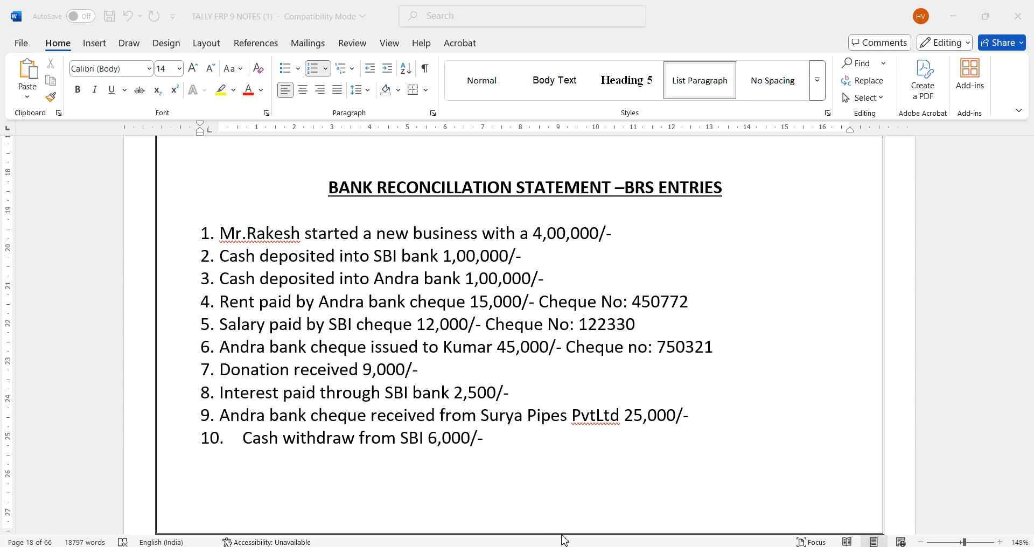
Step: Switch to Tally.ERP 9 and start a receipt voucher in accounting vouchers with Cash as the account
mouse_move(563, 546)
left_click(563, 499)
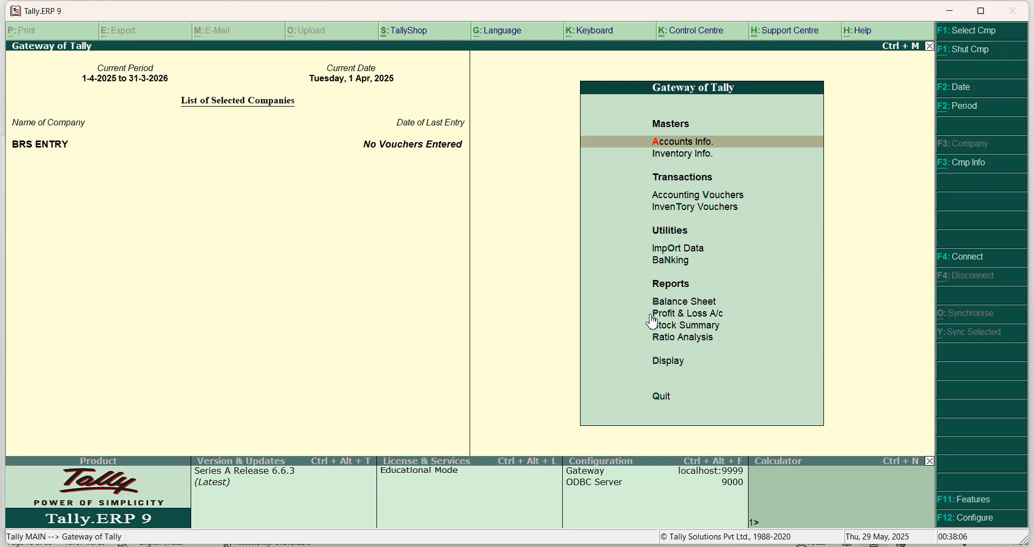
key("Down")
key("Down")
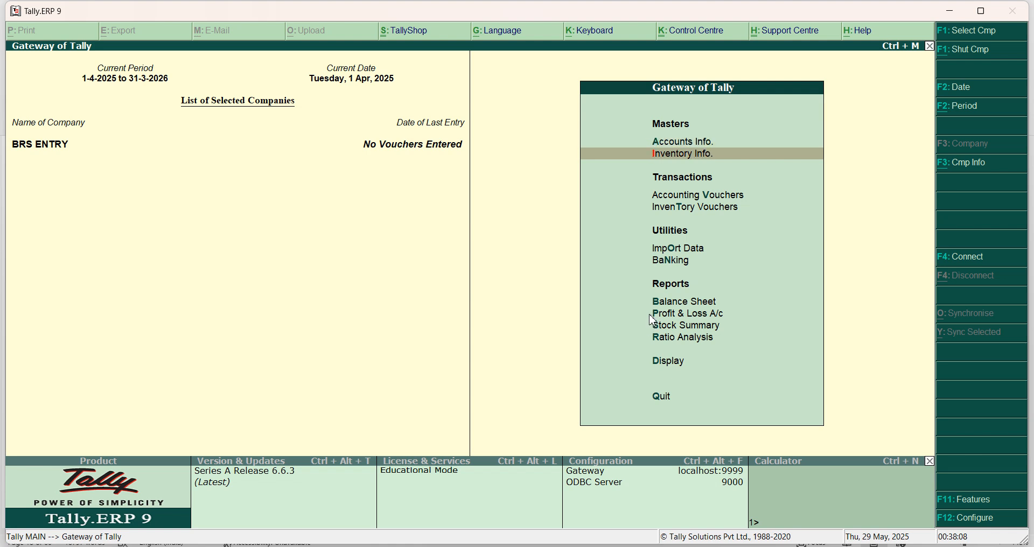
key("Return")
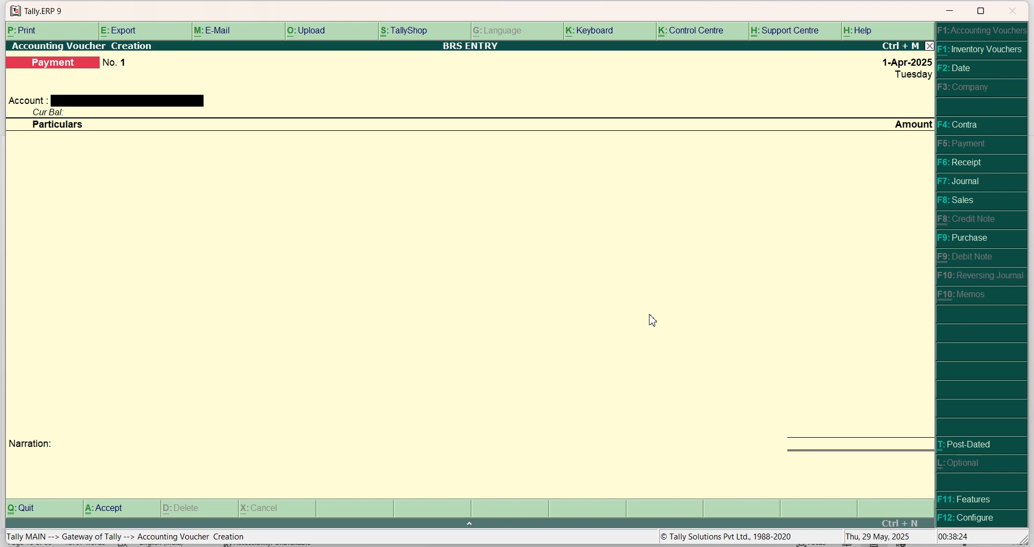
key("F6")
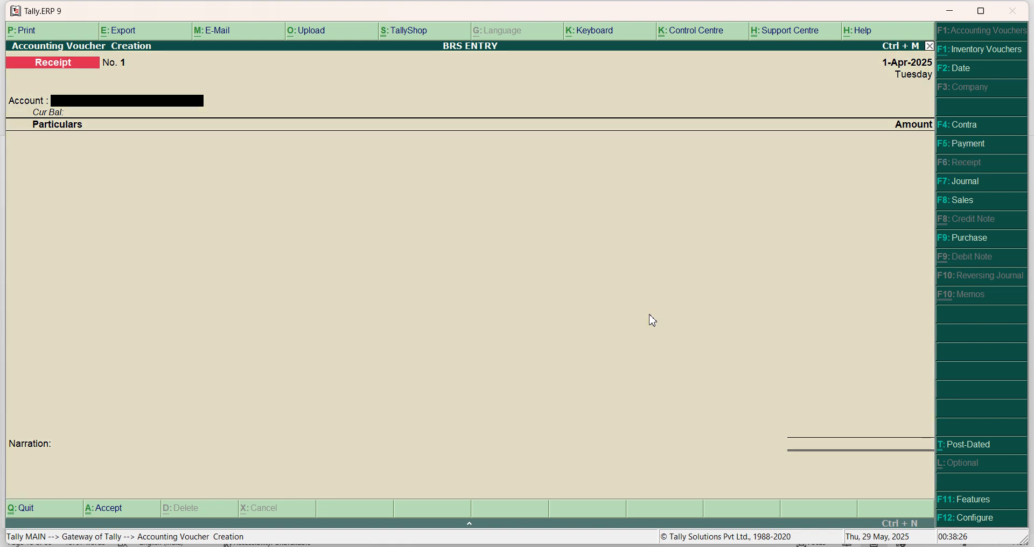
type("c")
key("Return")
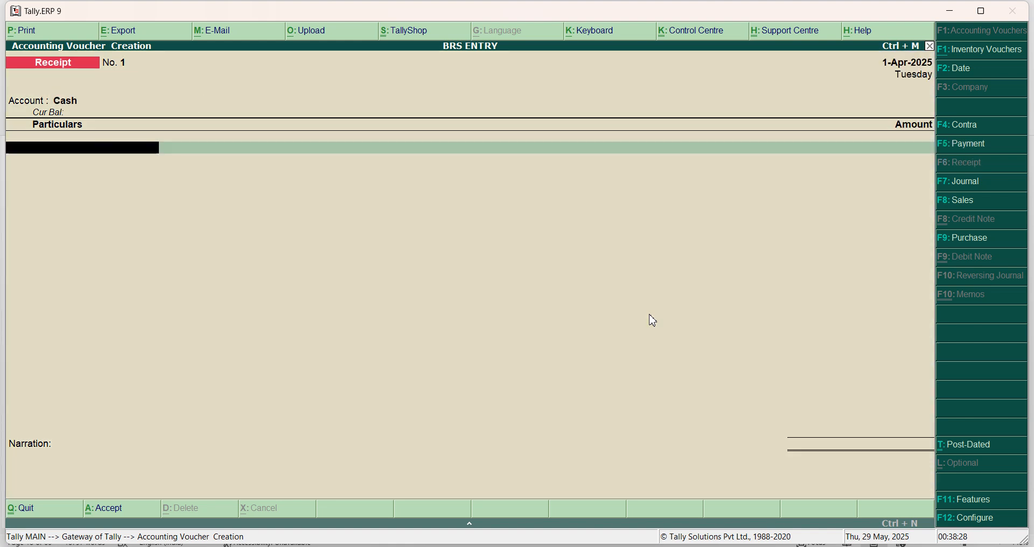
Step: Create a ledger with the business owner's name under Capital Account for the receipt's particulars
key("alt+c")
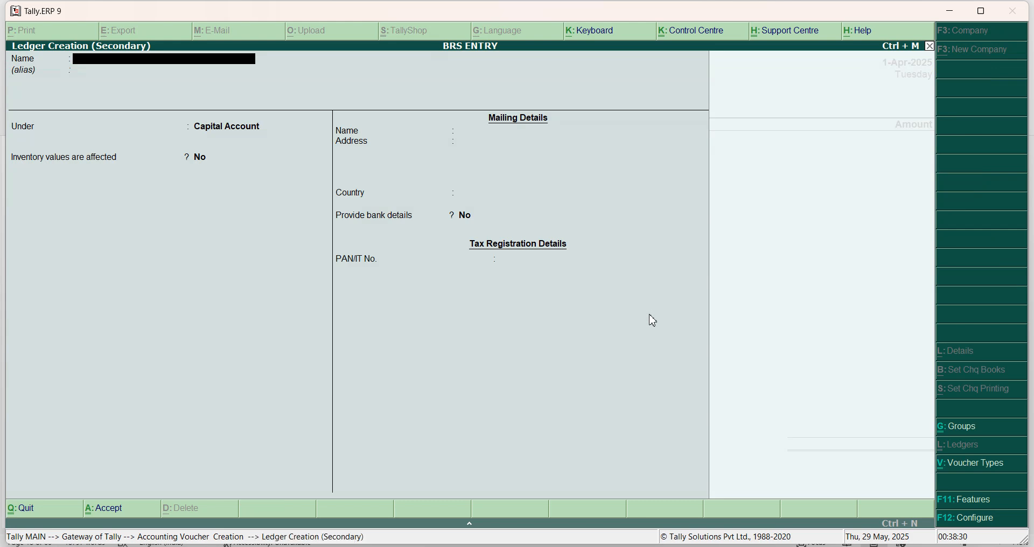
type("MR.RaKESH")
key("Return")
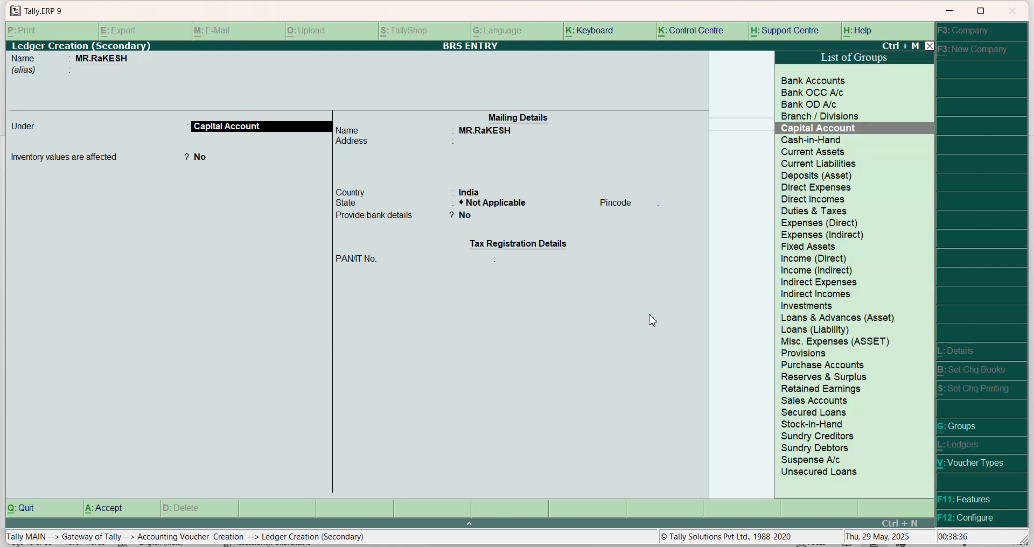
key("BackSpace")
key("BackSpace")
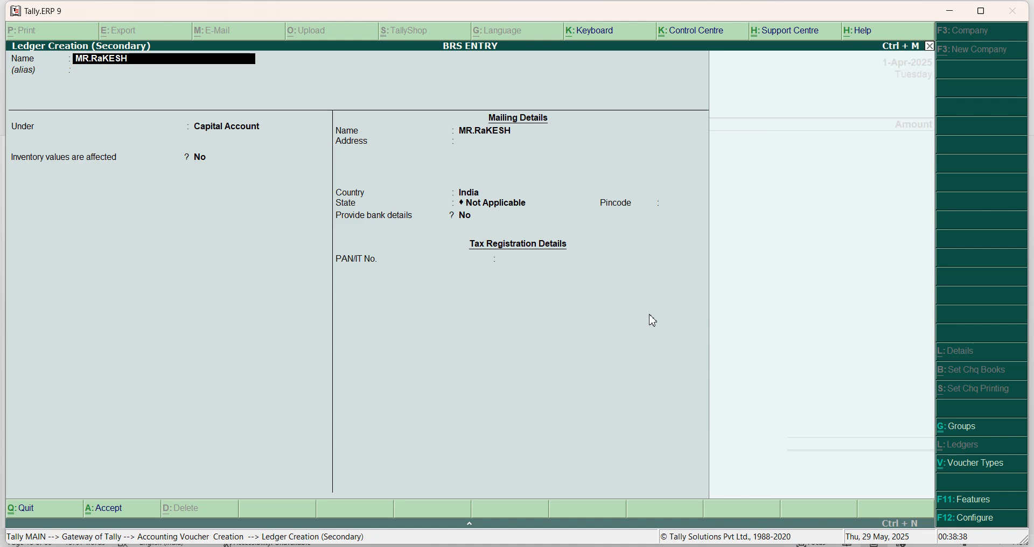
type("MR.RAKESH")
key("Return")
key("Return")
key("Return")
key("Return")
key("Return")
key("Return")
key("Return")
key("Return")
key("Return")
key("Return")
key("Return")
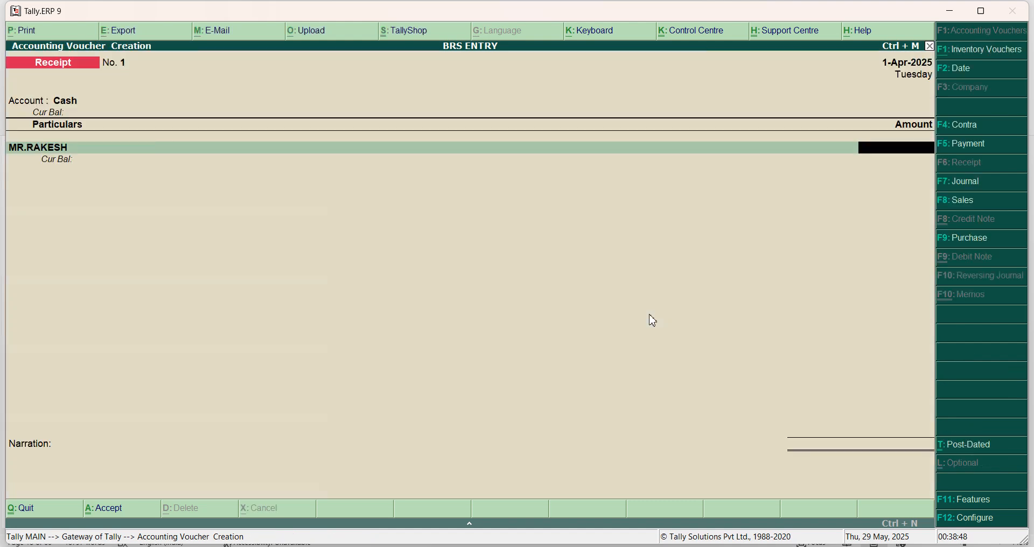
Step: Enter 4,00,000 as the amount for the owner's capital and save the receipt voucher without a narration
type("400000")
key("Return")
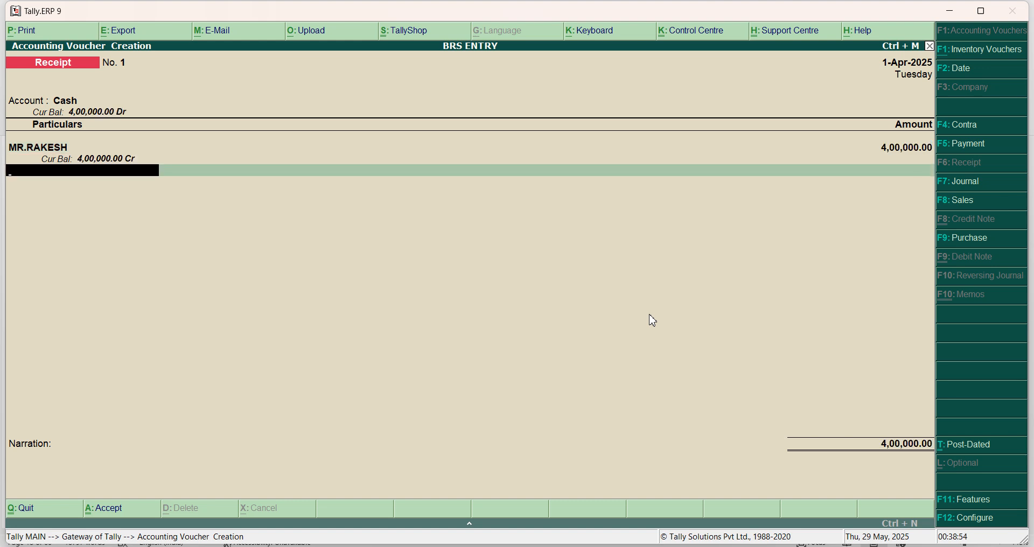
key("Return")
key("Return")
key("Return")
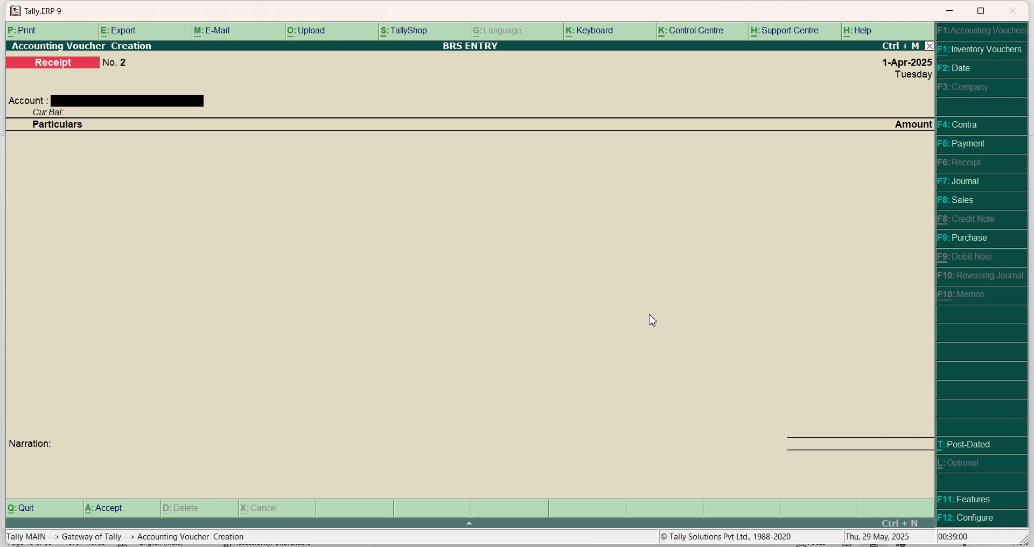
Step: Start a contra voucher and create the ledger SBI BANK under Bank Accounts as its account
key("F4")
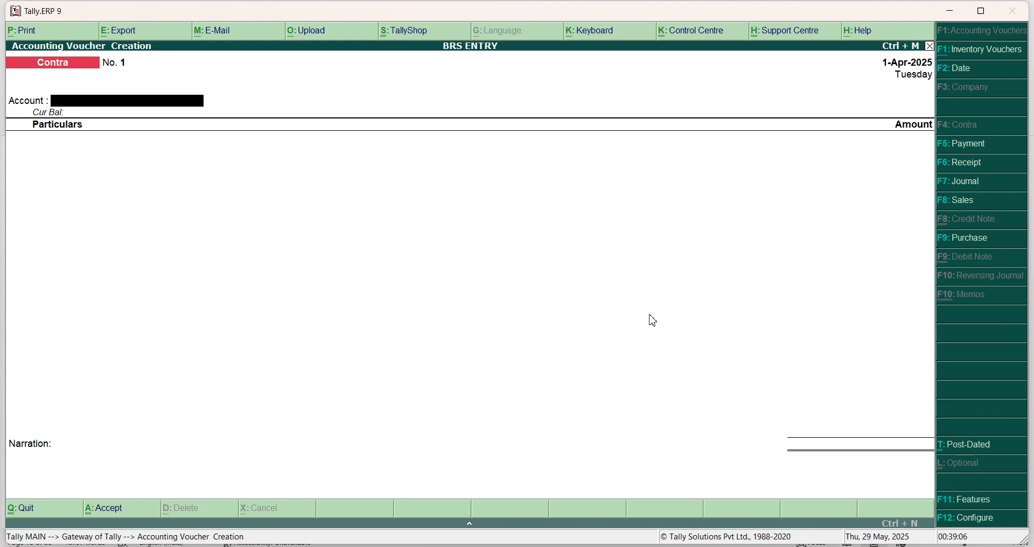
key("alt+c")
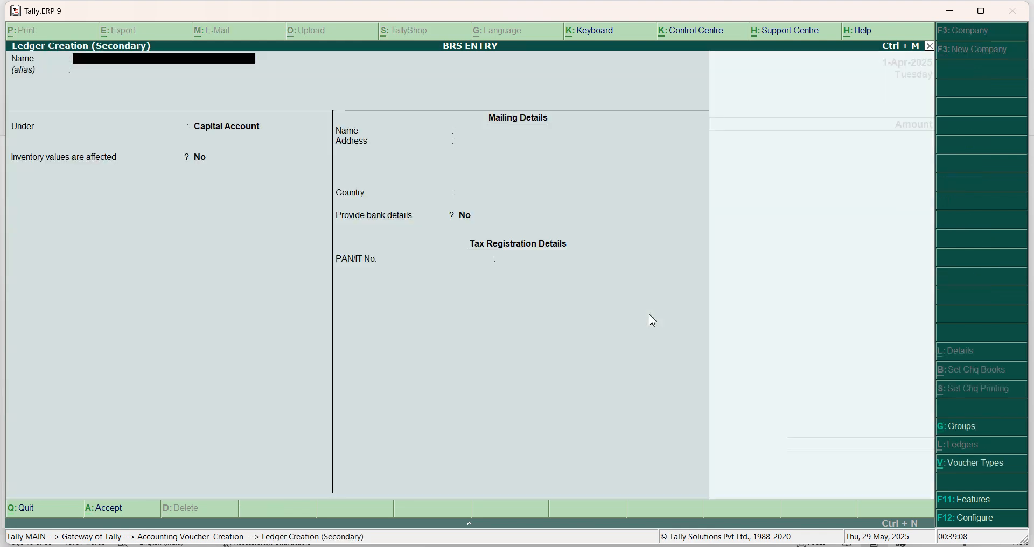
type("SBI BANK")
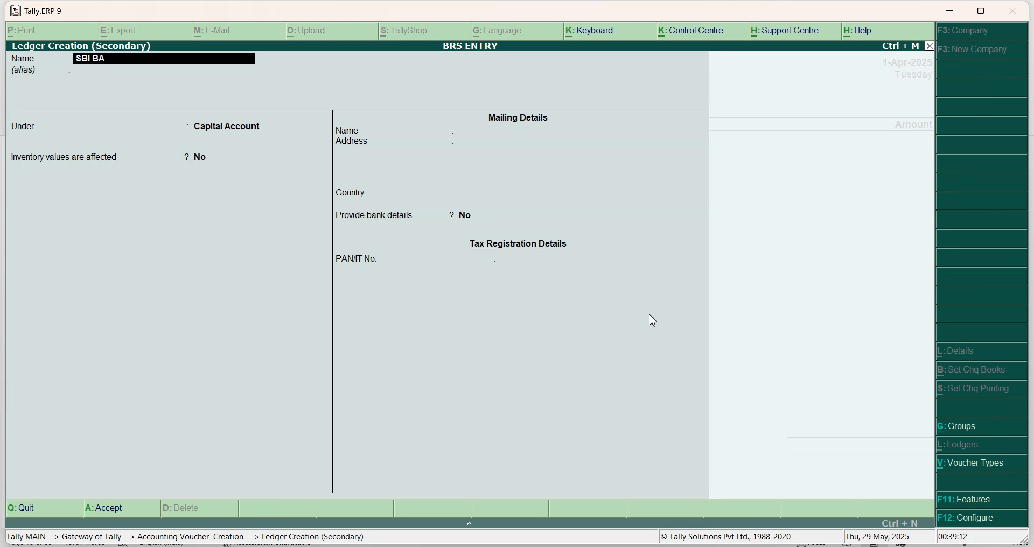
key("Return")
key("Return")
type("B")
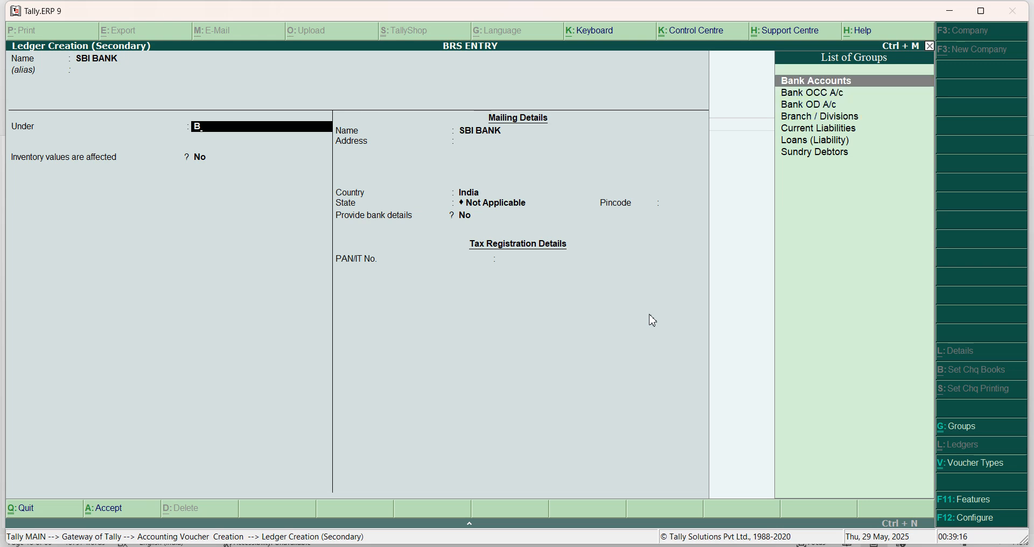
key("Return")
key("Return")
key("Return")
key("Return")
key("Return")
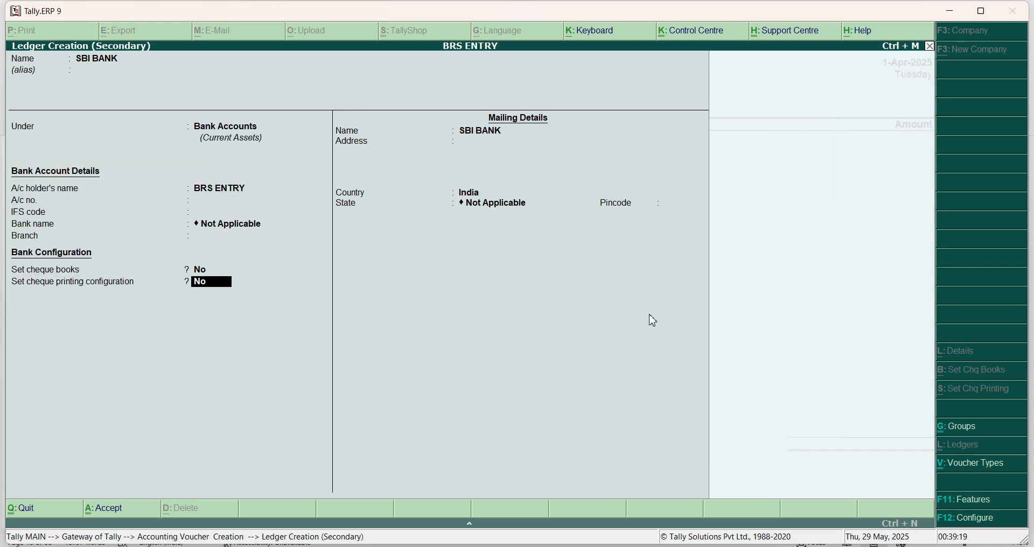
key("Return")
key("Return")
key("Return")
key("Return")
key("Return")
key("Return")
key("Return")
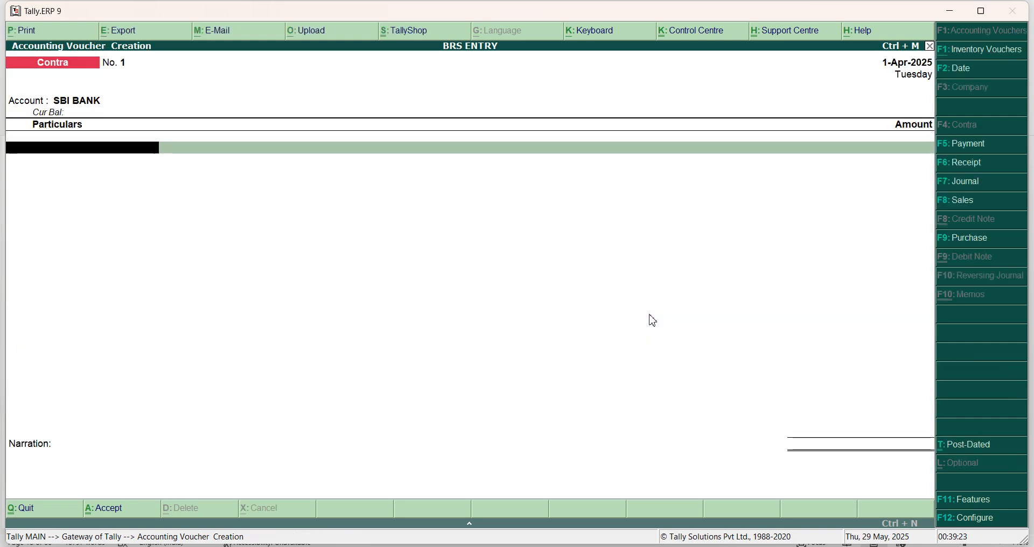
Step: Enter Cash in the contra voucher's particulars with an amount of 1,00,000
type("C")
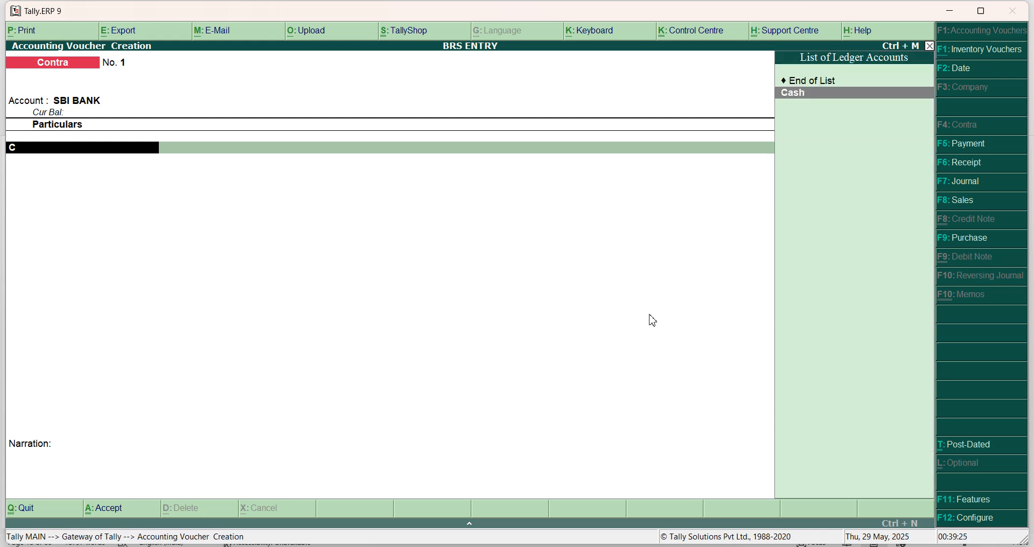
key("Return")
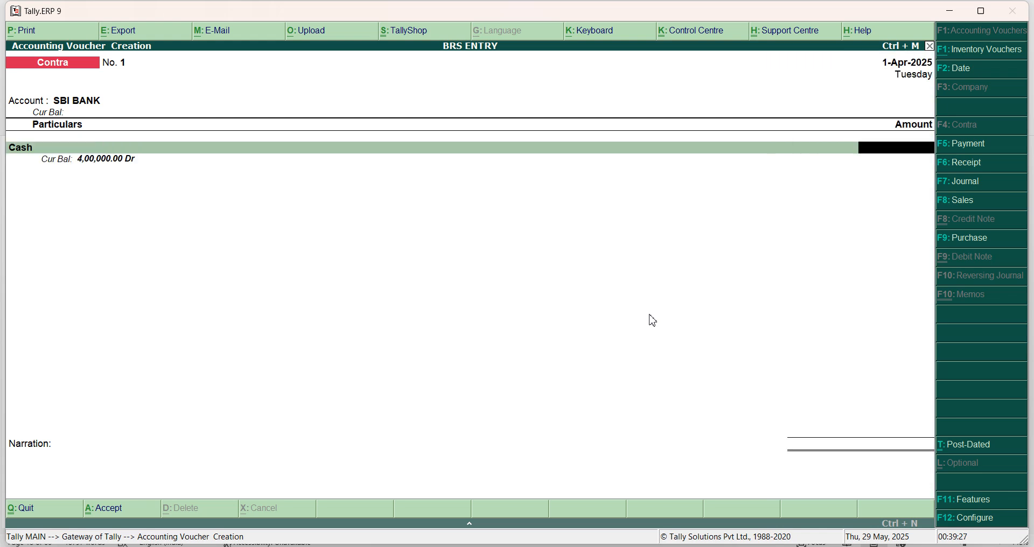
type("100000")
key("Return")
key("Return")
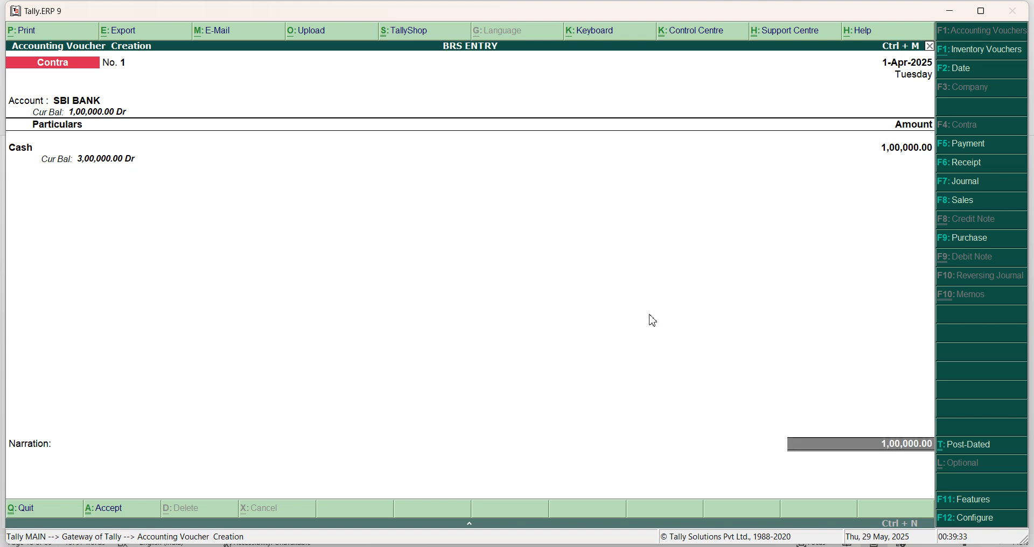
Step: Leave the SBI BANK cash denominations and bank allocation details blank and save the contra voucher
key("Return")
key("Return")
key("Return")
key("Return")
key("Return")
key("Return")
key("Return")
key("Return")
key("Return")
key("Return")
key("Return")
key("Return")
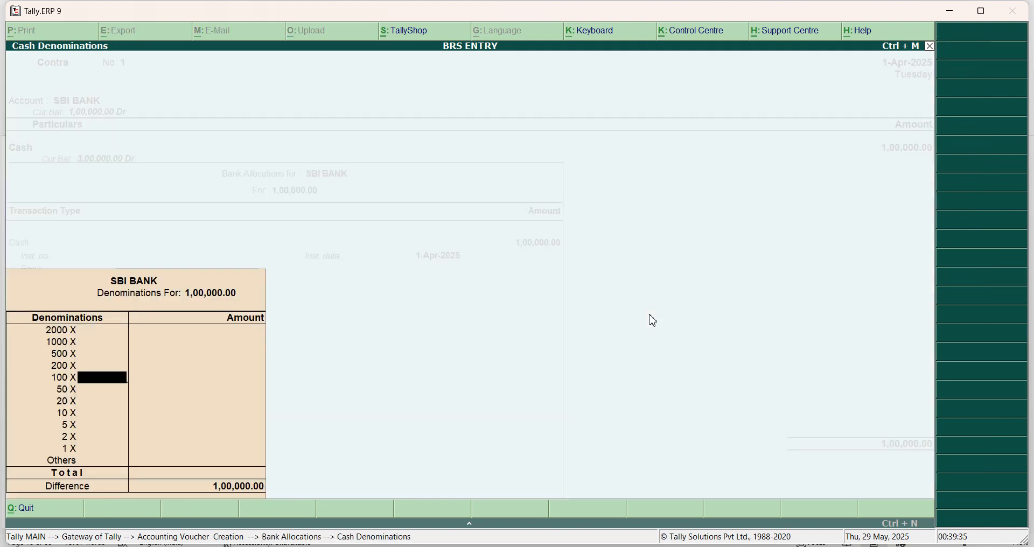
key("Return")
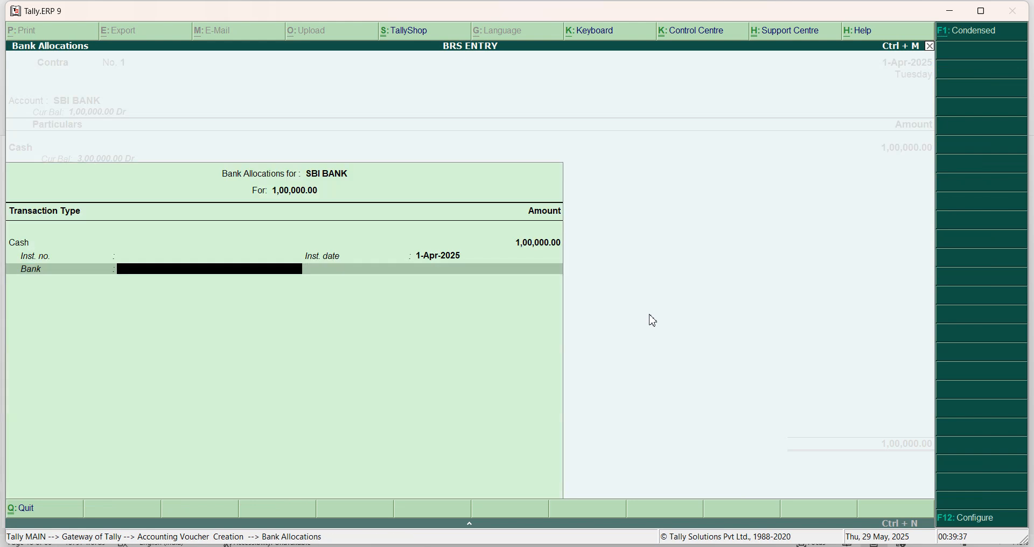
key("Return")
key("Return")
key("Return")
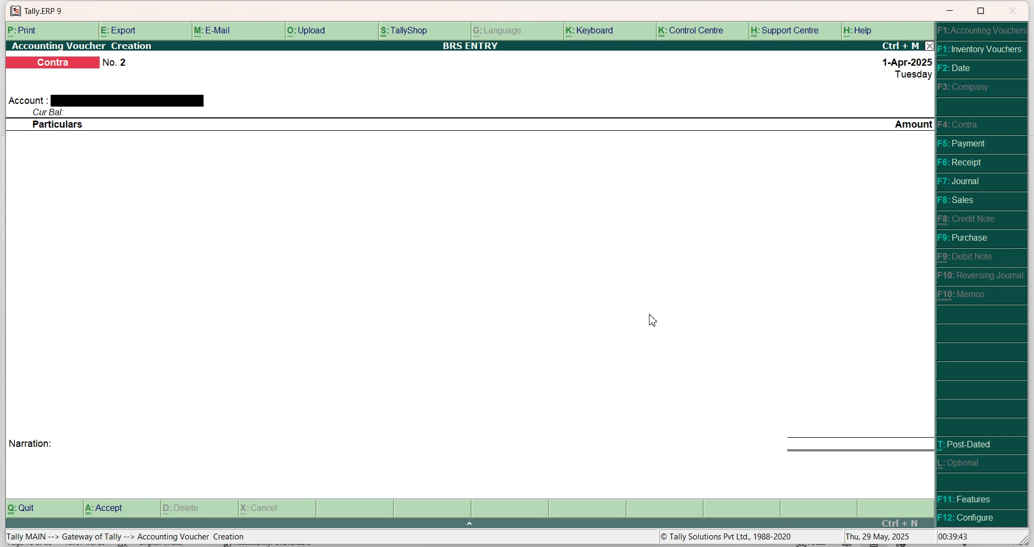
Step: Create the ledger ANDRA BANK under Bank Accounts as the account of the second contra voucher
key("alt+c")
type("AN")
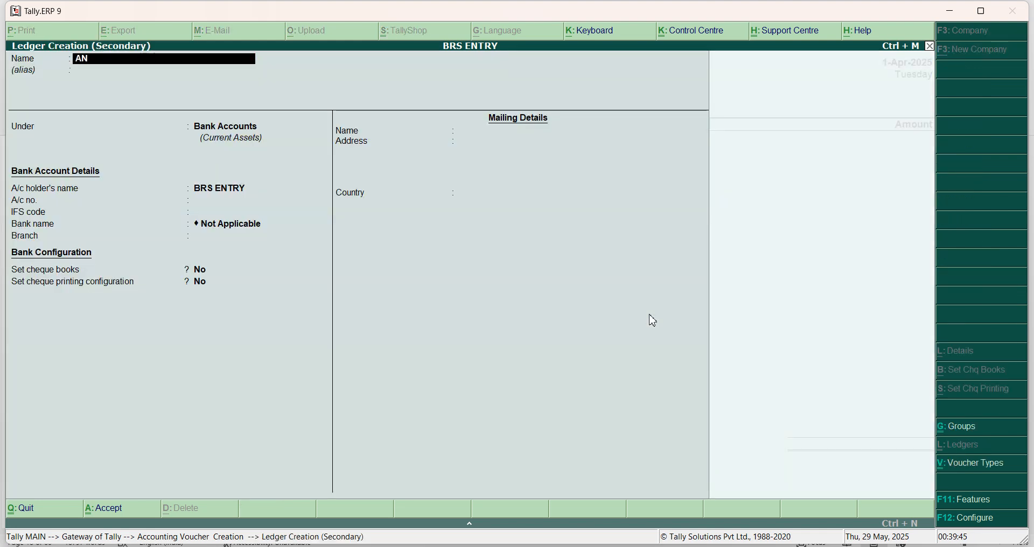
type("DRA BANK")
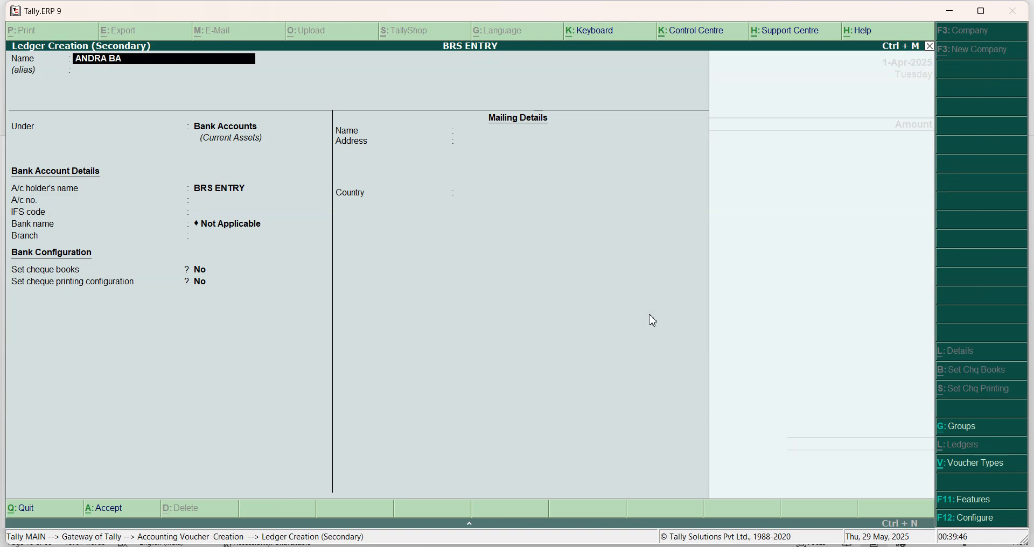
key("Return")
key("Return")
key("Return")
key("Return")
key("Return")
key("Return")
key("Return")
key("Return")
key("Return")
key("Return")
key("Return")
key("Return")
key("Return")
key("Return")
key("Return")
key("Return")
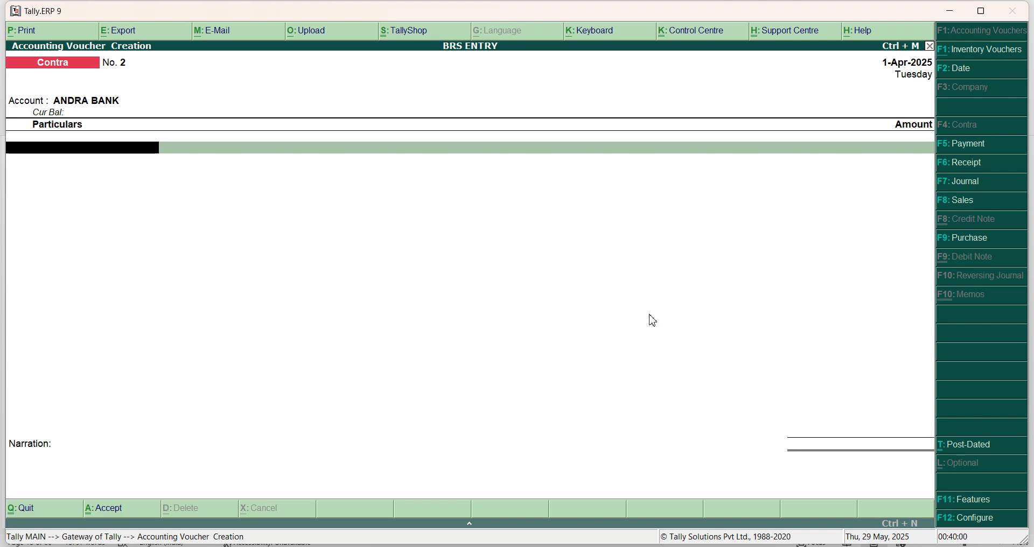
Step: Enter Cash in the ANDRA BANK contra voucher's particulars with an amount of 1,00,000
type("C")
key("Return")
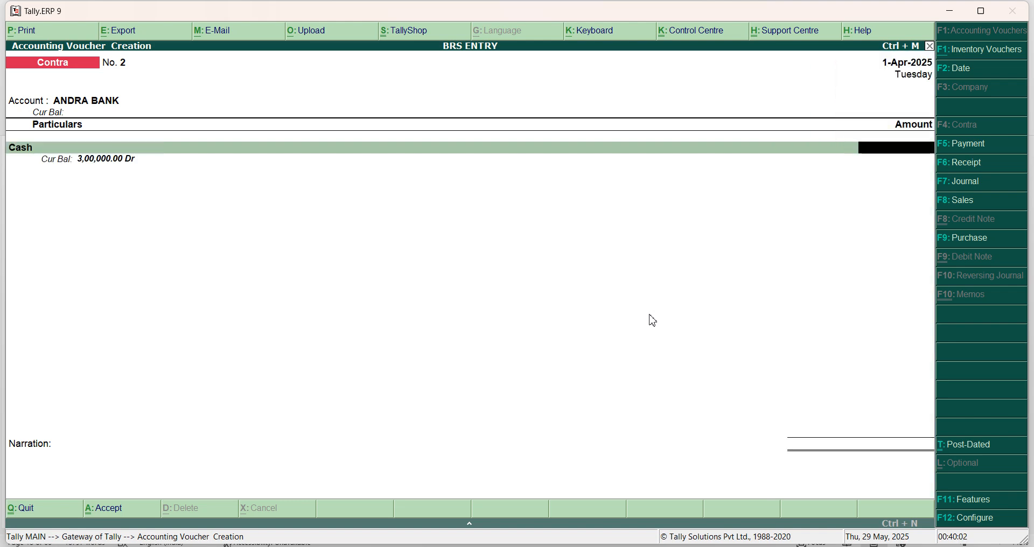
type("1000000")
key("BackSpace")
key("Return")
key("Return")
key("Return")
key("Return")
key("Return")
key("Return")
key("Return")
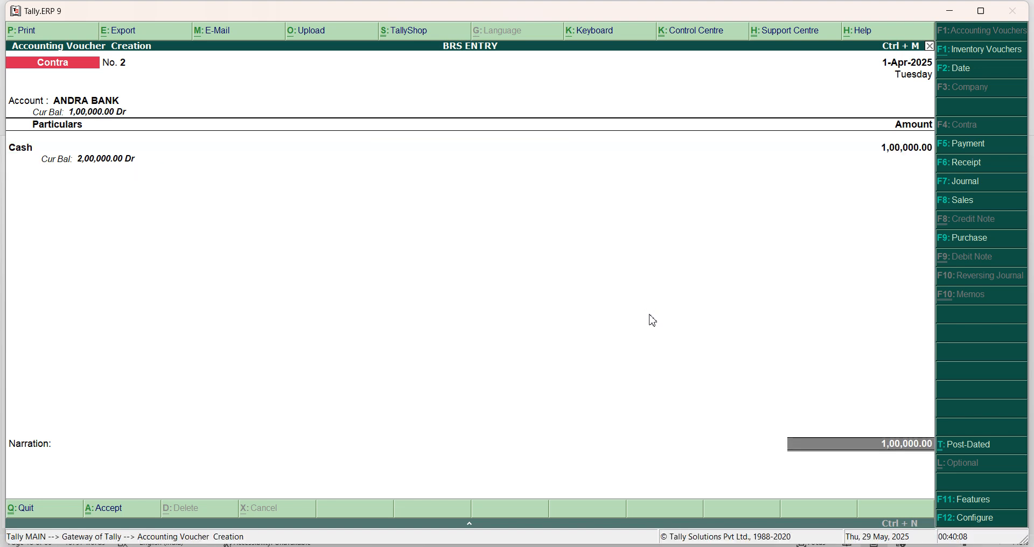
Step: Leave the ANDRA BANK cash denominations and bank allocation details blank and save the second contra voucher
key("Return")
key("Return")
key("Return")
key("Return")
key("Return")
key("Return")
key("Return")
key("Return")
key("Return")
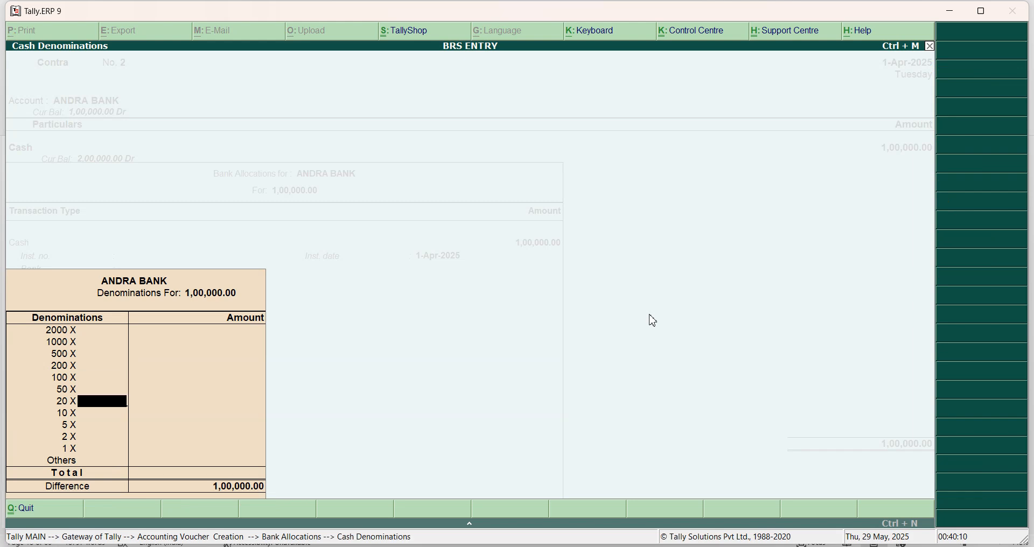
key("Return")
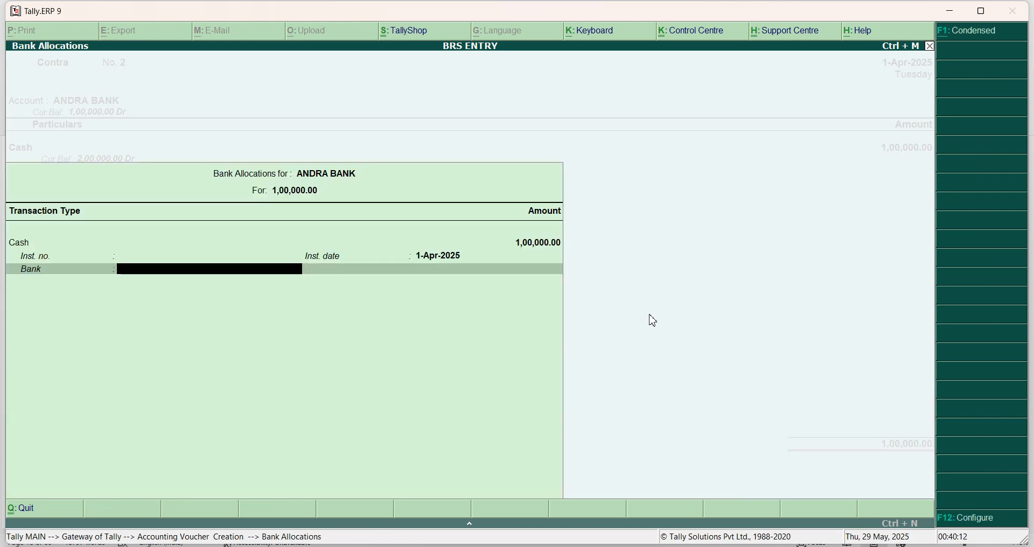
key("Return")
key("Return")
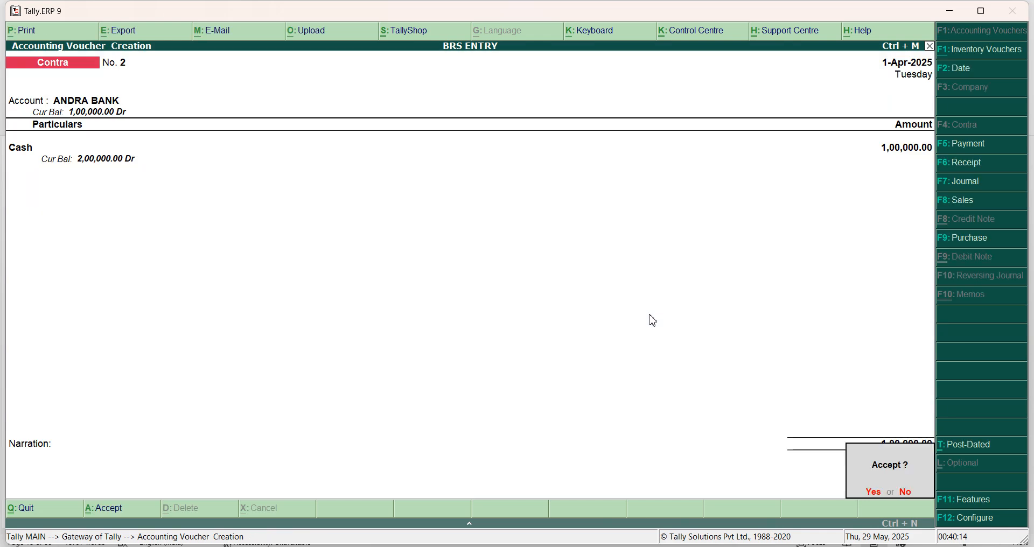
key("Return")
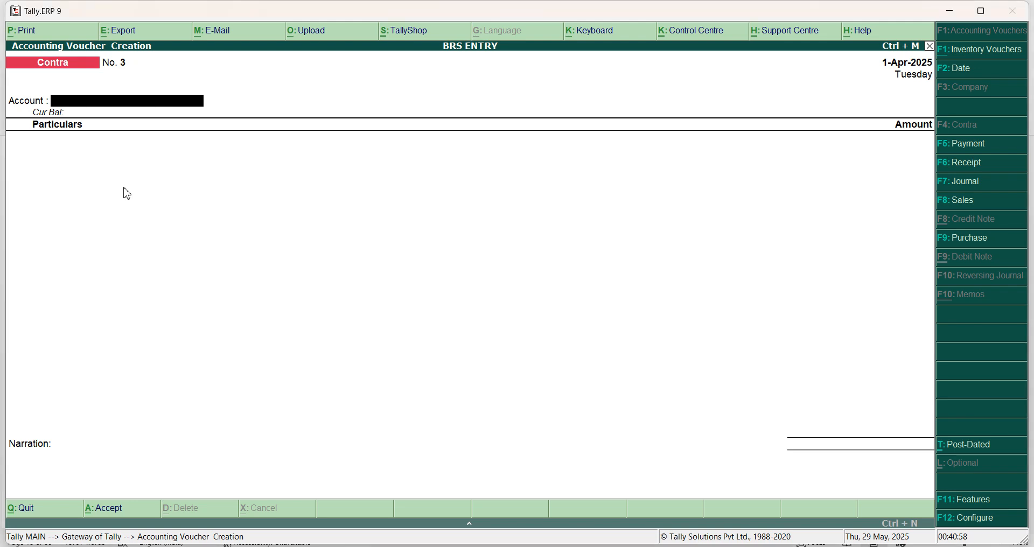
Step: Start a payment voucher with ANDRA BANK as the account
key("Return")
key("F5")
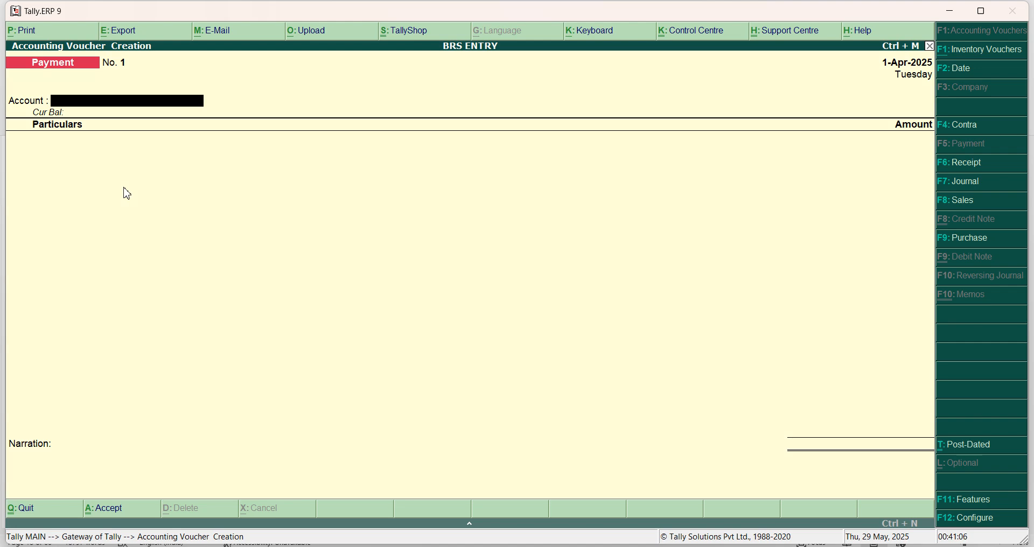
type("A")
key("Return")
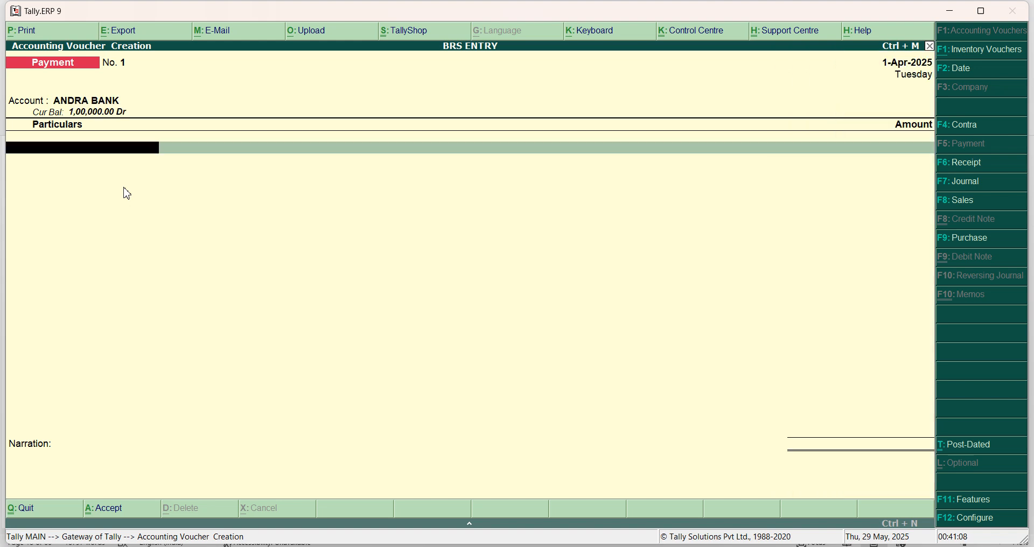
Step: Create the ledger RENT under Indirect Expenses for the particulars of the ANDRA BANK payment voucher
key("alt+c")
type("RE")
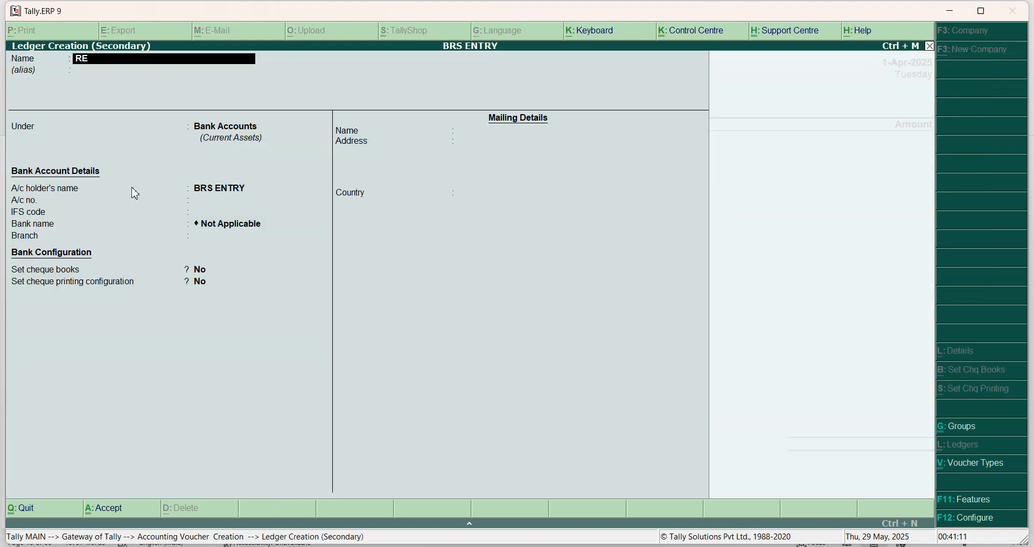
type("NT")
key("Return")
type("I")
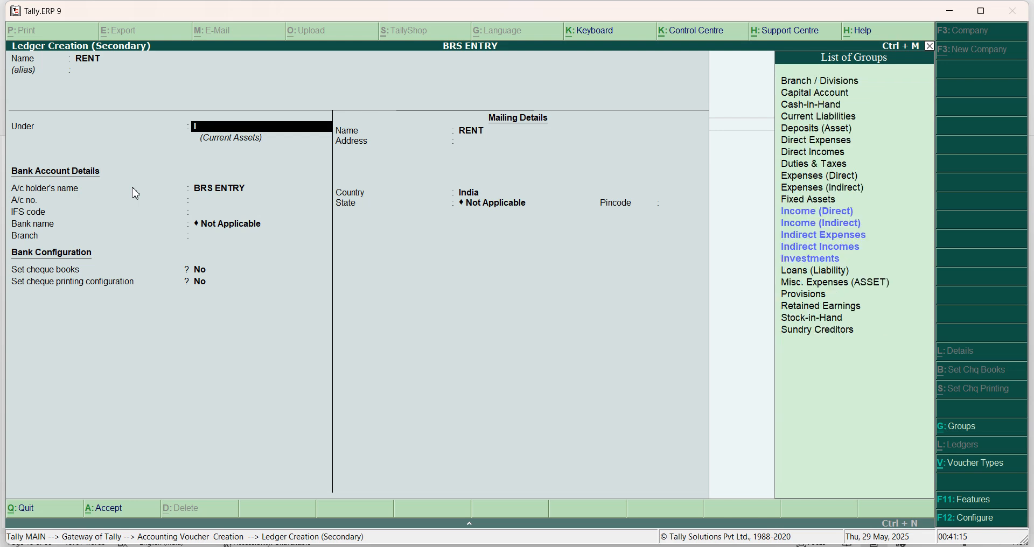
key("Down")
key("Down")
key("Down")
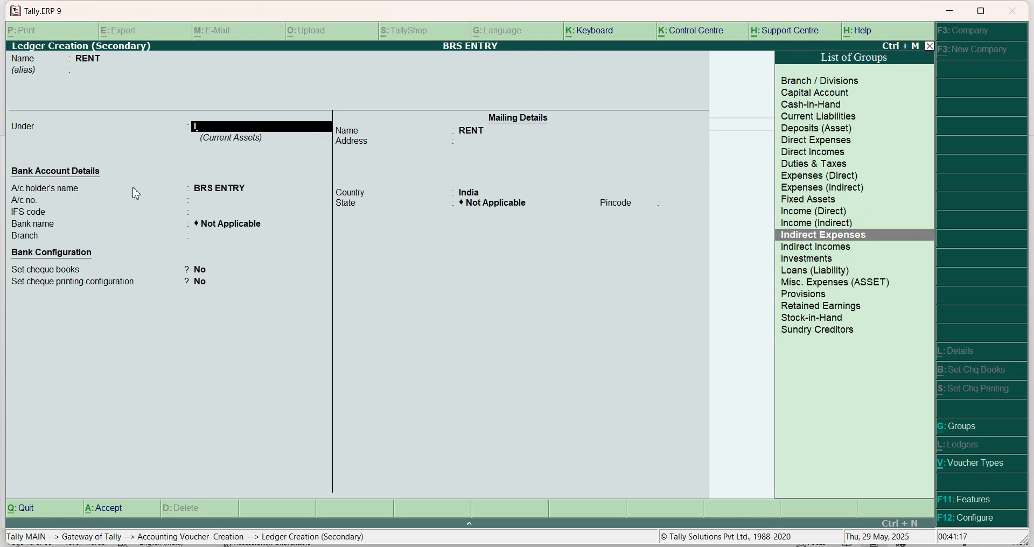
key("Return")
key("Return")
key("Return")
key("Return")
key("Return")
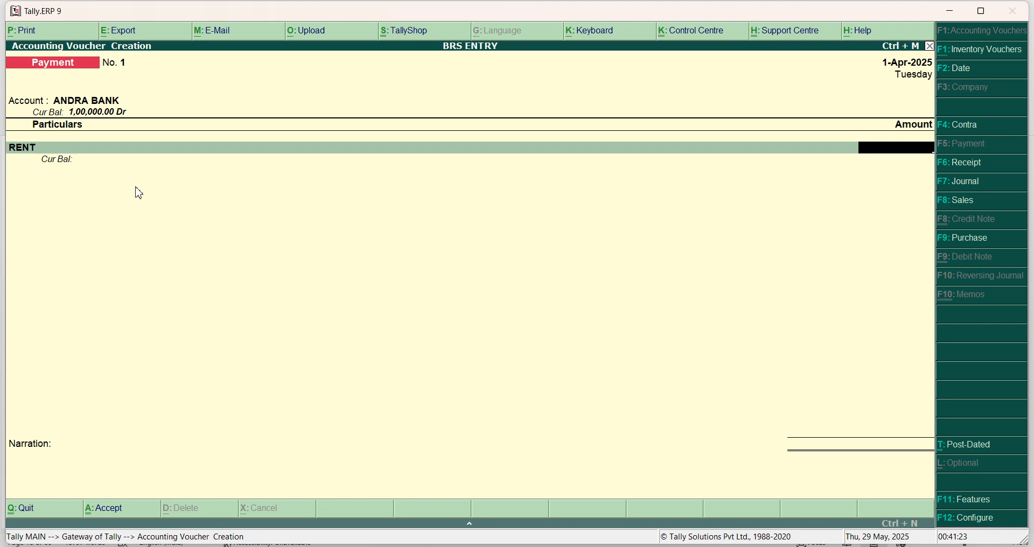
Step: Enter 15,000 for RENT, allocate it to ANDRA BANK by cheque with instrument number 450772, and save the payment voucher
type("15000")
key("Return")
key("Return")
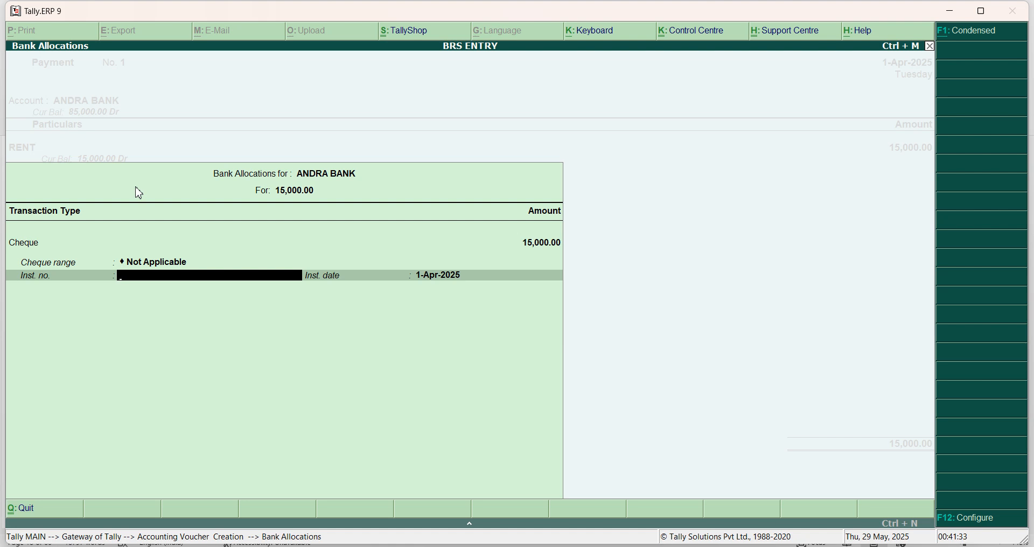
type("450772")
key("Return")
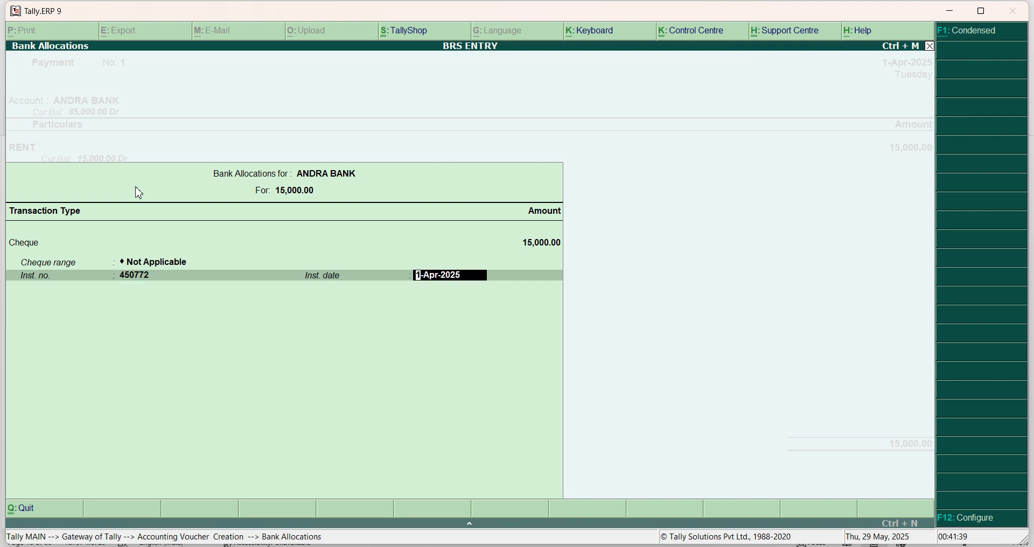
key("Return")
key("Return")
key("Return")
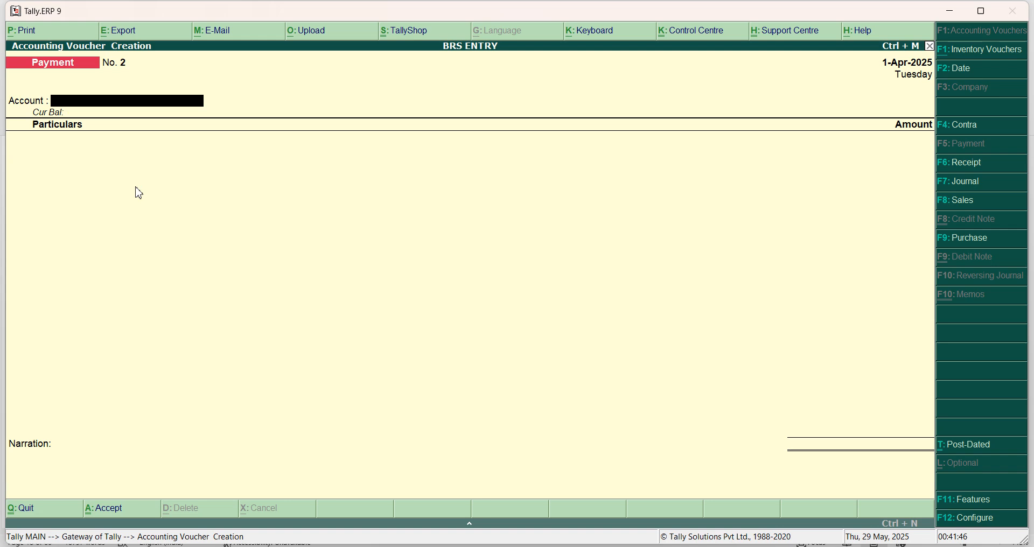
Step: Start the second payment voucher with SBI BANK as the account and create the ledger SALARY under Indirect Expenses for its particulars
type("S")
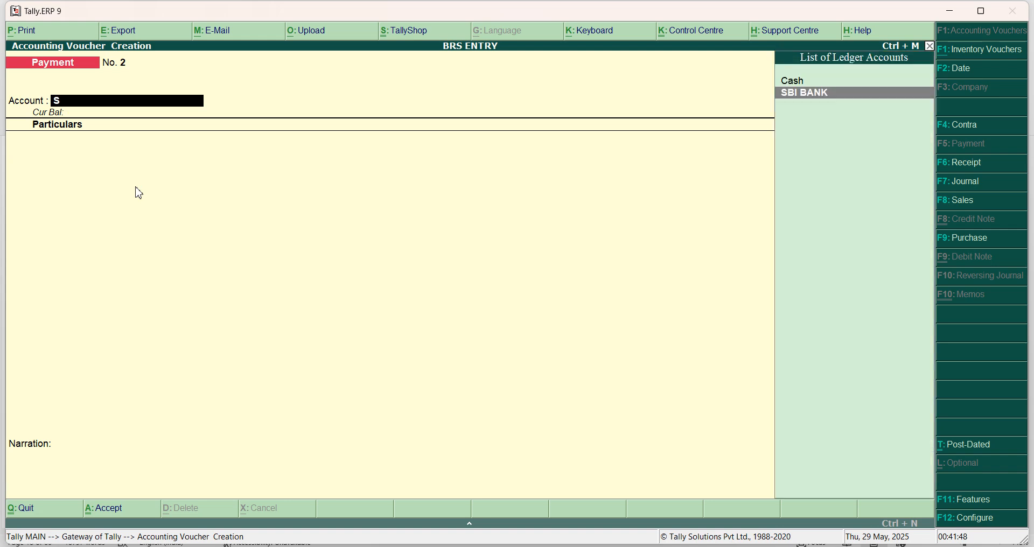
key("Return")
key("alt+c")
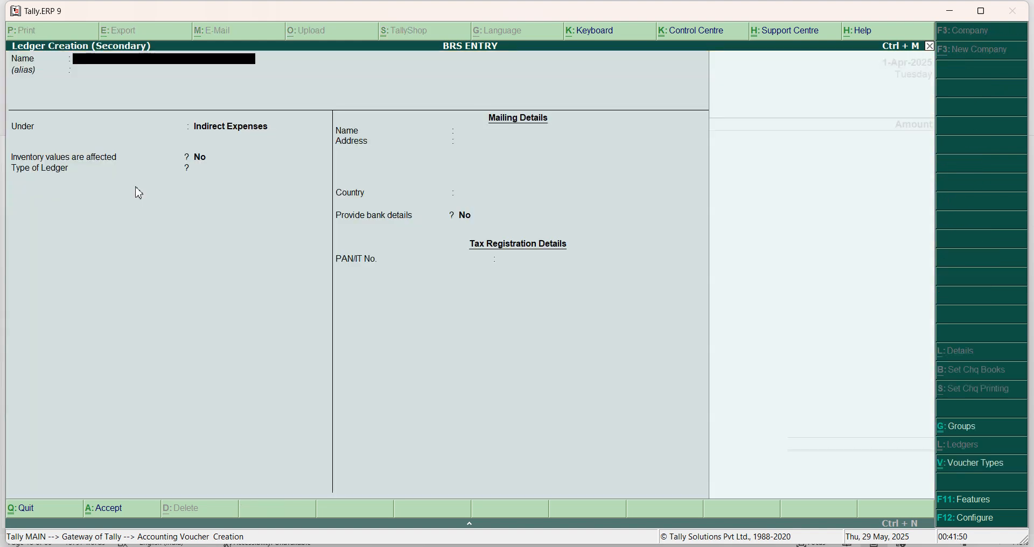
type("SA")
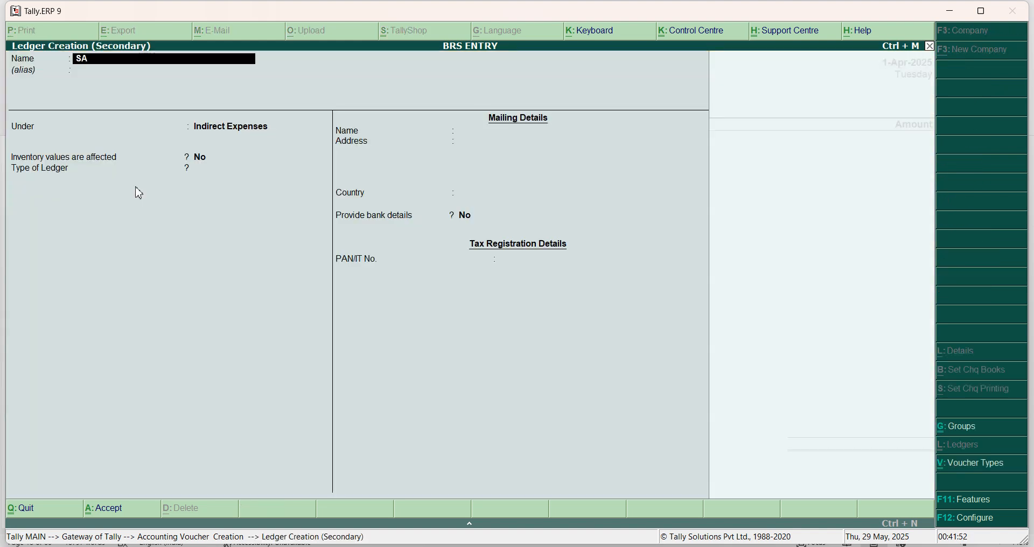
type("LARY")
key("Return")
key("Return")
key("Return")
key("Return")
key("Return")
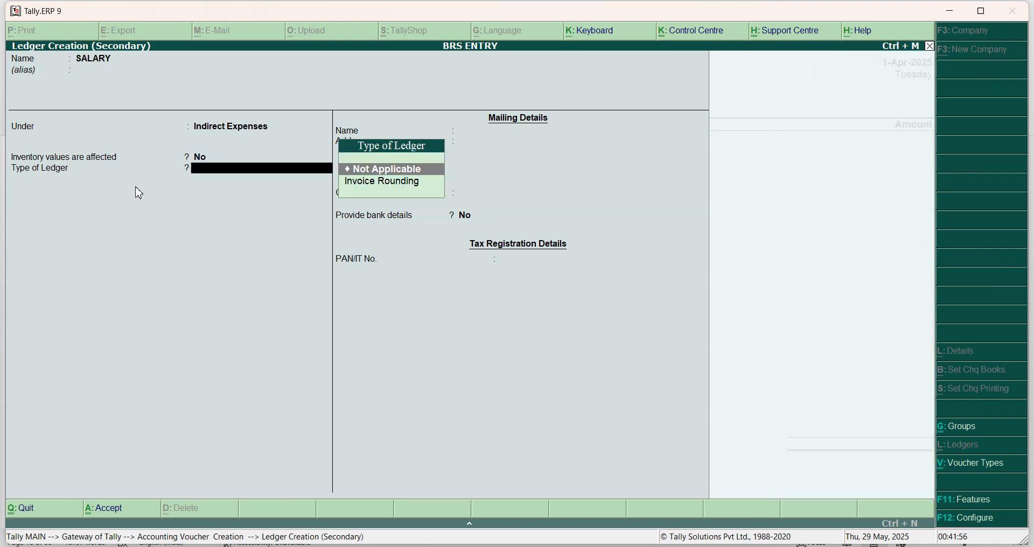
key("Return")
key("Return")
key("Return")
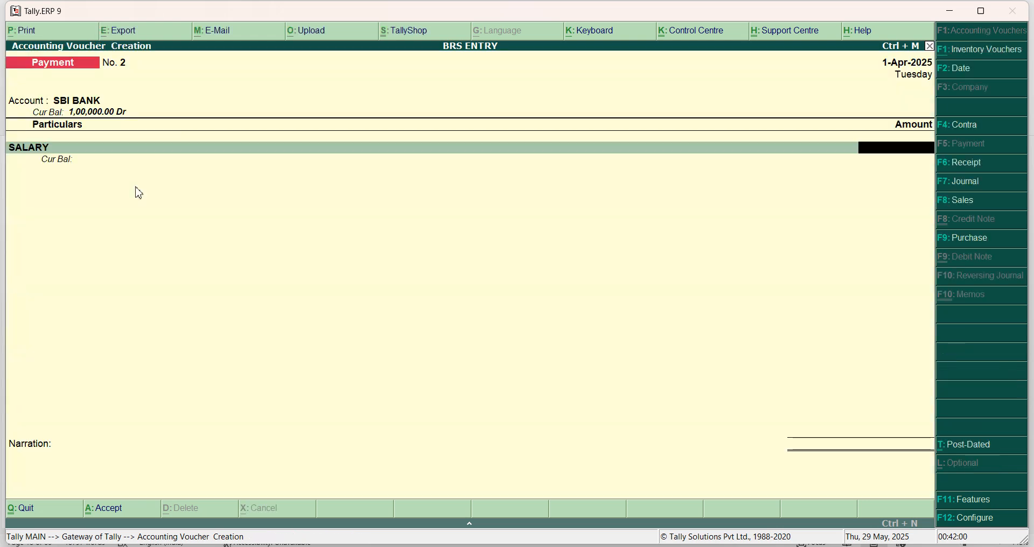
Step: Enter 12,000 for SALARY, allocate it to SBI BANK by cheque with instrument number 122330, and save the payment voucher
type("12000")
key("Return")
key("Return")
key("Return")
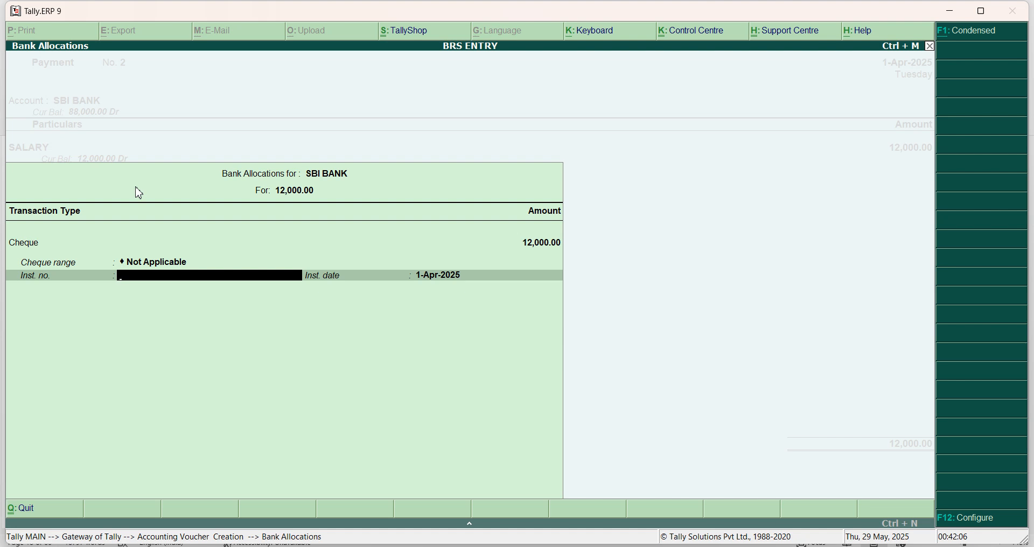
type("122330")
key("Return")
key("Return")
key("Return")
key("Return")
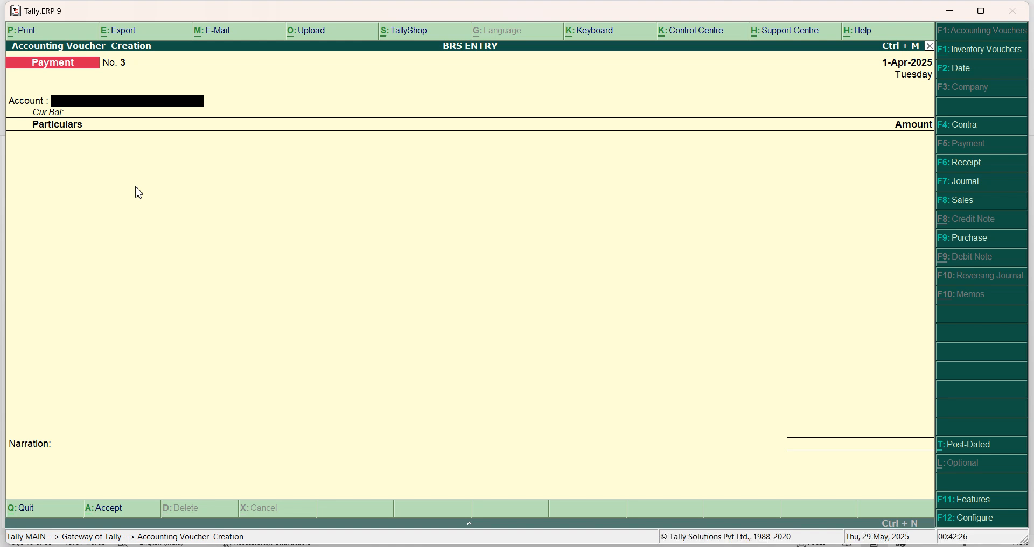
Step: Start the third payment voucher with ANDRA BANK as the account and set up a ledger in the payee's name under Sundry Debtors
type("A")
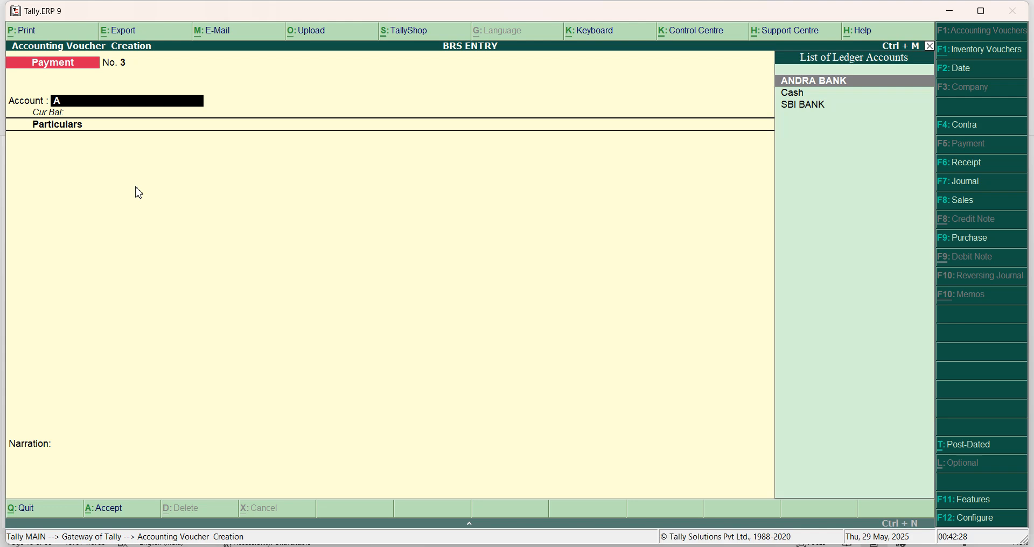
key("Return")
key("alt+c")
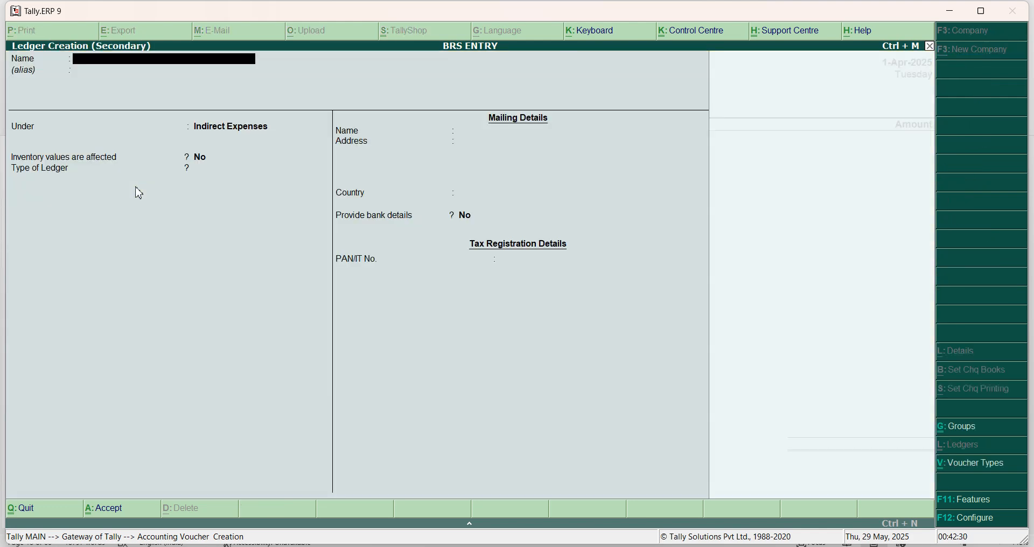
type("M")
type("T")
key("BackSpace")
type("R.KUMAR")
key("Return")
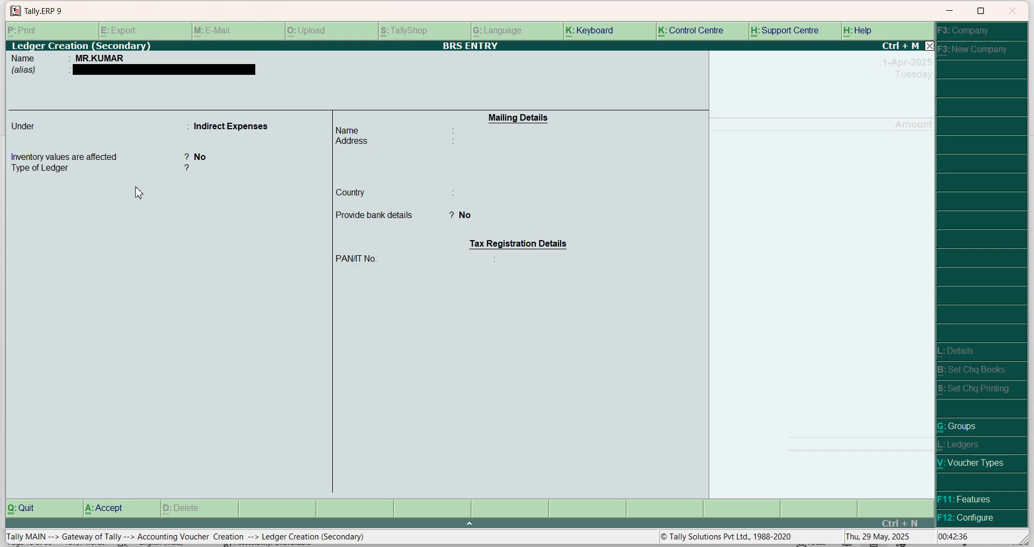
key("Return")
type("S")
key("Down")
key("Down")
key("Down")
key("Down")
key("Return")
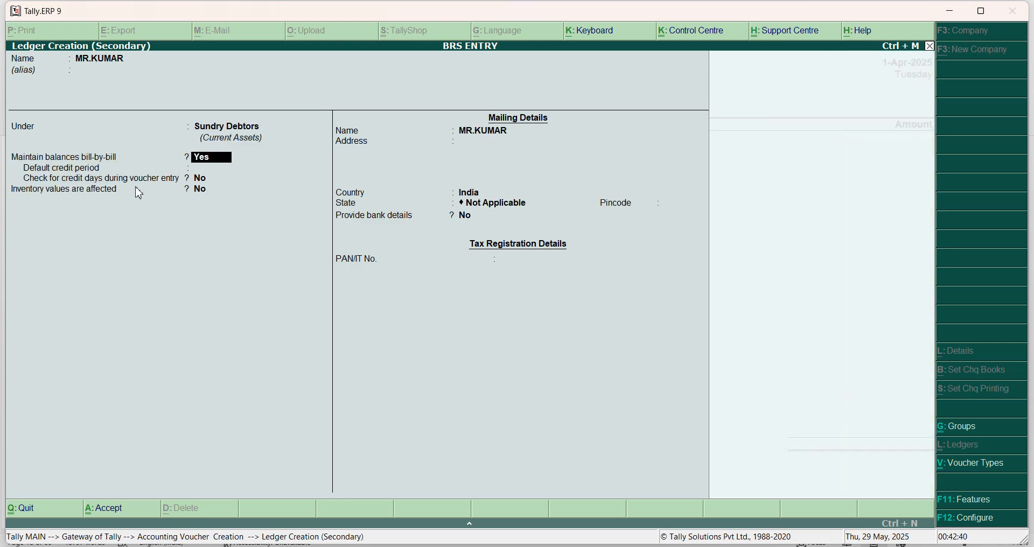
Step: Keep bill-by-bill balances and the other default details for the payee's Sundry Debtors ledger and save it
key("Return")
key("Return")
key("Return")
key("Return")
key("Return")
key("Return")
key("Return")
key("Return")
key("Return")
key("Return")
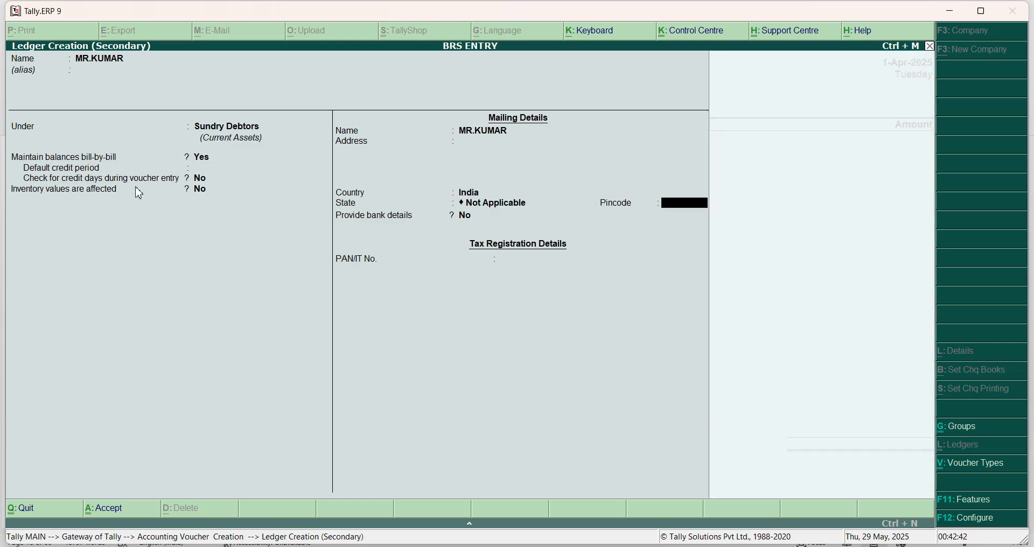
key("Return")
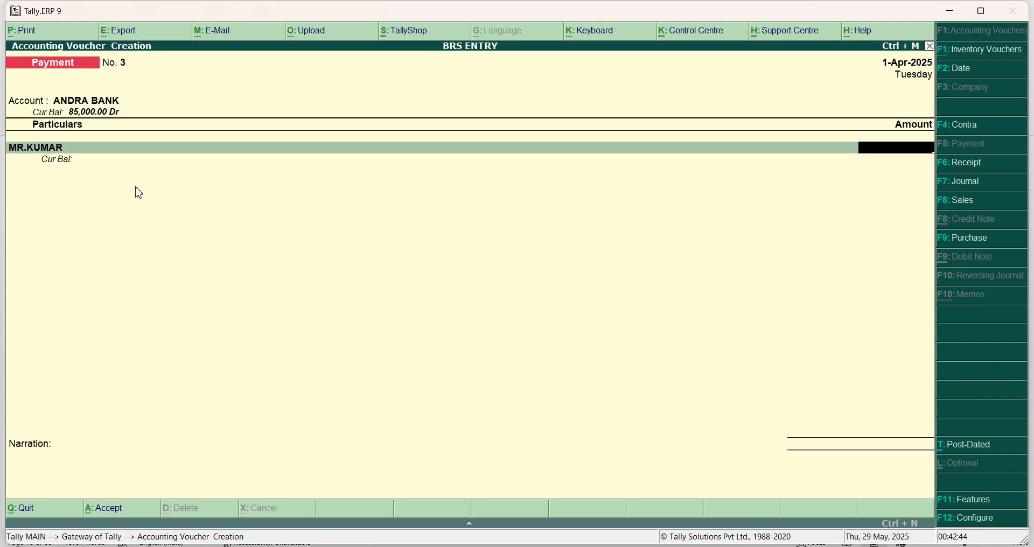
Step: Enter 45,000 for the payee in the ANDRA BANK payment voucher and allocate it On Account
type("45000")
key("Return")
key("Return")
key("Return")
key("Return")
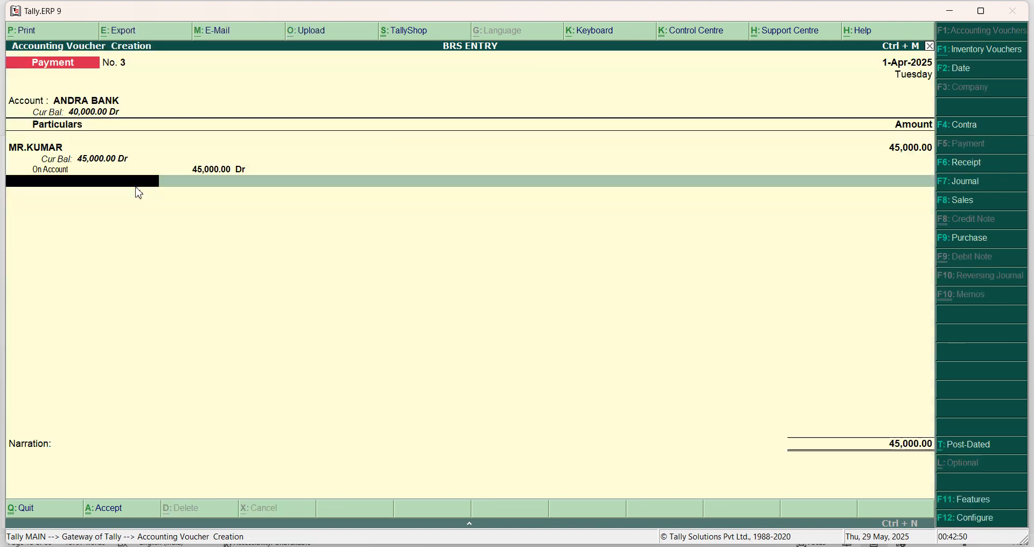
Step: Allocate the payee's payment to ANDRA BANK by cheque with instrument number 750321 and save the voucher
key("Return")
key("Return")
key("Return")
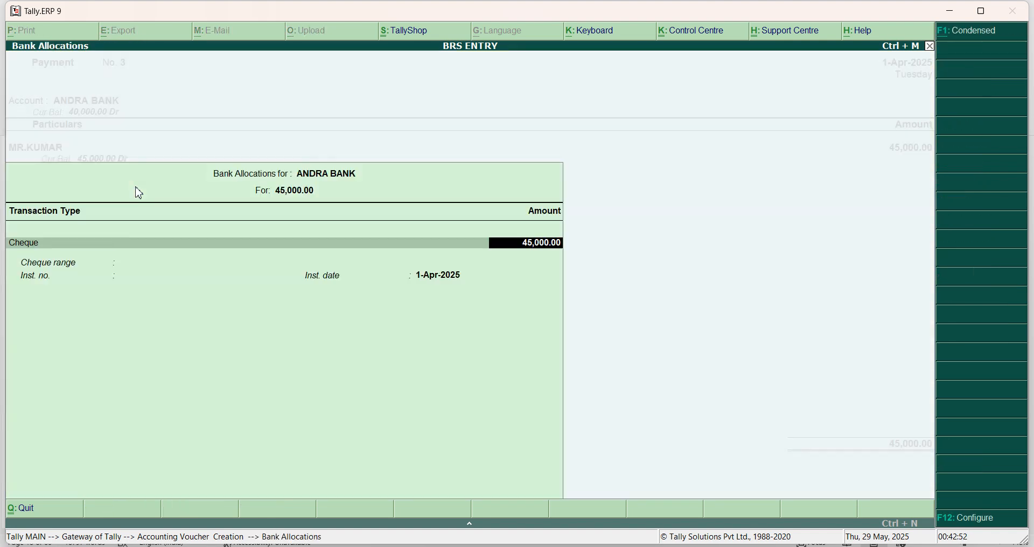
key("Return")
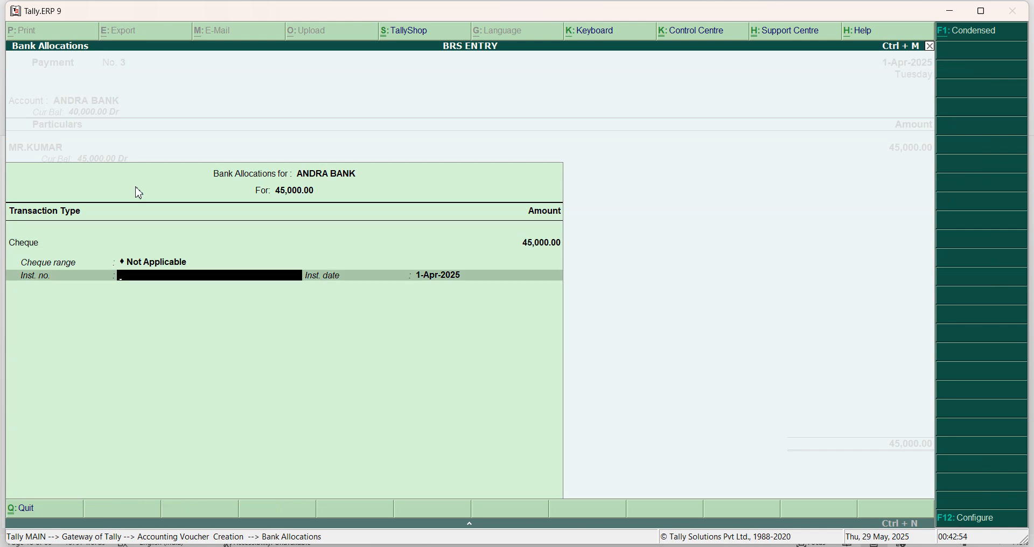
type("75032")
key("Return")
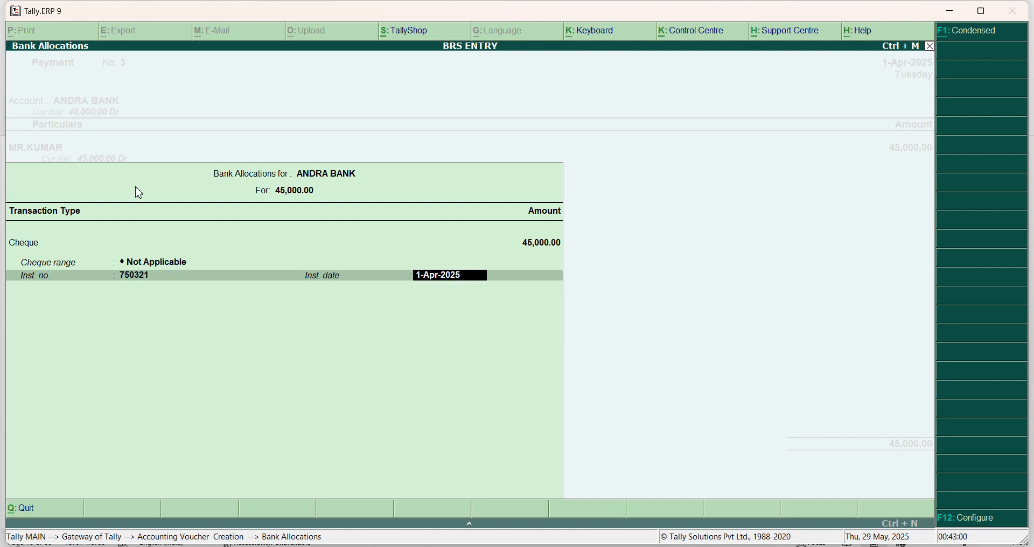
key("Return")
key("Return")
key("Return")
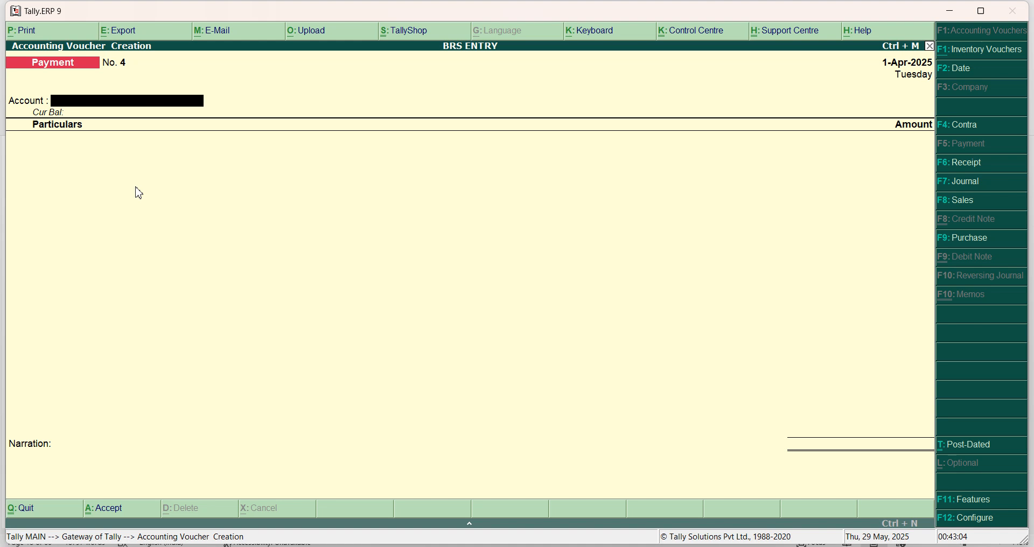
Step: Start a receipt voucher with Cash as the account and create the ledger DONATION RECEIVED under Income (Direct) for its particulars
key("F6")
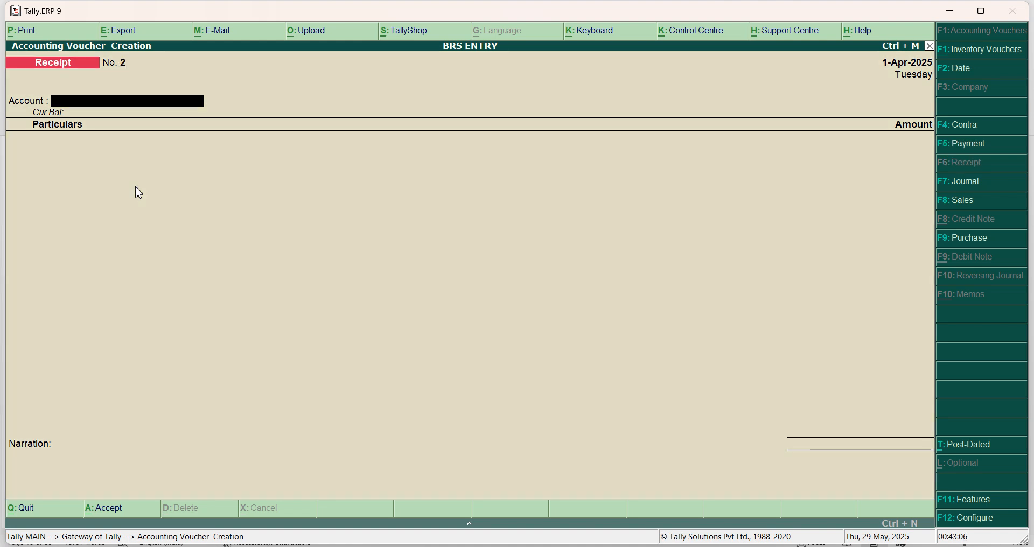
key("Return")
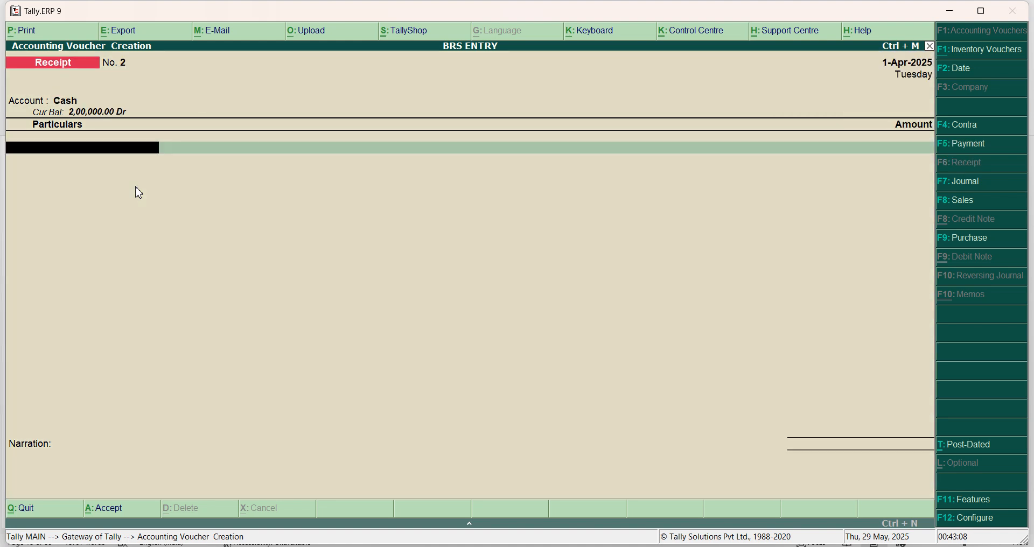
key("alt+c")
type("DO")
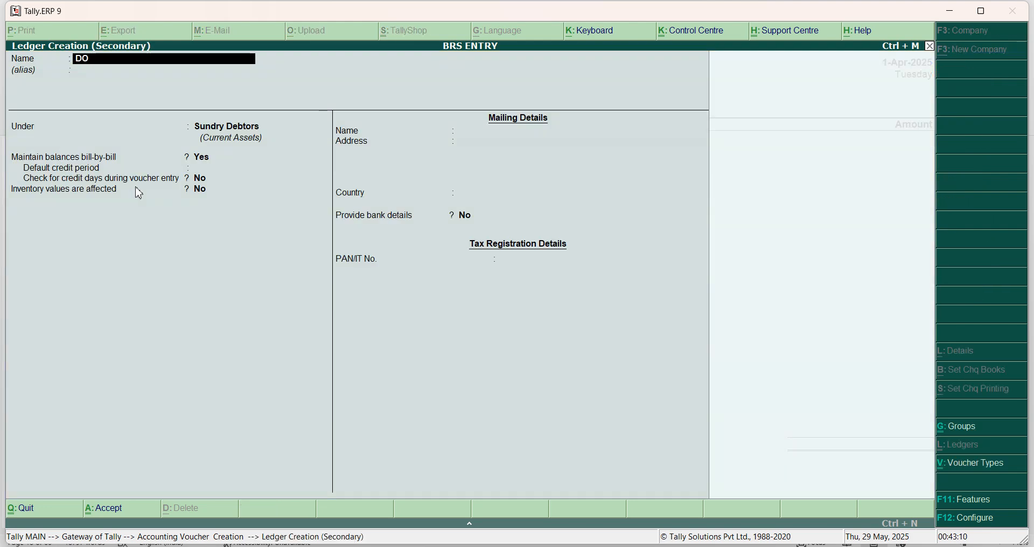
type("NATION RECEI")
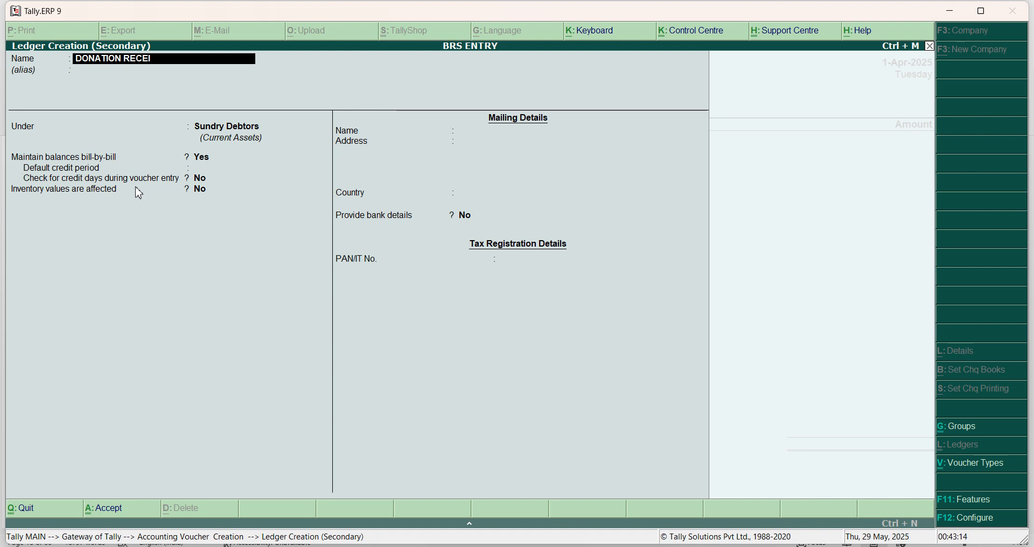
type("VED")
key("Return")
key("Return")
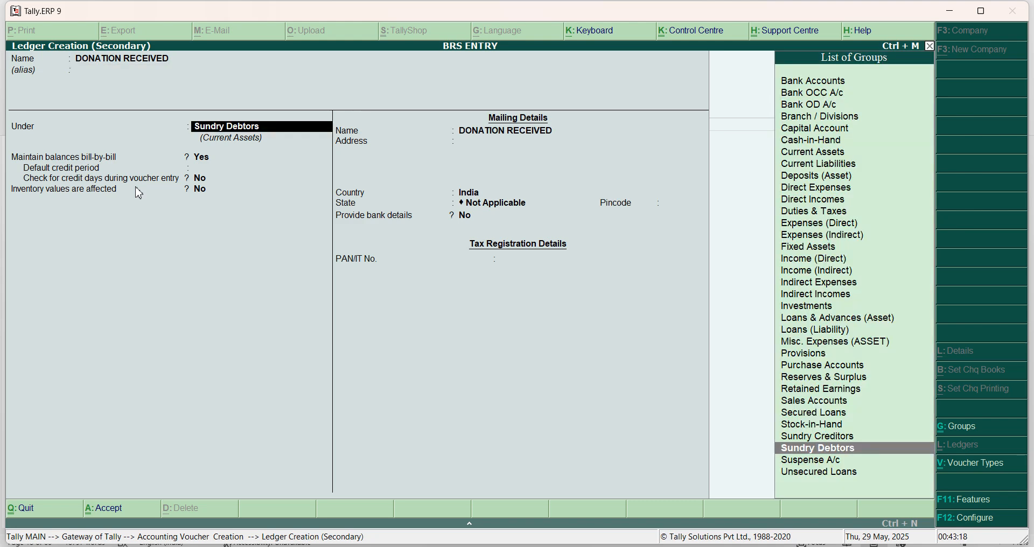
type("i")
key("Down")
key("Down")
key("Down")
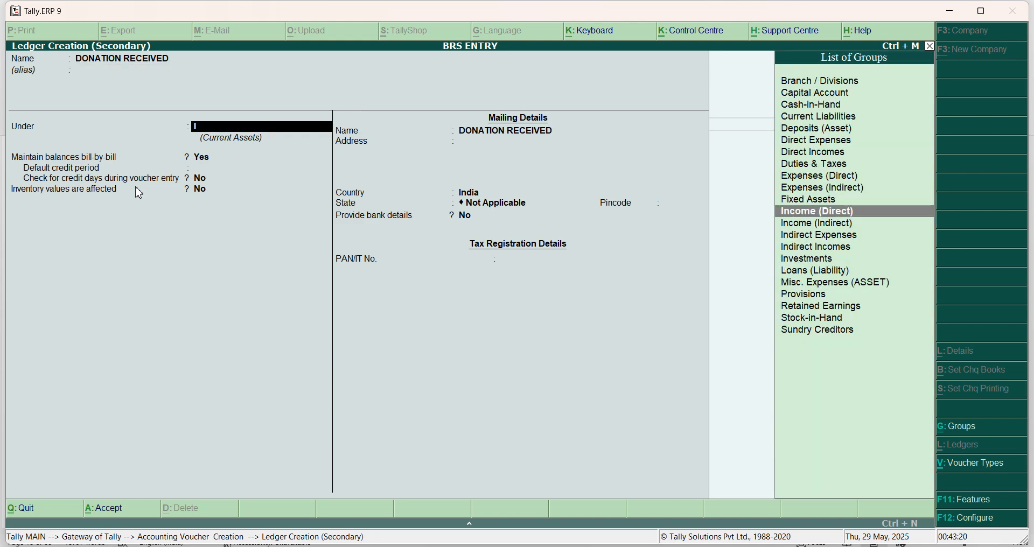
key("Return")
key("Return")
key("Return")
key("Return")
key("Return")
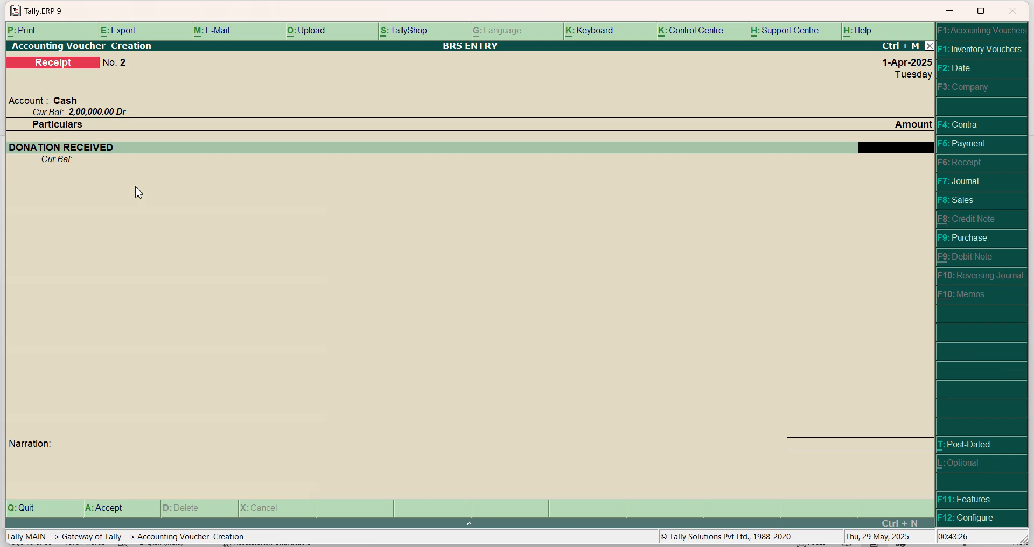
Step: Enter 9,000 for DONATION RECEIVED and save the cash receipt voucher
type("9000")
key("Return")
key("Return")
key("Return")
key("Return")
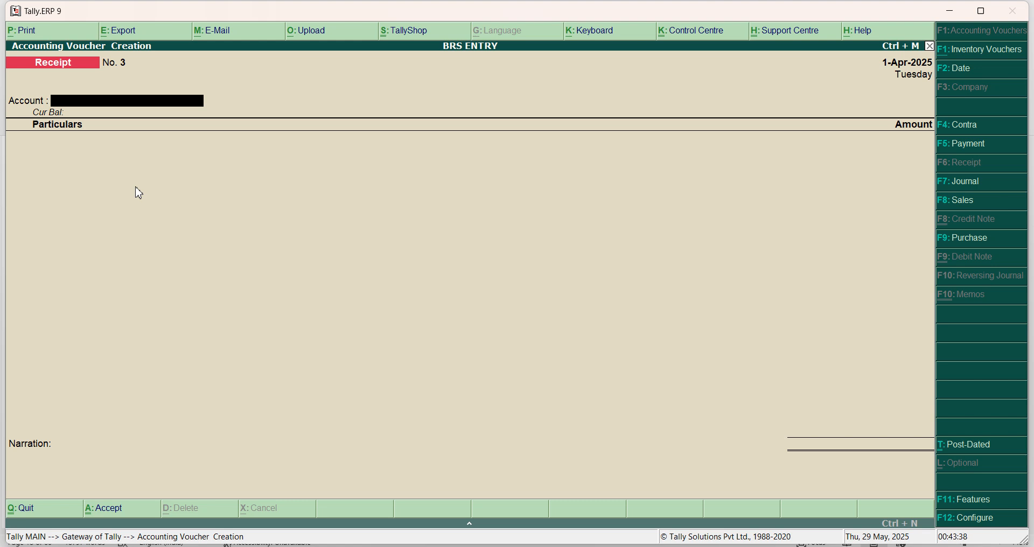
Step: Start a payment voucher with SBI BANK as the account and begin a new ledger named INTEREST PAID for its particulars
key("F5")
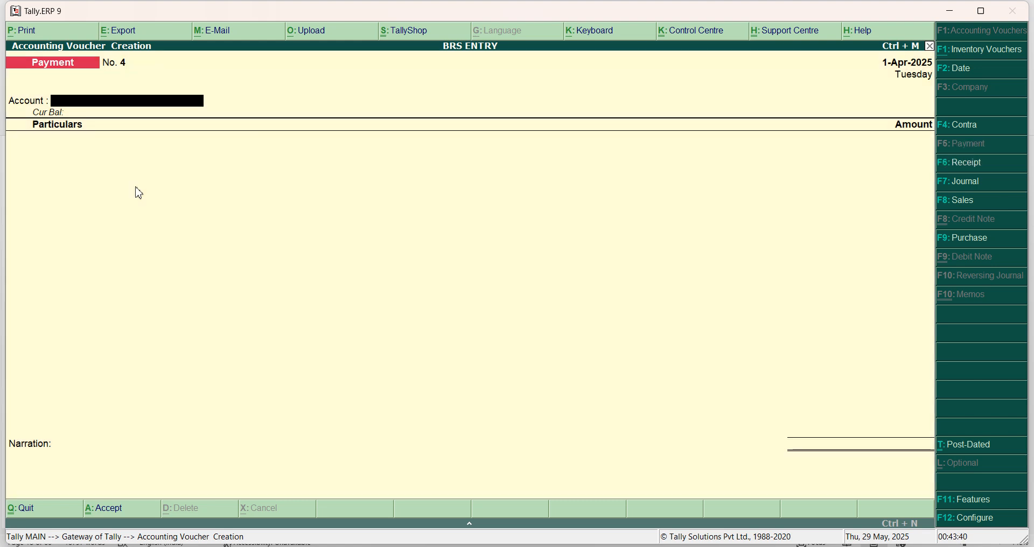
type("S")
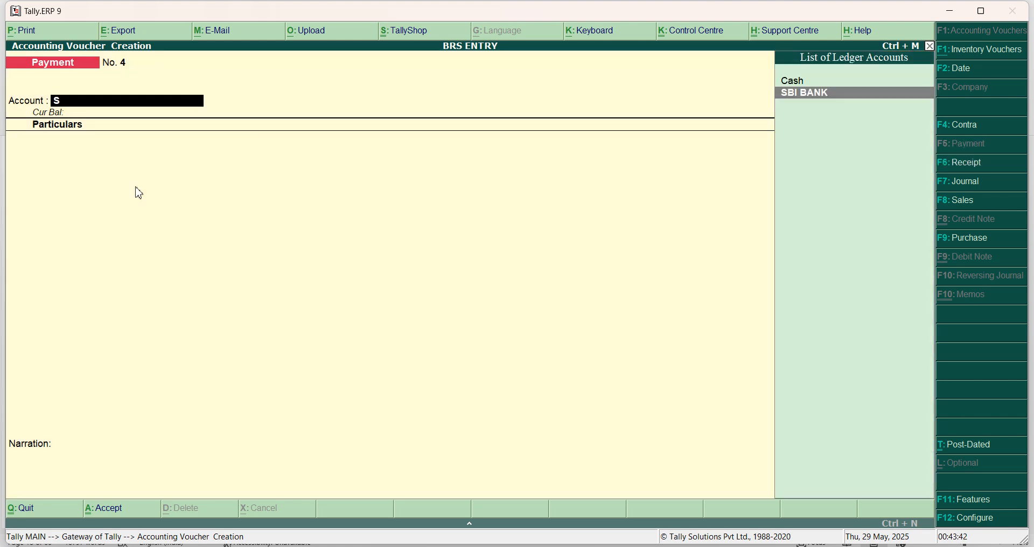
key("Return")
key("alt+c")
type("INTERE")
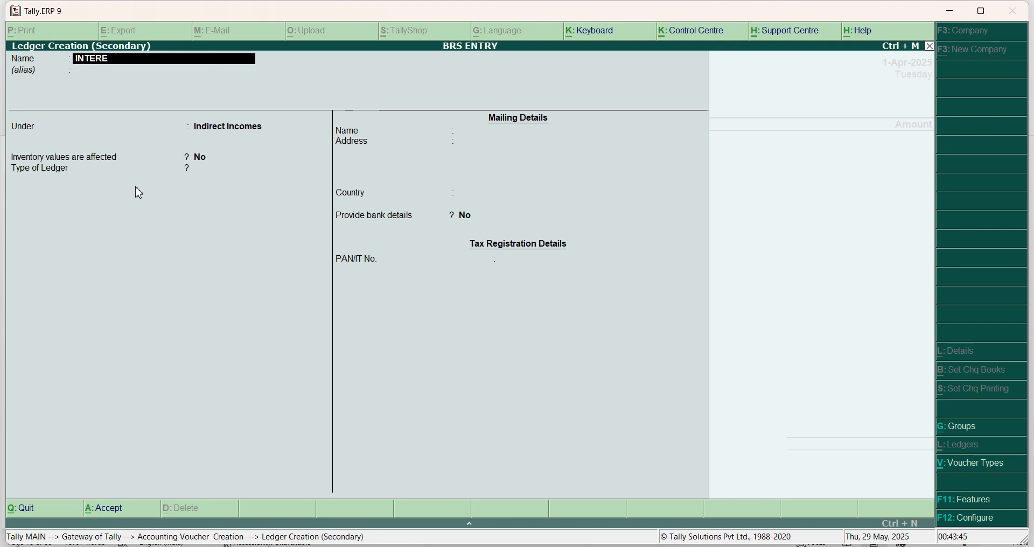
type("ST PAID")
key("Return")
key("Return")
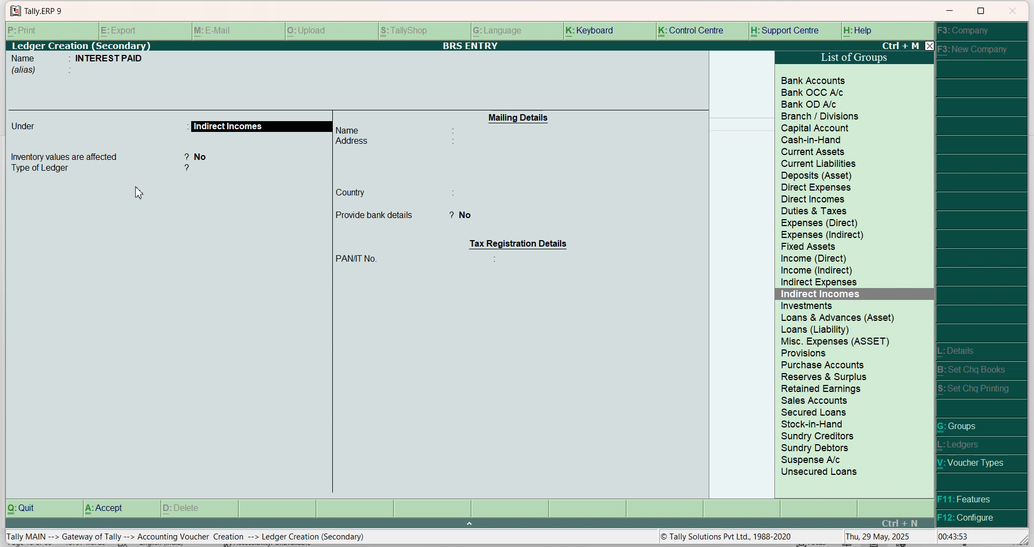
Step: Place the INTEREST PAID ledger under Indirect Expenses and save it into the payment voucher
type("i")
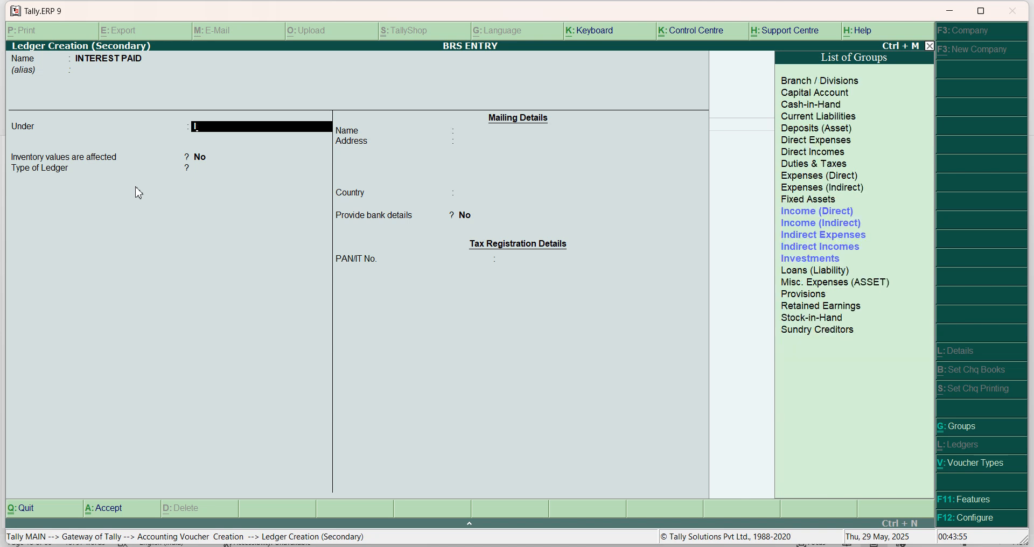
key("Down")
key("Down")
key("Down")
key("Return")
key("Return")
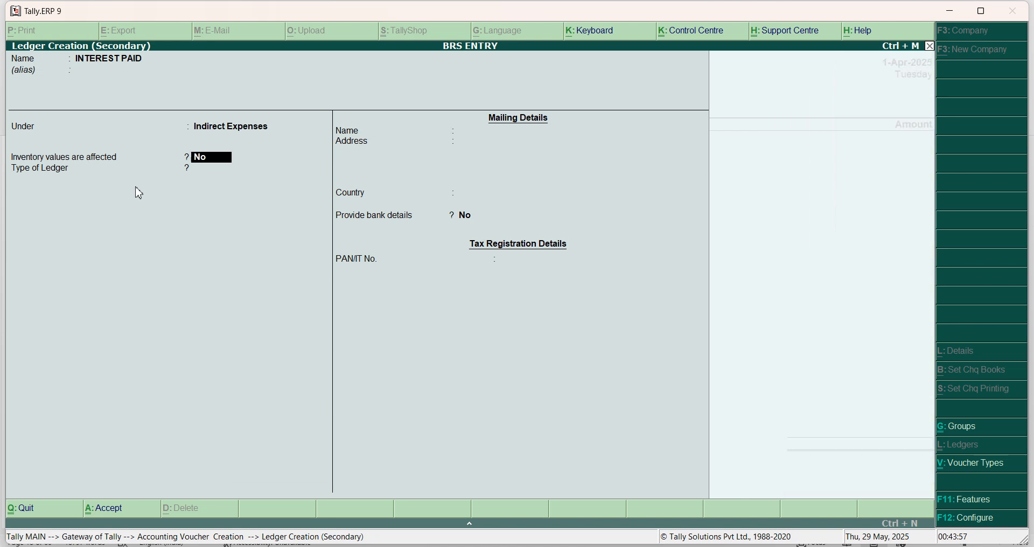
key("Return")
key("Return")
key("Return")
key("Return")
key("Return")
key("Return")
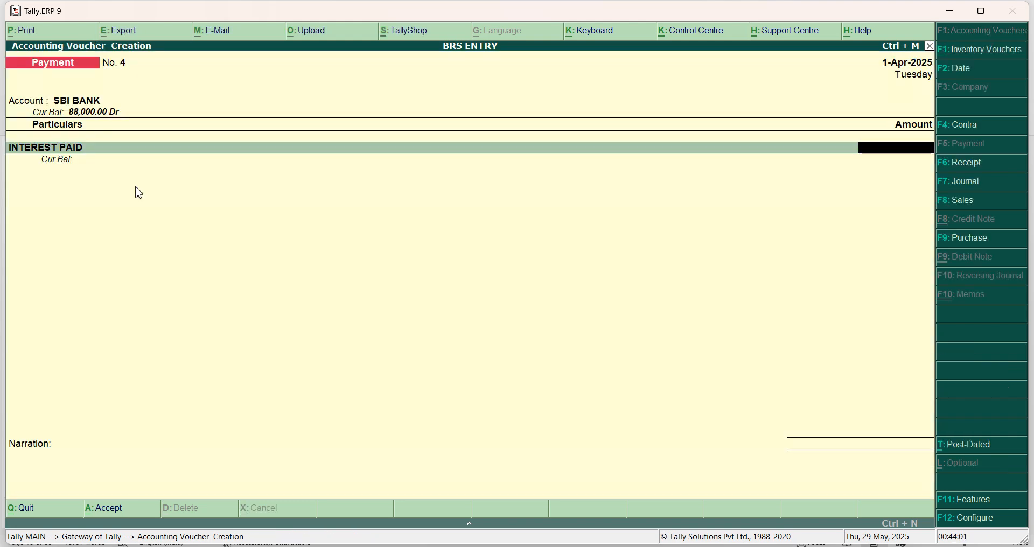
Step: Enter 2,500 for INTEREST PAID and save the SBI BANK payment voucher with a cheque allocation without an instrument number
type("2500")
key("Return")
key("Return")
key("Return")
key("Return")
key("Return")
key("Return")
key("Return")
key("Return")
key("Return")
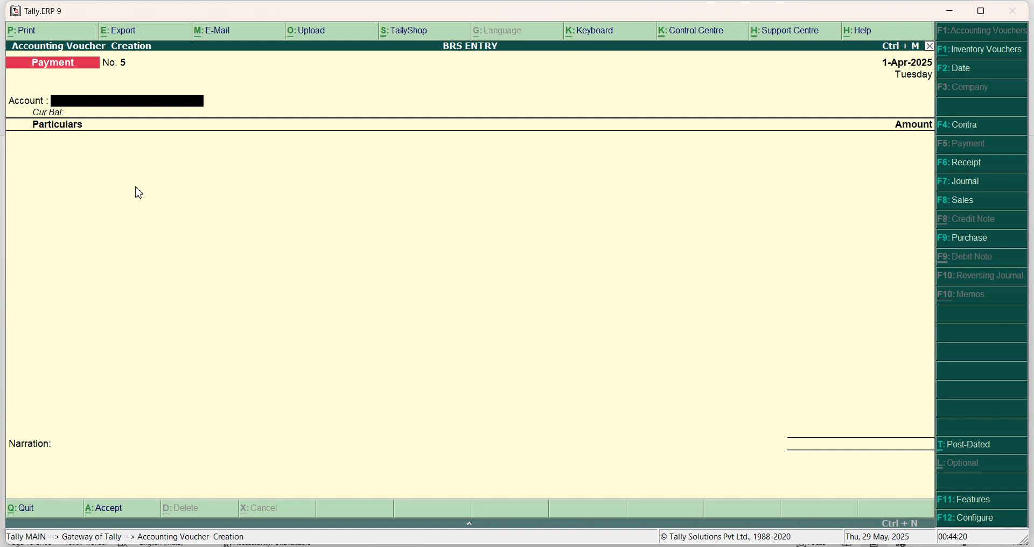
Step: Start a receipt voucher with ANDRA BANK as the account and begin a new ledger named SURYA PIPES.PVT.LTD
key("F6")
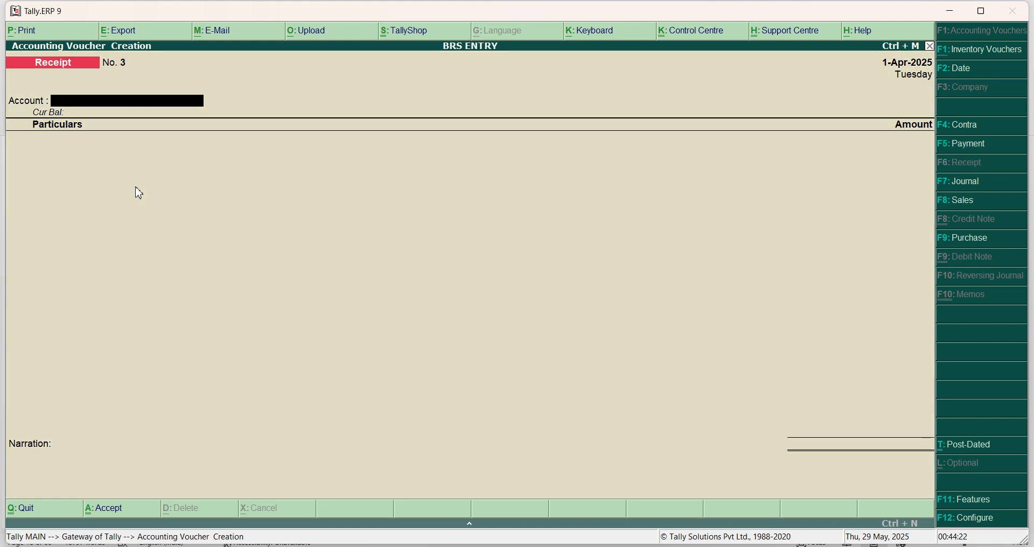
type("A")
key("Return")
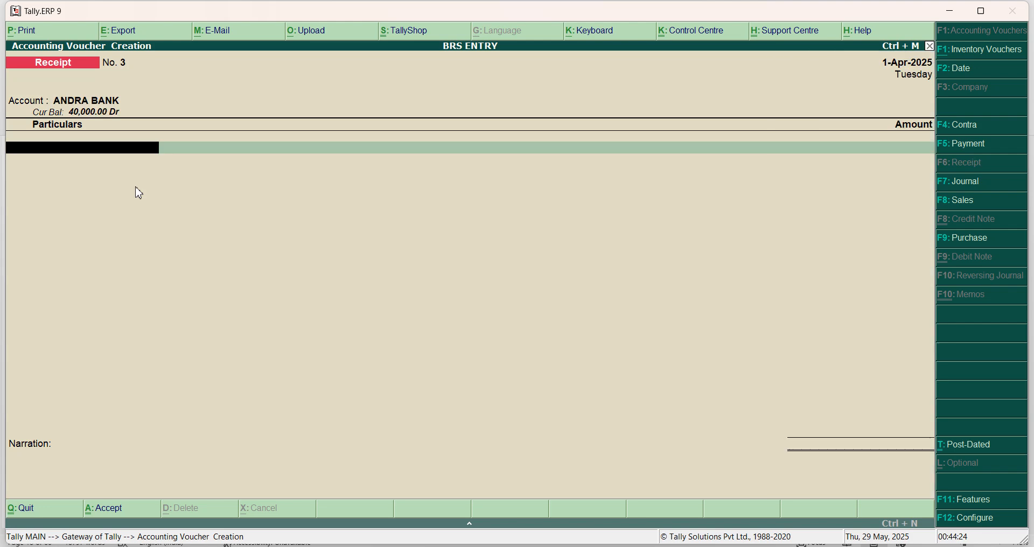
key("alt+c")
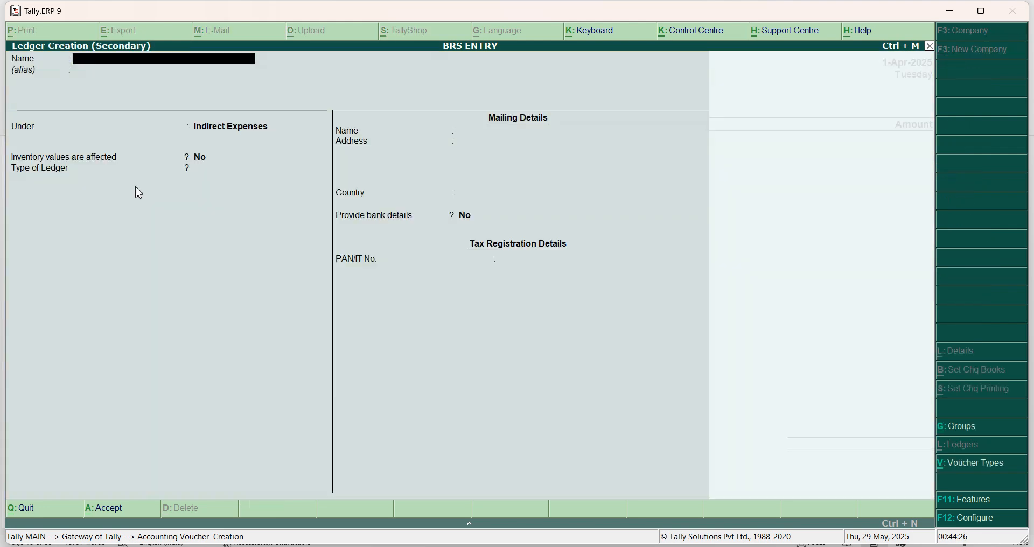
type("S")
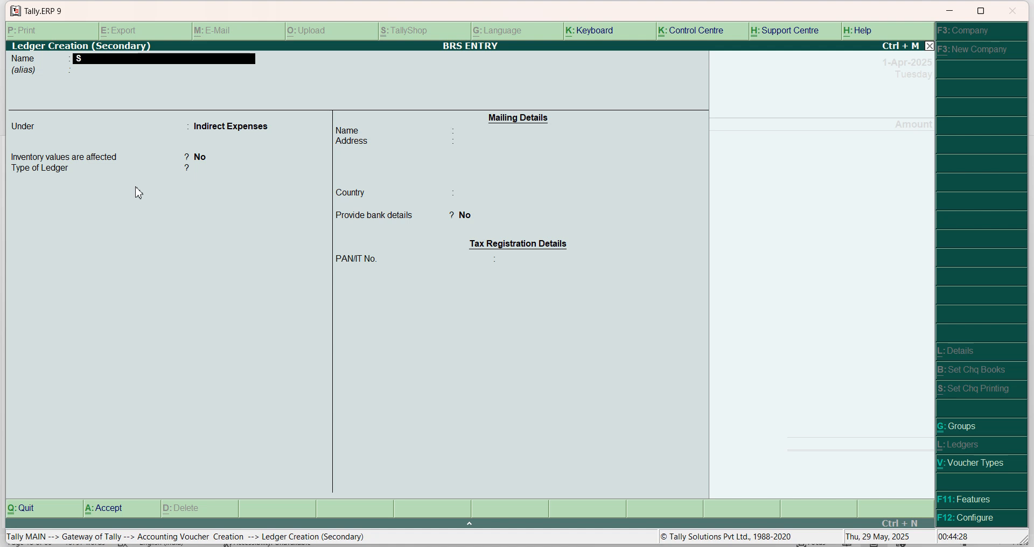
type("URYA PIPES.PVT.LTD")
key("Return")
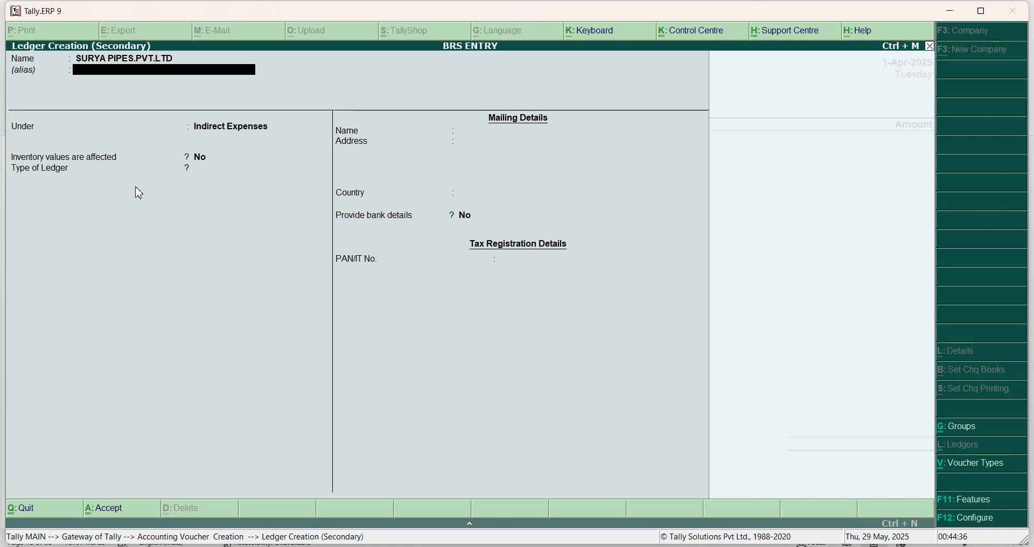
key("Return")
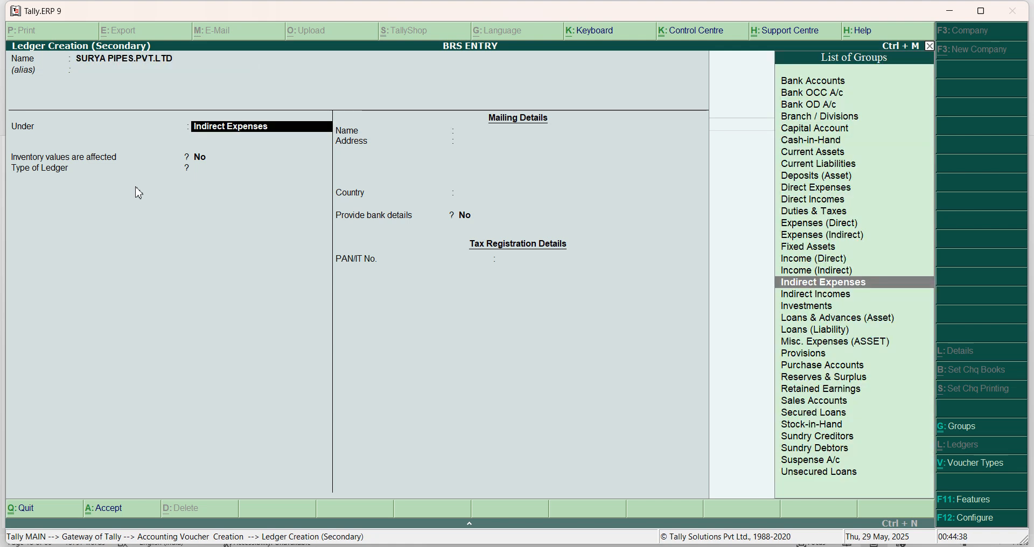
Step: Place SURYA PIPES.PVT.LTD under Sundry Creditors with bill-by-bill balances and save the ledger into the receipt voucher
type("S")
key("Down")
key("Down")
key("Down")
key("Down")
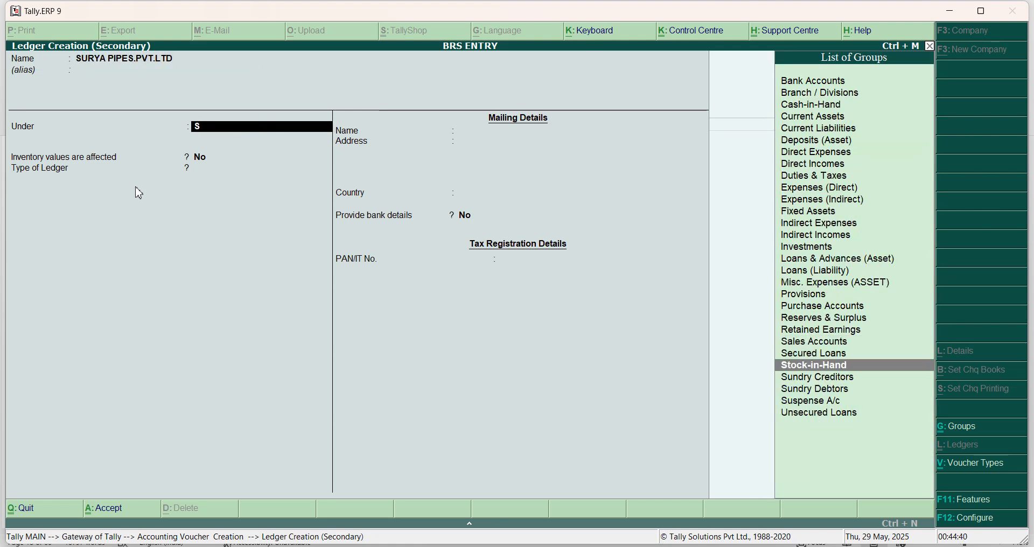
key("Return")
key("Return")
key("Return")
key("Return")
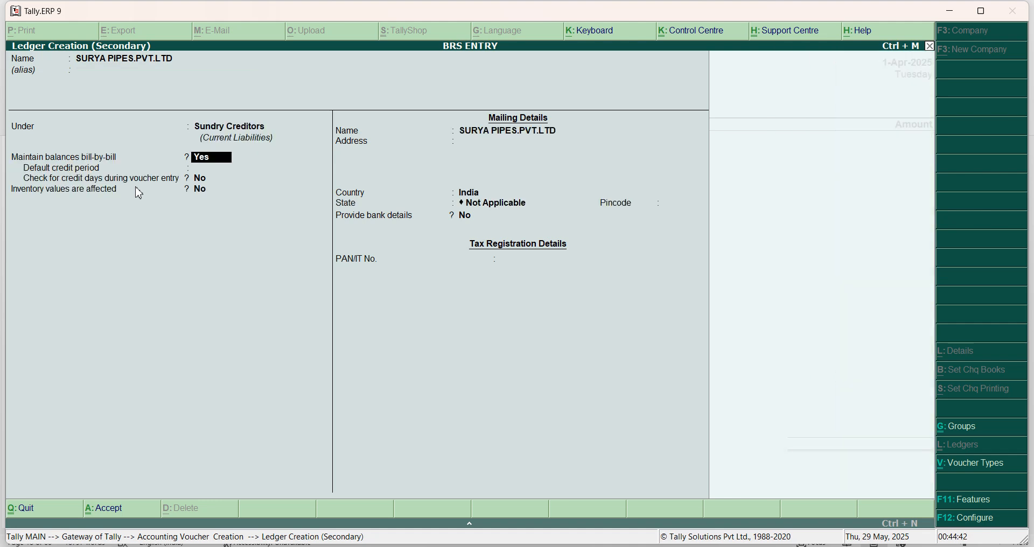
key("Return")
key("Return")
key("Return")
key("Return")
key("Return")
key("Return")
key("Return")
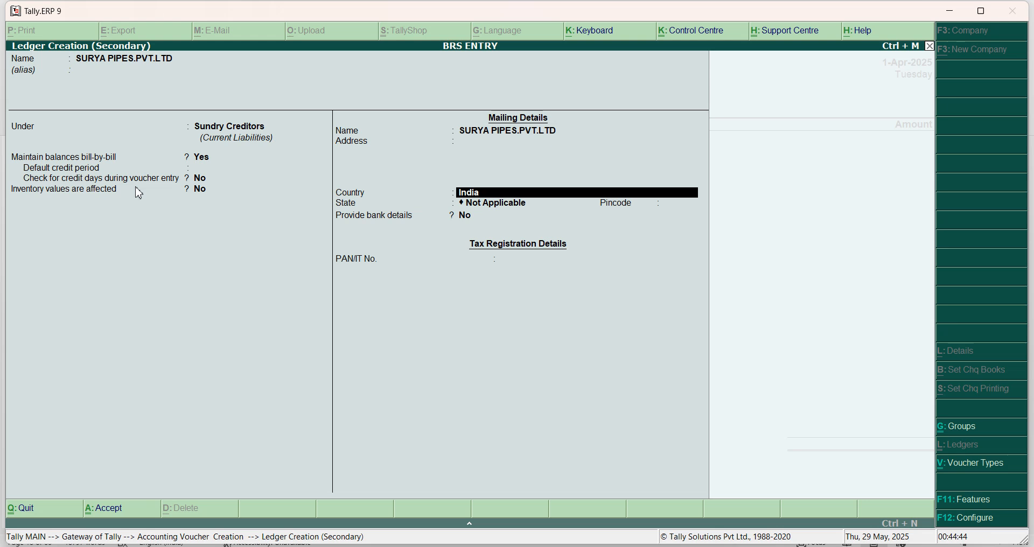
key("Return")
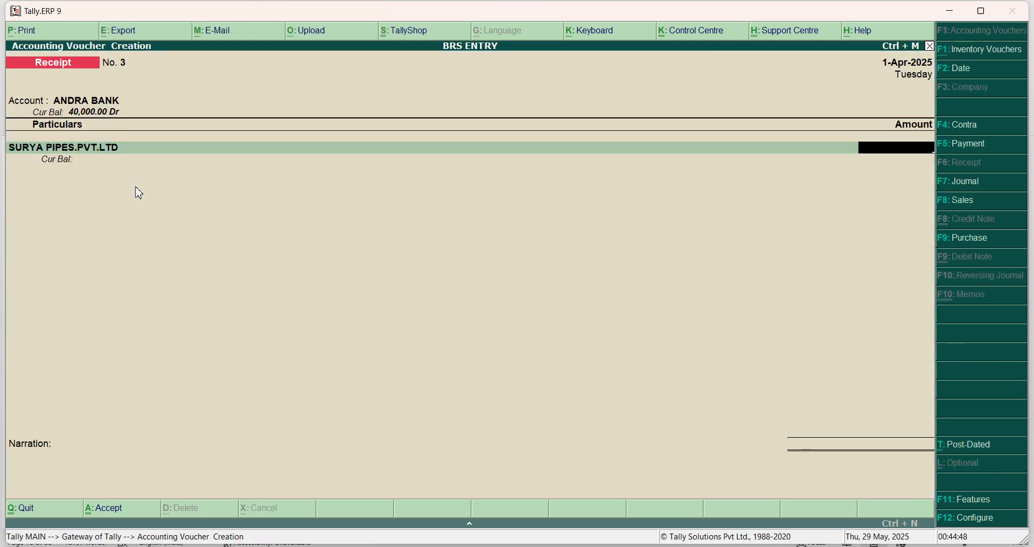
Step: Enter 25,000 for SURYA PIPES.PVT.LTD in the receipt voucher and allocate it On Account
type("25000")
key("Return")
key("Return")
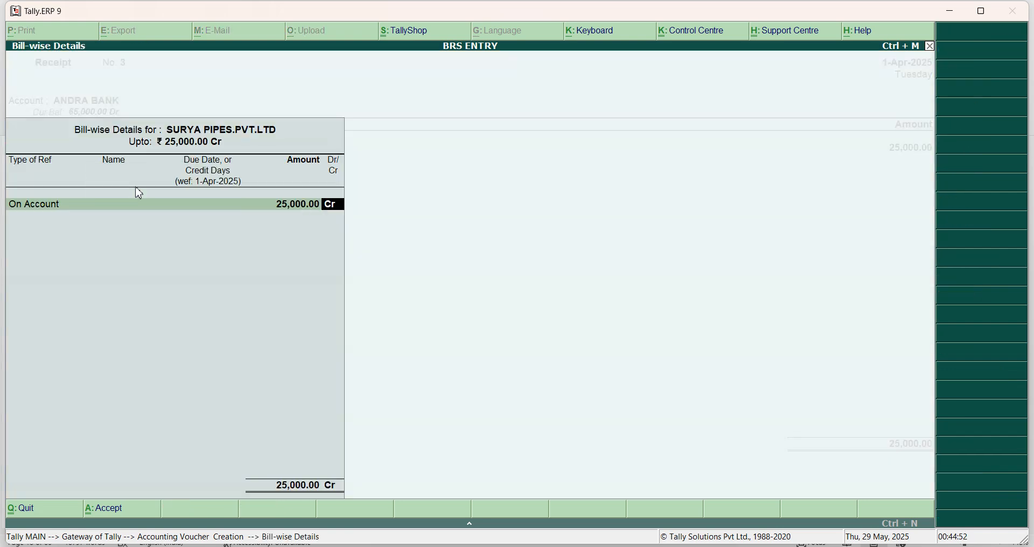
key("Return")
Step: Accept the Cheque/DD bank allocation for ANDRA BANK without an instrument number and save the receipt voucher
key("Return")
key("Return")
key("Return")
key("Return")
key("Return")
key("Return")
key("Return")
key("Return")
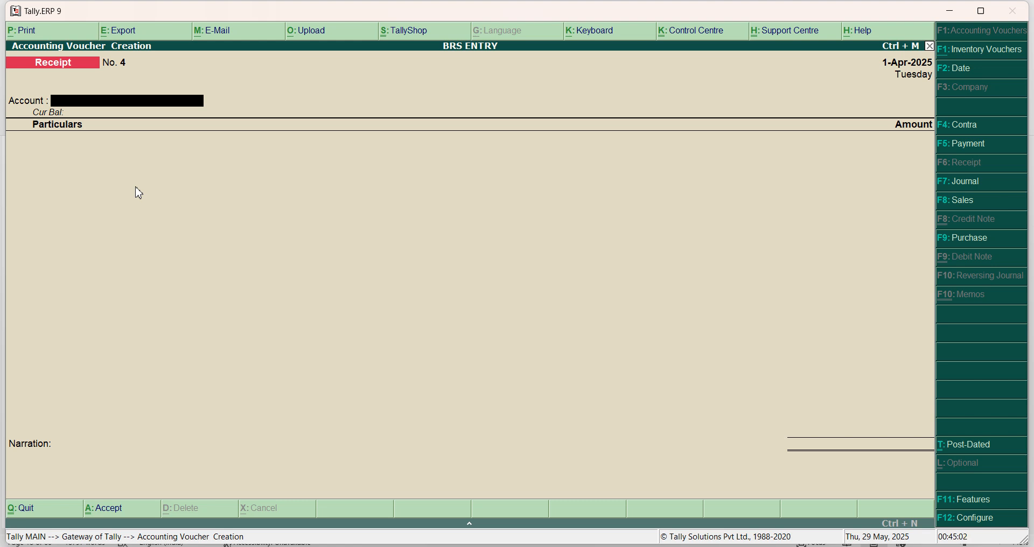
Step: Start a contra voucher with Cash as the account and SBI BANK as its particulars
key("F4")
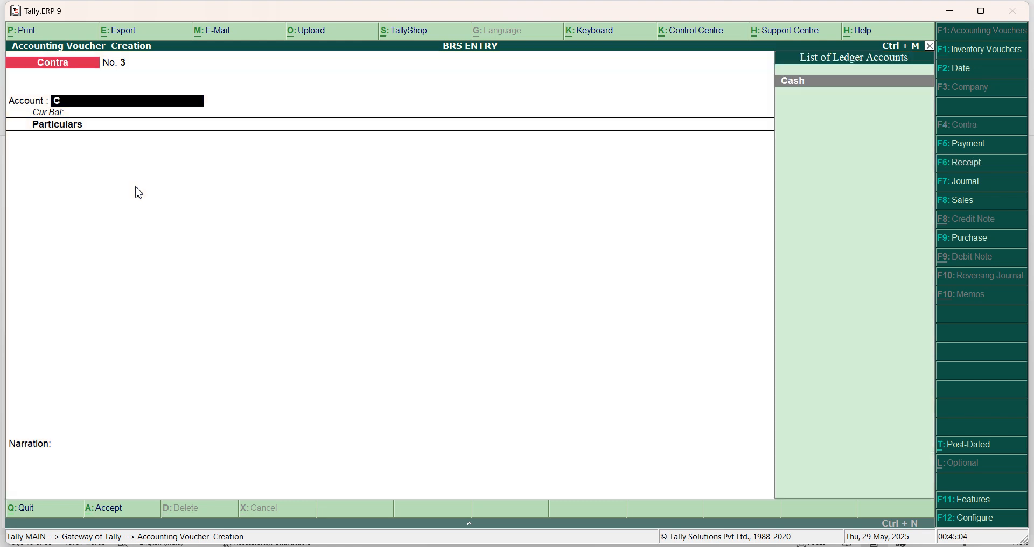
key("Return")
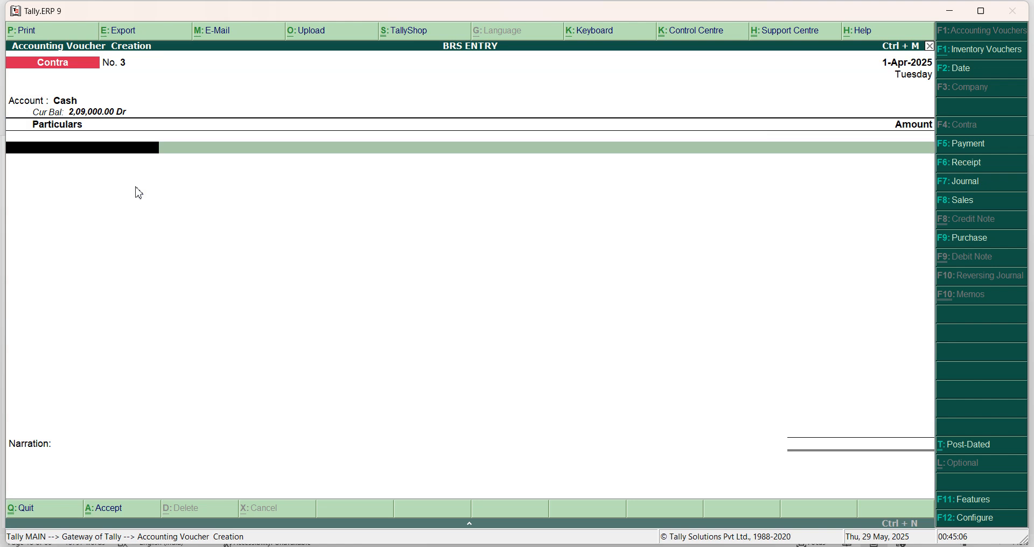
type("S")
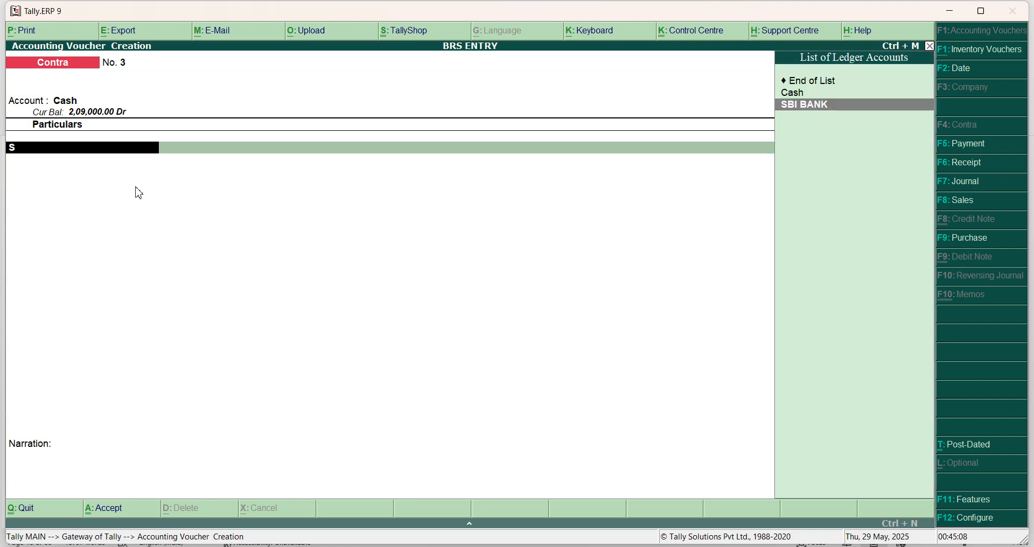
key("Return")
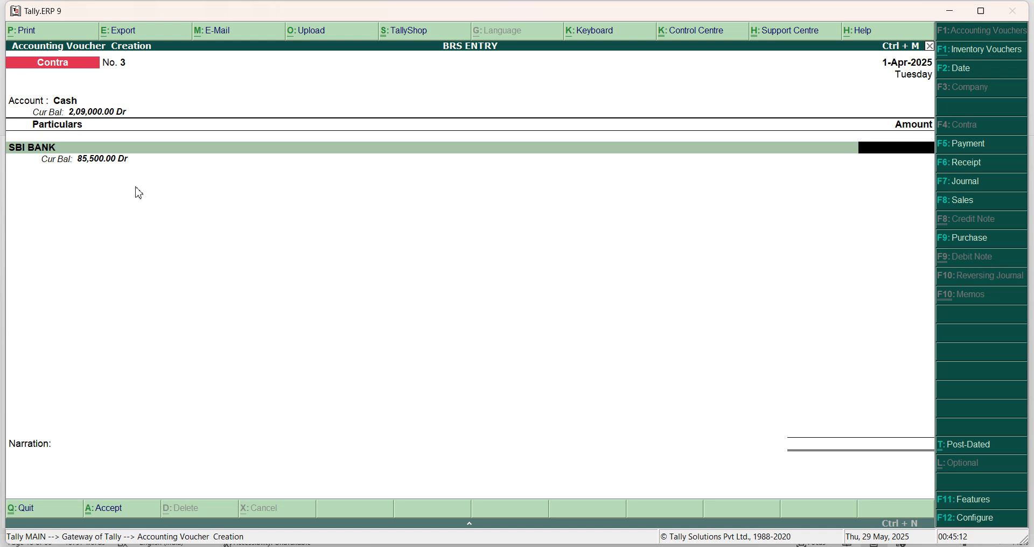
Step: Enter 6,000 for SBI BANK with a cheque allocation without an instrument number and save the contra voucher
type("6000")
key("Return")
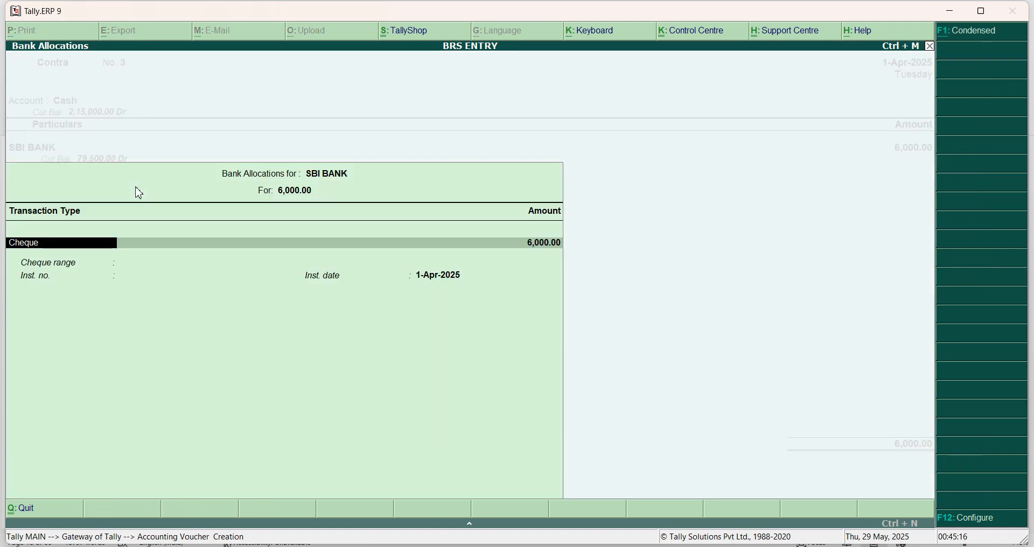
key("Return")
key("Return")
key("Return")
key("Return")
key("Return")
key("Return")
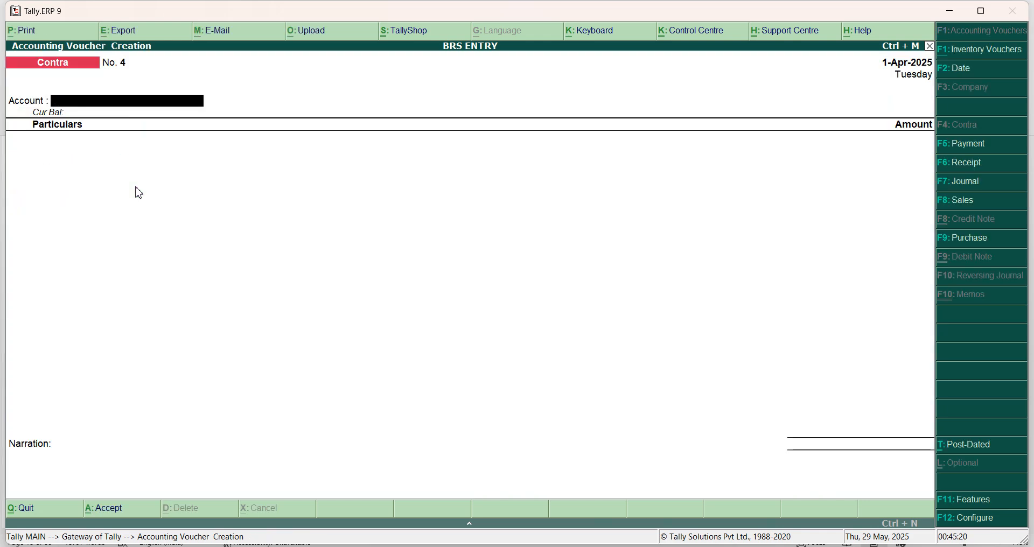
Step: Leave voucher entry and view the pending cheques of all banks in Cheque Printing under Banking
key("Escape")
key("Return")
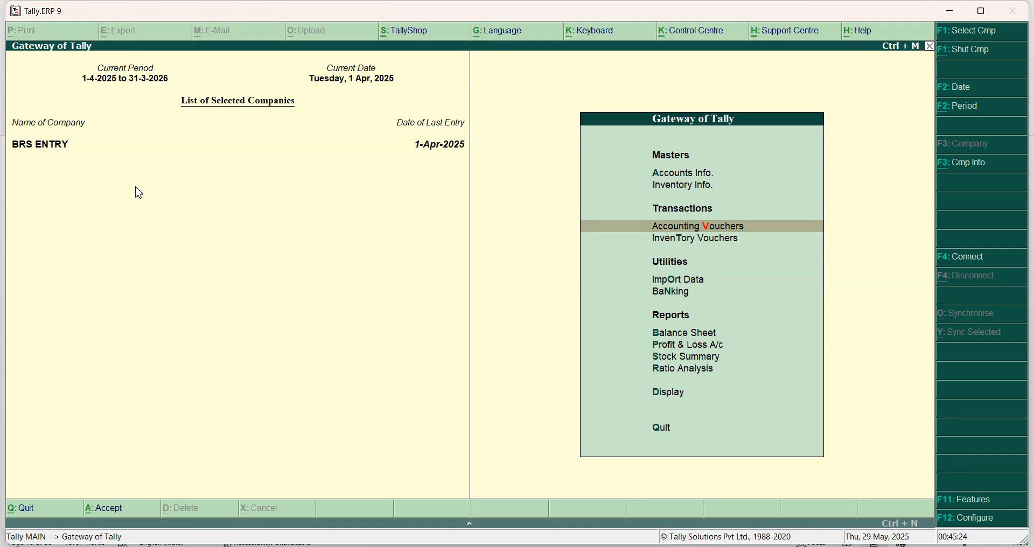
key("Down")
key("Down")
key("Down")
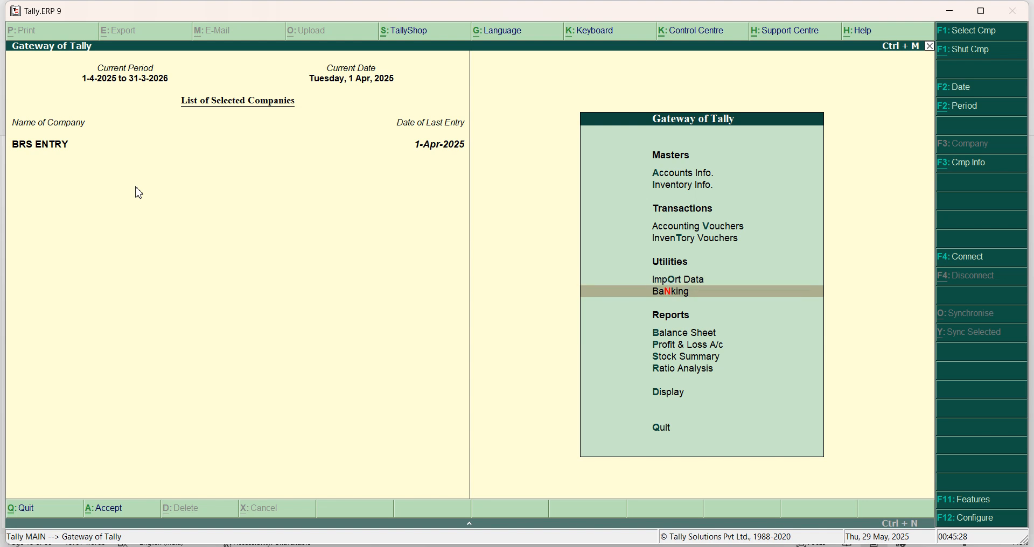
key("Return")
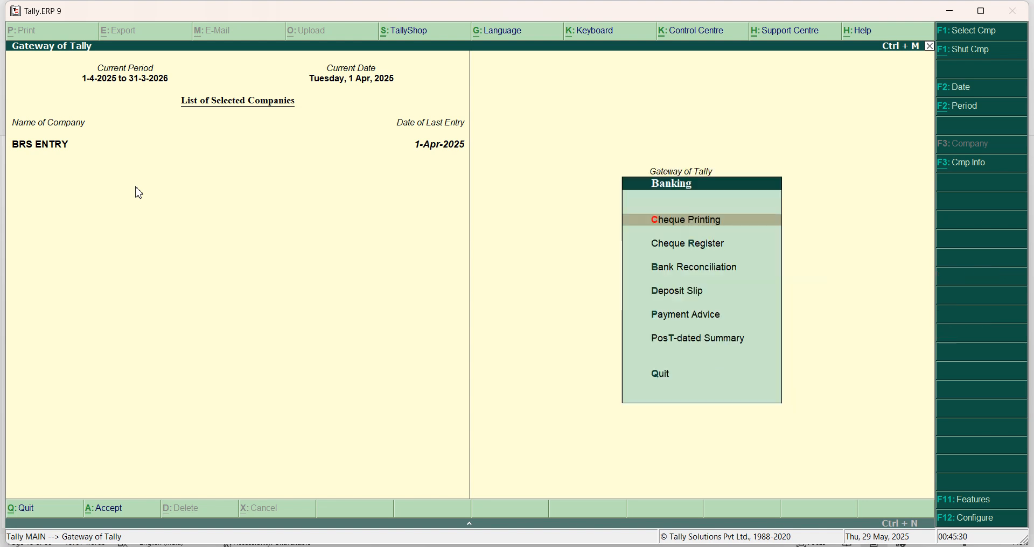
key("Return")
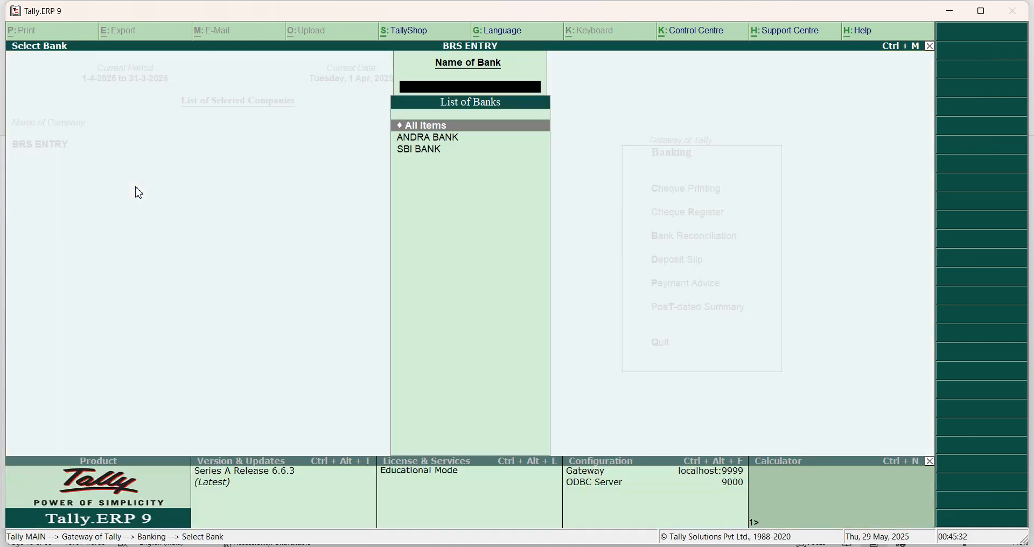
key("Return")
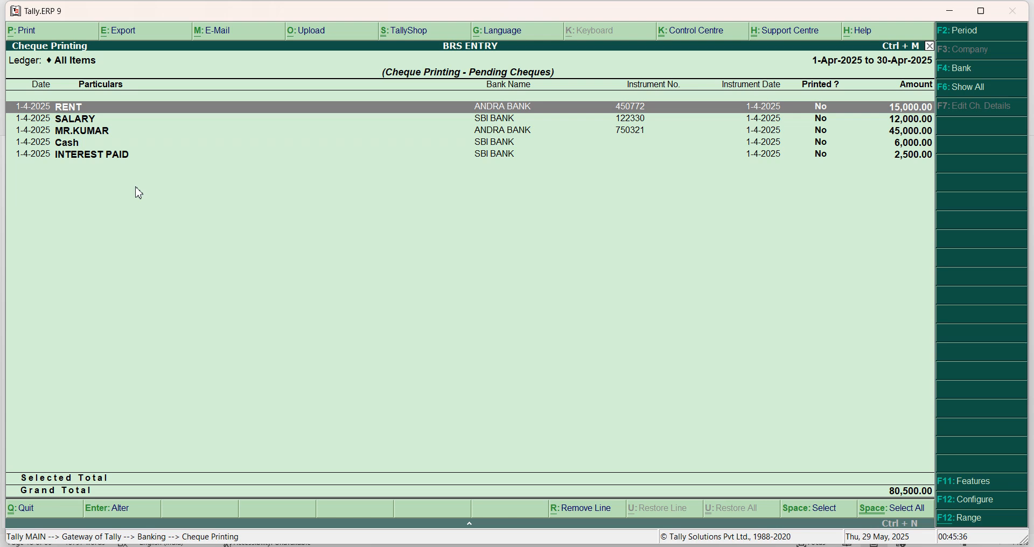
key("Escape")
key("Escape")
key("Escape")
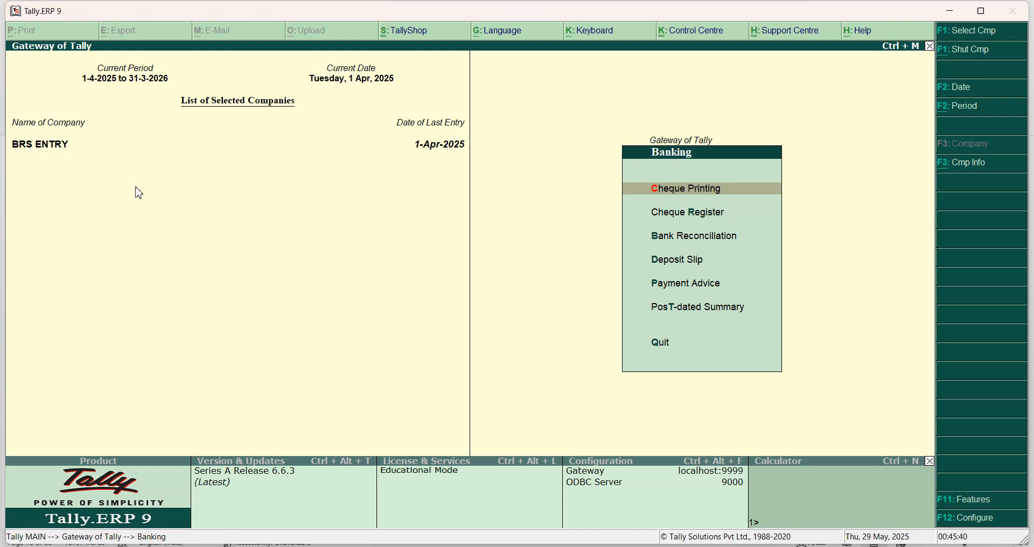
Step: Open the Bank Reconciliation of ANDRA BANK and set the bank date of the Cash contra entry to 1-5-2025
key("Down")
key("Down")
key("Return")
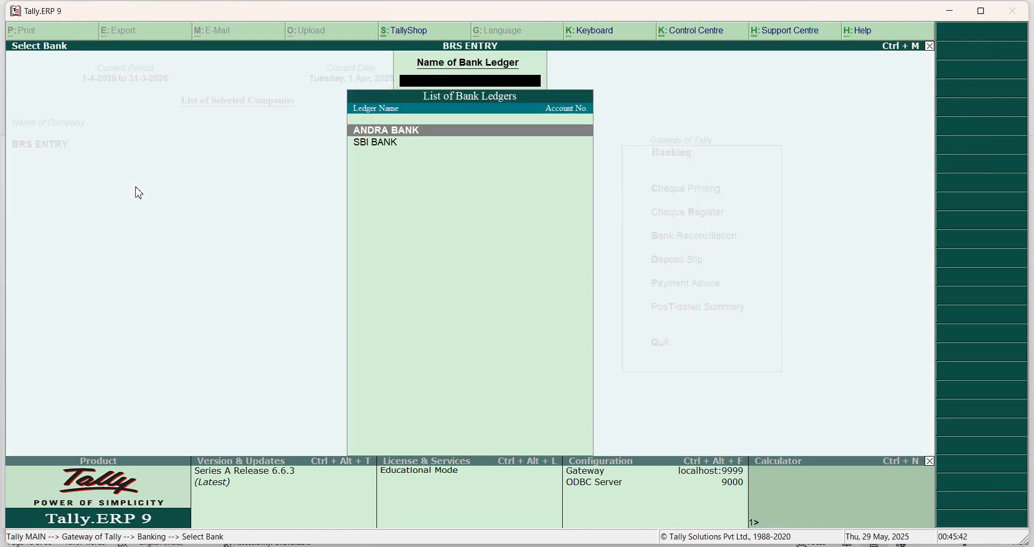
key("Return")
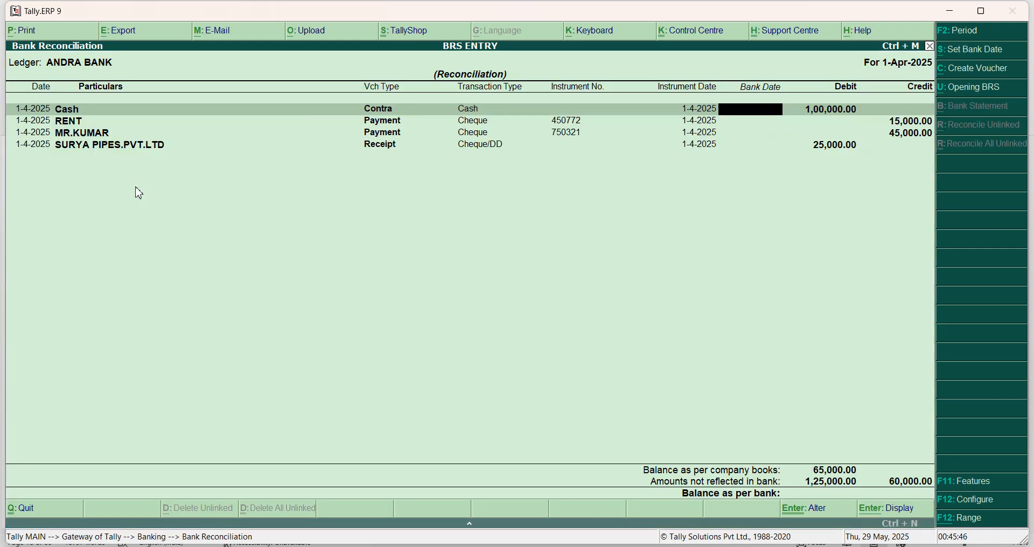
type("1-5-2025")
key("Return")
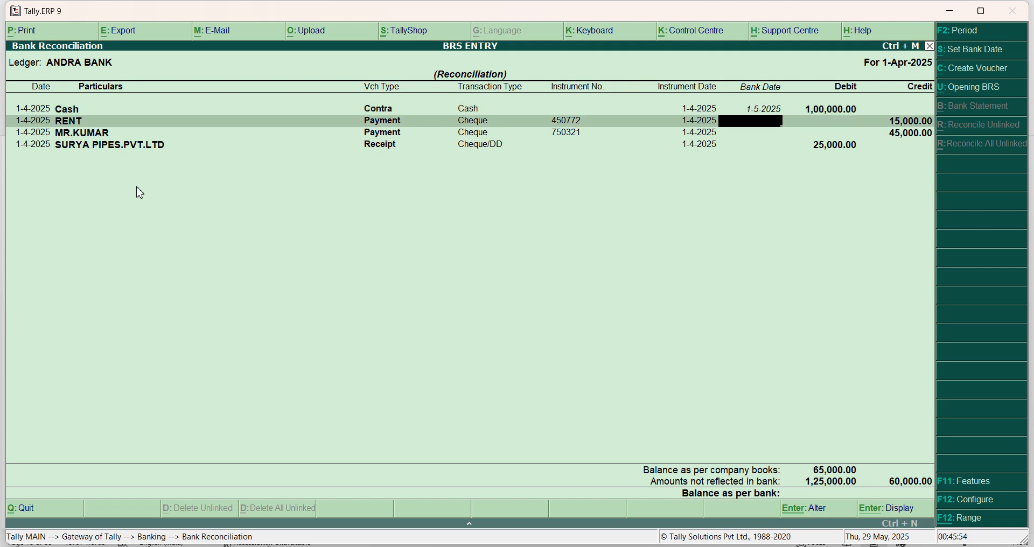
Step: Set the bank dates of RENT to 1-6-2025, the 45,000 payment to 1-5-2025 and SURYA PIPES.PVT.LTD to 1-7-2025, and accept the reconciliation
type("1-6-2025")
key("Return")
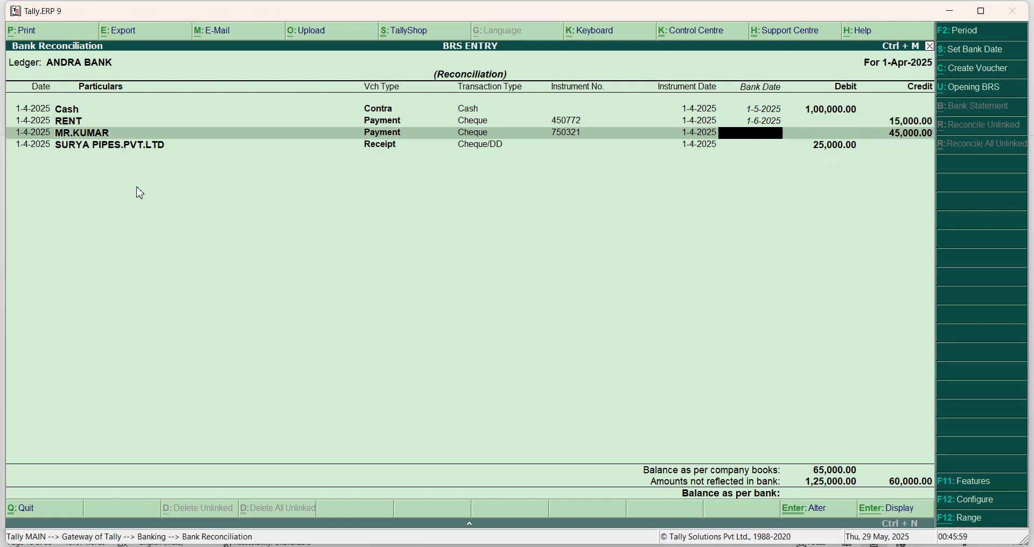
type("1-5-2025")
key("Return")
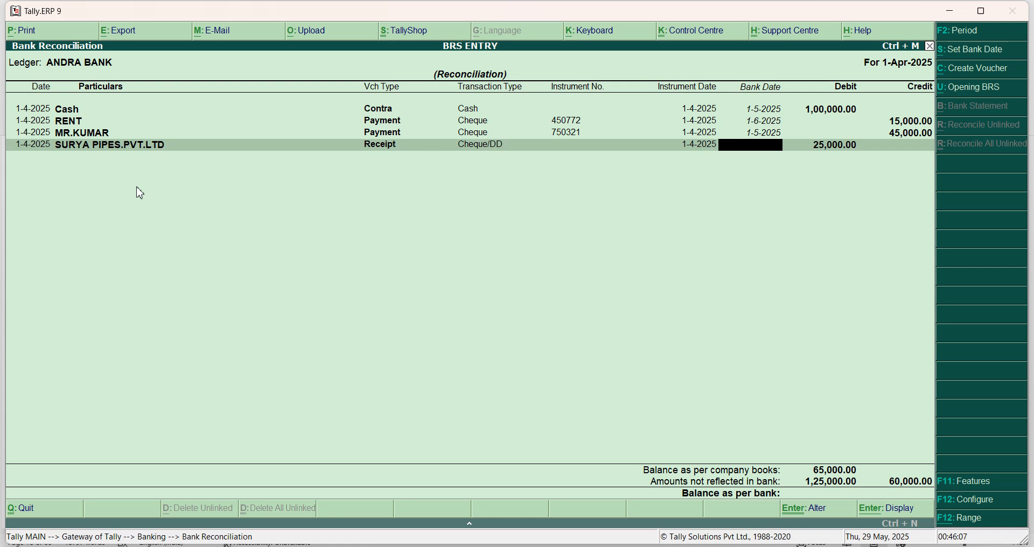
type("1-7-2025")
key("Return")
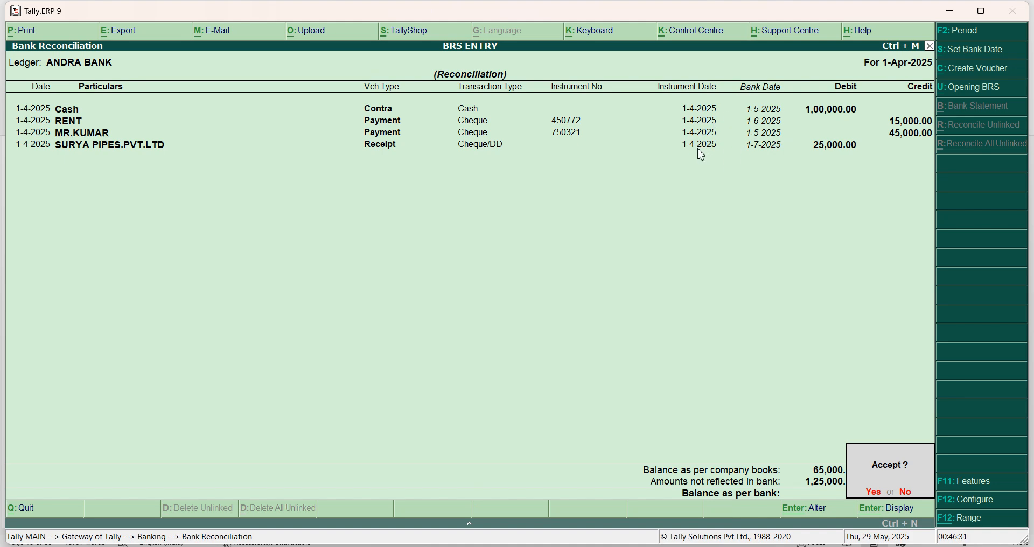
key("Return")
key("Escape")
key("Escape")
Step: View the cheque deposit slip of ANDRA BANK and return to the deposit slip options
key("Down")
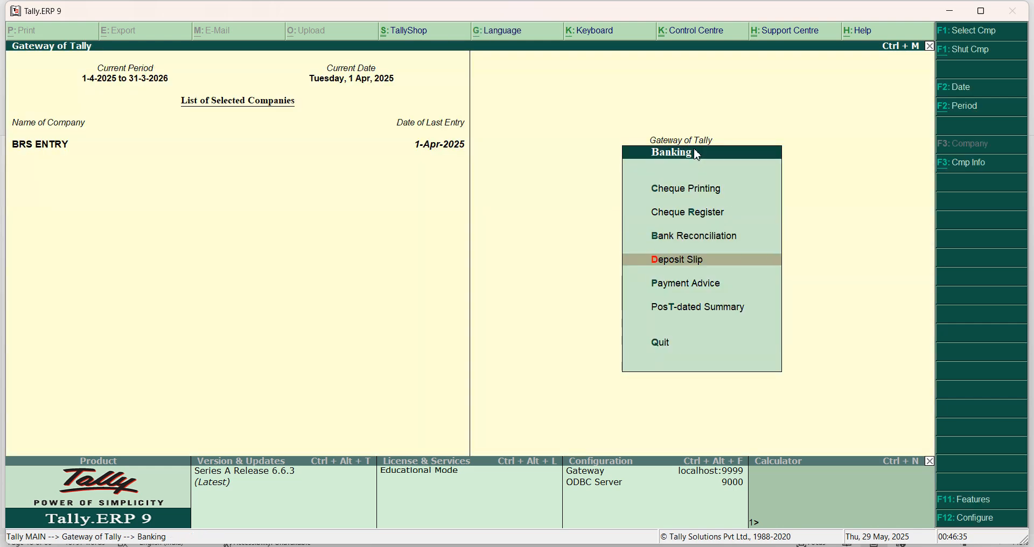
key("Return")
key("Return")
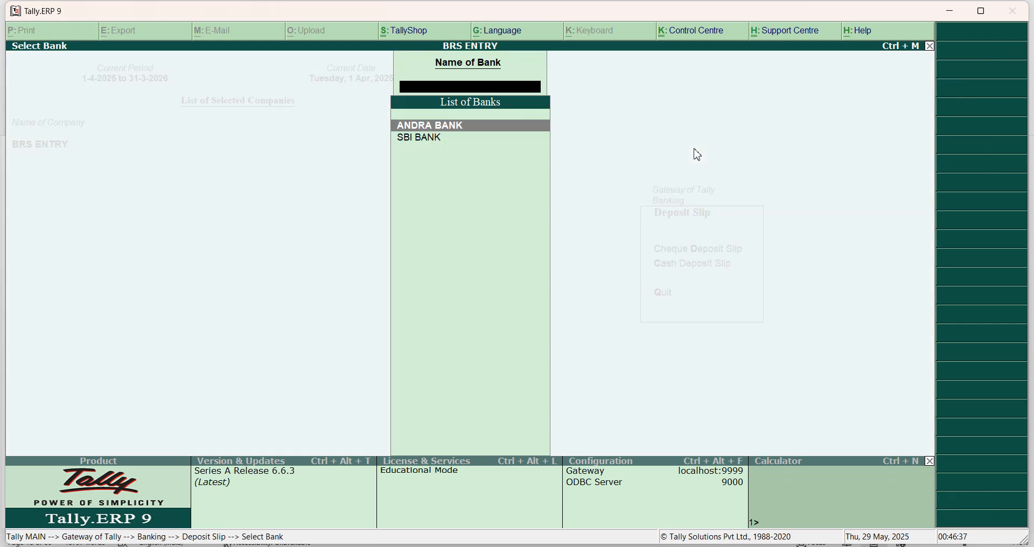
key("Return")
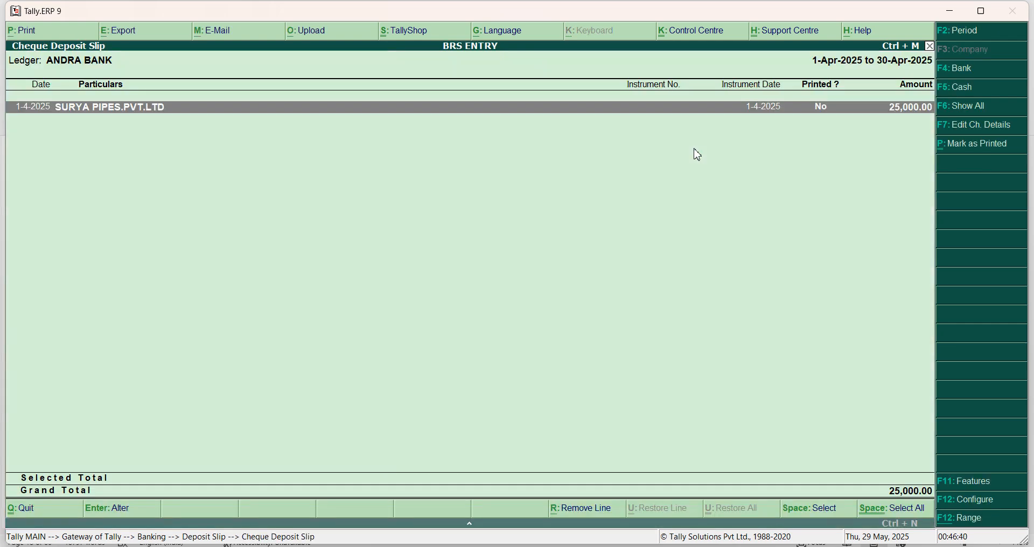
key("Escape")
key("Escape")
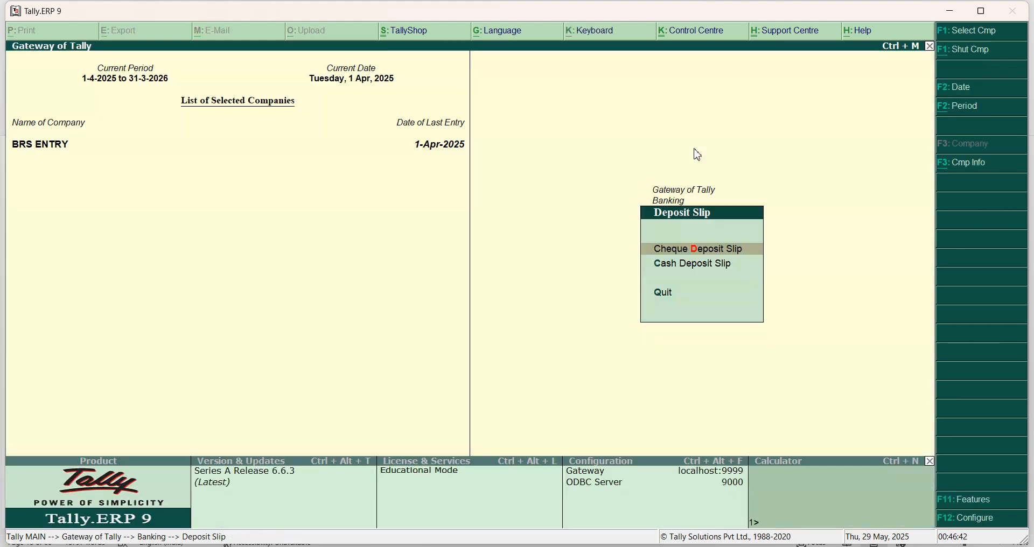
Step: View the cash deposit slip of ANDRA BANK, look into its Cash contra voucher, and return to Banking without changing it
key("Down")
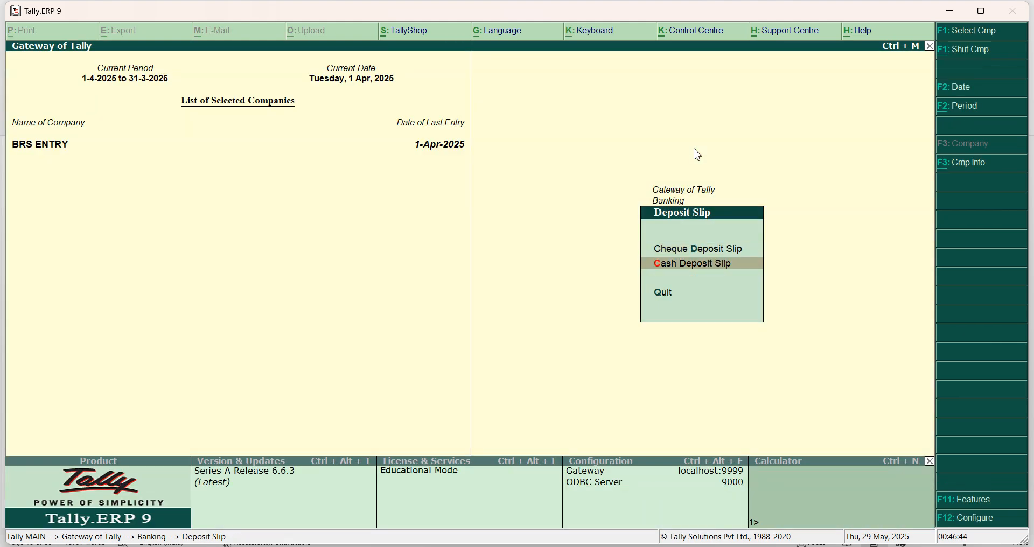
key("Return")
key("Return")
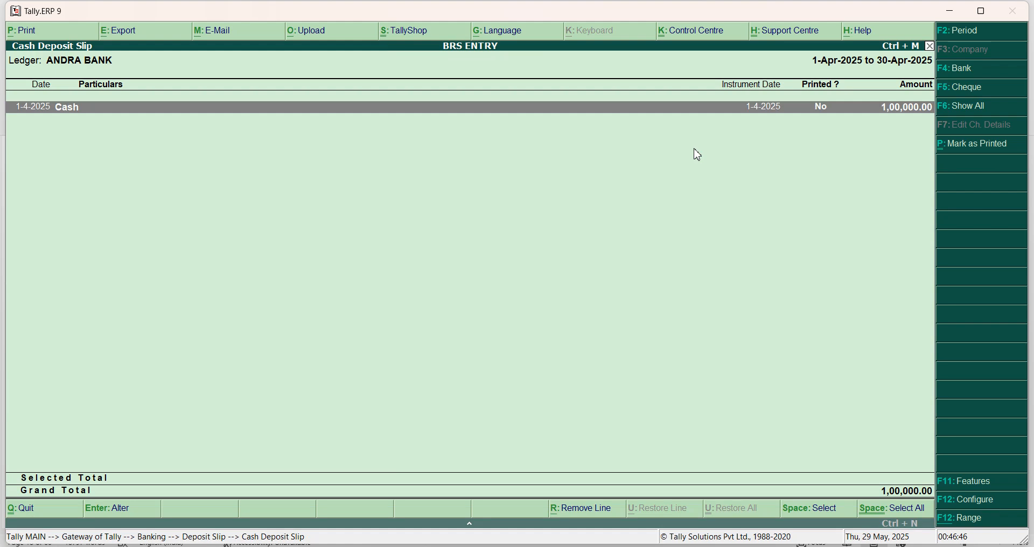
key("Return")
key("Escape")
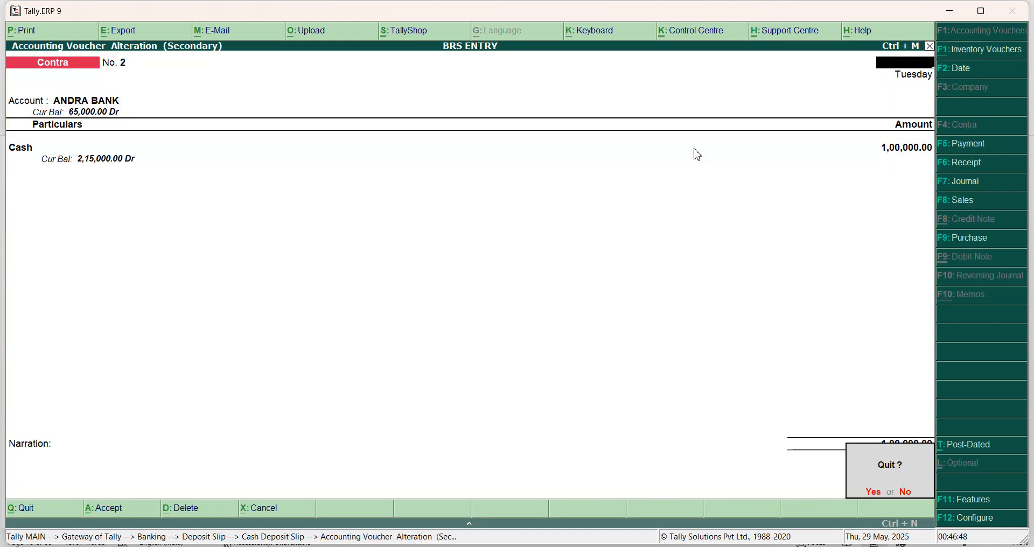
key("y")
key("Escape")
key("Escape")
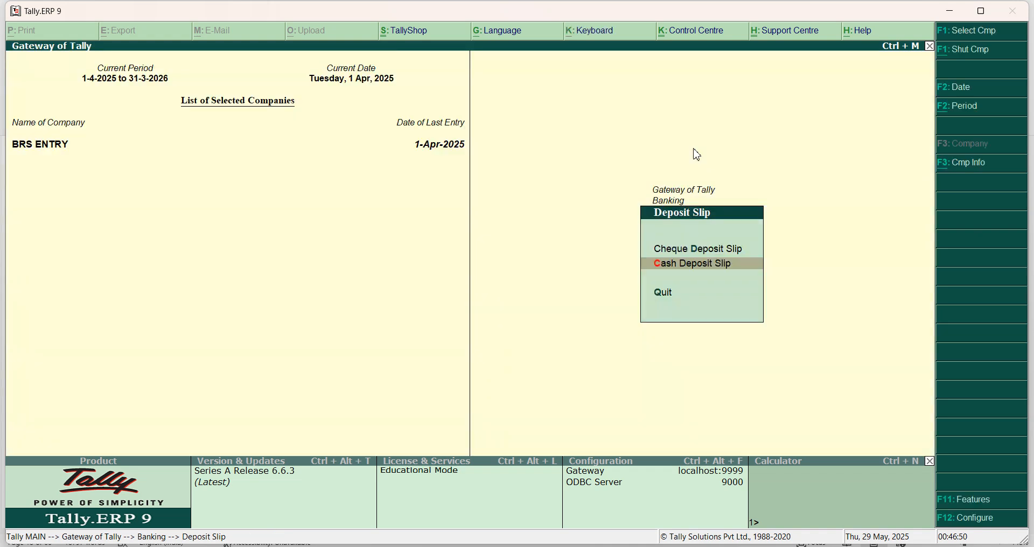
key("Escape")
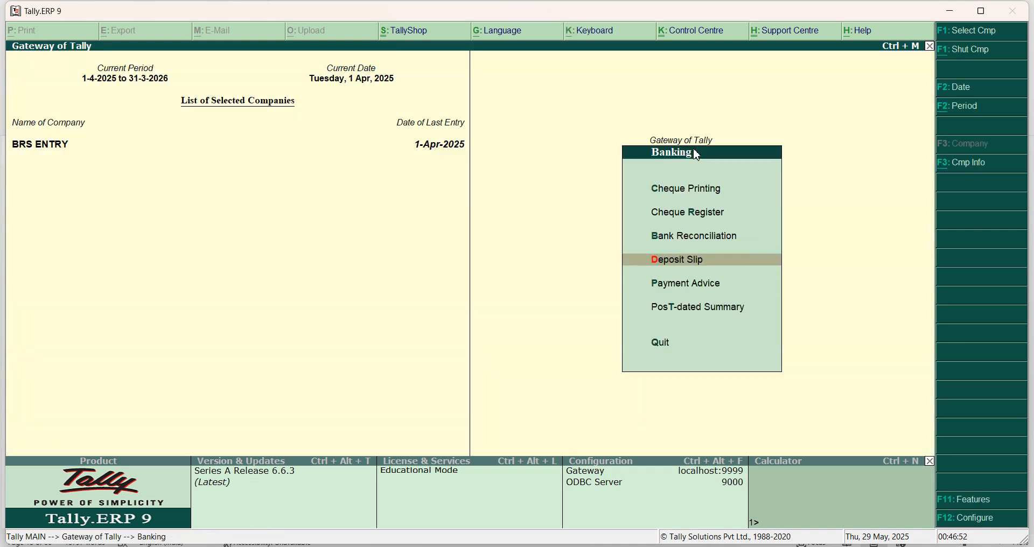
Step: View the individual cheques of ANDRA BANK in the Cheque Register and return to Banking
key("Up")
key("Up")
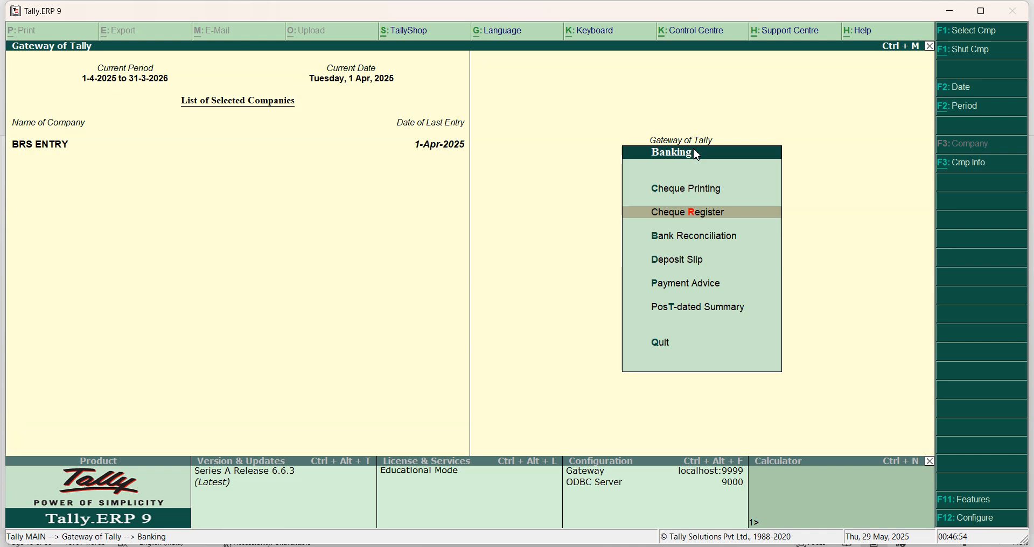
key("Return")
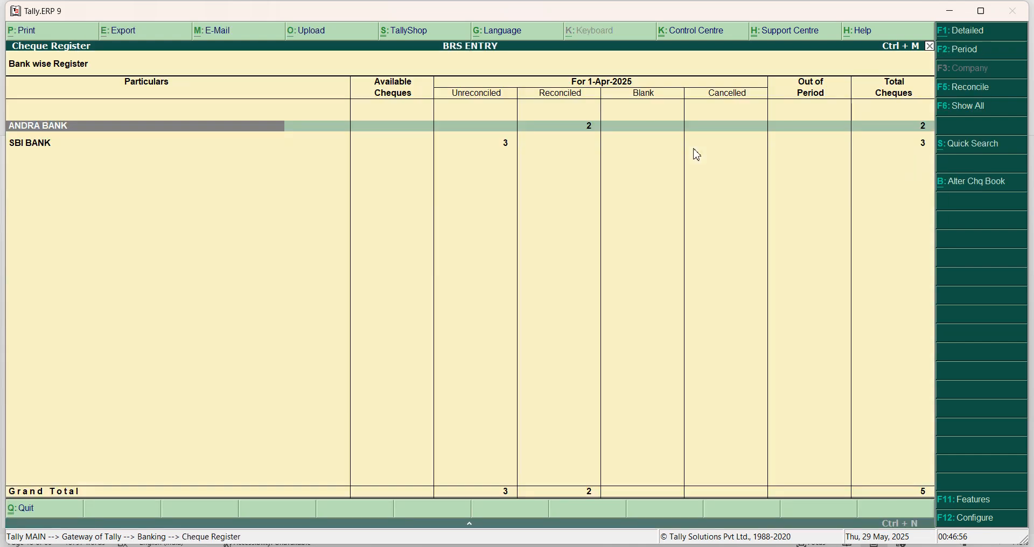
key("Return")
key("Return")
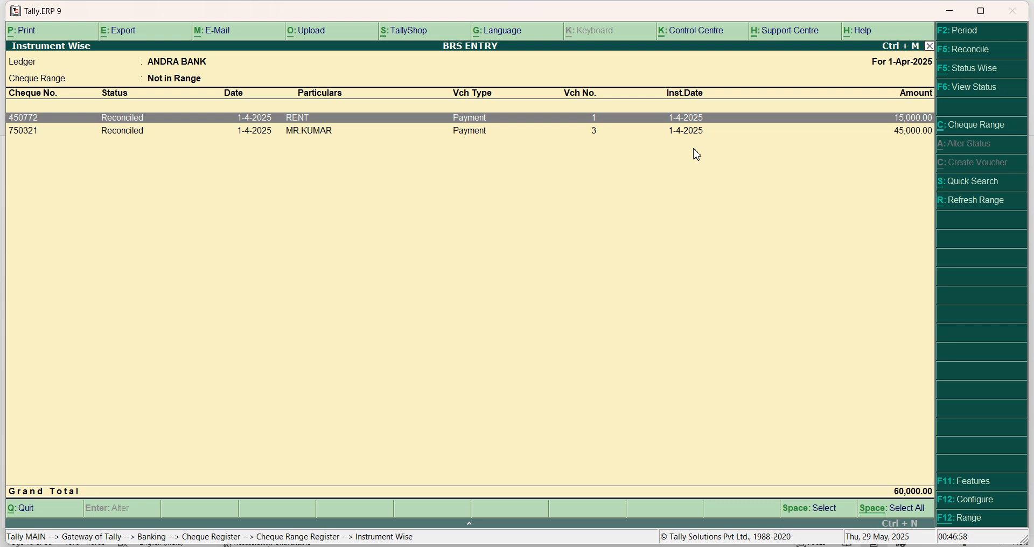
key("Escape")
key("Escape")
key("Escape")
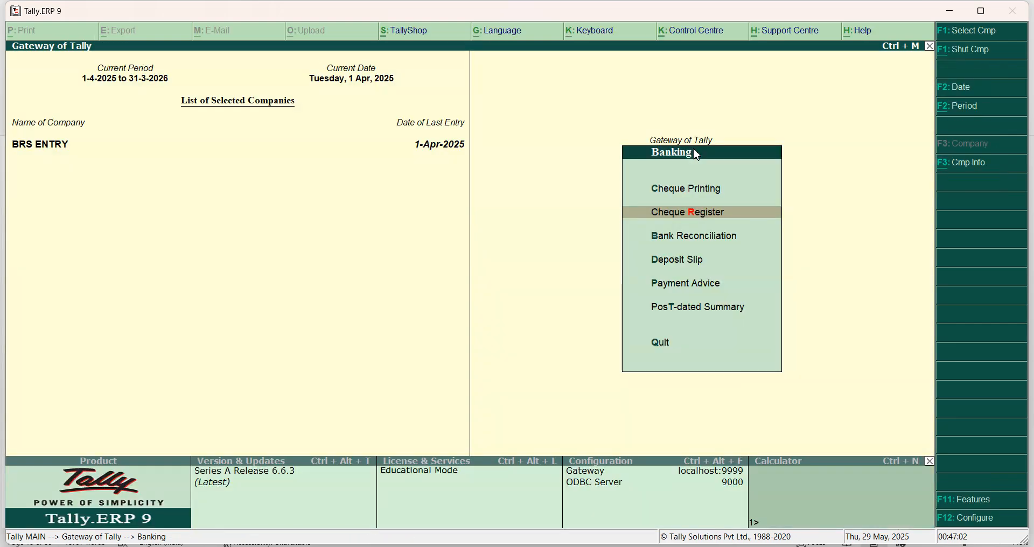
Step: View the Payment Advice for all ledgers, then leave Banking for the Gateway of Tally
key("Down")
key("Down")
key("Down")
key("Return")
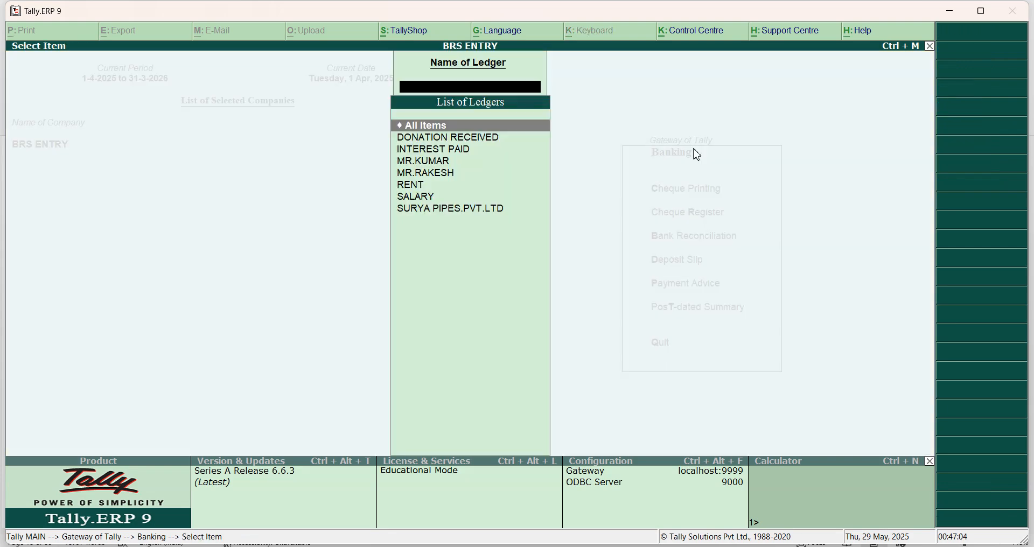
key("Return")
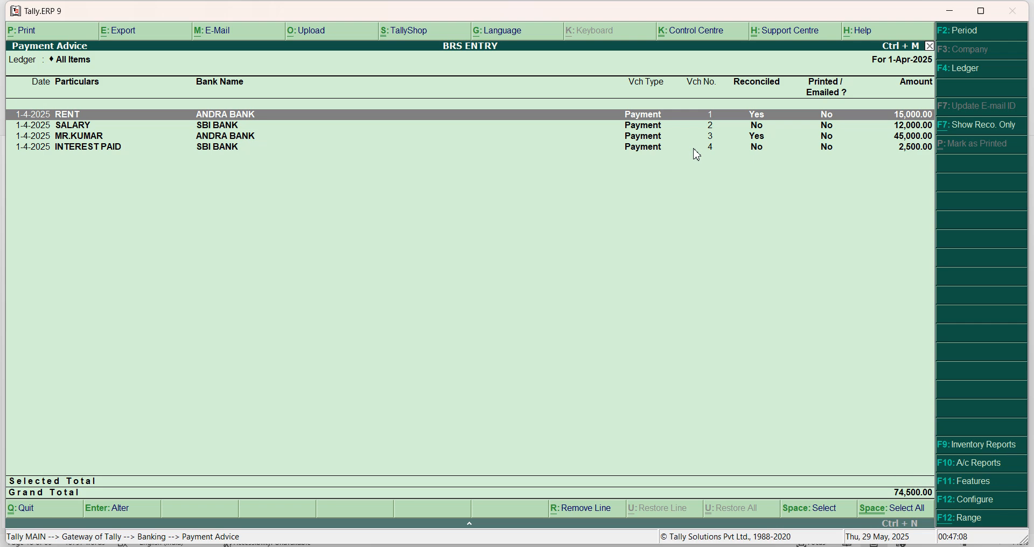
key("Escape")
key("Escape")
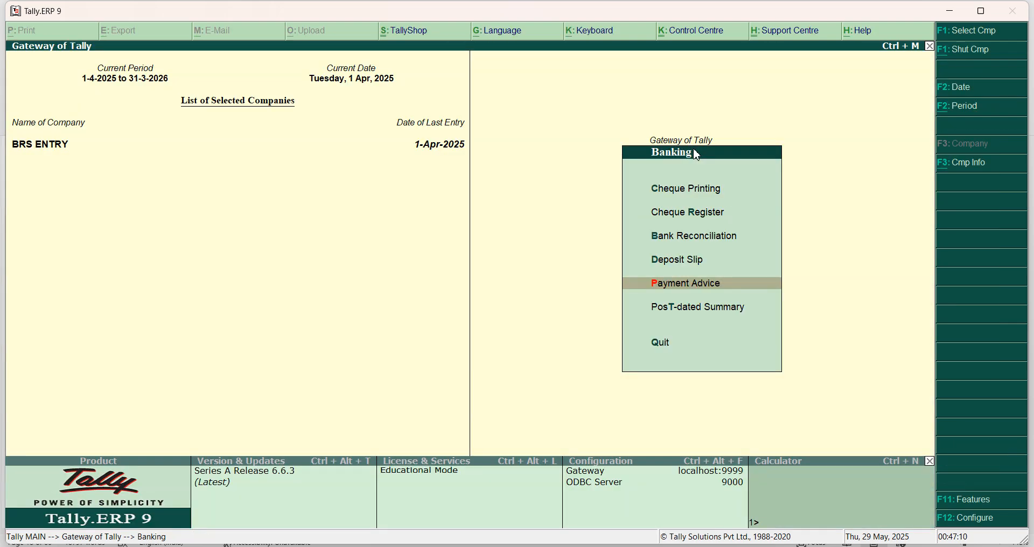
key("Escape")
Step: View the Balance Sheet of BRS ENTRY and return to the Gateway of Tally
key("Down")
key("Down")
key("Up")
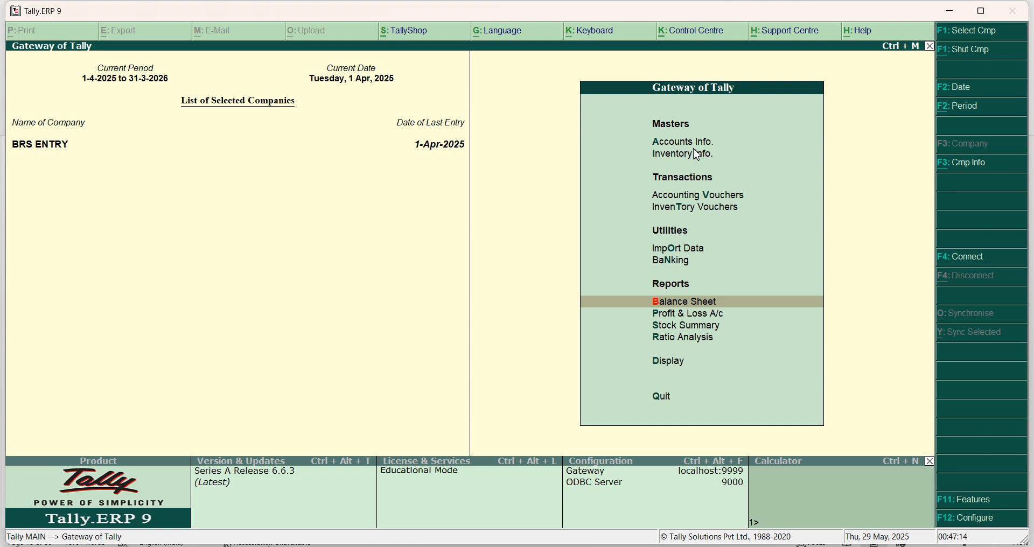
key("Return")
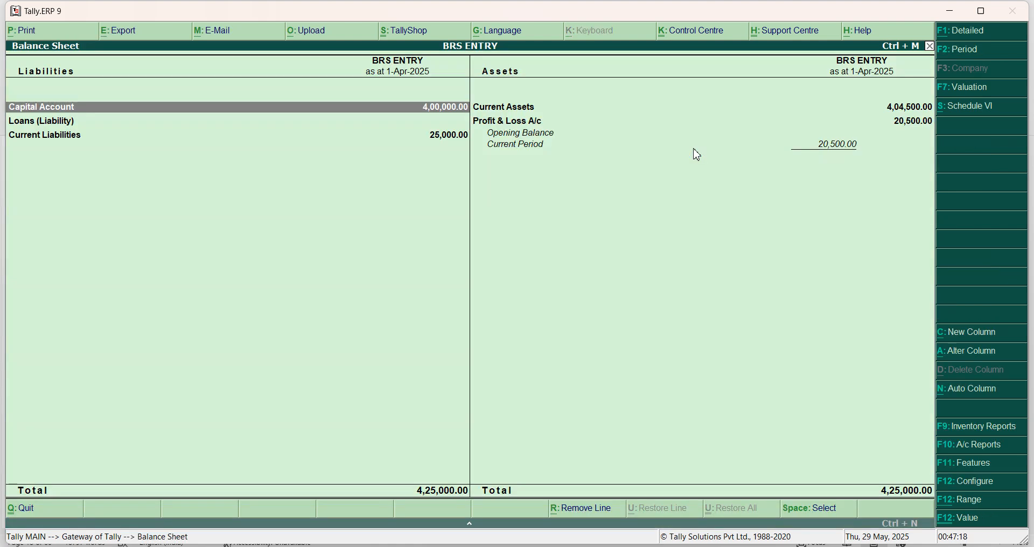
key("Escape")
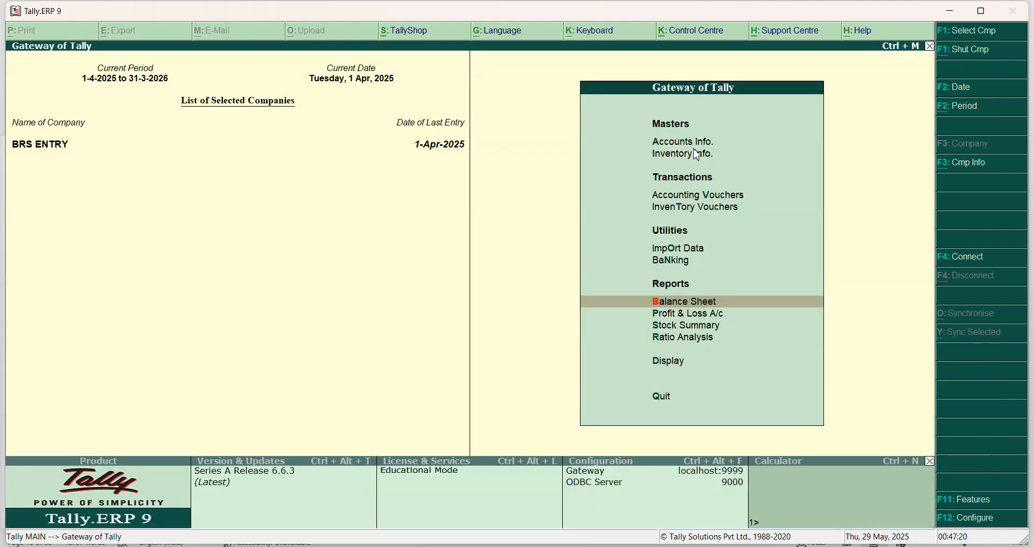
Step: View the Cash/Bank Books summary under Account Books and return to the Gateway of Tally
key("Down")
key("Down")
key("Down")
key("Down")
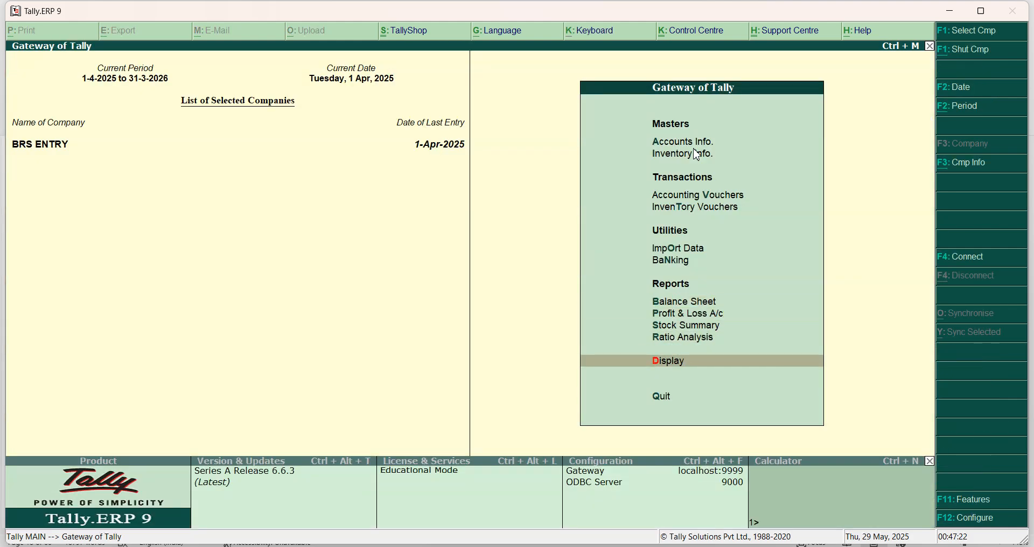
key("Return")
key("Down")
key("Down")
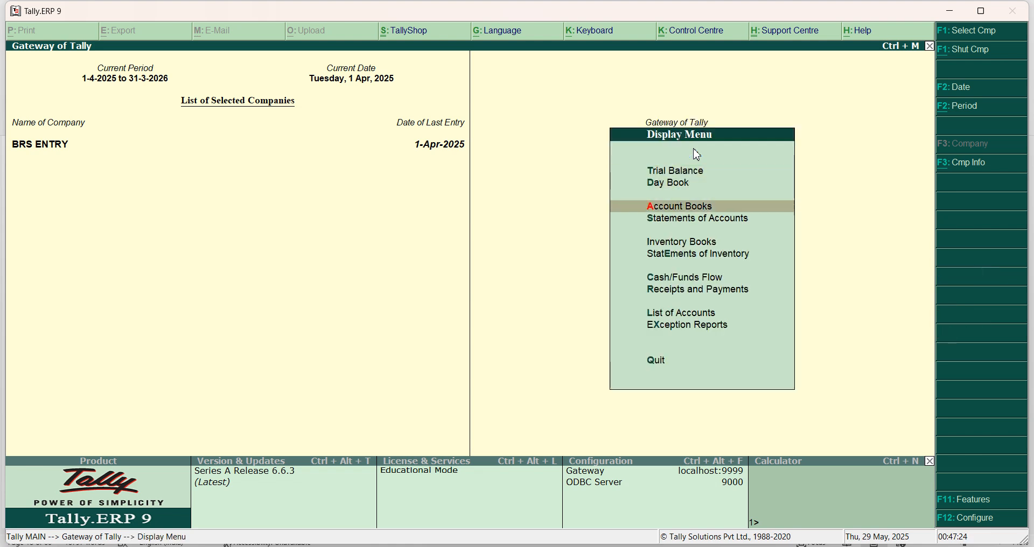
key("Return")
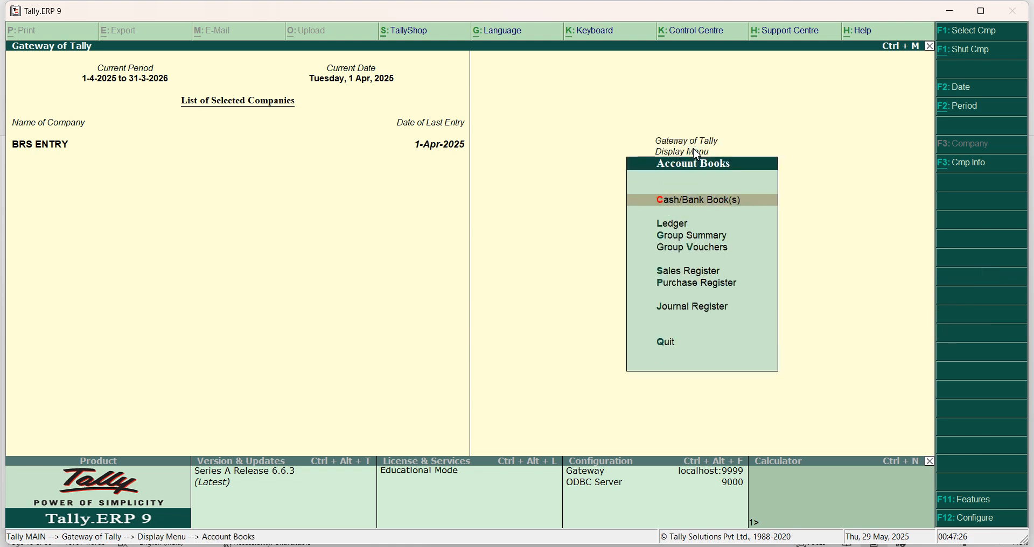
key("Return")
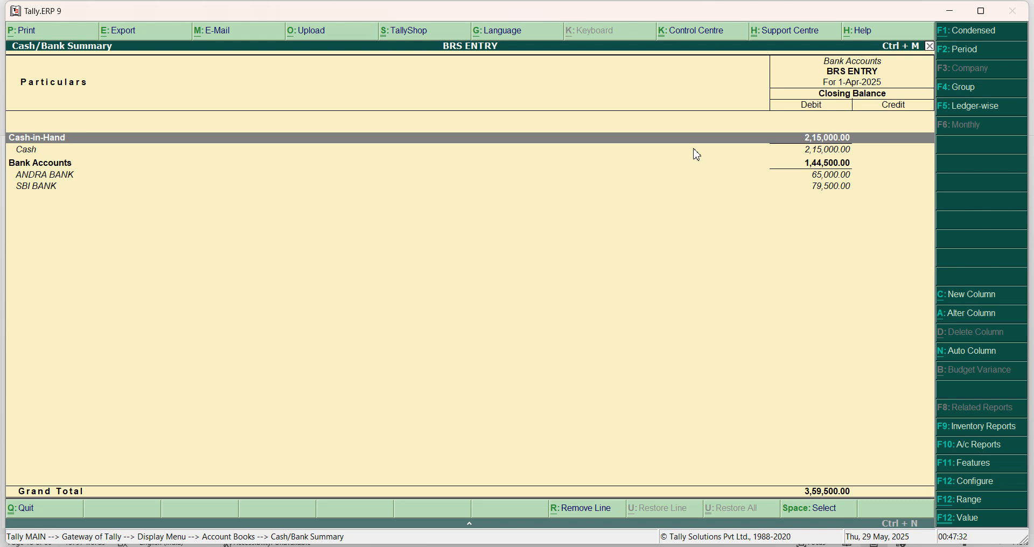
key("Escape")
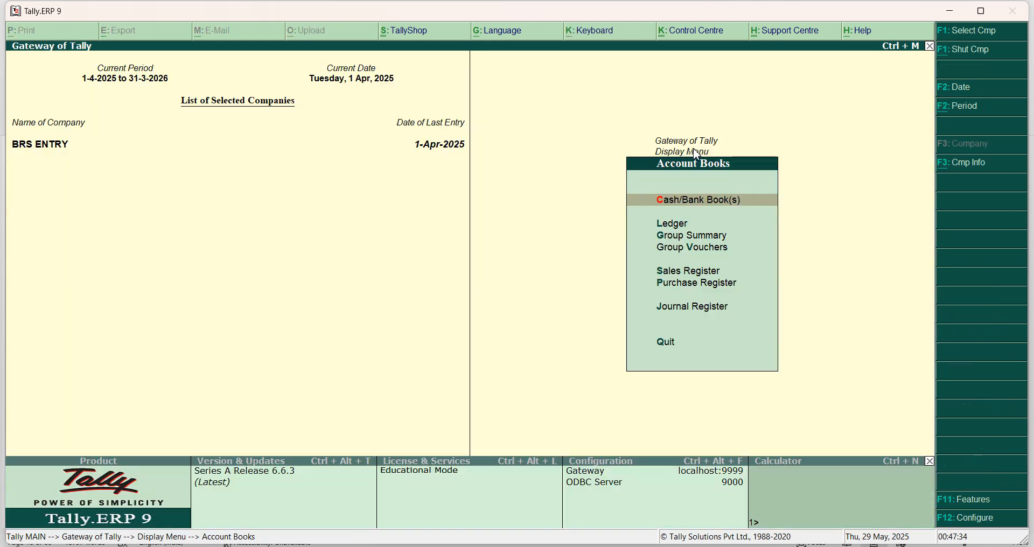
key("Escape")
key("Escape")
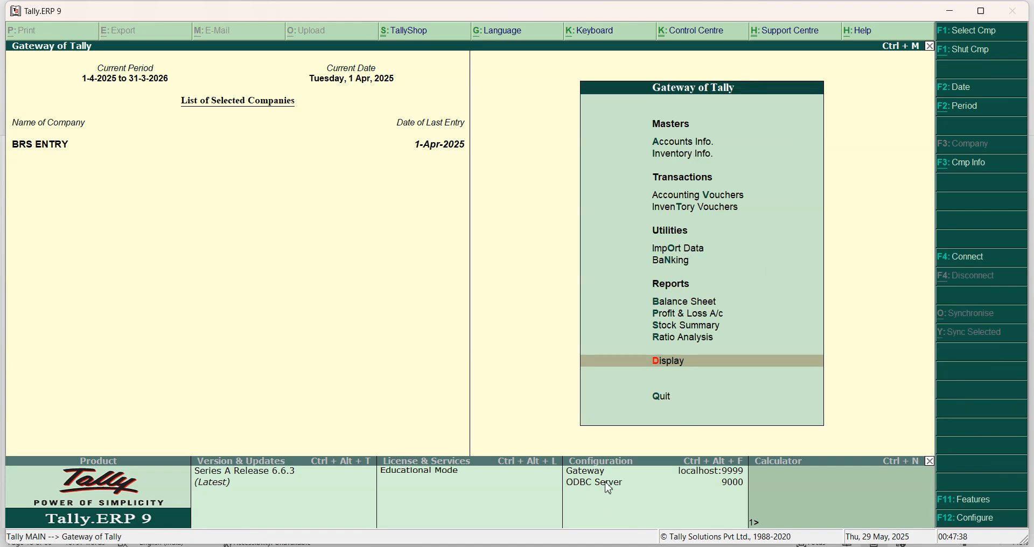
Step: Switch to TallyPrime and keep the default accounting and inventory features for the new BRS ENTRIES company
left_click(592, 539)
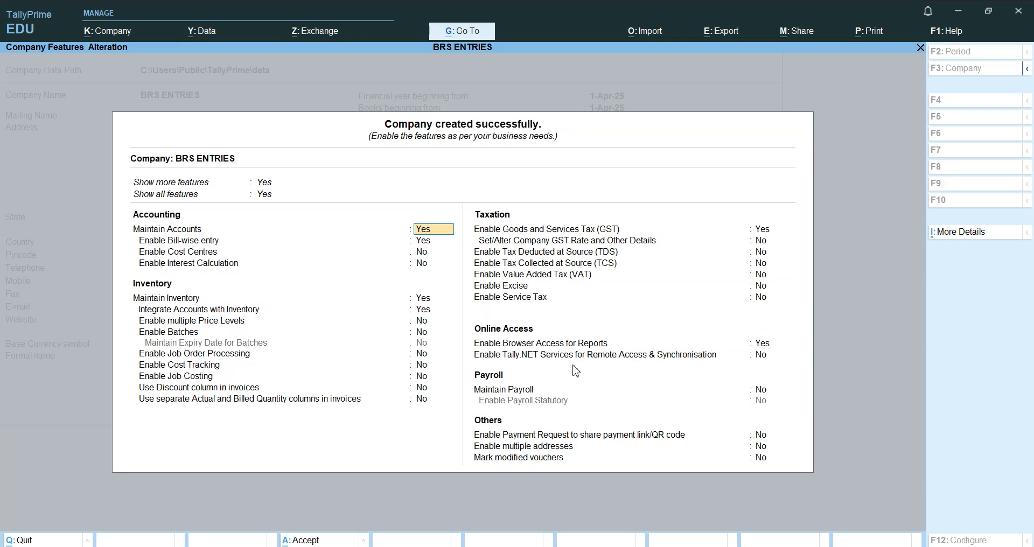
key("Return")
key("Return")
key("Return")
key("Return")
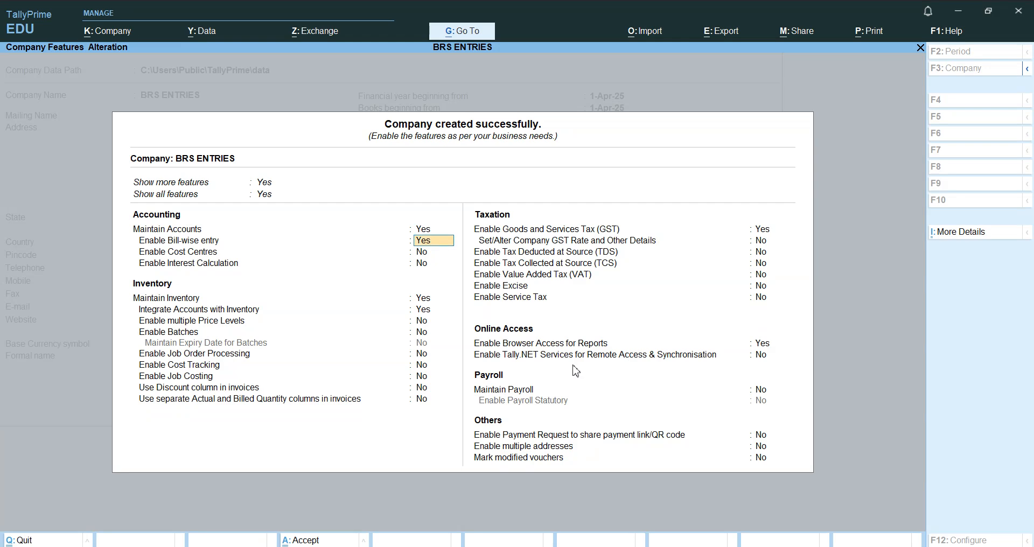
key("Return")
key("Return")
key("Return")
key("Return")
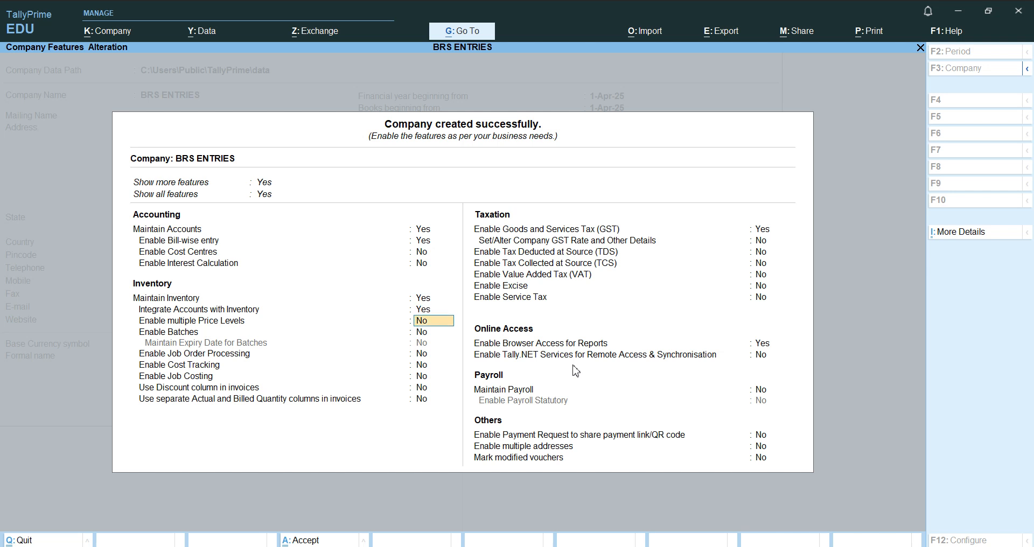
key("Return")
key("Return")
key("Return")
key("Return")
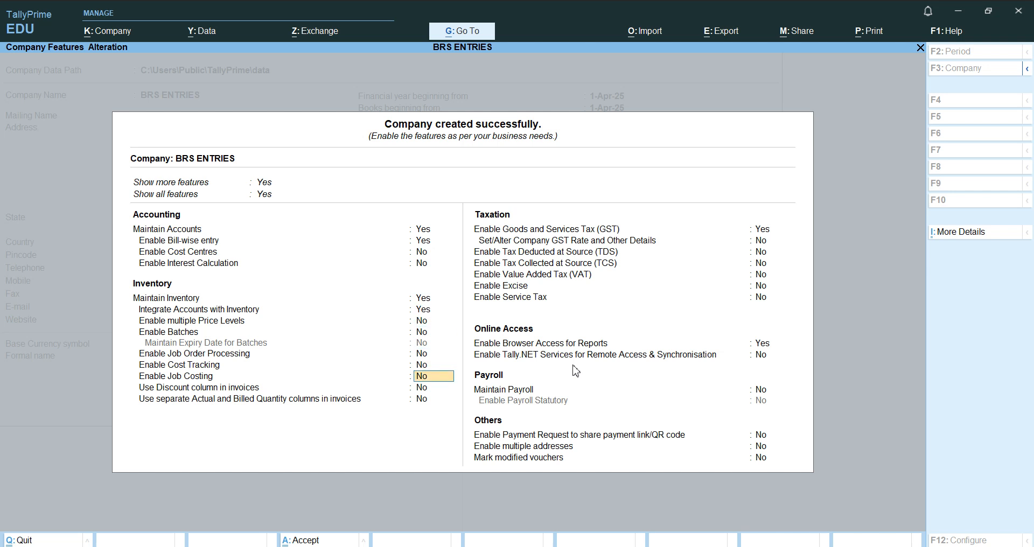
key("Return")
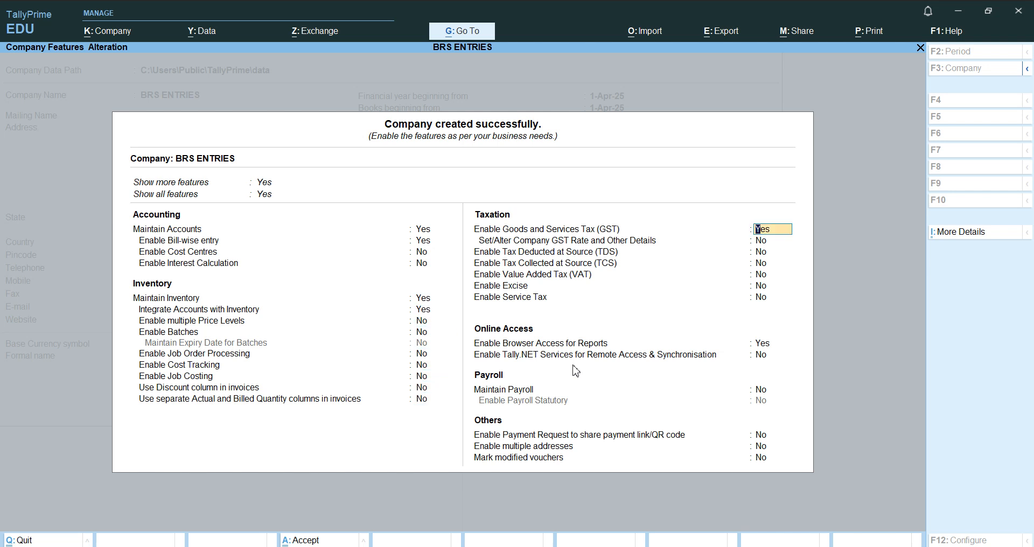
key("Return")
key("BackSpace")
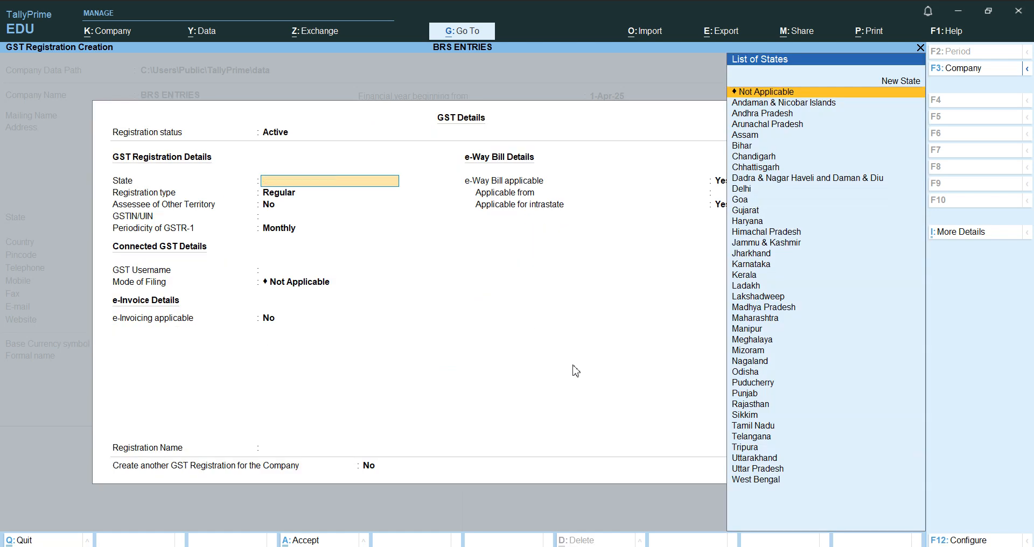
key("Escape")
key("Return")
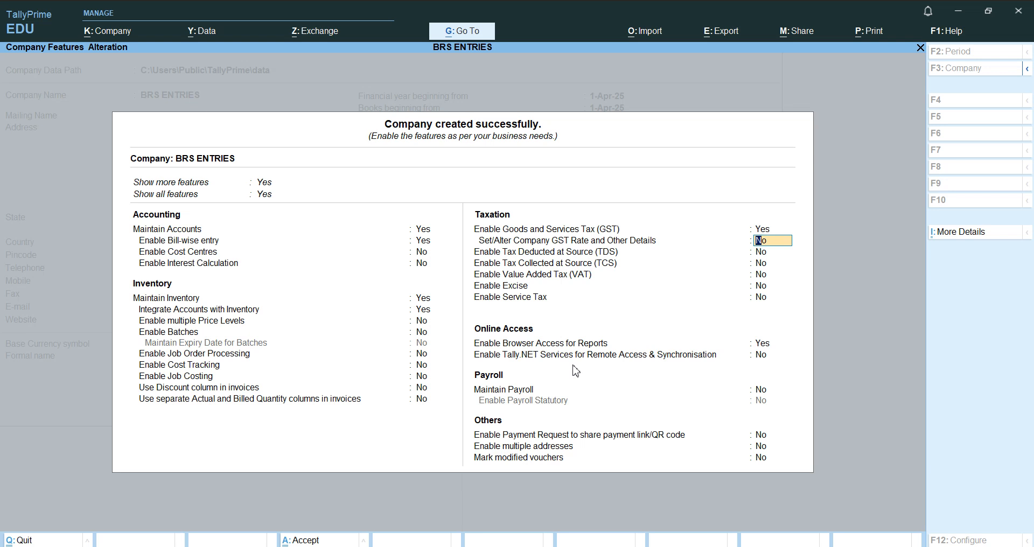
Step: Disable Goods and Services Tax (GST) in the company features
key("Up")
type("n")
key("Return")
key("Return")
key("Return")
key("Return")
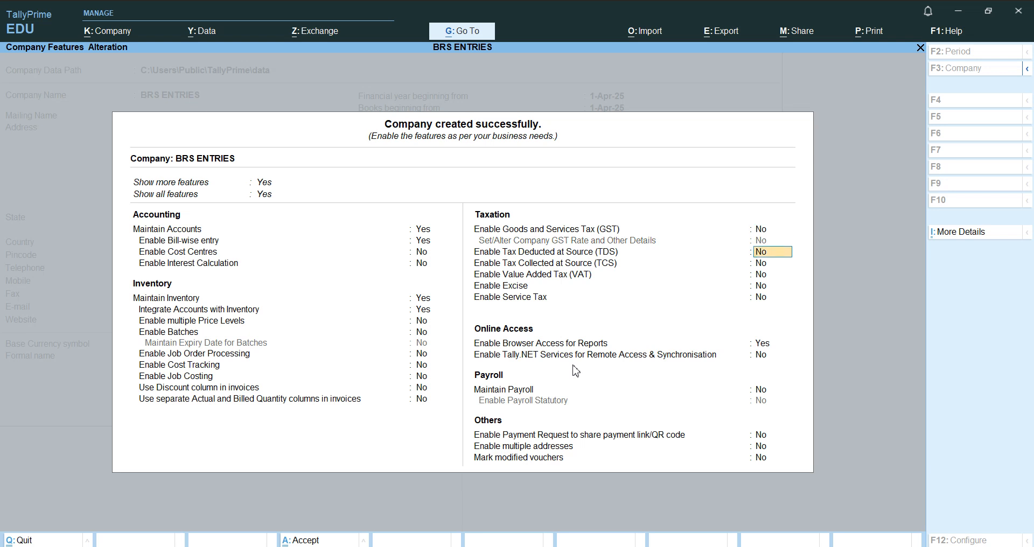
Step: Keep the remaining taxation, online access, payroll and other features at their defaults and save the company features
key("Return")
key("Return")
key("Return")
key("Return")
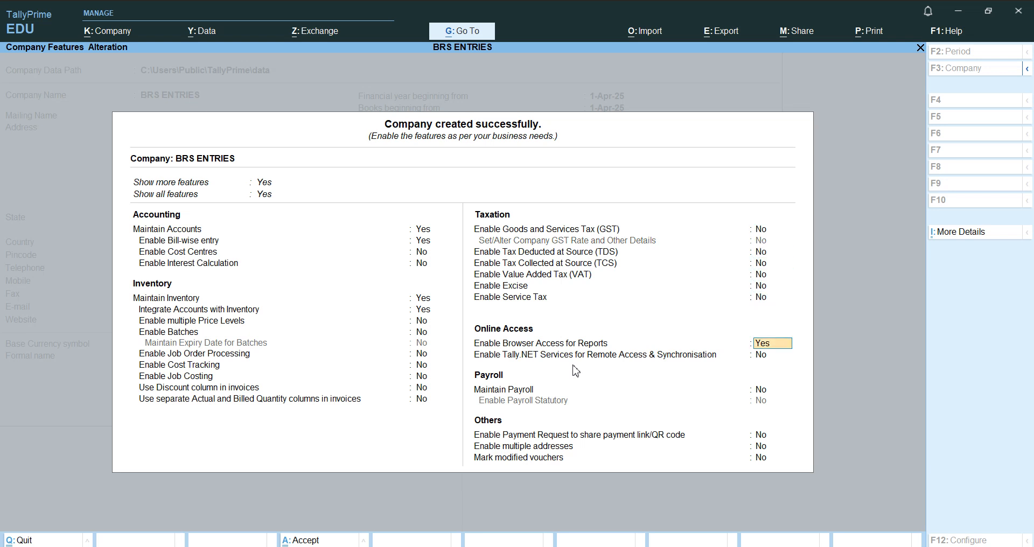
key("Return")
key("Return")
key("Return")
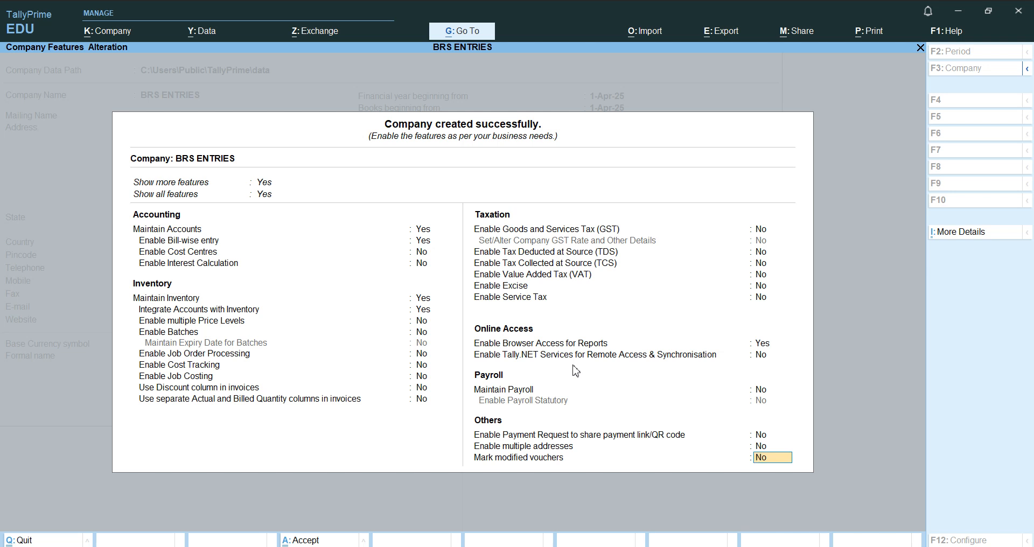
key("Return")
key("Return")
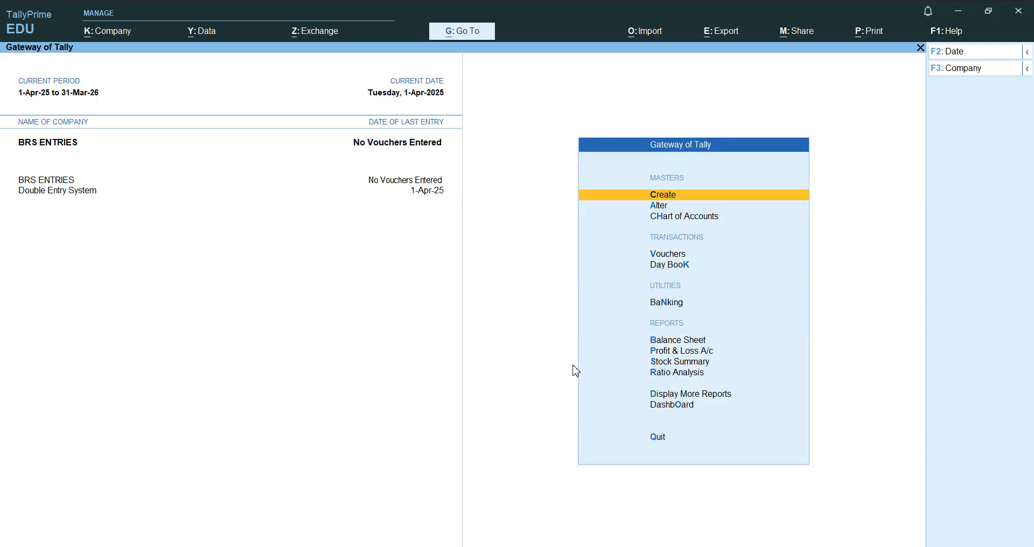
Step: Start a Receipt voucher for BRS ENTRIES with Cash as the account
key("Down")
key("Down")
key("Down")
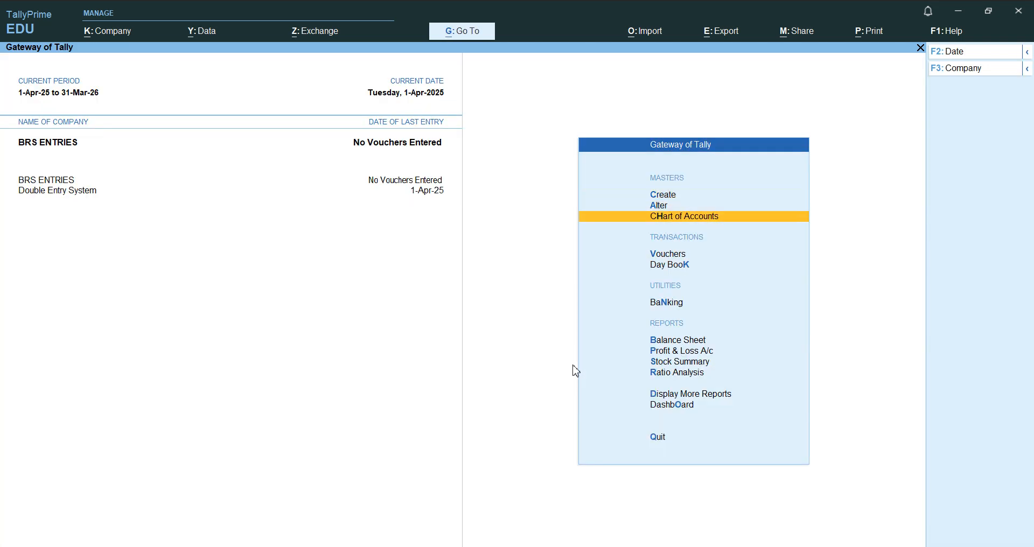
key("Return")
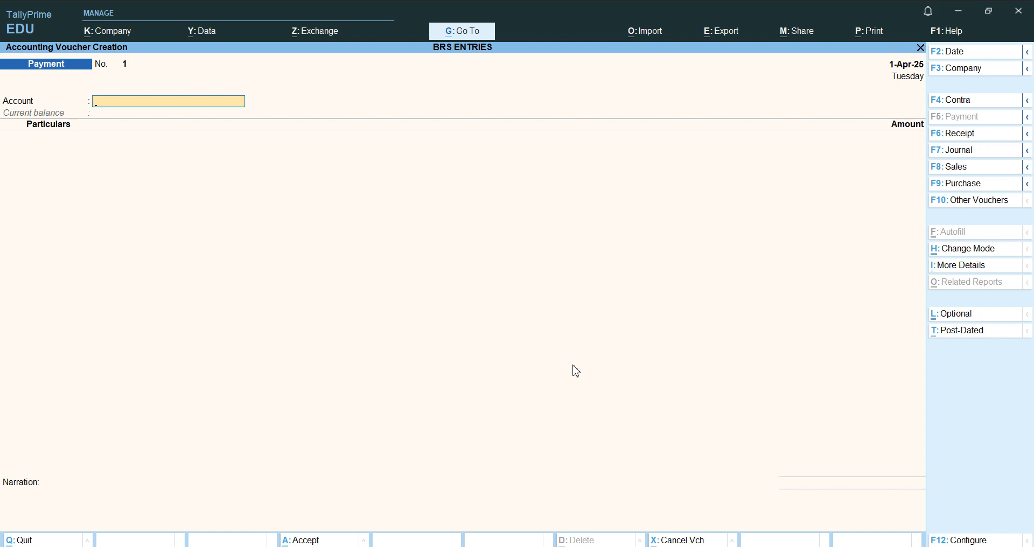
key("F6")
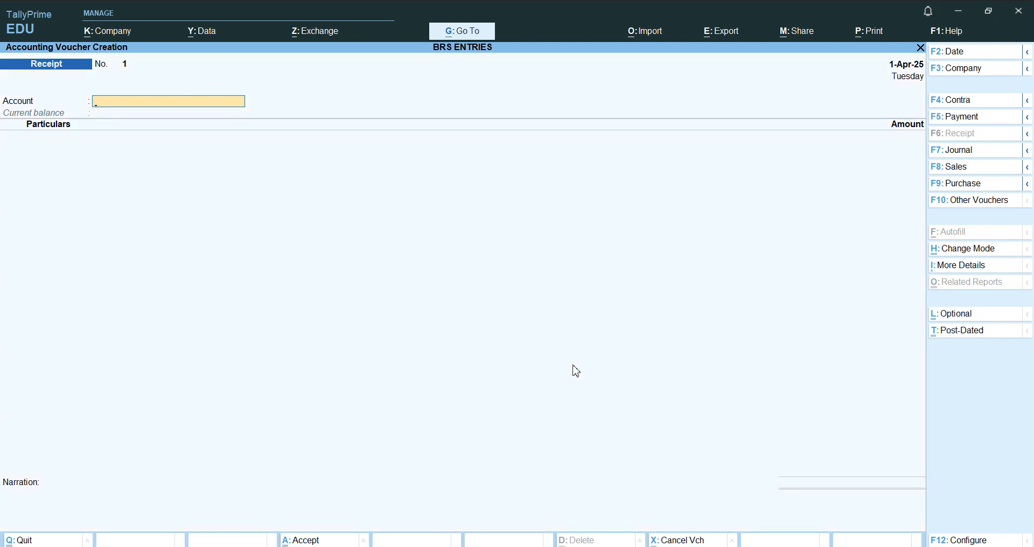
type("C")
key("Return")
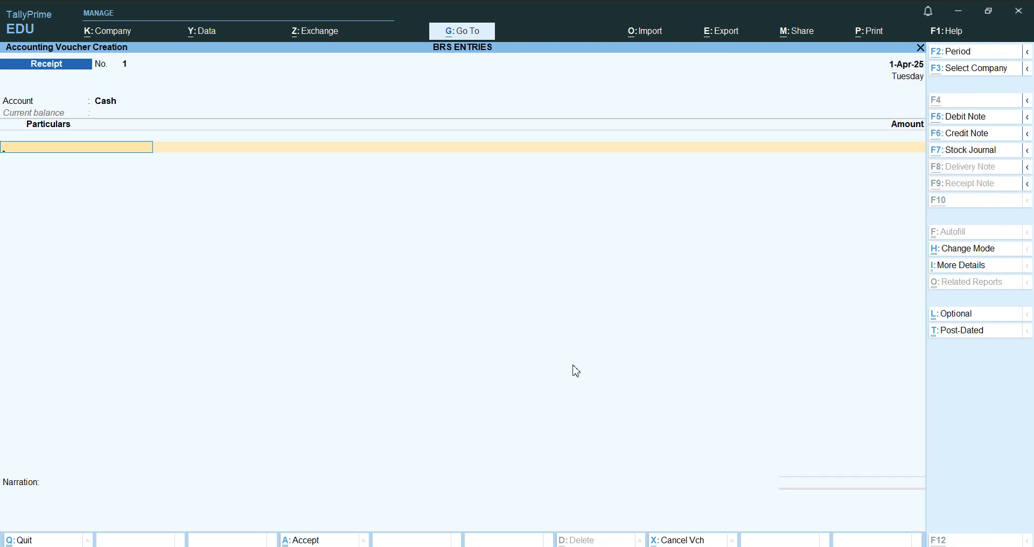
Step: Create a ledger with the owner's name under Capital Account from the Receipt voucher, keeping the default mailing and bank details
key("alt+c")
type("MR")
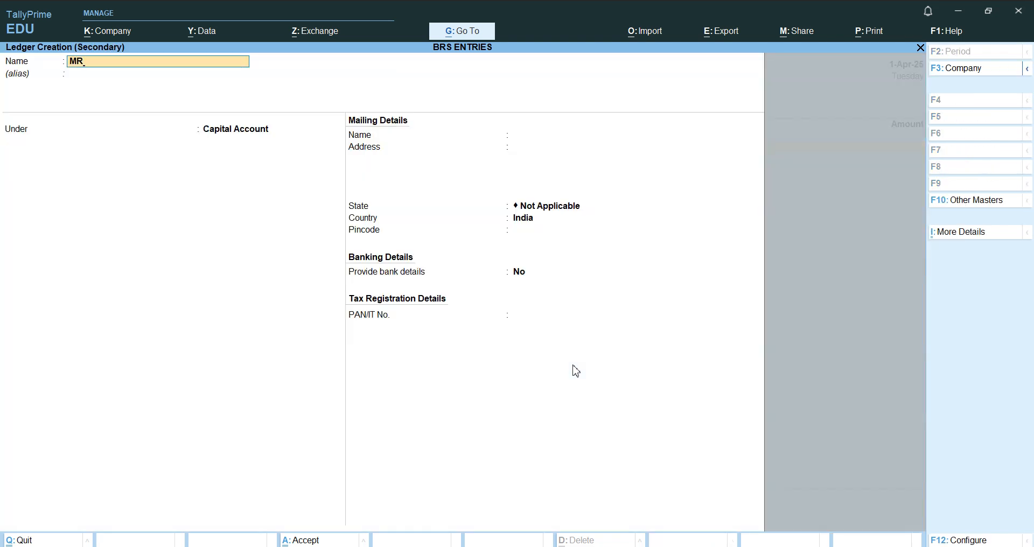
type(".RAKESH")
key("Return")
key("Return")
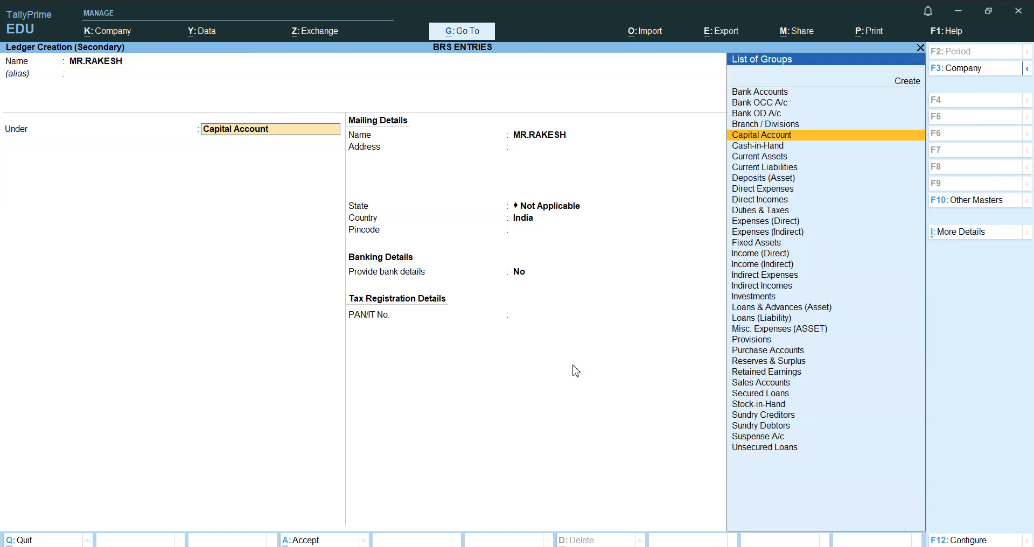
key("Return")
key("Return")
key("Return")
key("Return")
key("Return")
key("Return")
key("Return")
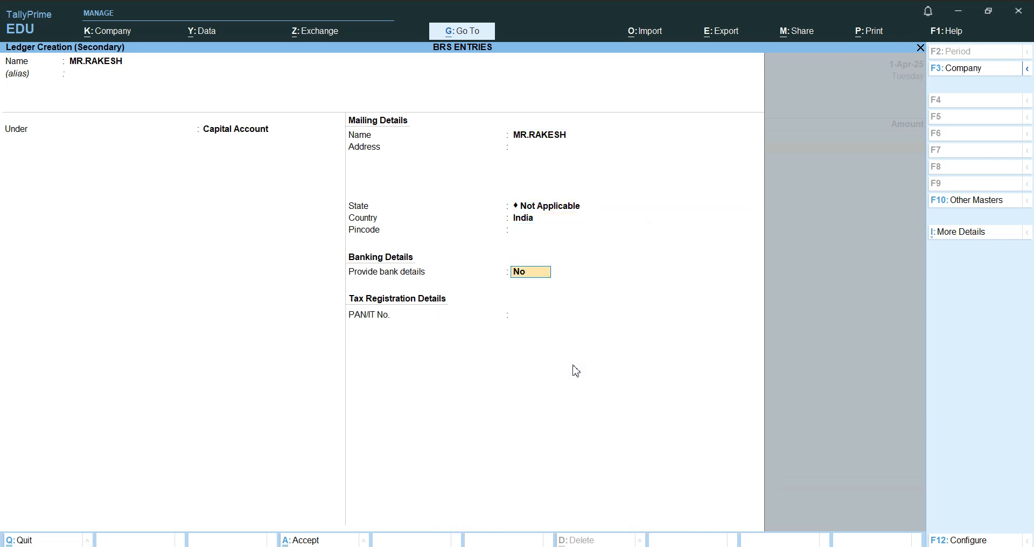
key("Return")
key("Return")
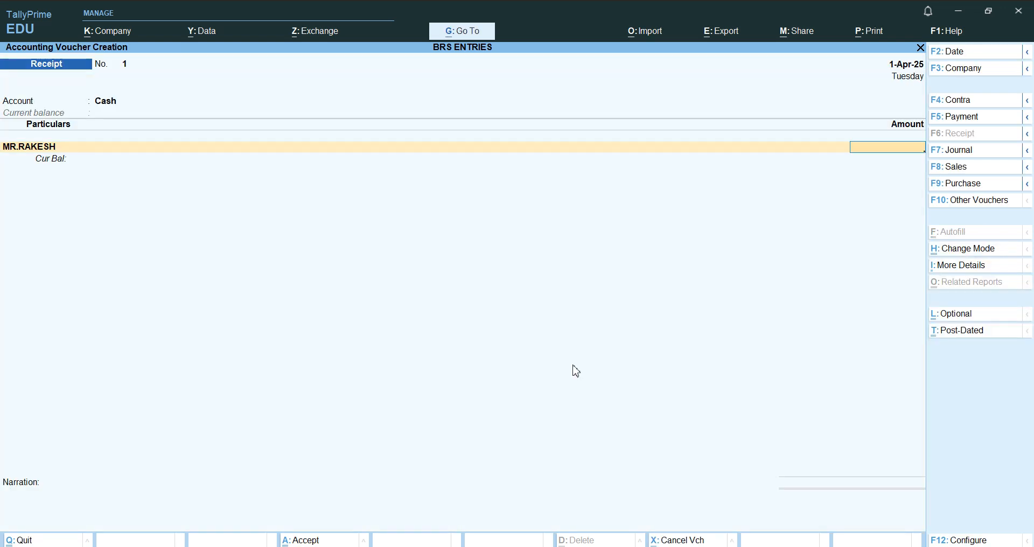
Step: Set the capital receipt amount to 4,00,000 and save the voucher with an empty narration
type("400000")
key("Return")
key("Return")
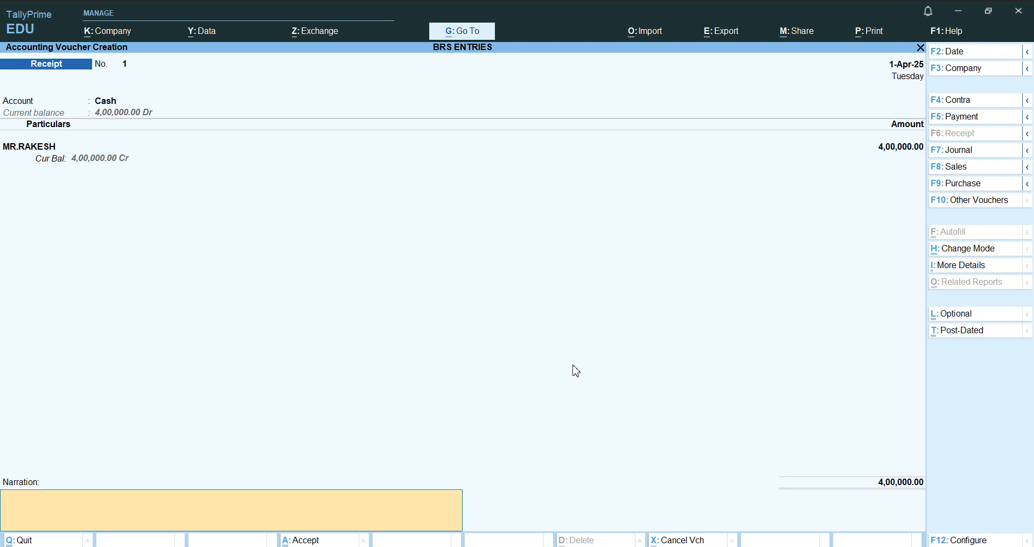
key("Return")
key("Return")
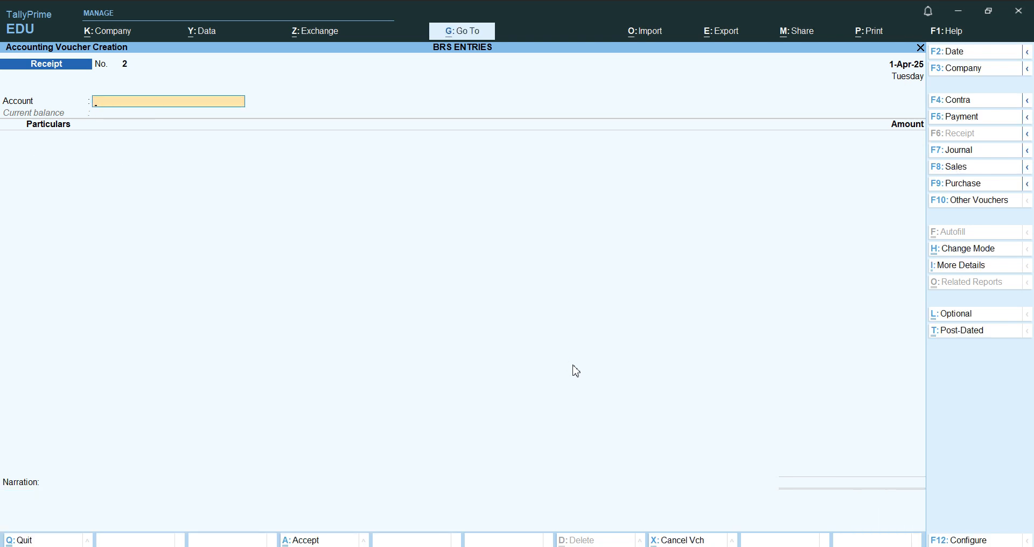
Step: Start a Contra voucher and name a new account ledger SBI BANK
key("F4")
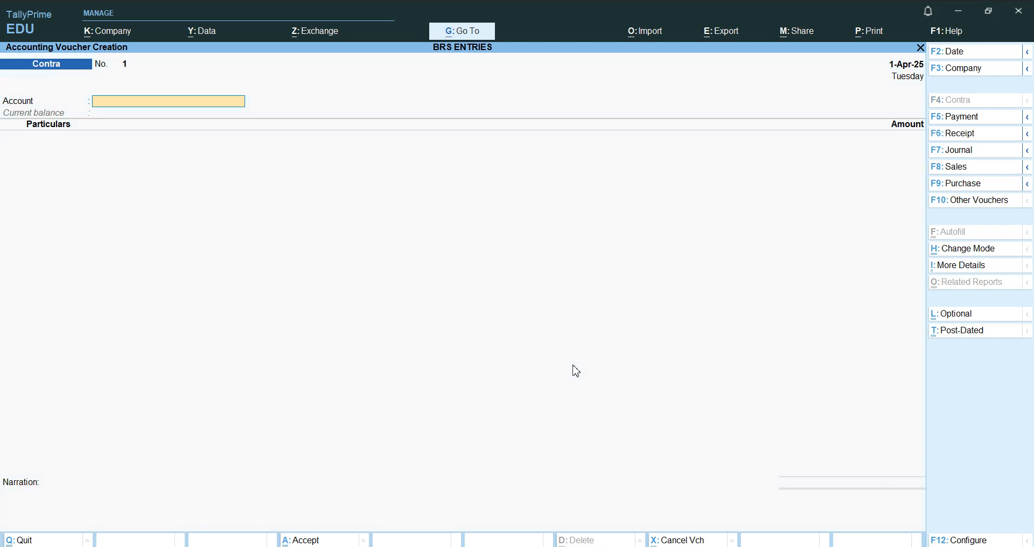
key("alt+c")
type("Sb")
key("BackSpace")
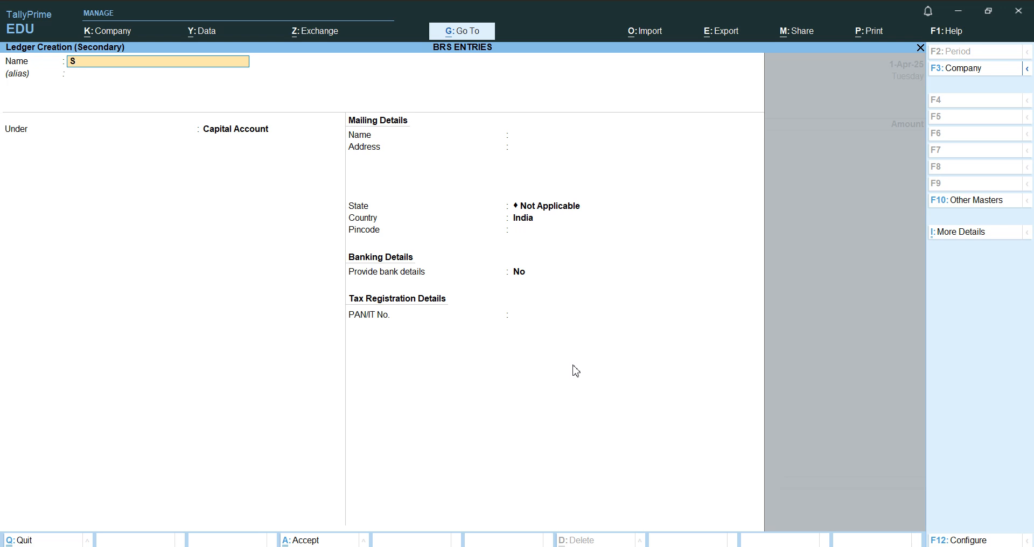
type("BI BANK")
key("Return")
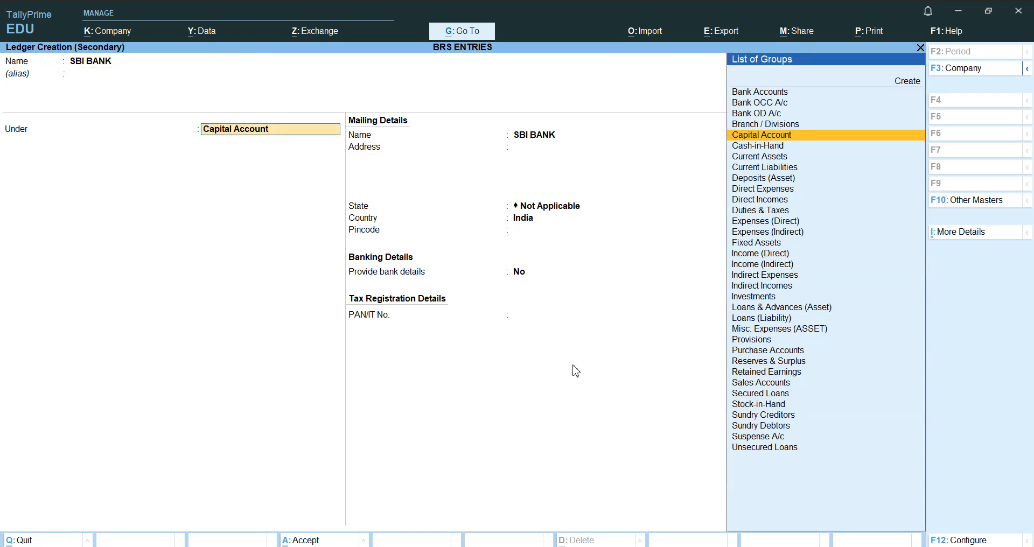
Step: Place the SBI BANK ledger under Bank Accounts, keep its default bank and mailing details, and save it
type("B")
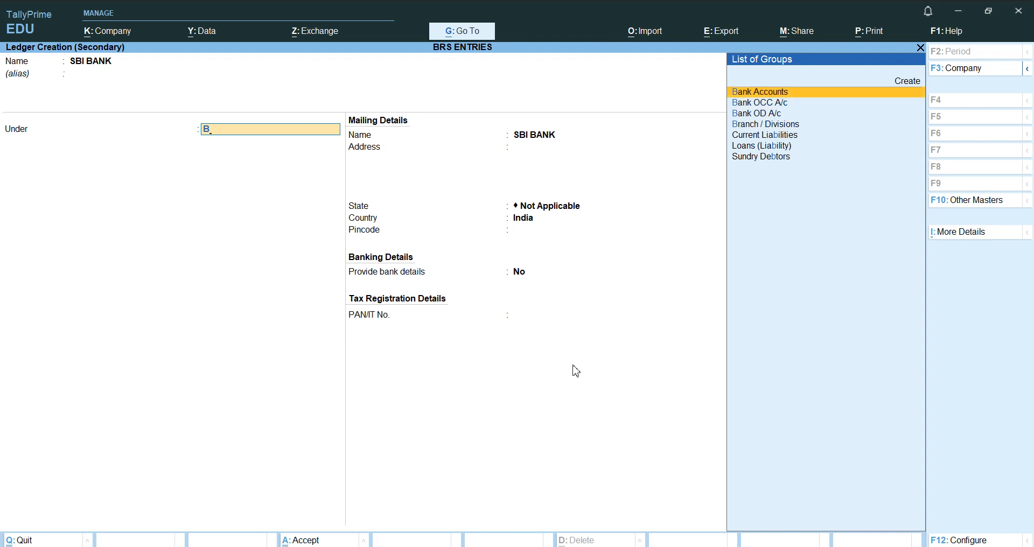
key("Return")
key("Return")
key("Return")
key("Return")
key("Return")
key("Return")
key("Return")
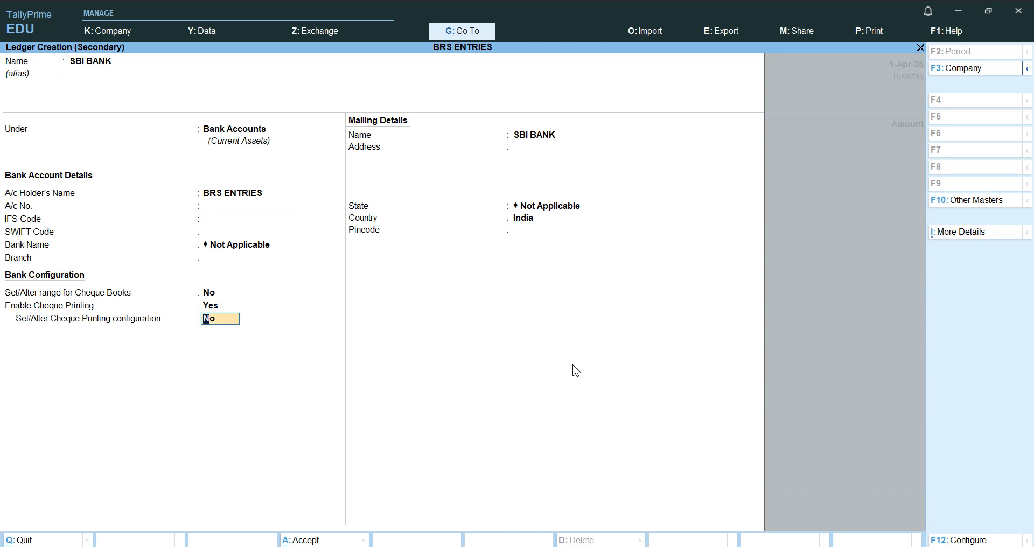
key("Return")
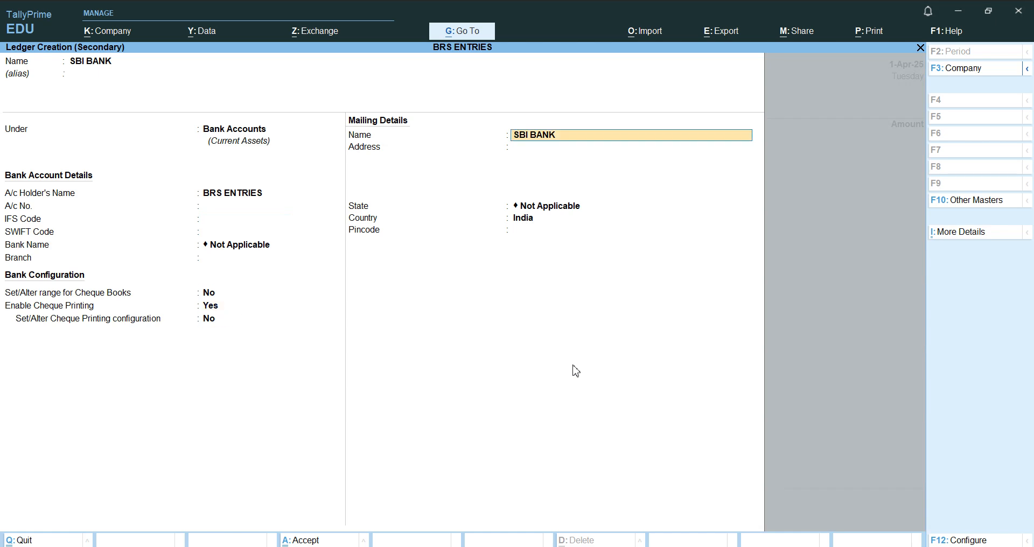
key("Return")
key("Return")
key("Return")
key("Return")
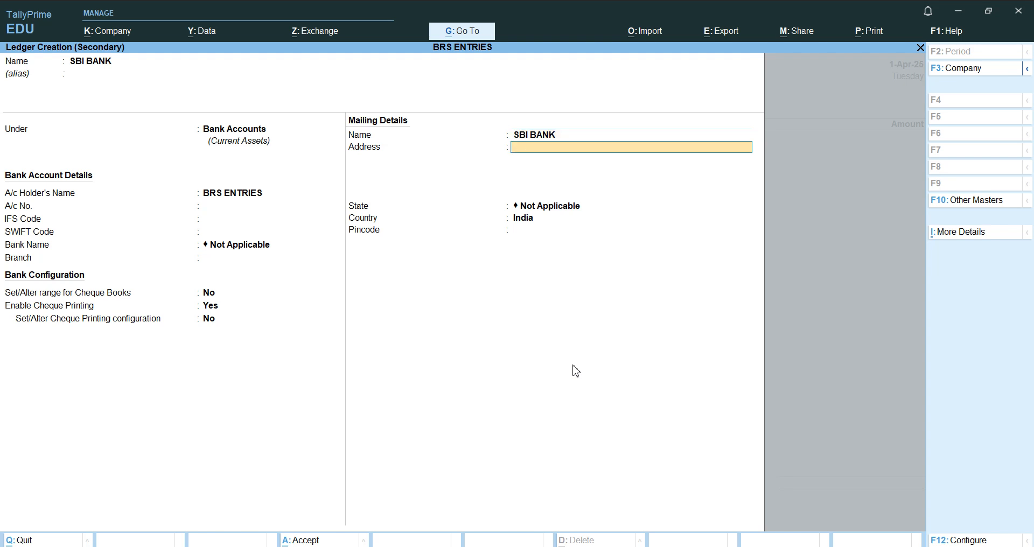
key("Return")
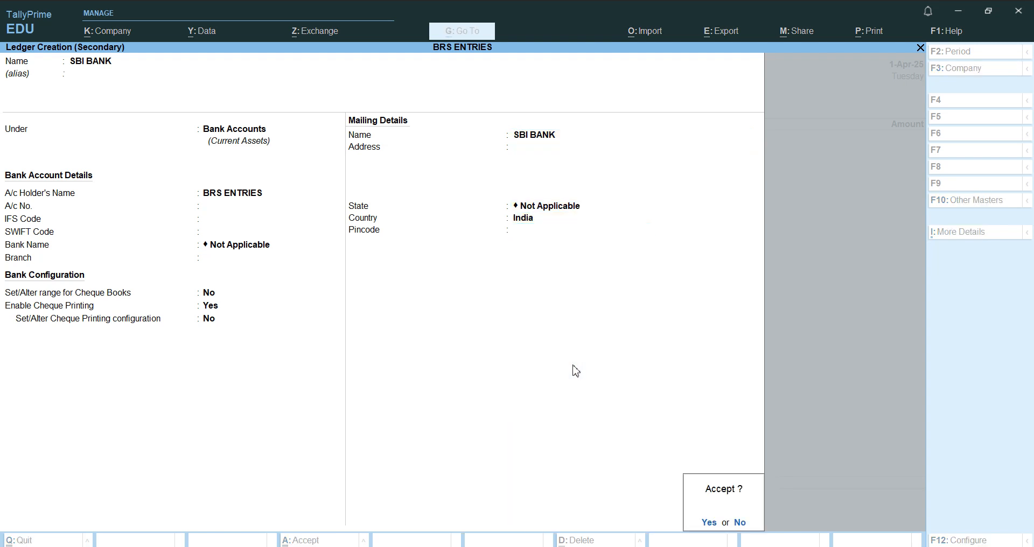
key("Return")
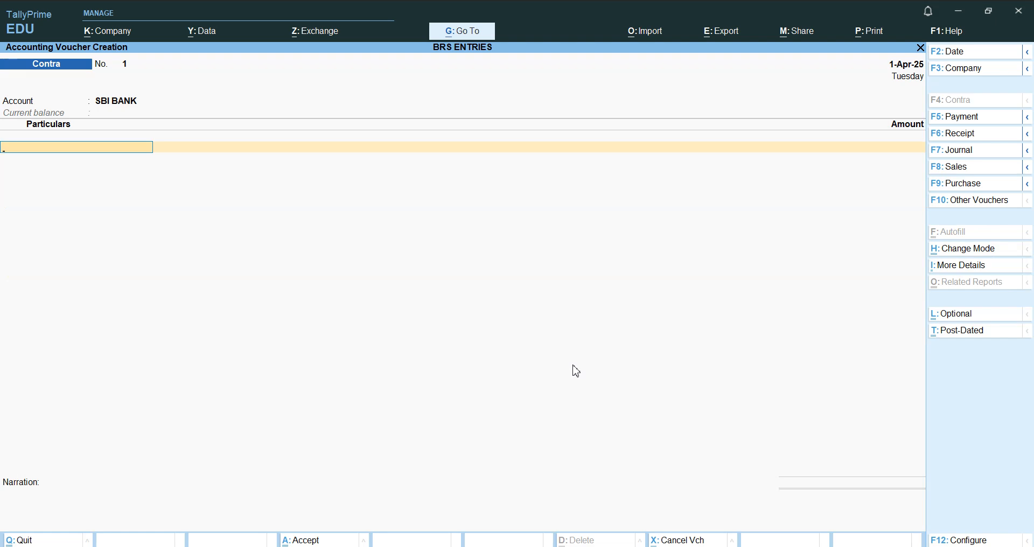
Step: Enter Cash with an amount of 1,00,000 as the particulars of the SBI BANK Contra voucher
type("C")
key("Return")
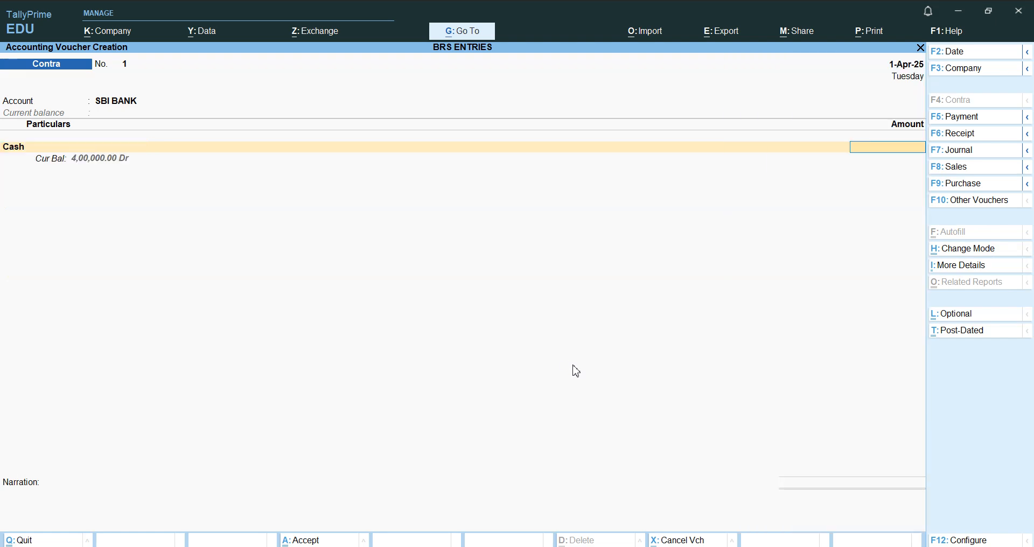
type("100000")
key("Return")
key("Return")
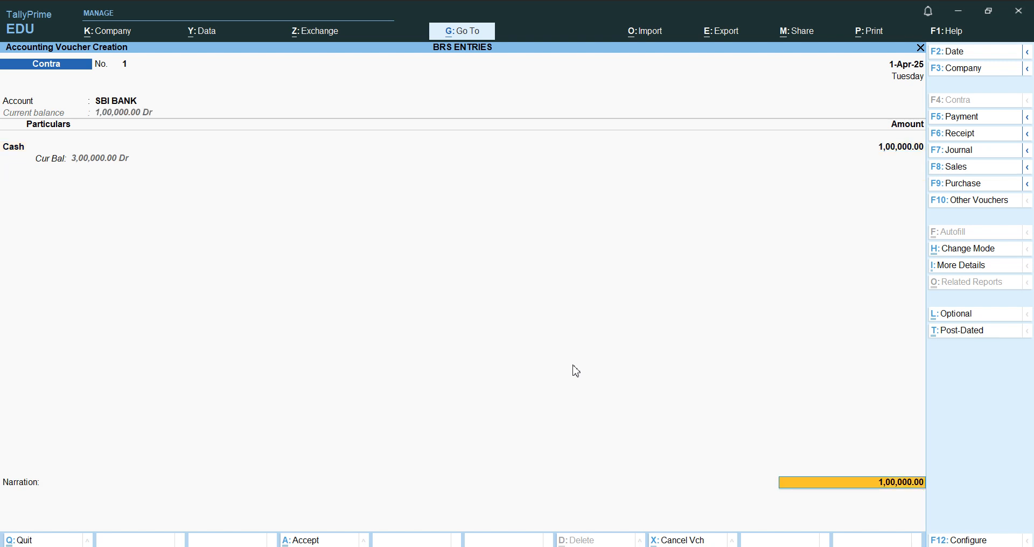
Step: Keep the SBI BANK allocation as Cash with blank denominations and save the Contra voucher
key("Return")
key("Return")
key("Return")
key("Return")
key("Return")
key("Return")
key("Return")
key("Return")
key("Return")
key("Return")
key("Return")
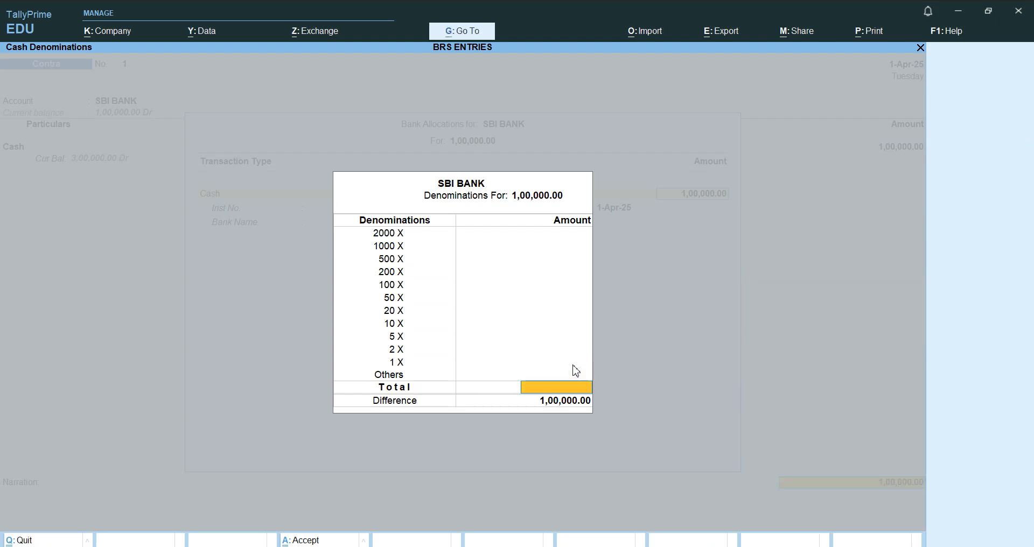
key("Return")
key("Return")
key("Return")
key("Return")
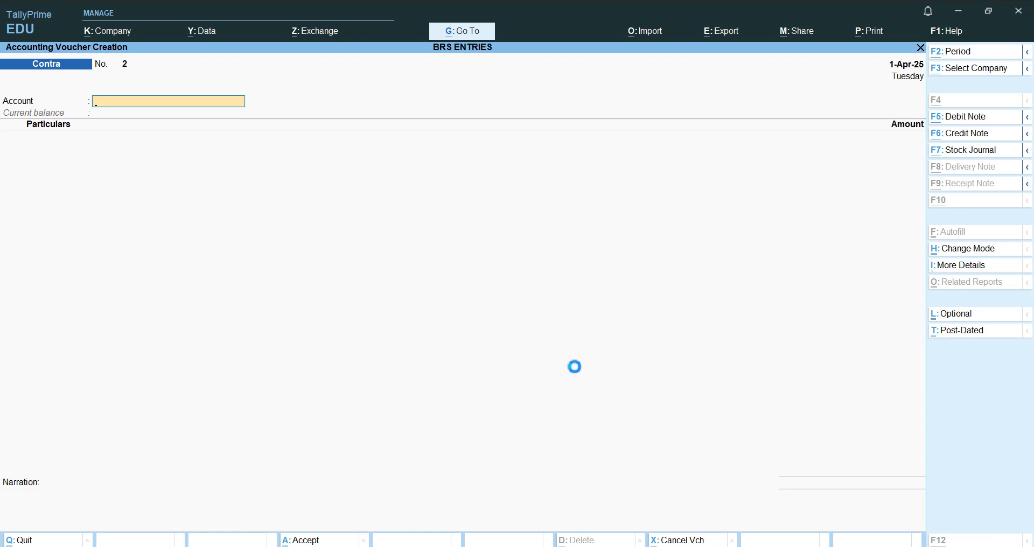
Step: Begin a new account ledger named ANDRA BANK from the second Contra voucher
key("alt+c")
type("A")
type("B")
key("BackSpace")
type("NDR")
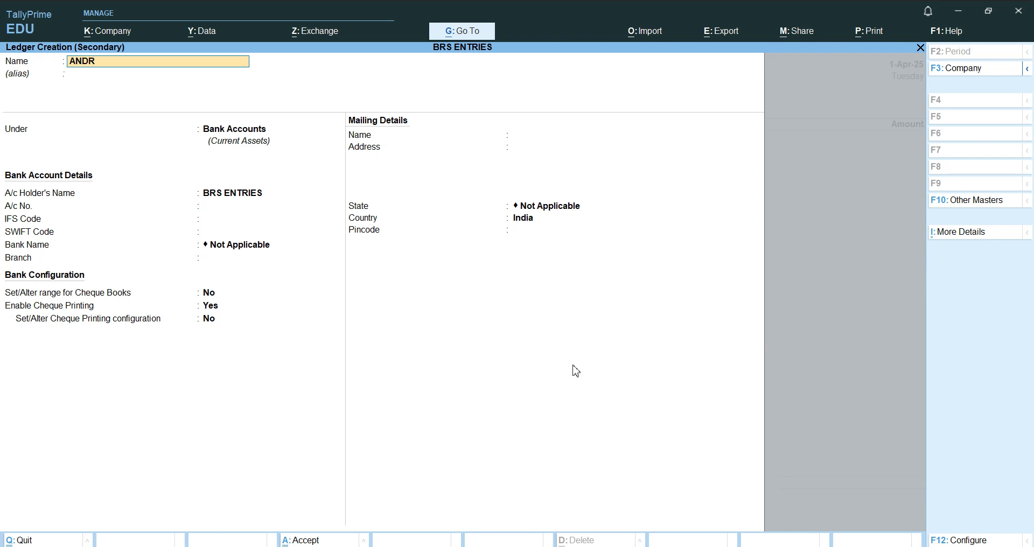
type("A BANK")
key("Return")
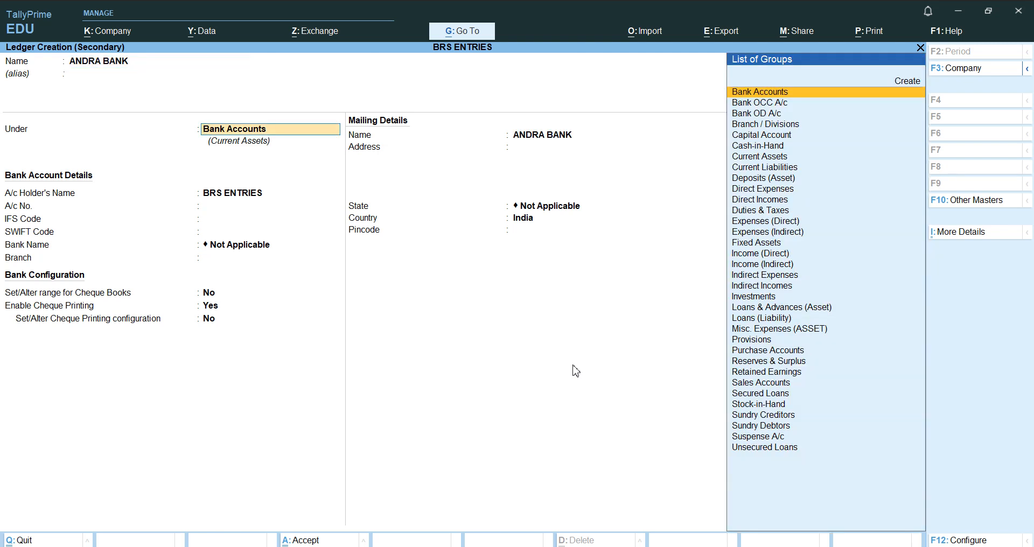
Step: Keep ANDRA BANK under Bank Accounts with the default bank and mailing details, and save the ledger
key("Return")
key("Return")
key("Return")
key("Return")
key("Return")
key("Return")
key("Return")
key("Return")
key("Return")
key("Return")
key("Return")
key("Return")
key("Return")
key("Return")
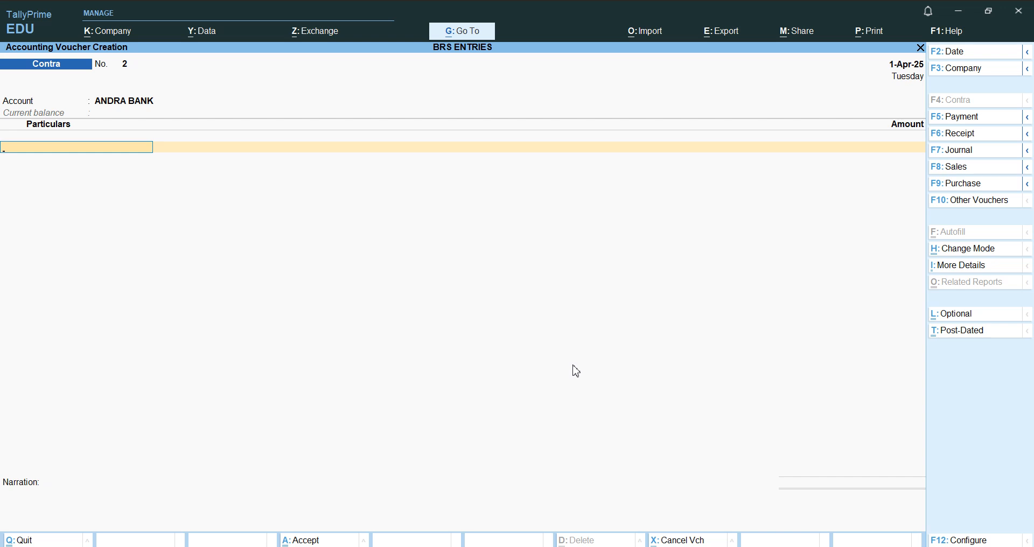
Step: Enter Cash with an amount of 1,00,000 as the particulars of the ANDRA BANK Contra voucher
type("C")
key("Return")
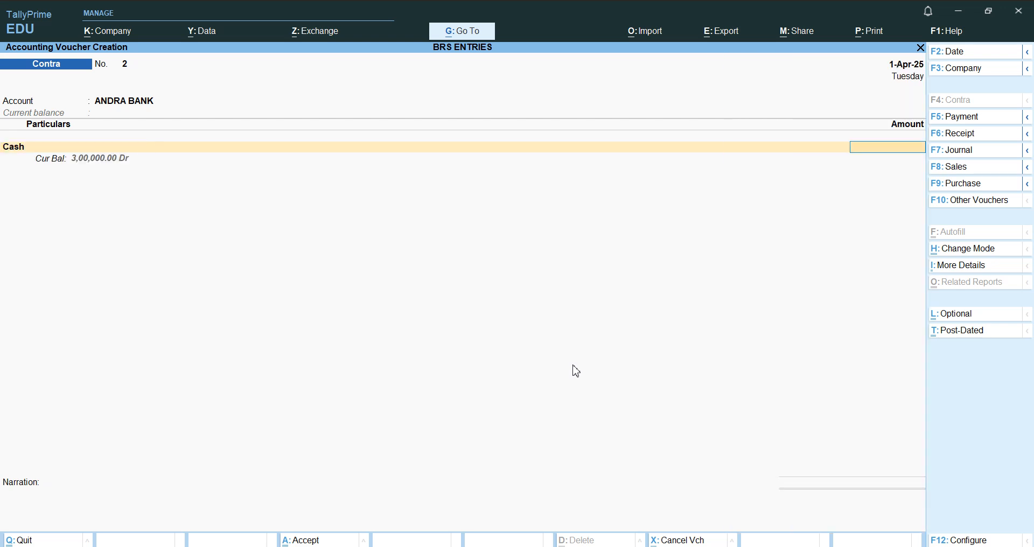
type("100000")
key("Return")
key("Return")
Step: Keep the ANDRA BANK allocation as Cash with blank denominations and save the second Contra voucher
key("Return")
key("Return")
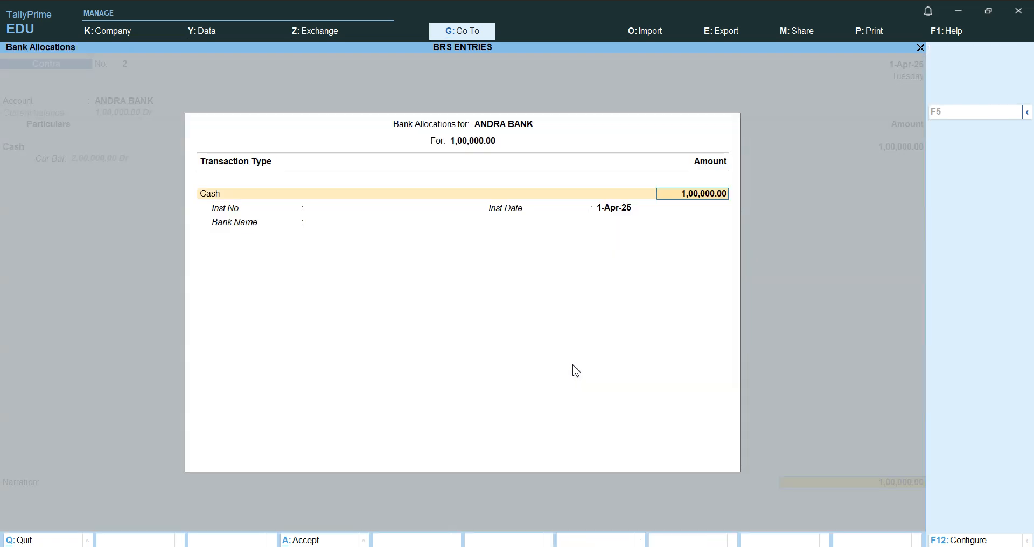
key("Return")
key("Return")
key("Return")
key("Return")
key("Return")
key("Return")
key("Return")
key("Return")
key("Return")
key("Return")
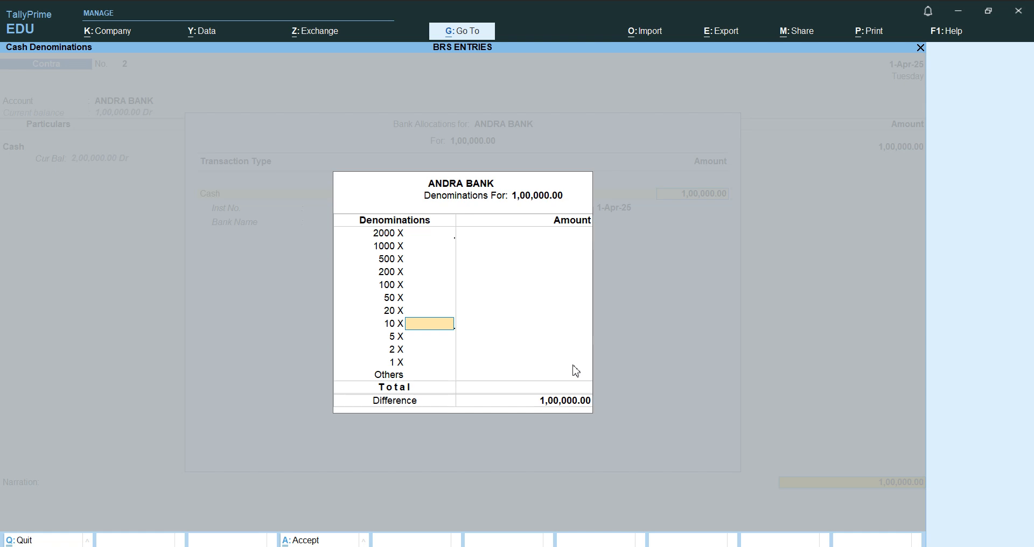
key("Return")
key("Return")
key("Return")
key("Return")
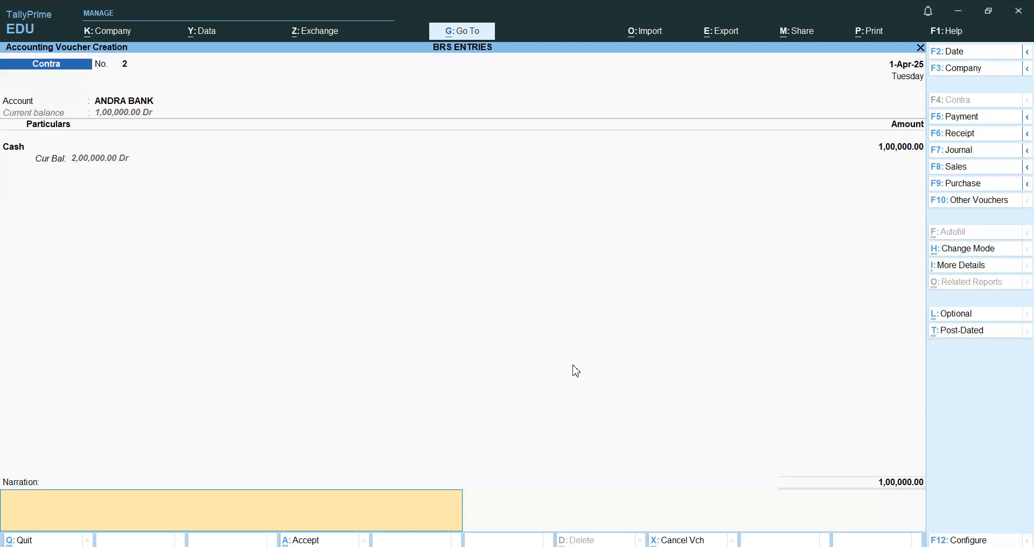
key("Return")
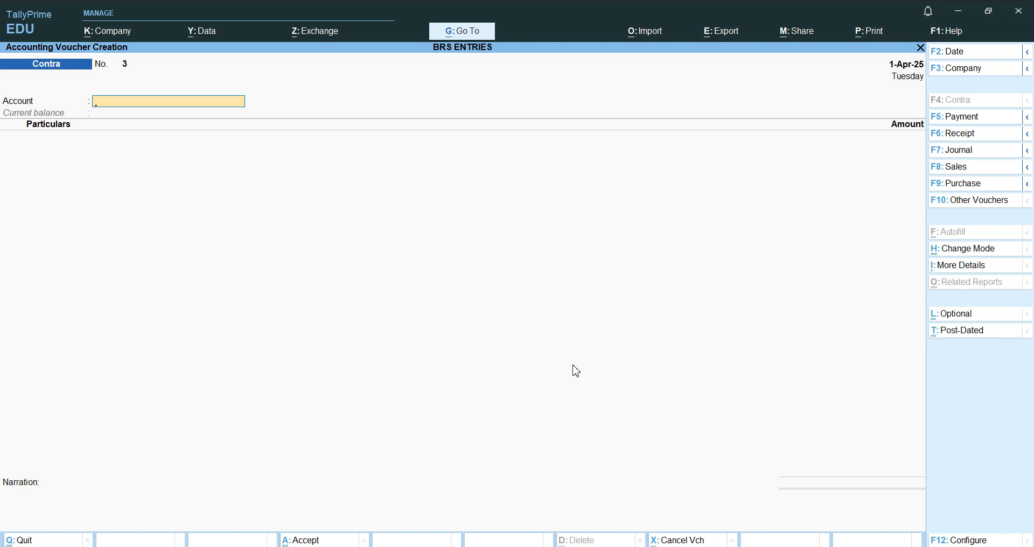
Step: Start a Payment voucher from ANDRA BANK and begin a new ledger named RENT PAID for its particulars
key("F5")
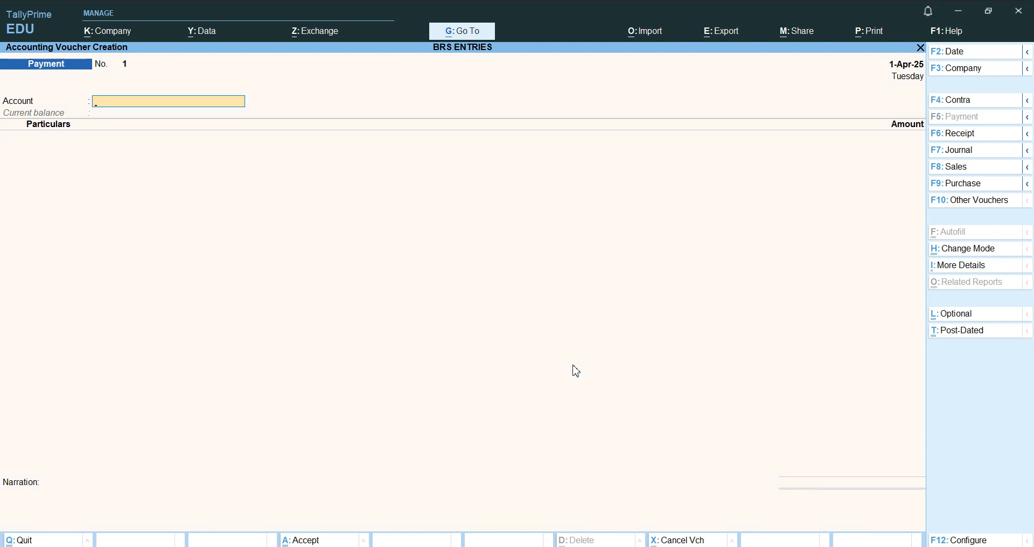
type("A")
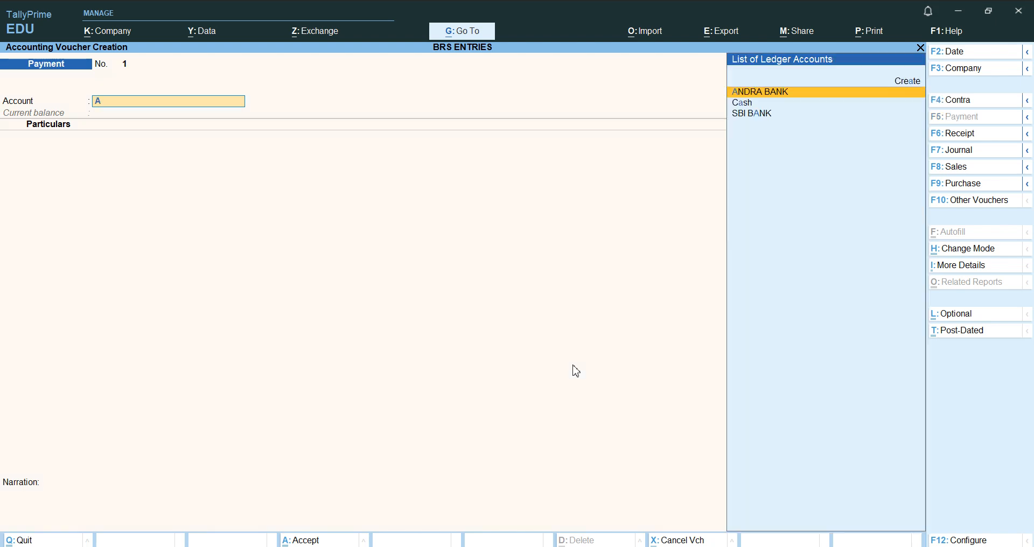
key("Return")
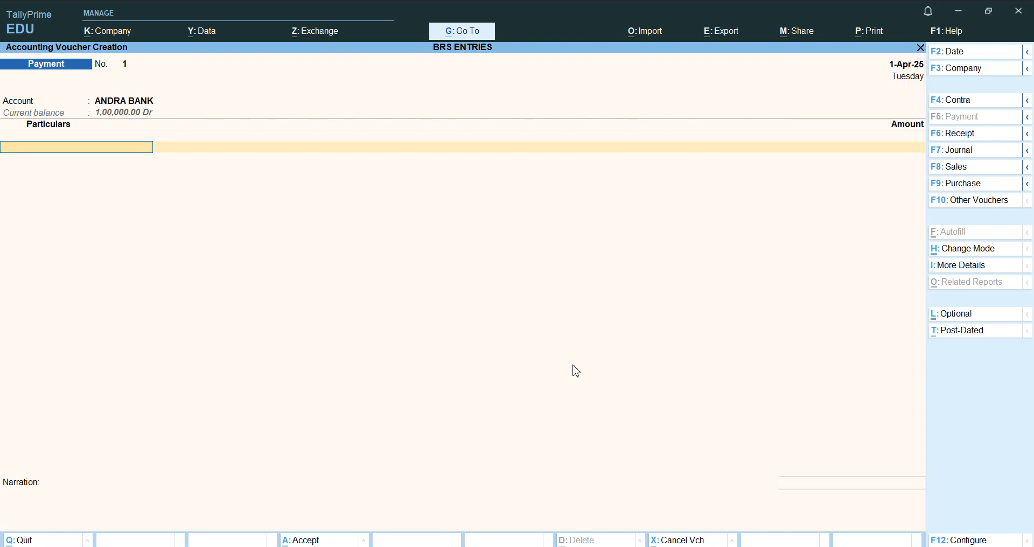
key("alt+c")
type("RENT PAID")
key("Return")
key("Return")
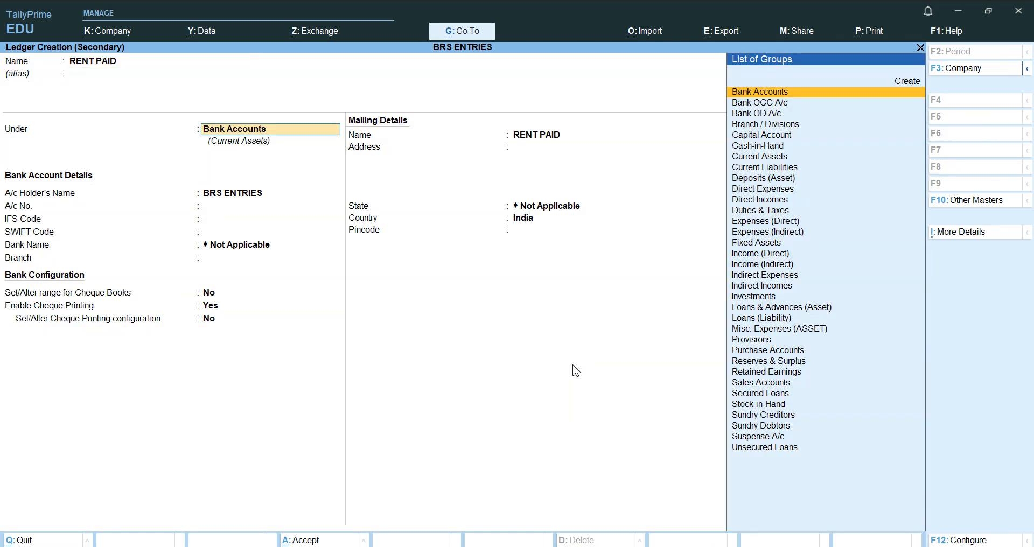
Step: Place the RENT PAID ledger under Indirect Expenses, keep its remaining defaults, and save it
key("BackSpace")
type("I")
key("Down")
key("Down")
key("Down")
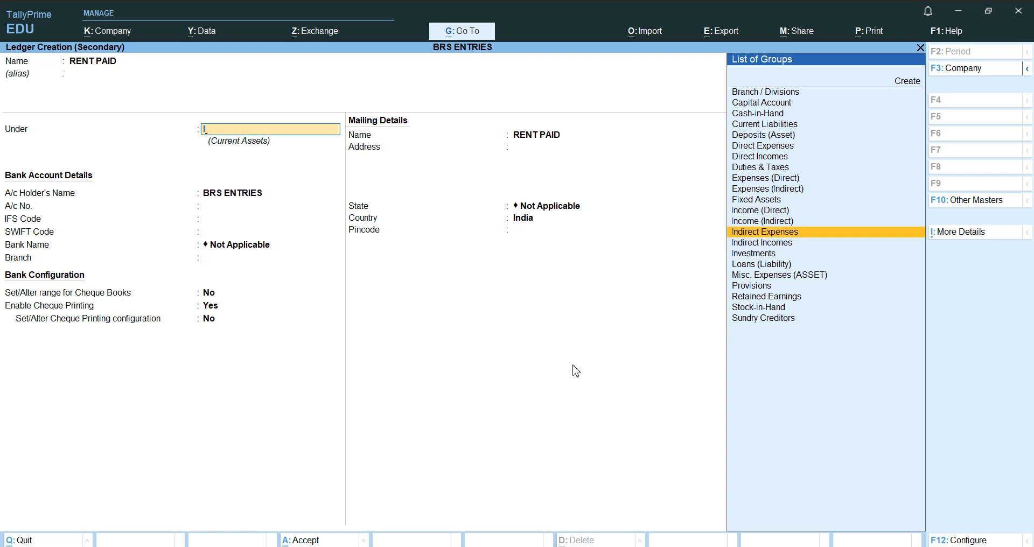
key("Return")
key("Return")
key("Return")
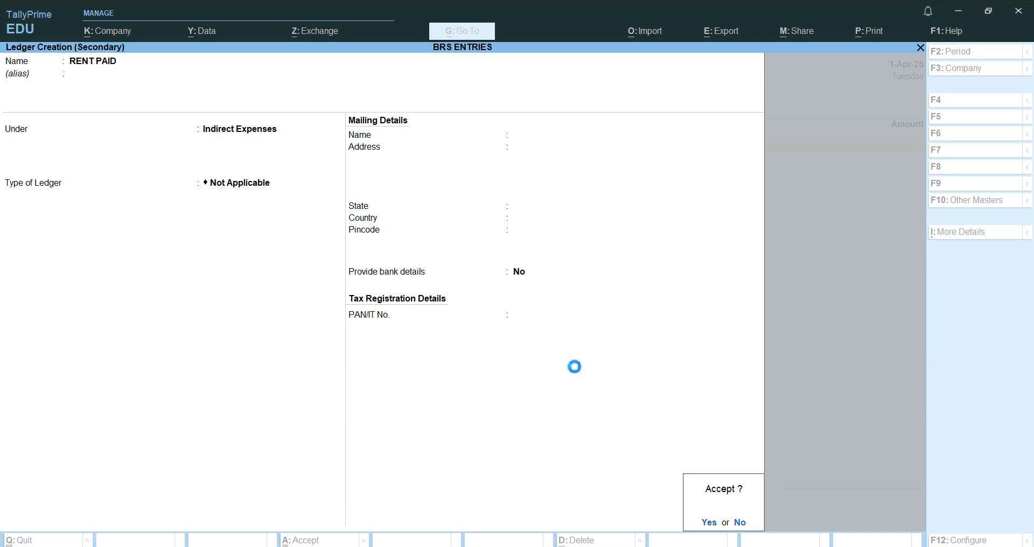
key("Return")
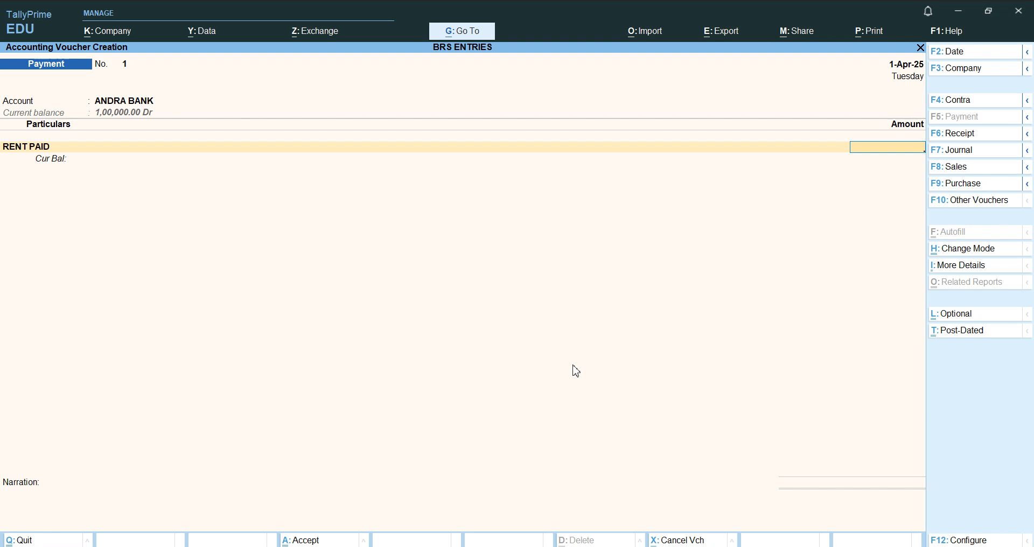
Step: Enter 15,000 as the RENT PAID amount in the ANDRA BANK Payment voucher
type("15000")
key("Return")
key("Return")
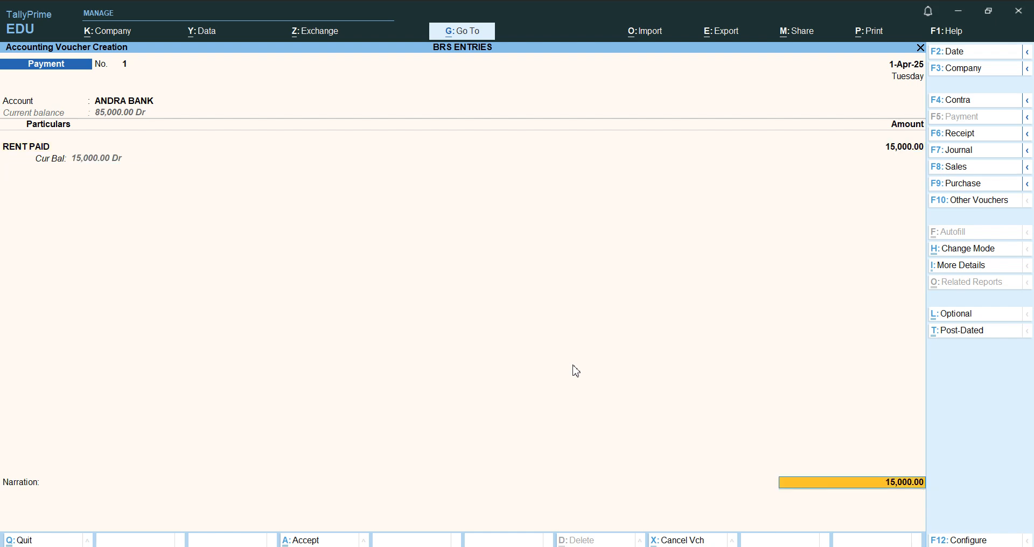
Step: Allocate the rent payment to cheque 450772 with instrument date 1-5-2025, and save the voucher with a blank narration
key("Return")
key("Return")
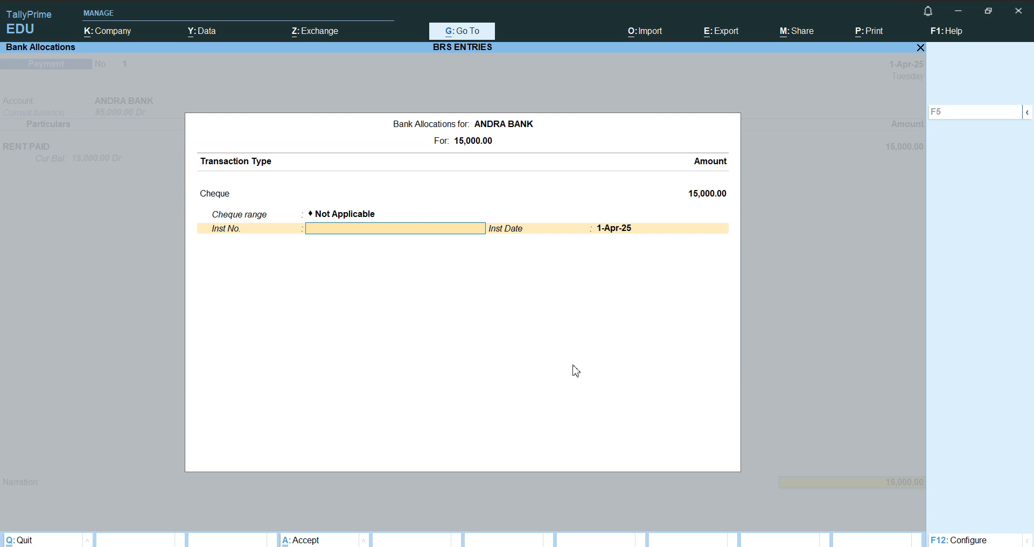
type("450772")
key("Return")
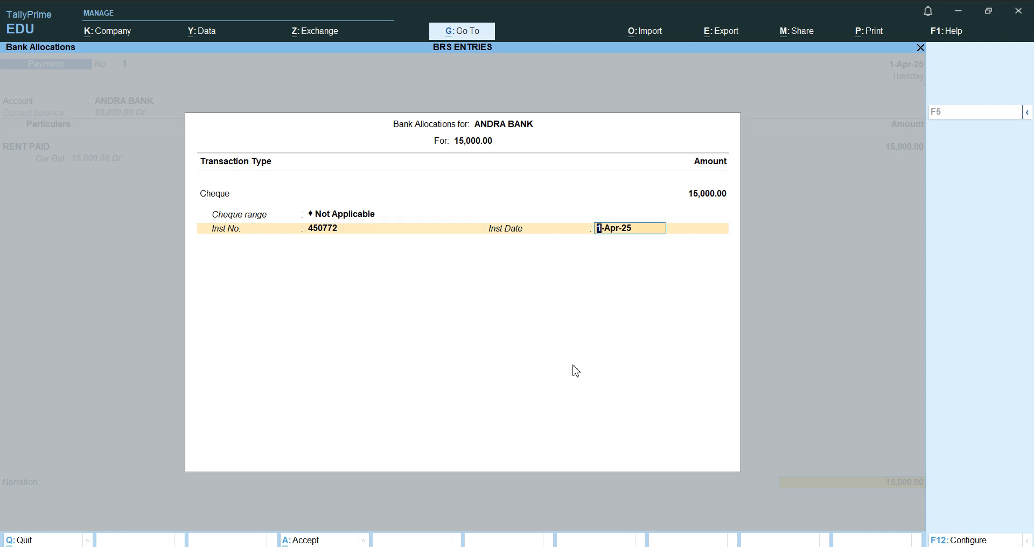
type("1-5-2025")
key("Return")
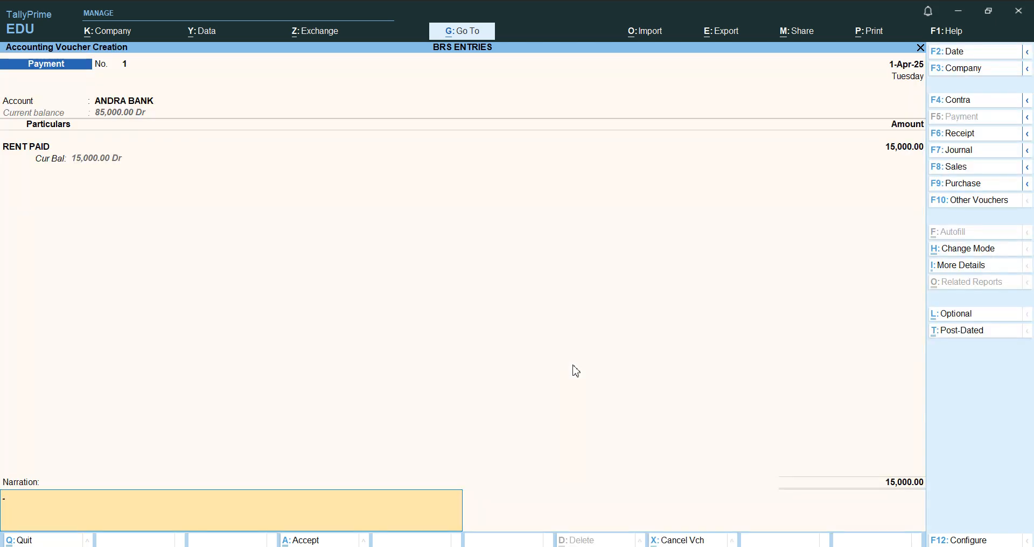
key("Return")
key("Return")
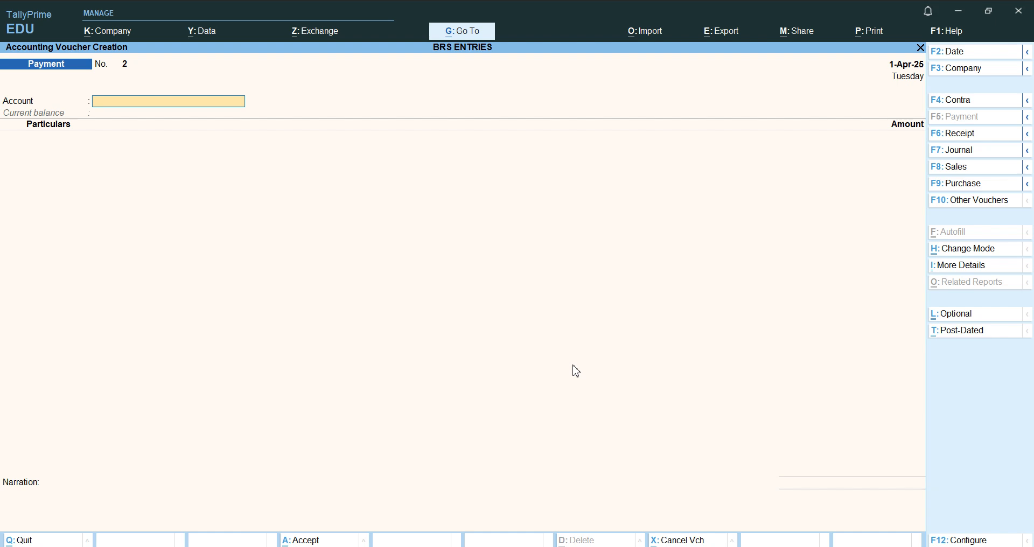
Step: Select SBI BANK as the second Payment voucher's account and create a SALARY ledger under Indirect Expenses for its particulars
type("S")
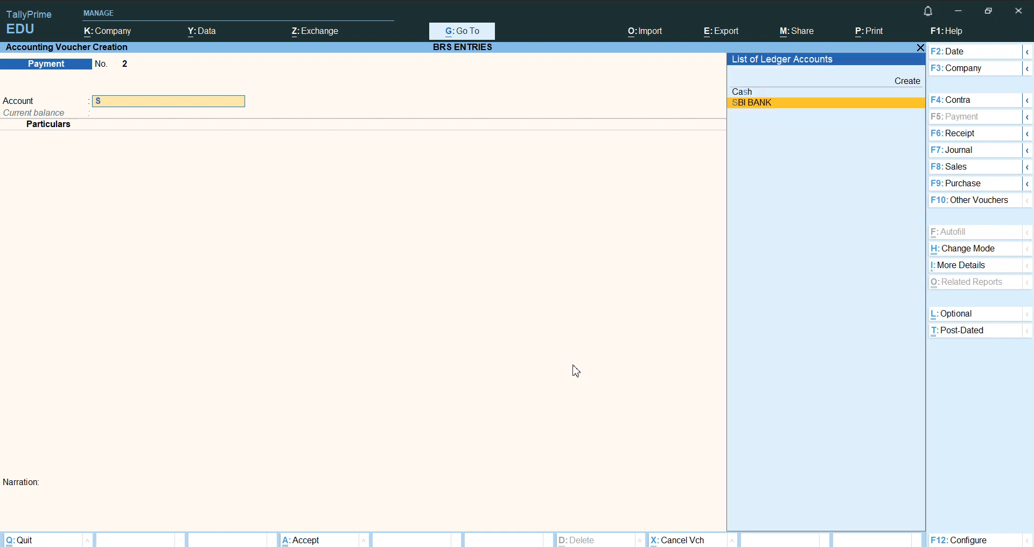
key("Return")
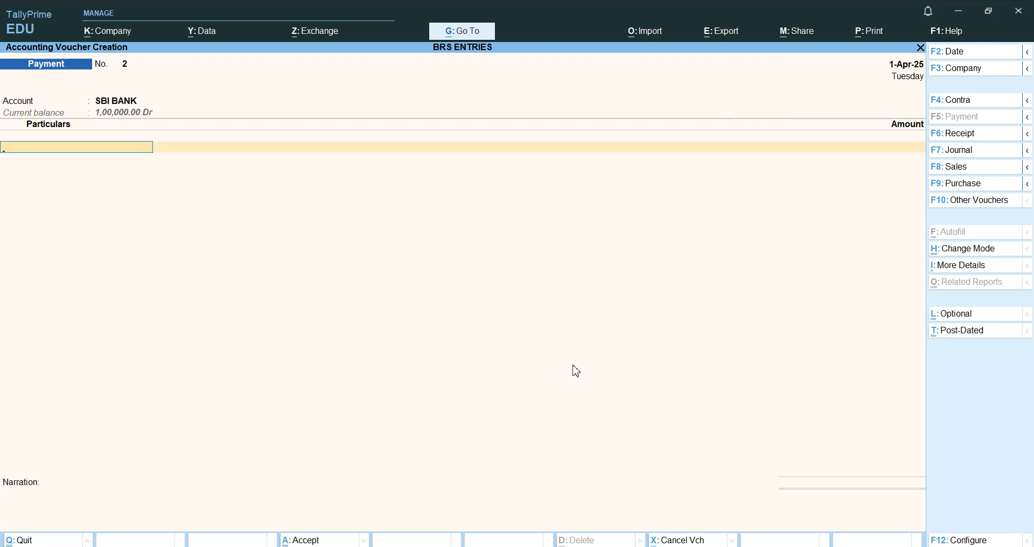
key("alt+c")
type("SALARY")
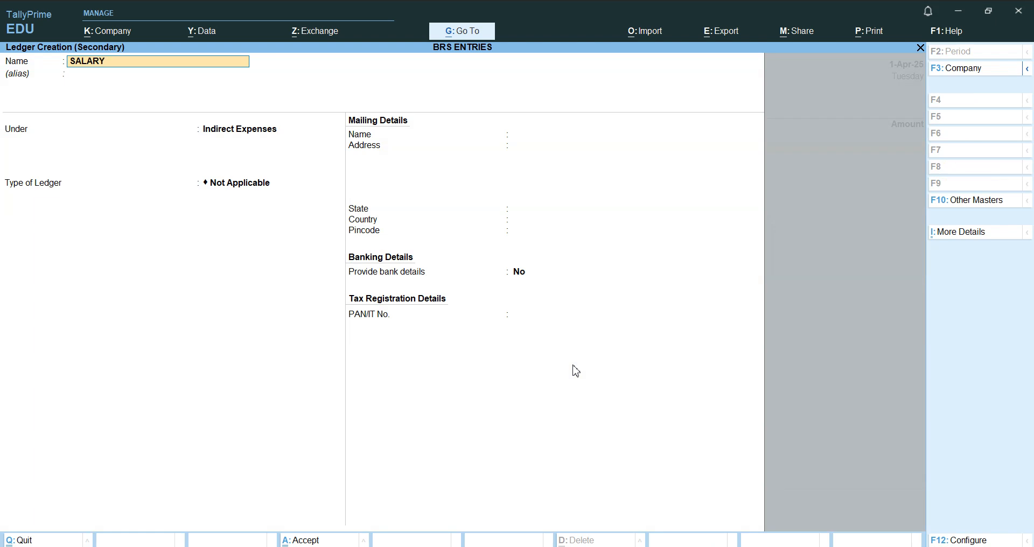
key("Return")
key("Return")
key("Return")
key("Return")
key("Return")
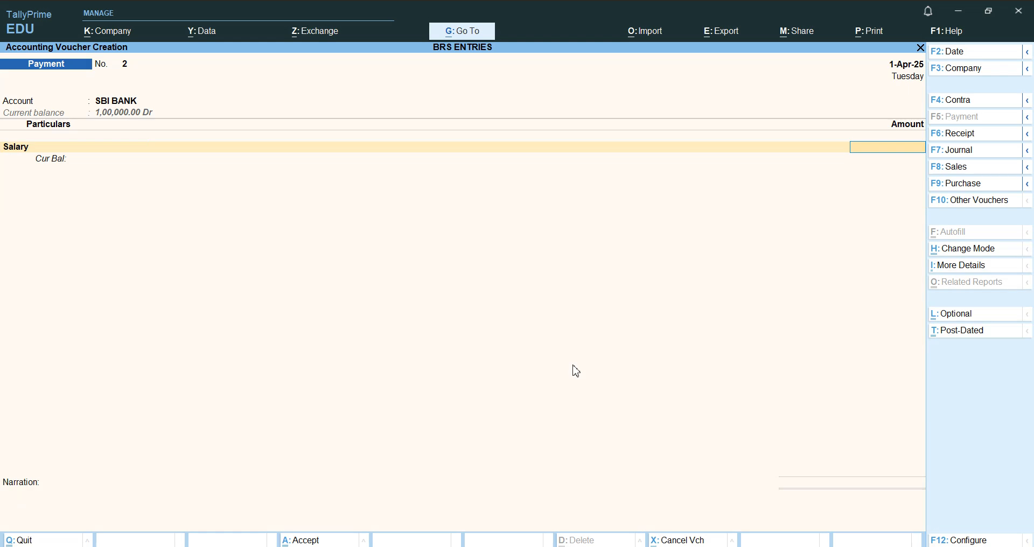
Step: Enter 12,000 as the Salary amount in the SBI BANK Payment voucher
type("12000")
key("Return")
key("Return")
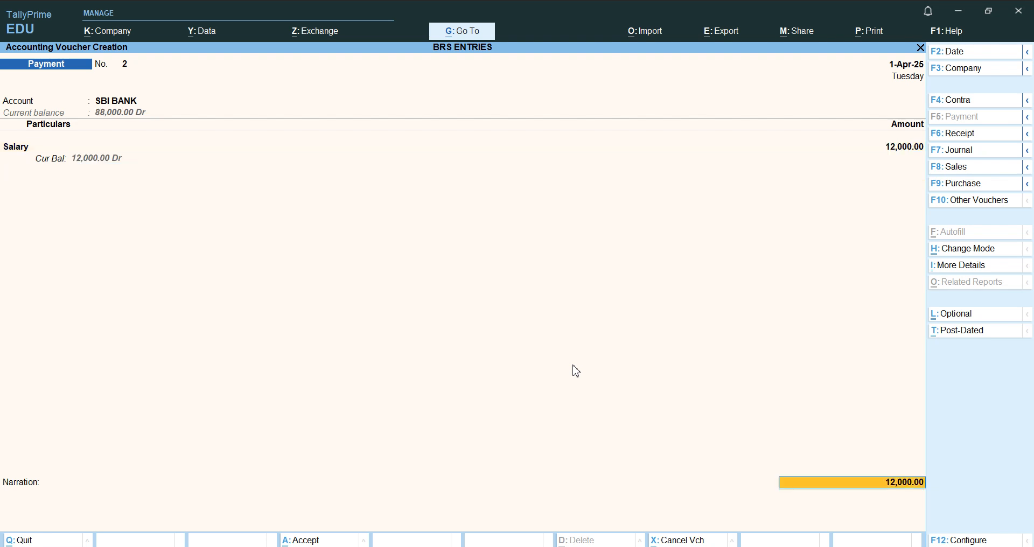
Step: Allocate the salary payment to cheque 122330 with instrument date 1-6-2025, and save the voucher with a blank narration
key("Return")
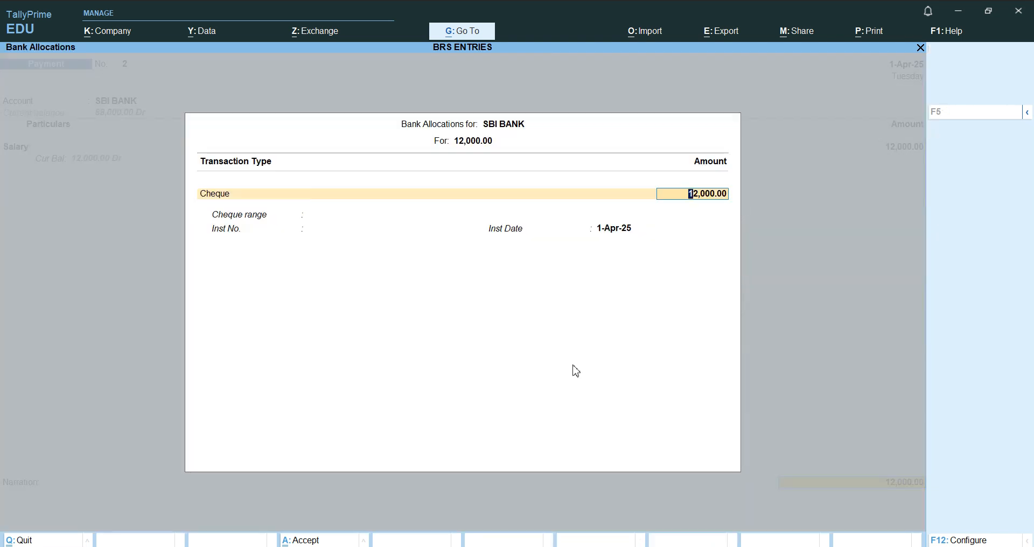
key("Return")
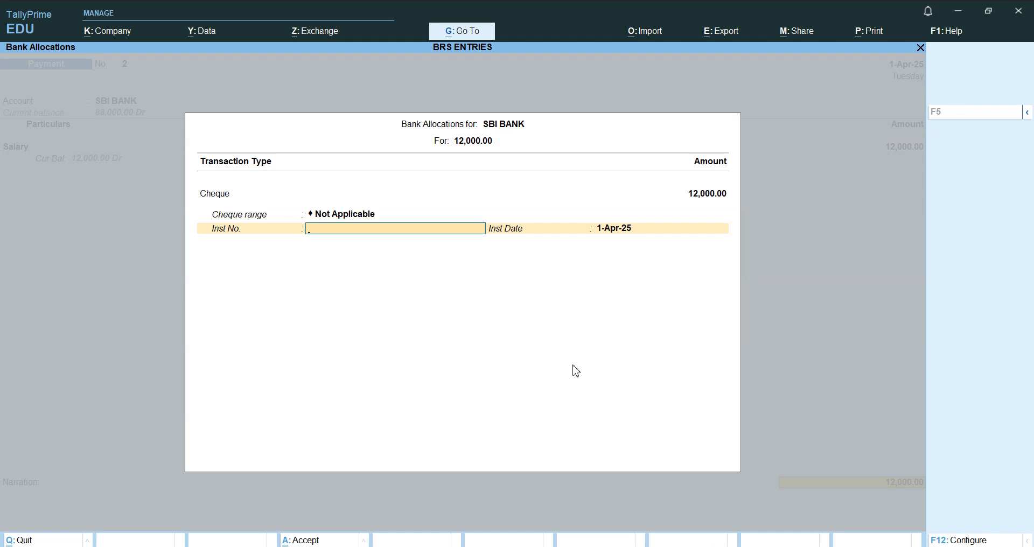
type("122330")
key("Return")
type("1")
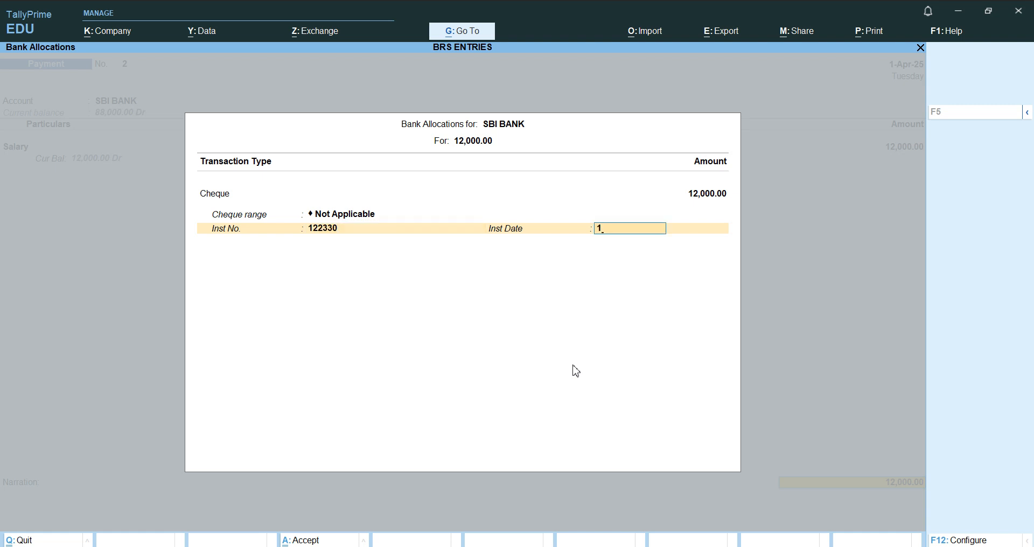
type("-6-202")
type("5")
key("Return")
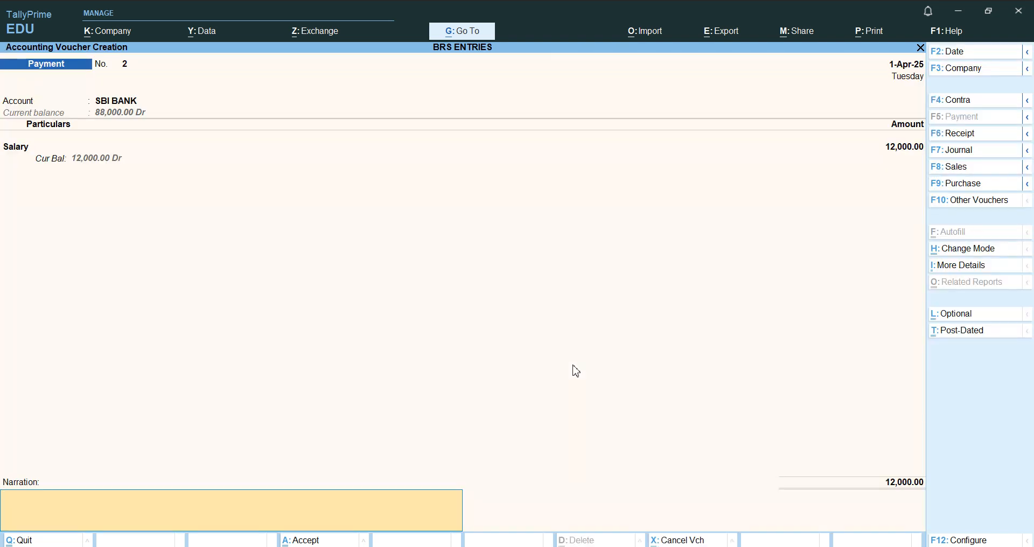
key("Return")
key("Return")
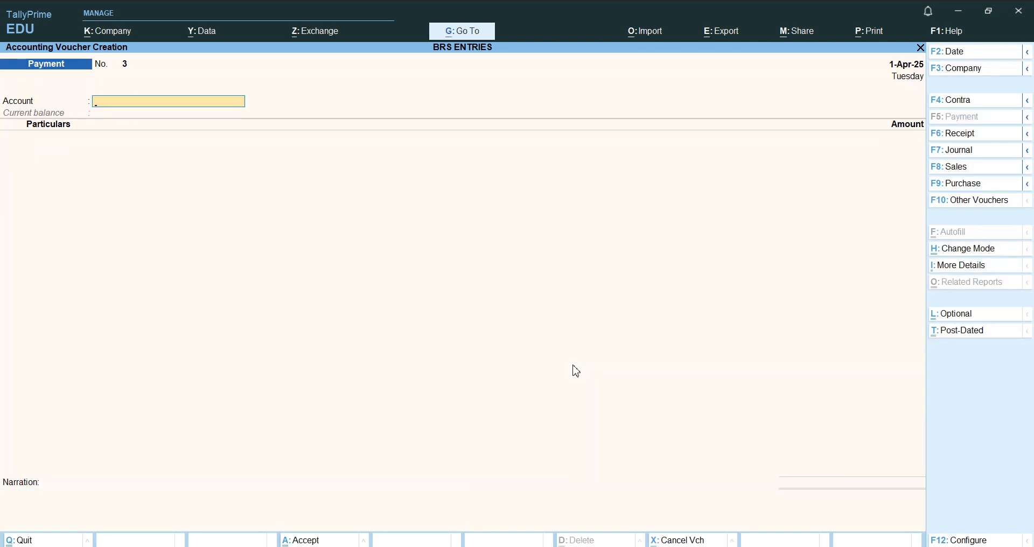
Step: Review the saved rent and salary Payment vouchers, and return to the blank third voucher
key("Page_Up")
key("Page_Up")
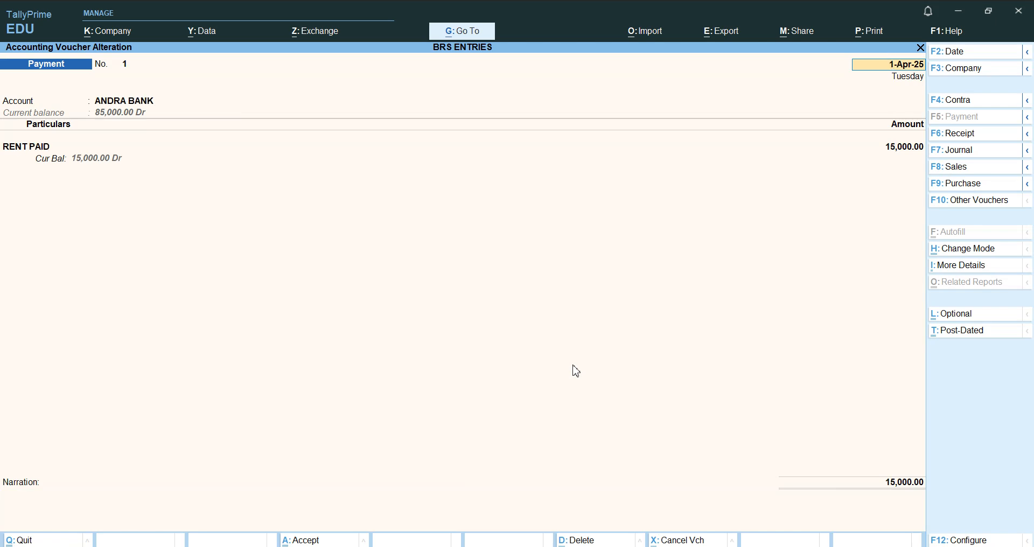
key("Page_Down")
key("Page_Down")
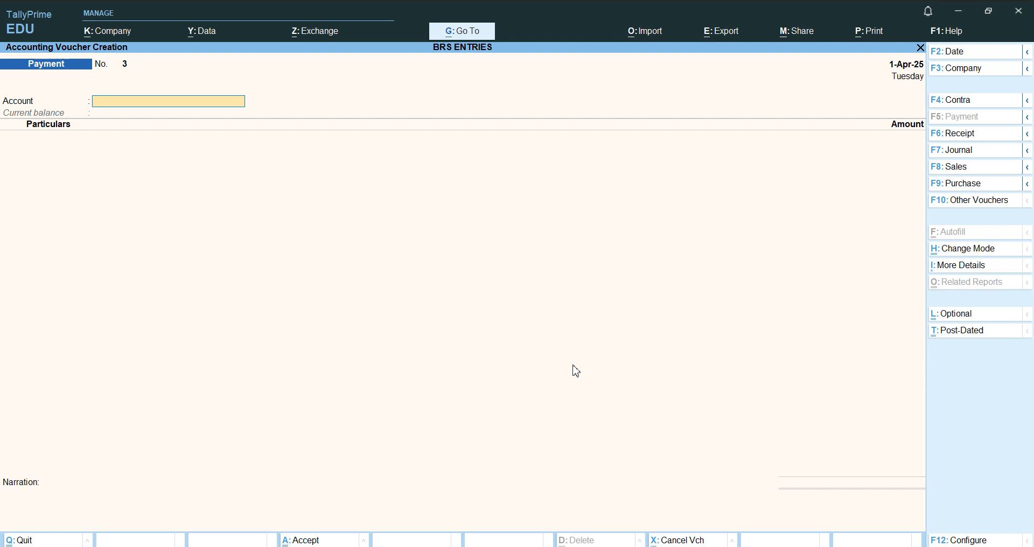
Step: Select ANDRA BANK as the third Payment voucher's account and begin a new ledger with the party's name
type("A")
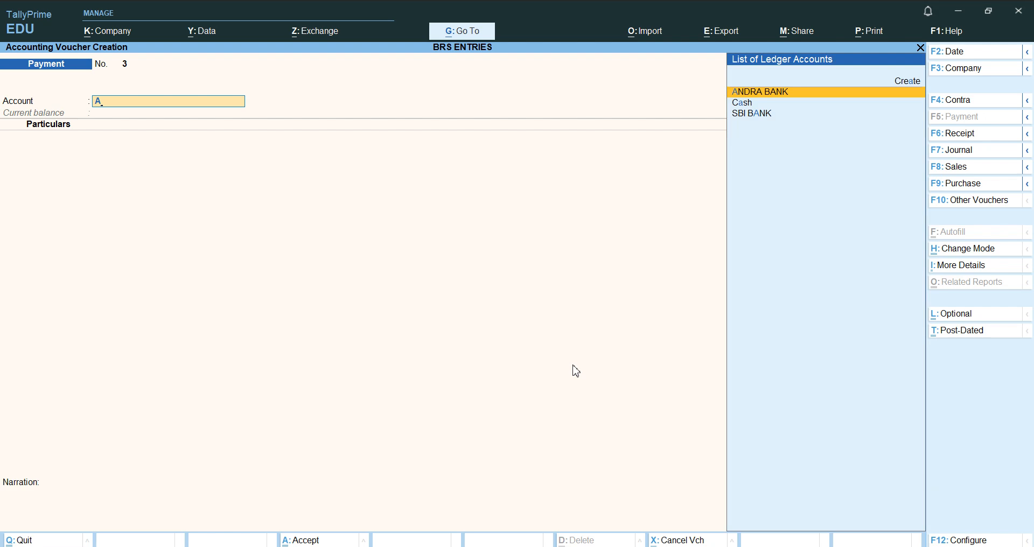
key("Return")
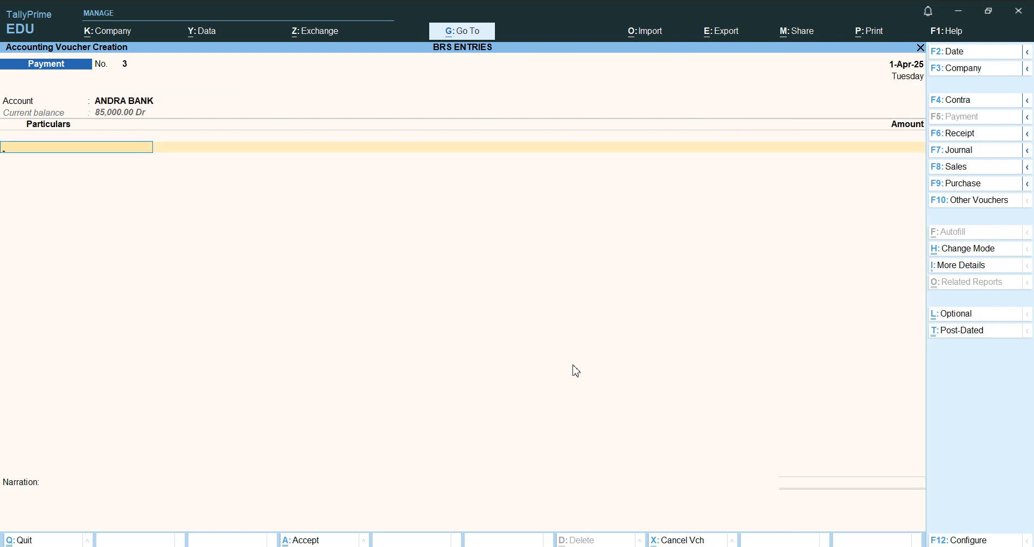
key("alt+c")
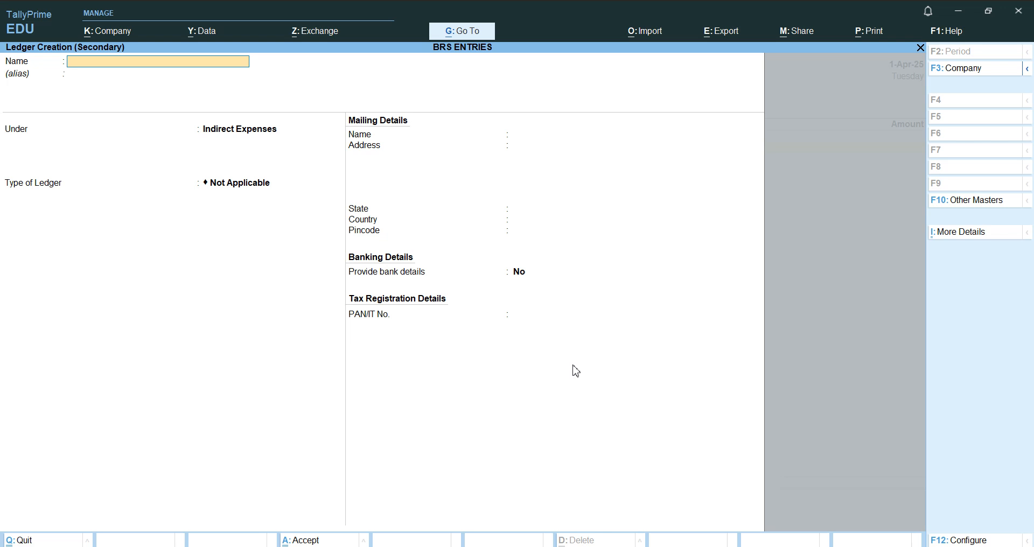
type("KUMAR")
key("Return")
key("Return")
Step: Place the party's ledger under Sundry Debtors, keeping bill-by-bill balances on and the credit period blank
type("S")
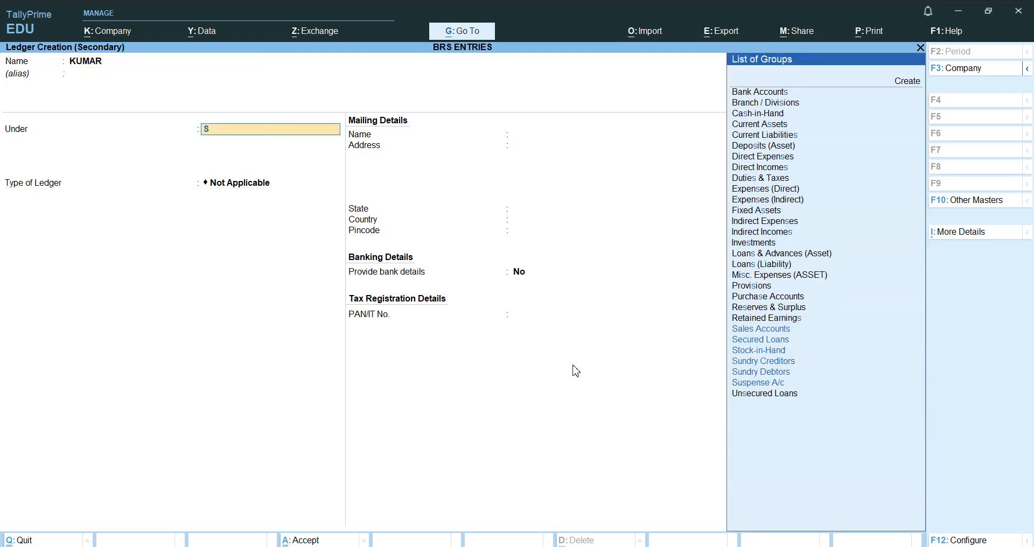
key("Down")
key("Down")
key("Down")
key("Down")
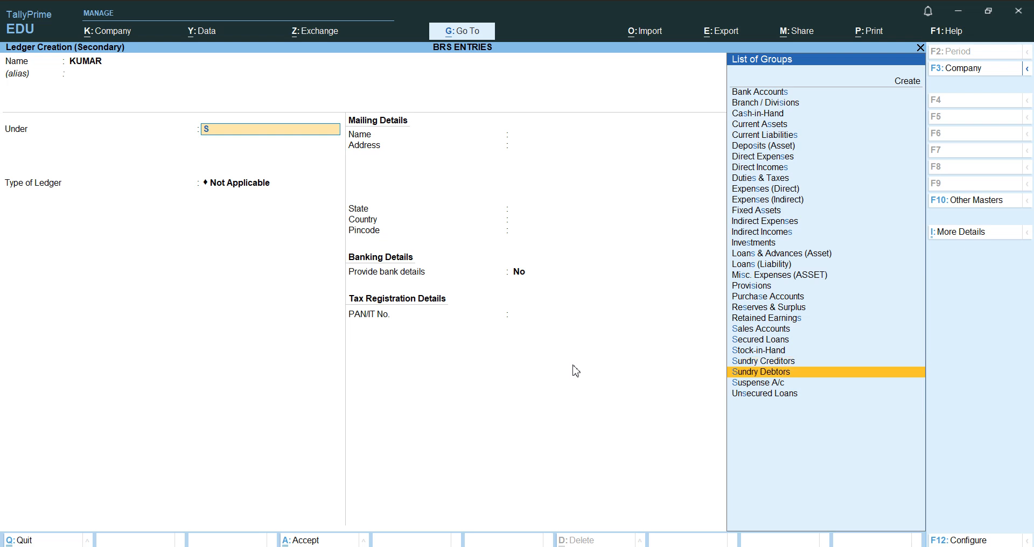
key("Return")
key("Return")
key("Return")
key("Return")
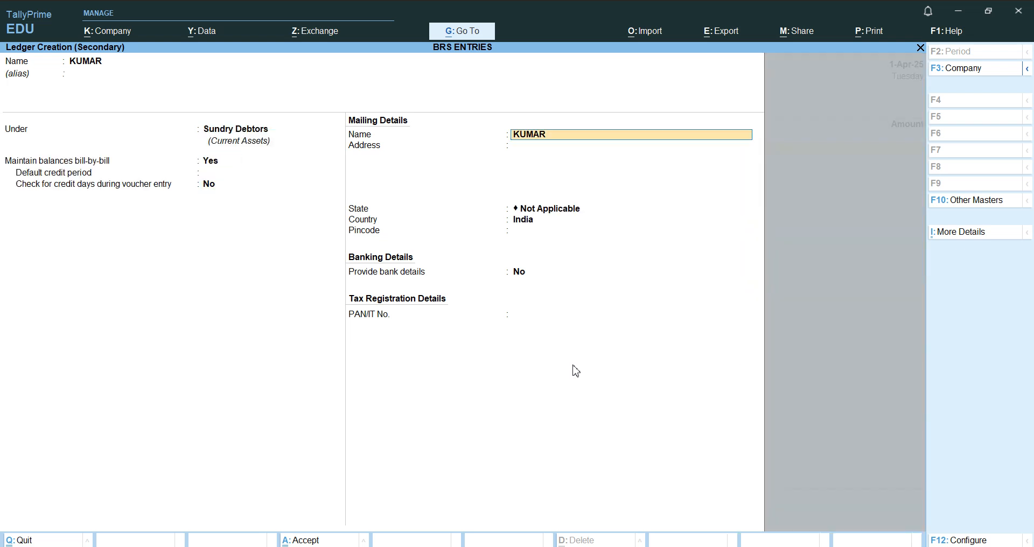
Step: Keep the default mailing, banking and tax details, and save the party's ledger into the Payment voucher
key("Return")
key("Return")
key("Return")
key("Return")
key("Return")
key("Return")
key("Return")
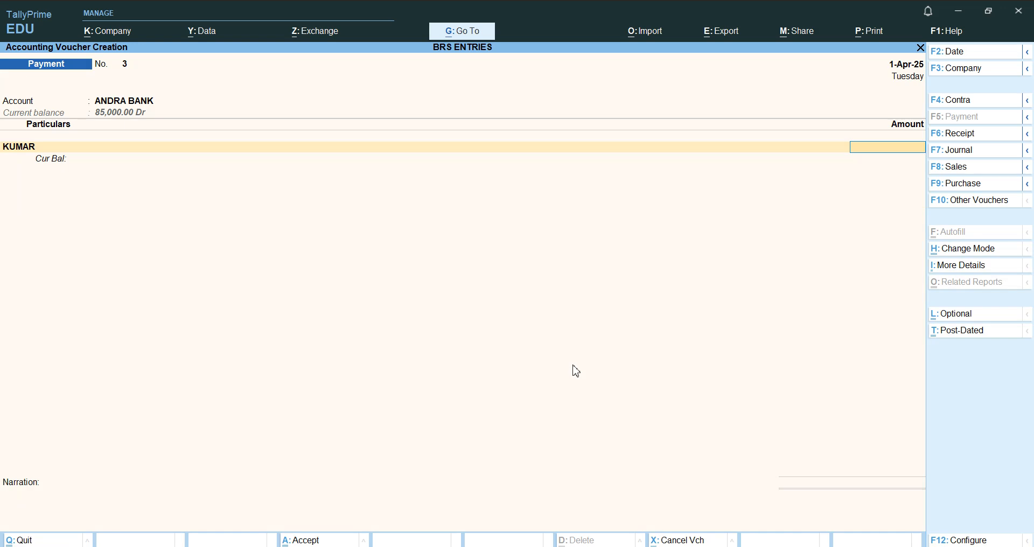
Step: Enter 45,000 as the party's payment amount, allocate it On Account, and choose Cheque as ANDRA BANK's transaction type
type("45000")
key("Return")
key("Return")
key("Return")
key("Return")
key("Return")
key("Return")
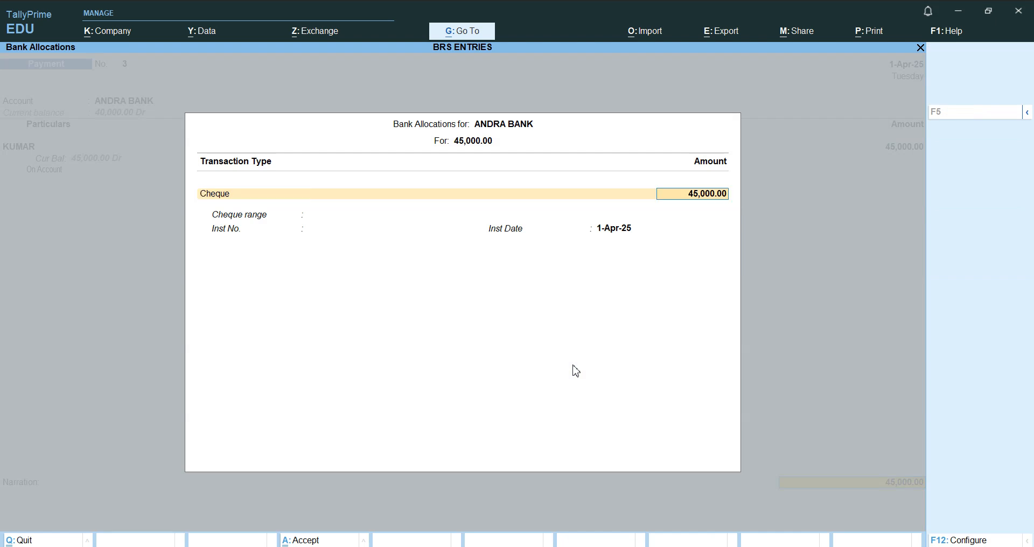
Step: Set the cheque range to Not Applicable, instrument number 750321 and instrument date 1-5-2025, and save the third Payment voucher
key("Return")
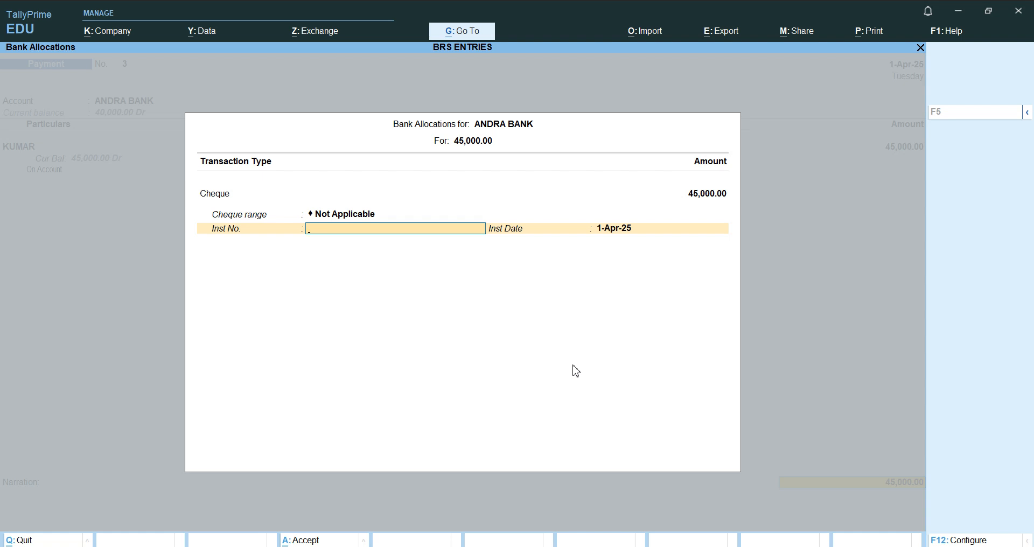
type("750321")
key("Return")
type("1")
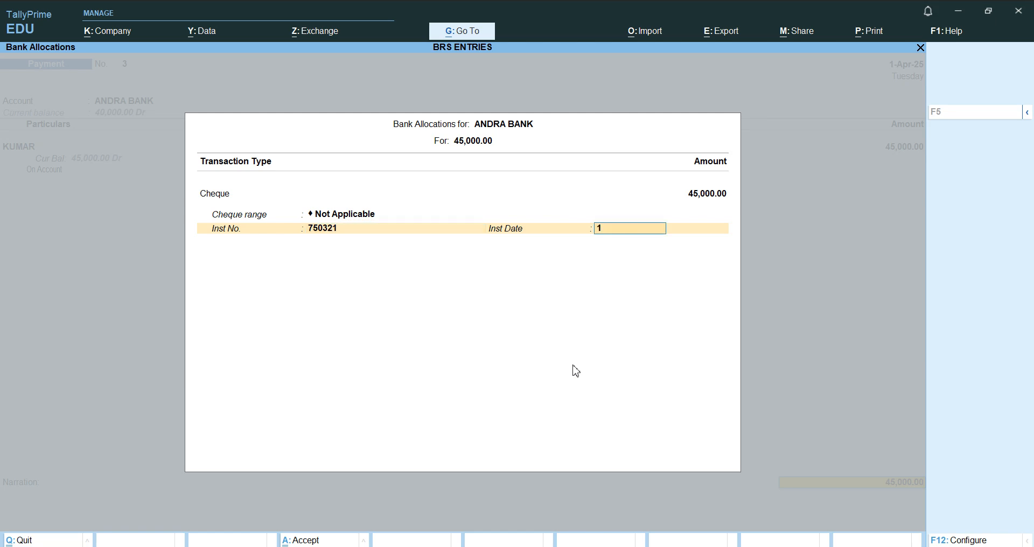
type("-5-2025")
key("Return")
key("Return")
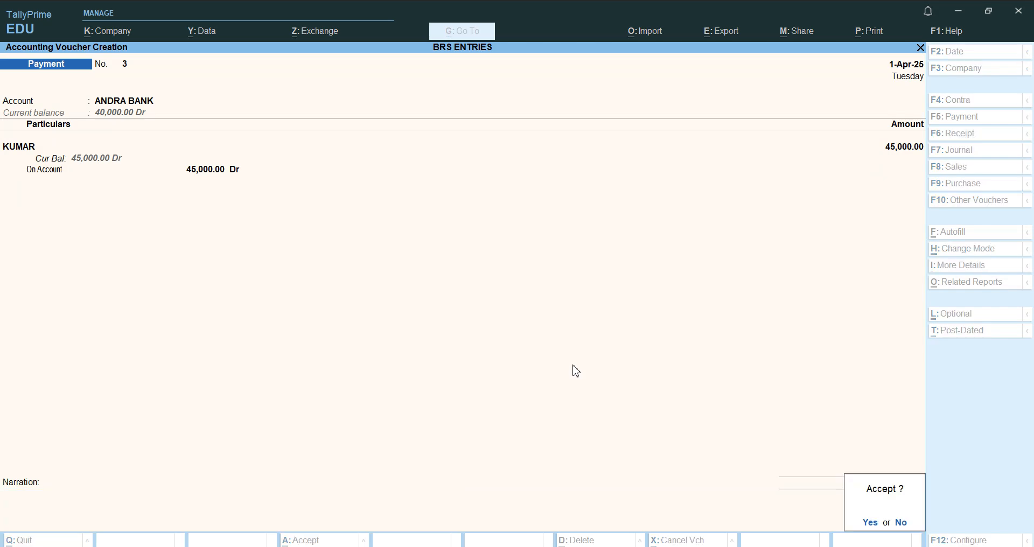
key("Return")
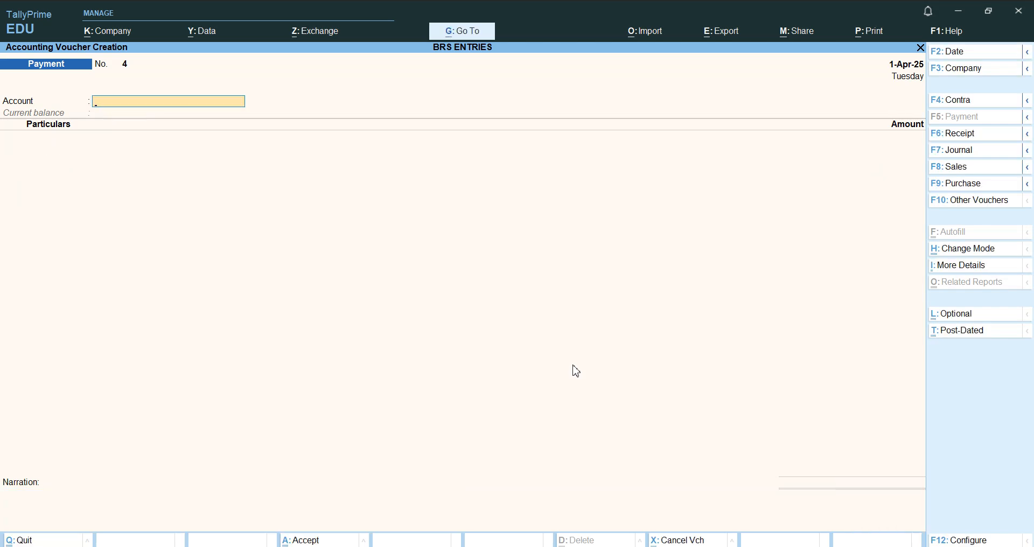
Step: Start a Receipt voucher with Cash as the account and begin a new ledger named DONATION RECEIVED
key("F6")
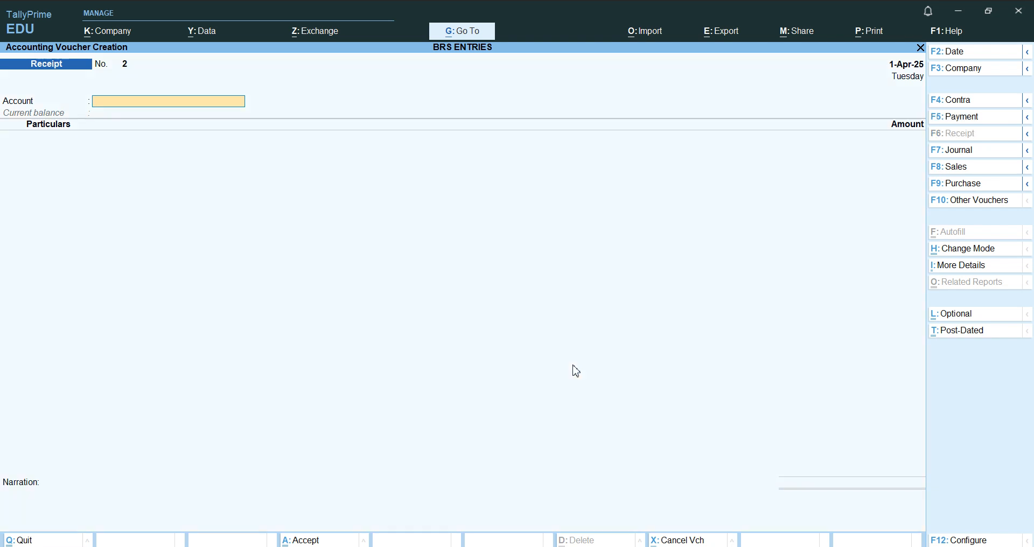
type("c")
key("Return")
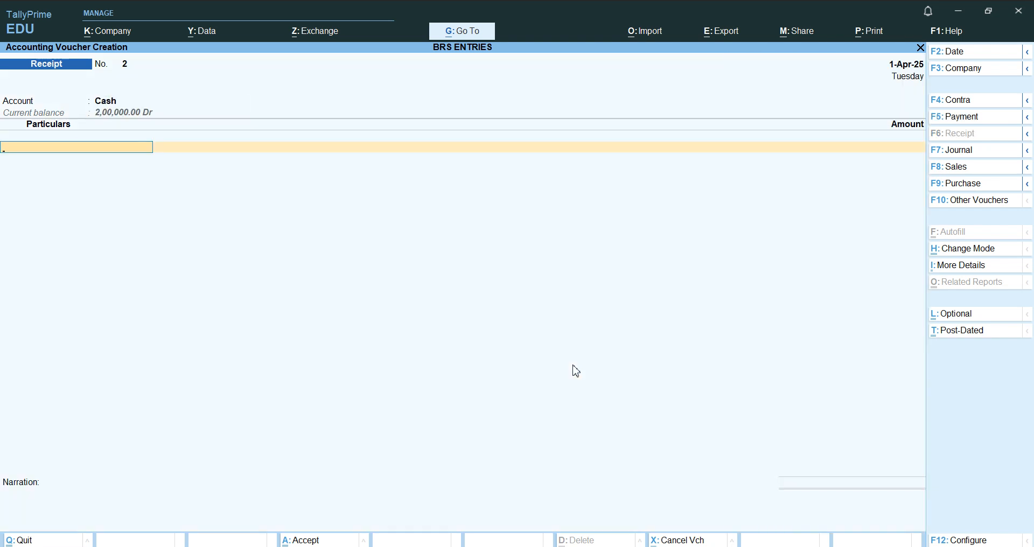
key("alt+c")
type("D")
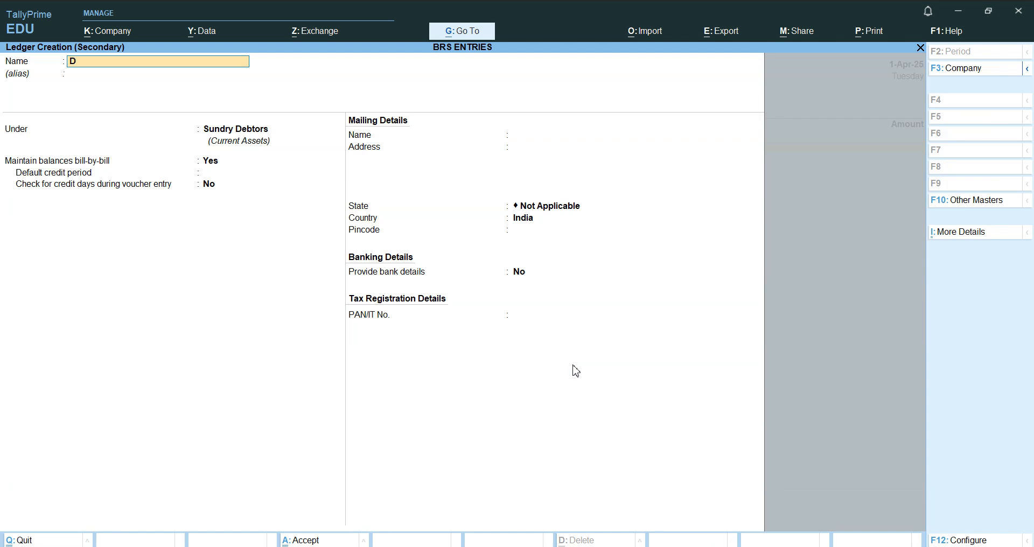
type("ONATION T")
key("BackSpace")
type("RECEIVED")
key("Return")
key("Return")
Step: Place DONATION RECEIVED under Indirect Incomes with ledger type Not Applicable, and save the ledger into the Receipt voucher
type("I")
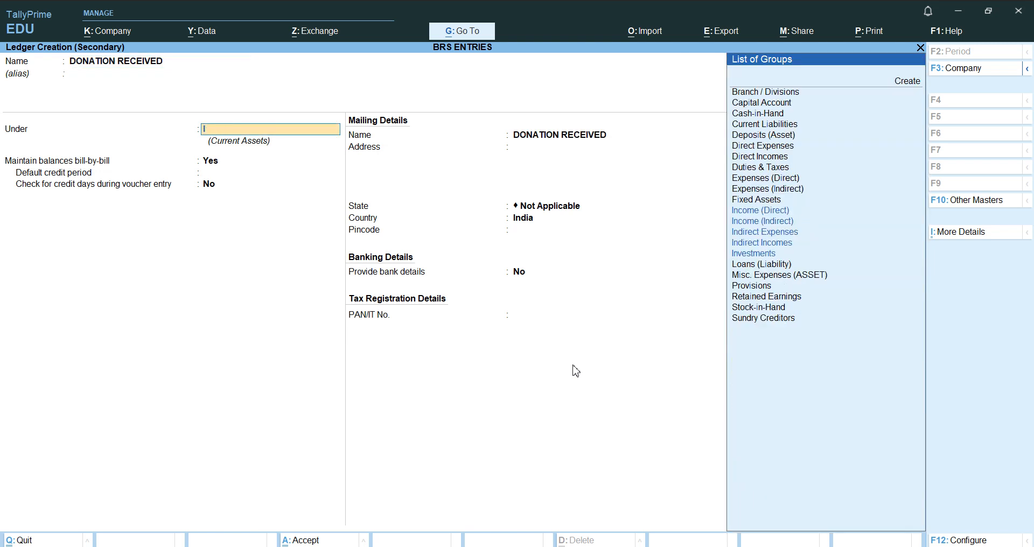
key("Down")
key("Down")
key("Down")
key("Down")
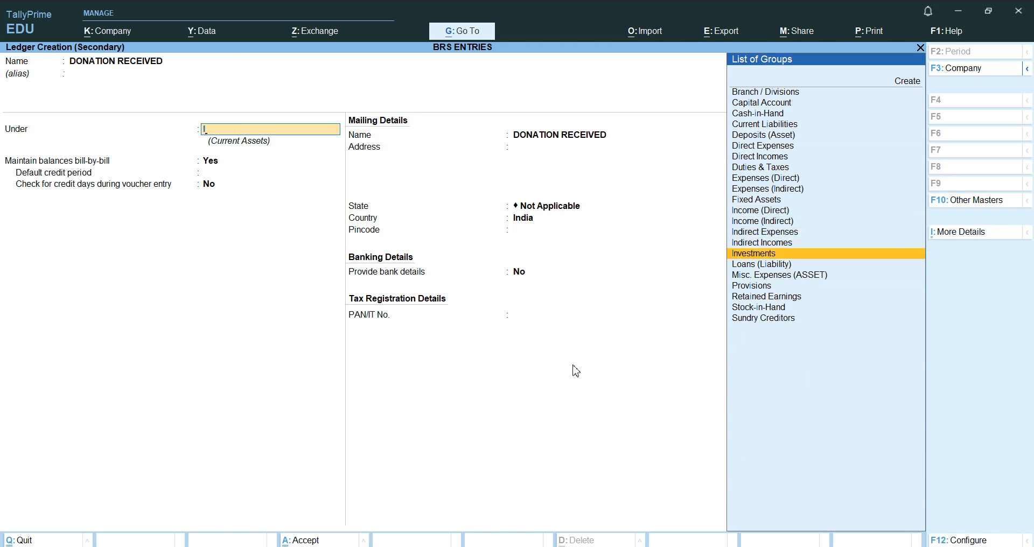
key("Up")
key("Return")
key("Return")
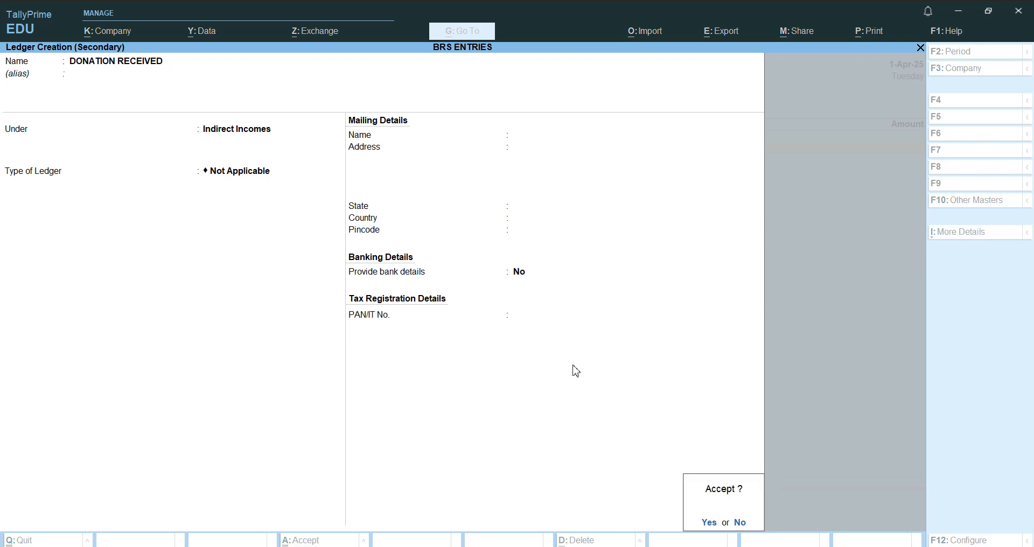
key("Return")
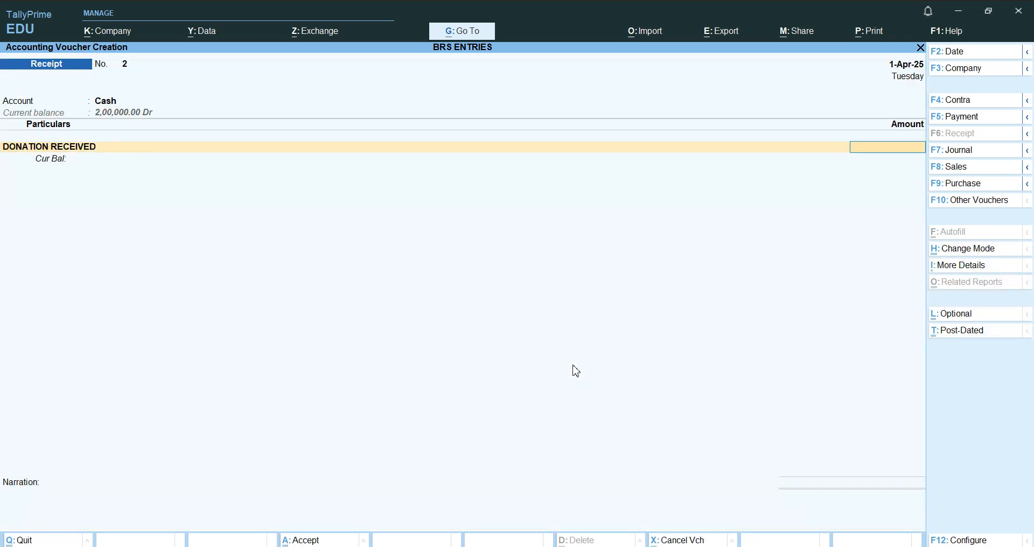
Step: Enter 9,000 for DONATION RECEIVED and save the cash Receipt voucher with a blank narration
type("9000")
key("Return")
key("Return")
key("Return")
key("Return")
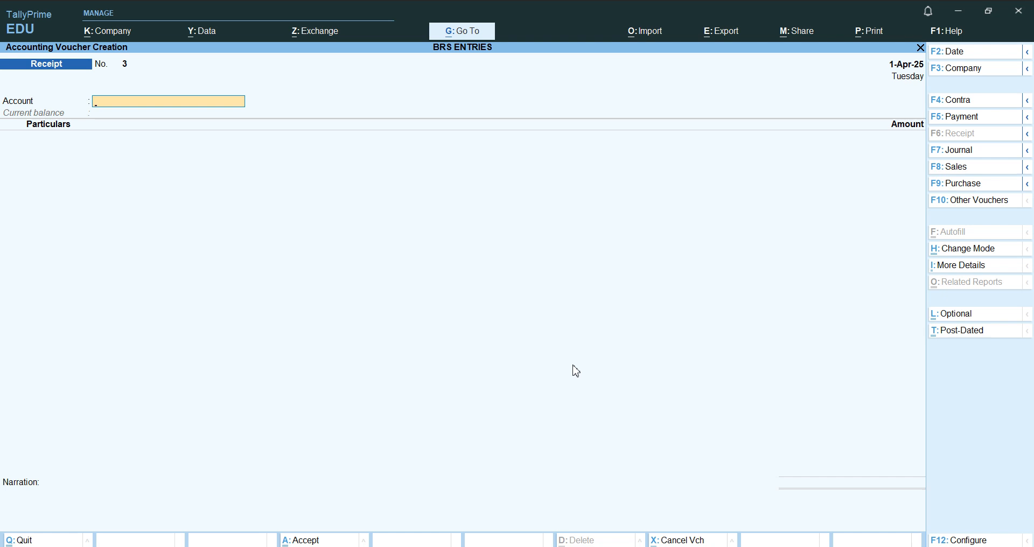
Step: Start a Payment voucher with SBI BANK as the account and begin a new ledger named INTEREST PAID
key("F5")
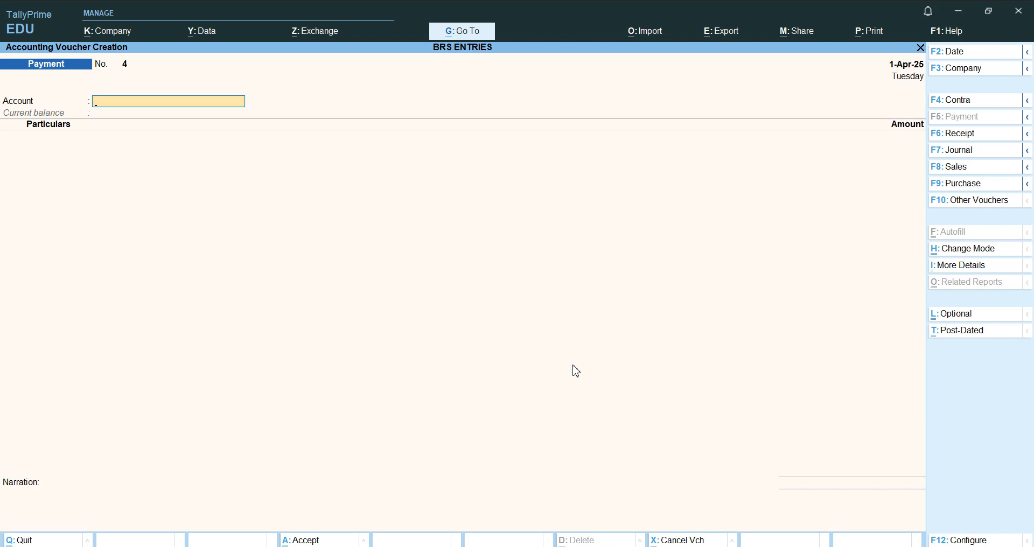
type("S")
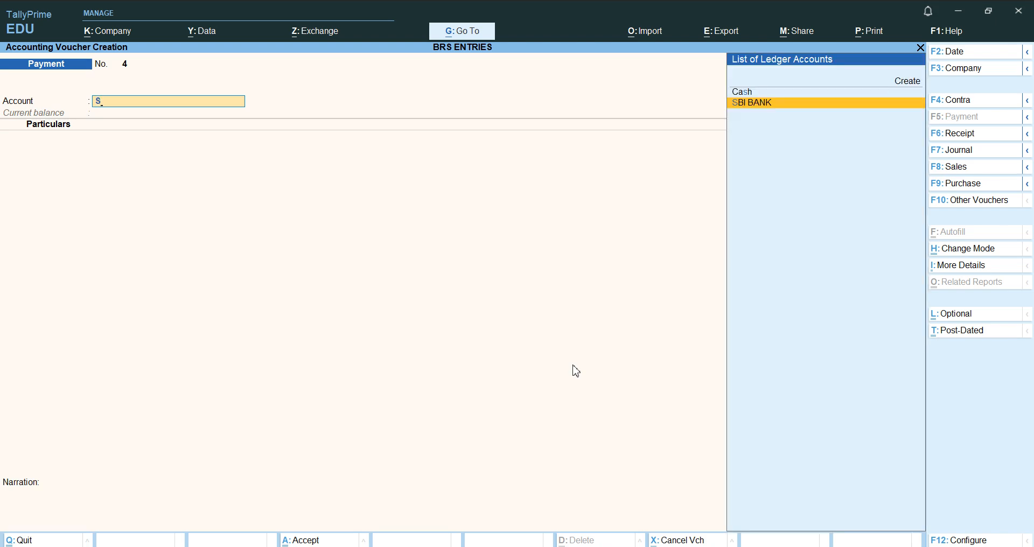
key("Return")
key("alt+c")
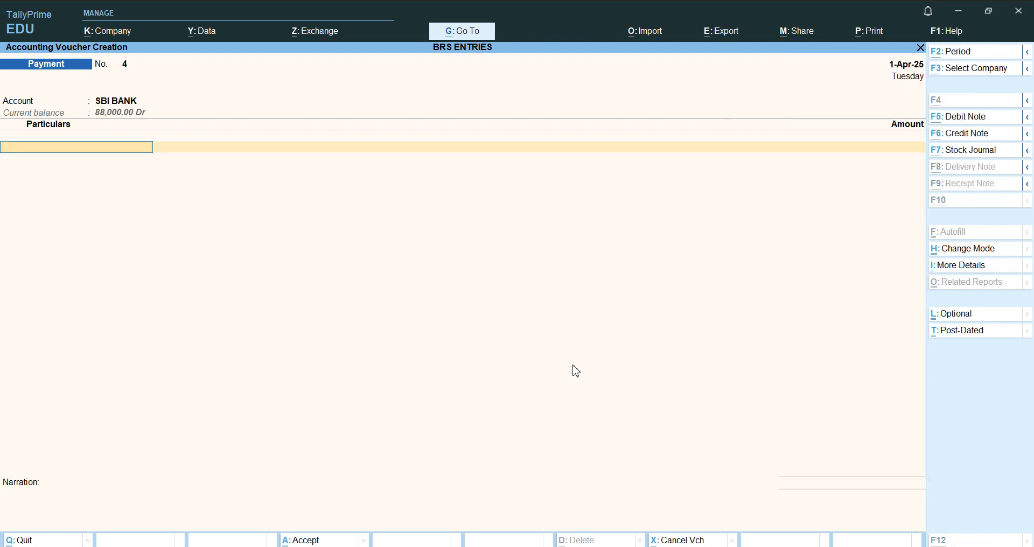
type("INT")
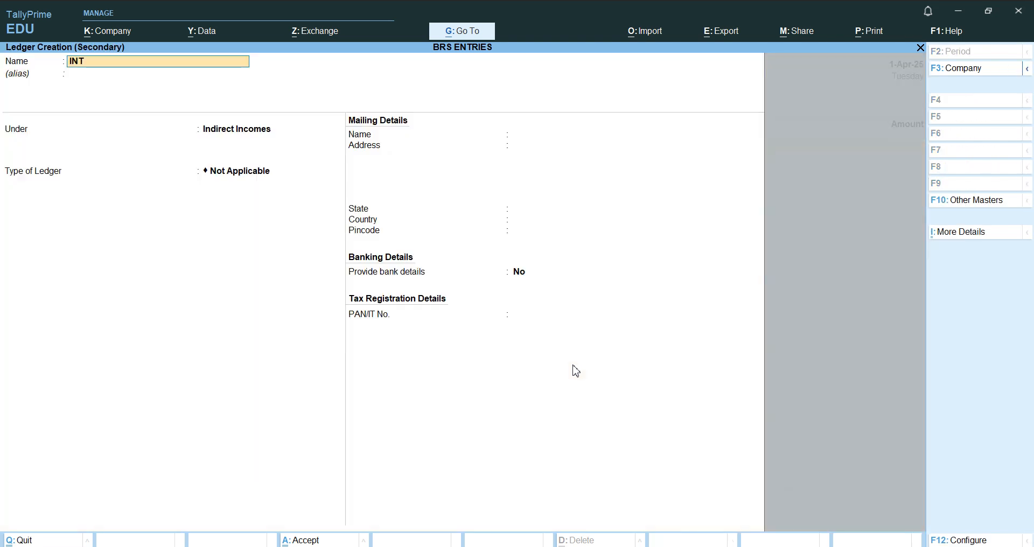
type("EREST PAID")
key("Return")
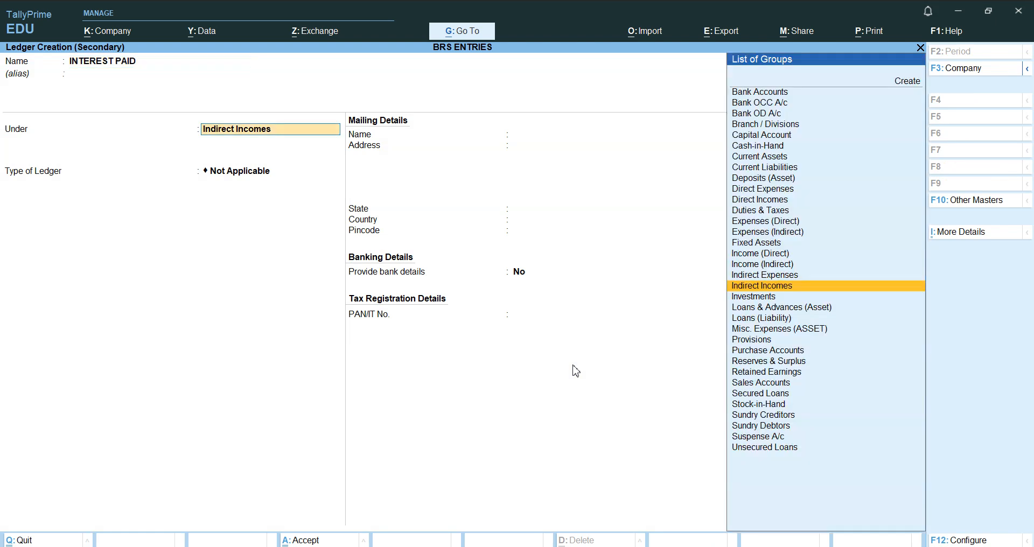
Step: Place INTEREST PAID under Indirect Expenses with ledger type Not Applicable, and save the ledger into the Payment voucher
type("I")
key("Down")
key("Down")
key("Down")
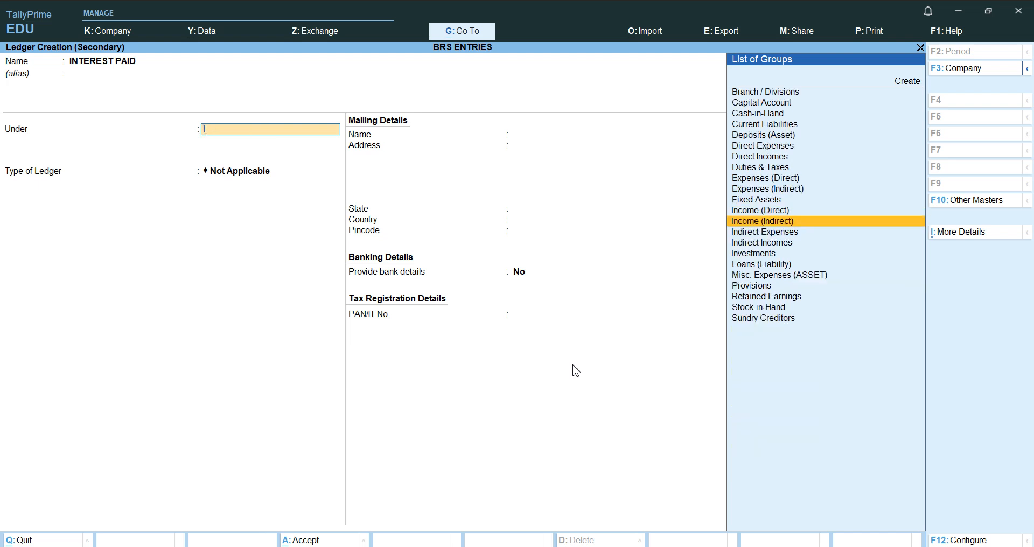
key("Down")
key("Up")
key("Return")
key("Return")
key("Return")
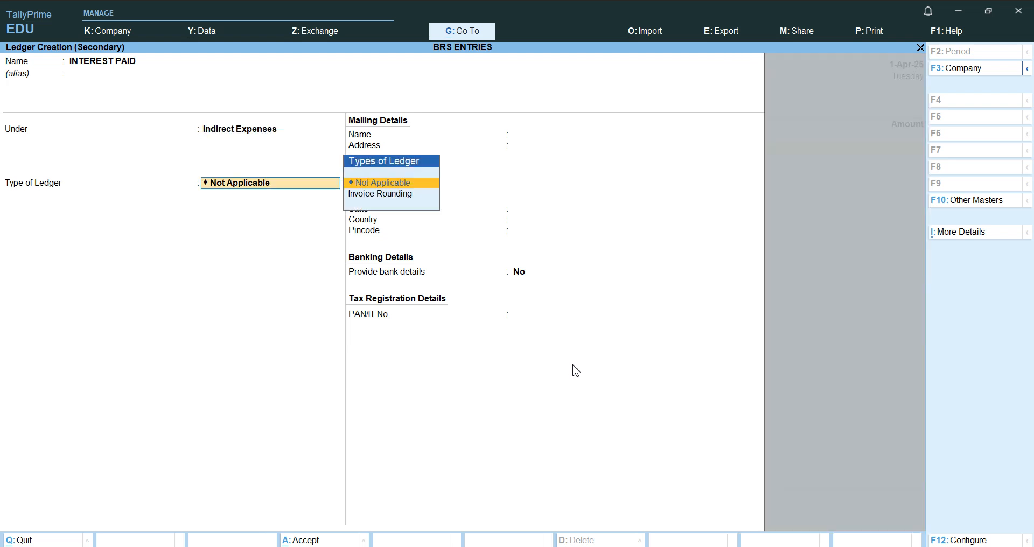
key("Return")
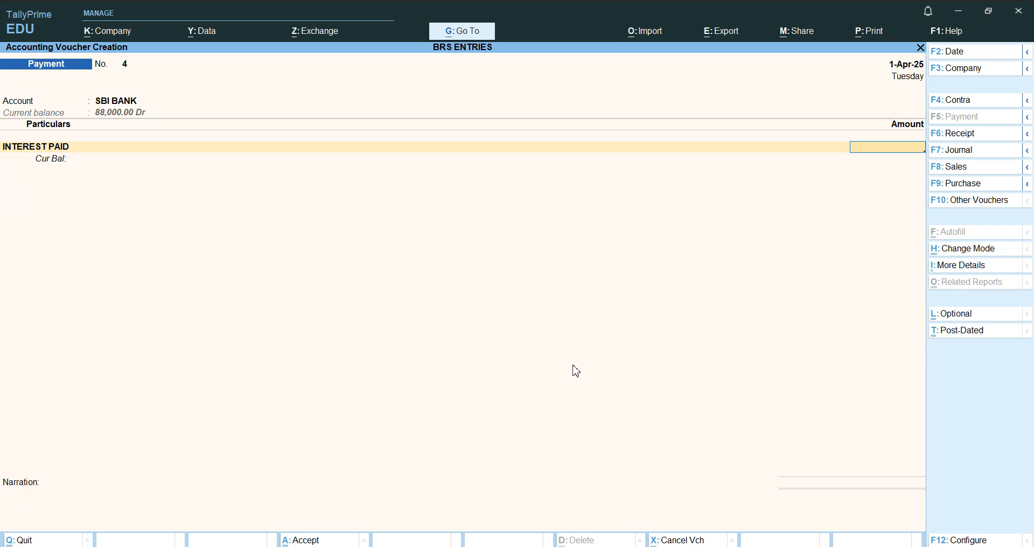
Step: Enter 2,500 for INTEREST PAID by Cheque, with a blank instrument number and date 1-Apr-25, and save the Payment voucher
type("2500")
key("Return")
key("Return")
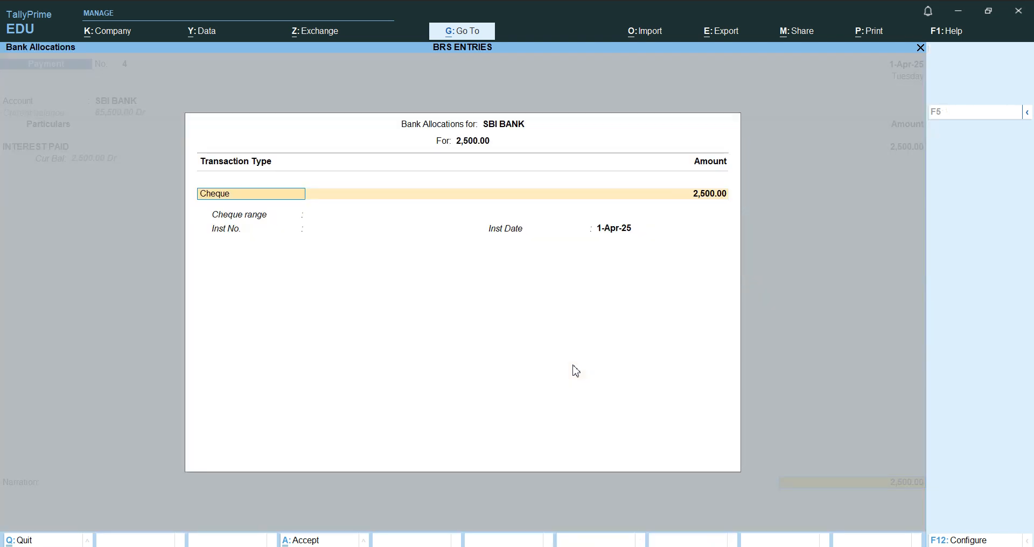
key("Return")
key("Return")
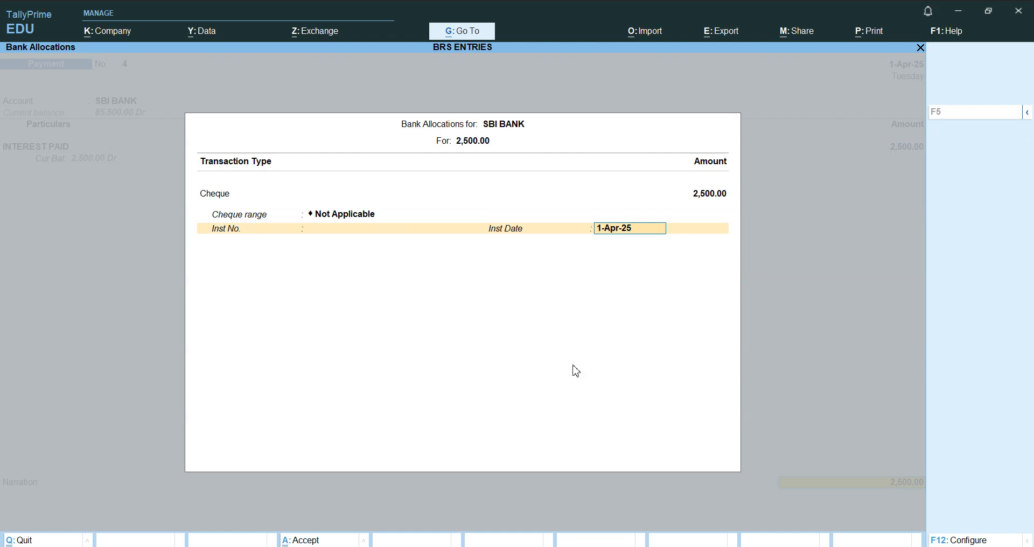
key("Return")
key("Return")
key("Return")
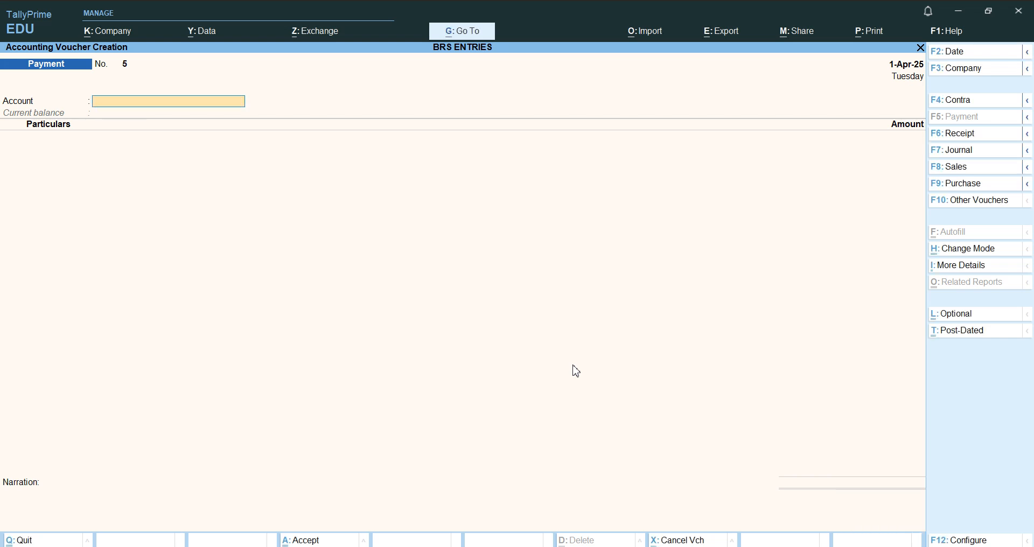
Step: Start a Receipt voucher with ANDRA BANK as the account and begin a new ledger named SURYAPIPES PVT.LTD
key("F6")
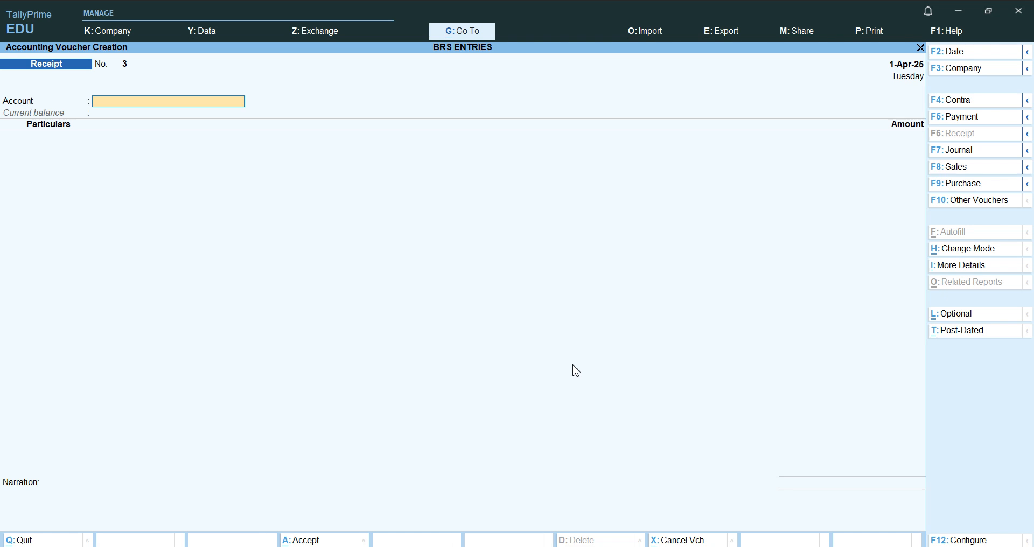
type("A")
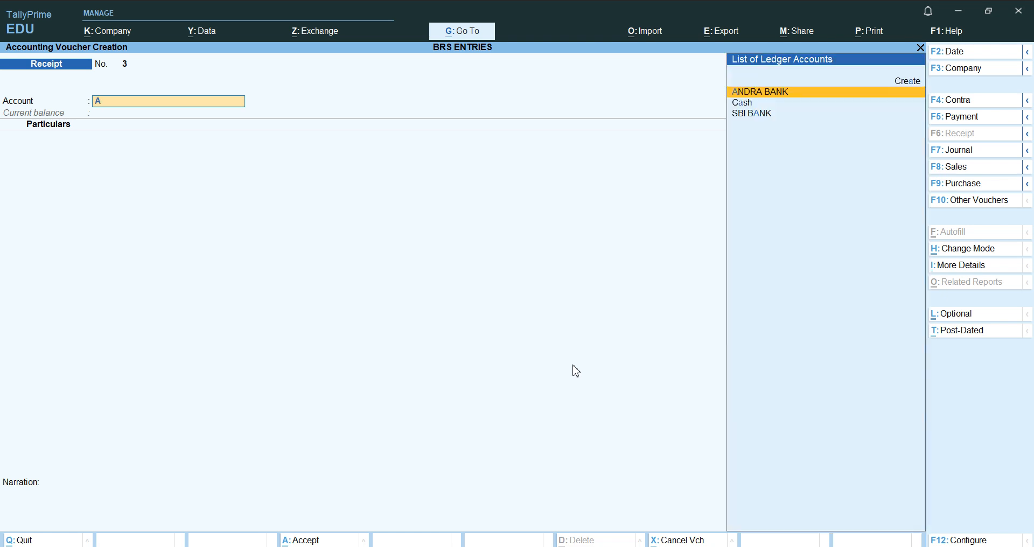
key("Return")
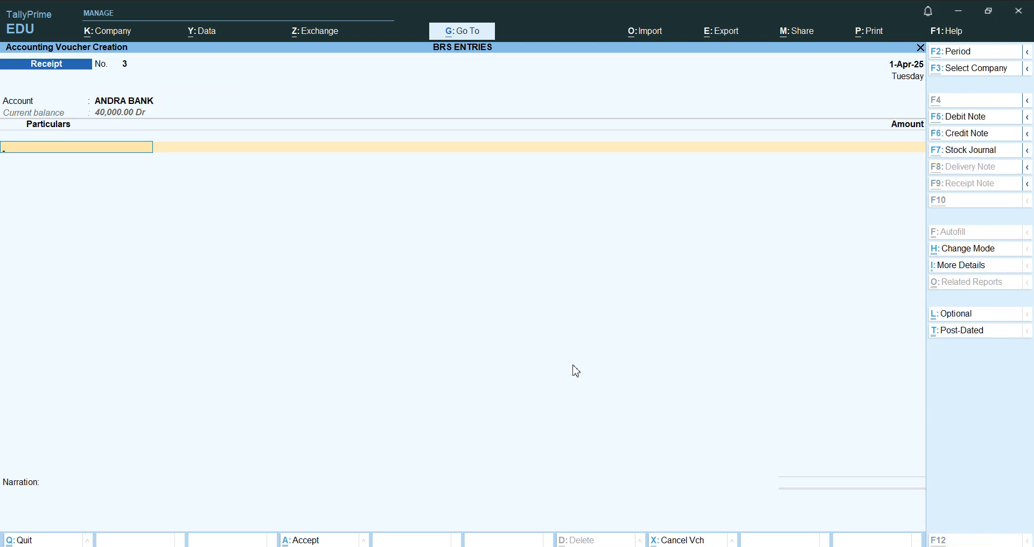
key("alt+c")
type("SURYAPIPES")
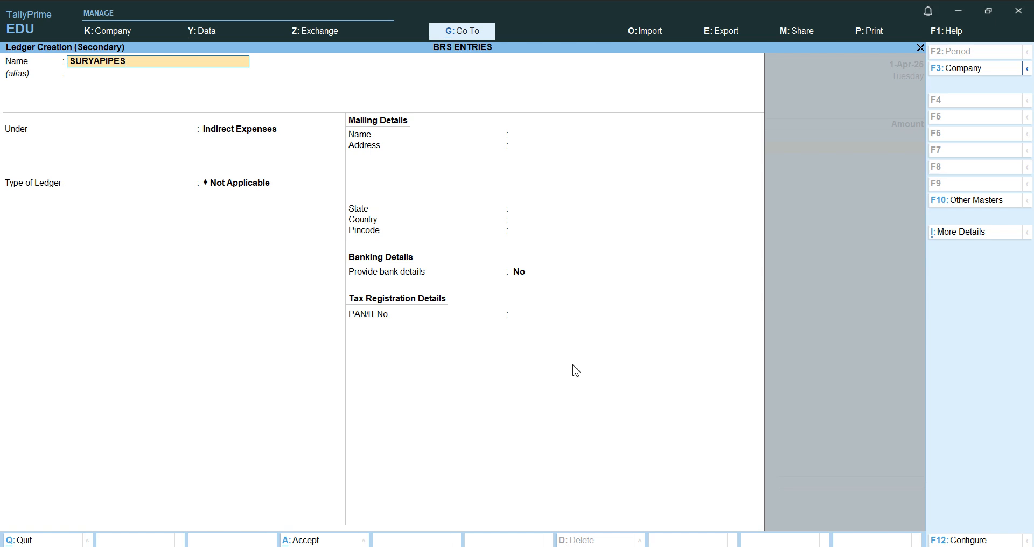
type(" PVT.LY")
key("BackSpace")
type("TD")
key("Return")
key("Return")
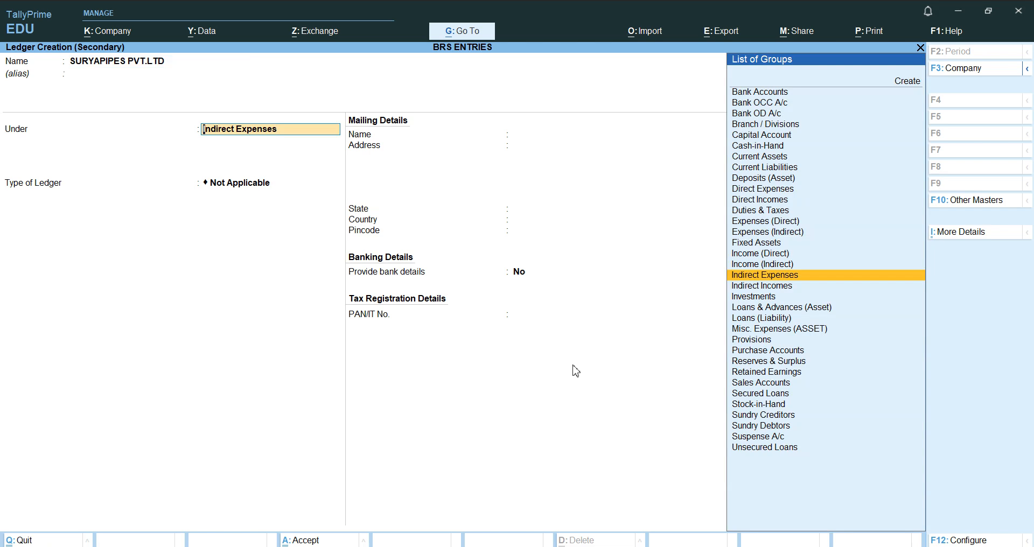
Step: Place SURYAPIPES PVT.LTD under Sundry Creditors, keep the remaining default details, and save the ledger into the Receipt voucher
type("S")
key("Down")
key("Down")
key("Down")
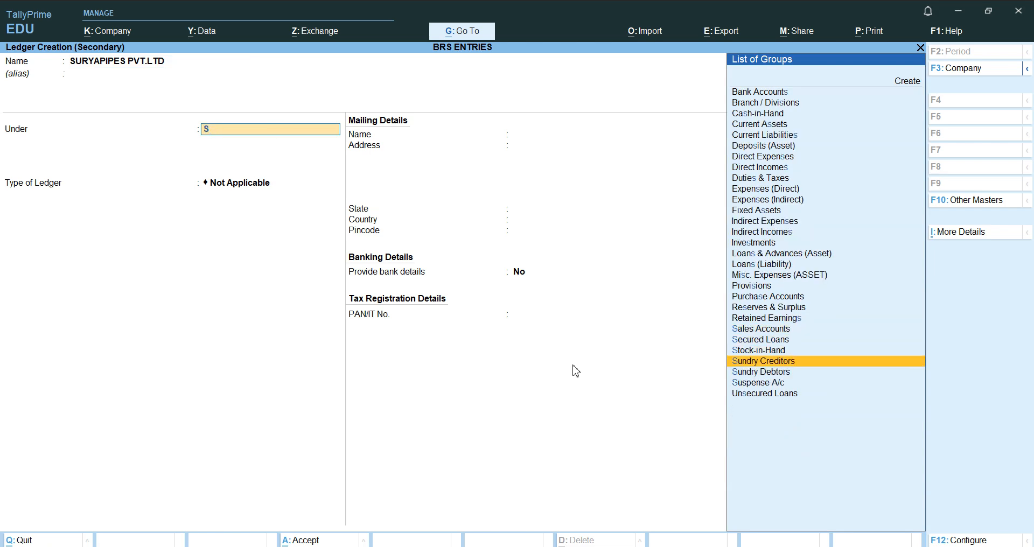
key("Return")
key("Return")
key("Return")
key("Return")
key("Return")
key("Return")
key("Return")
key("Return")
key("Return")
key("Return")
key("Return")
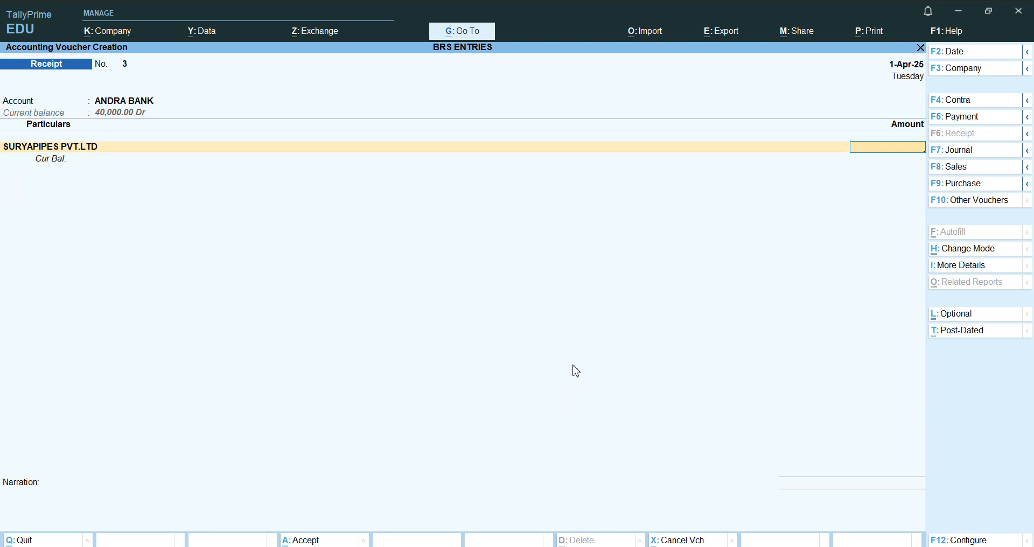
Step: Enter 25,000 from SURYAPIPES PVT.LTD, allocate it On Account, and save the ANDRA BANK Receipt voucher with a blank narration
type("25000")
key("Return")
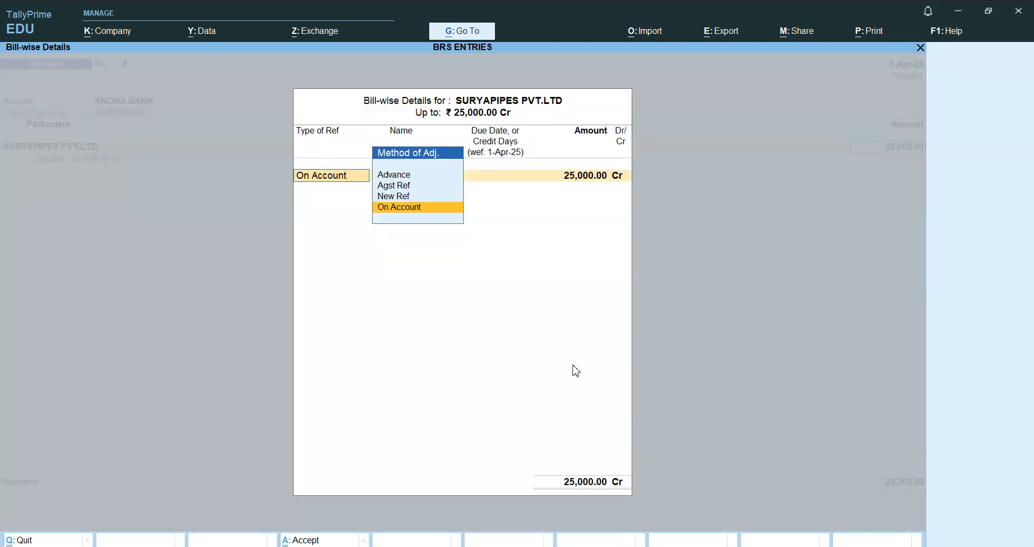
key("Return")
key("Return")
key("Return")
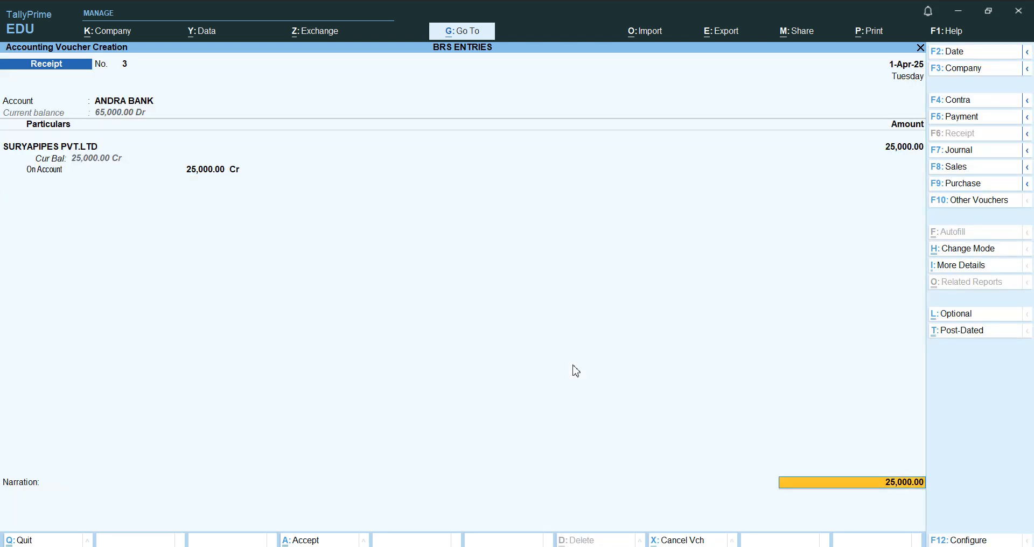
key("Return")
key("Return")
key("Return")
key("Return")
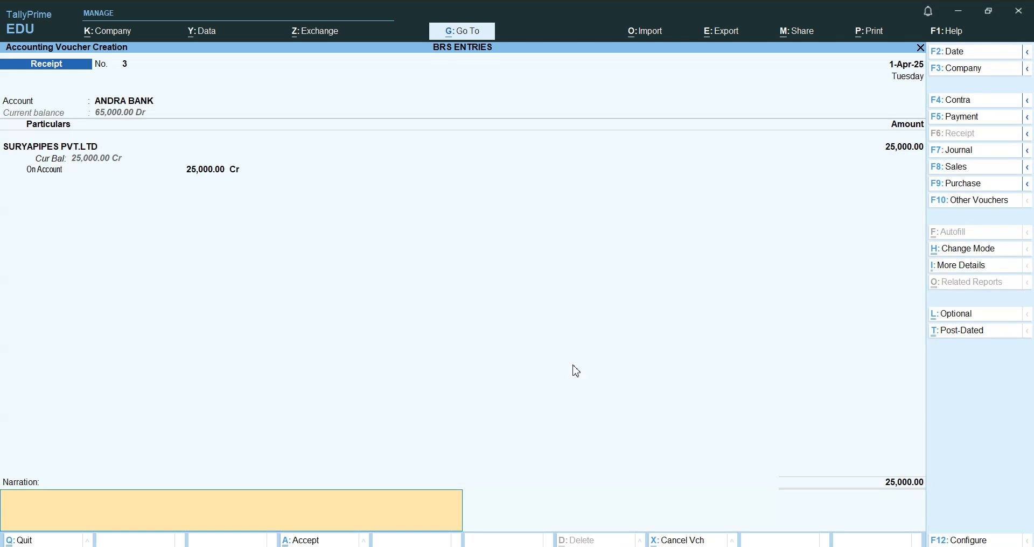
key("Return")
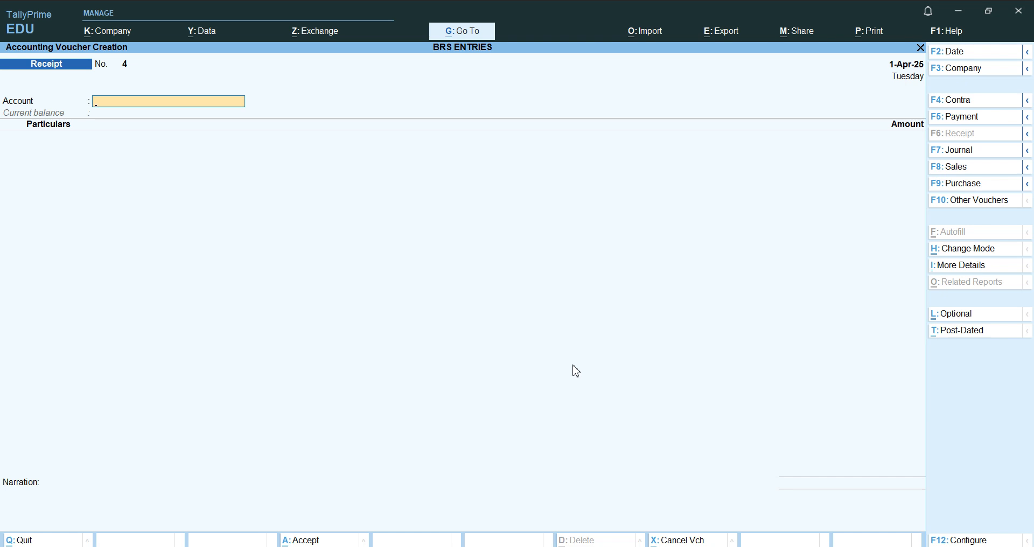
Step: Start a Contra voucher with Cash as the account and enter 6,000 against SBI BANK
key("F4")
type("C")
key("Return")
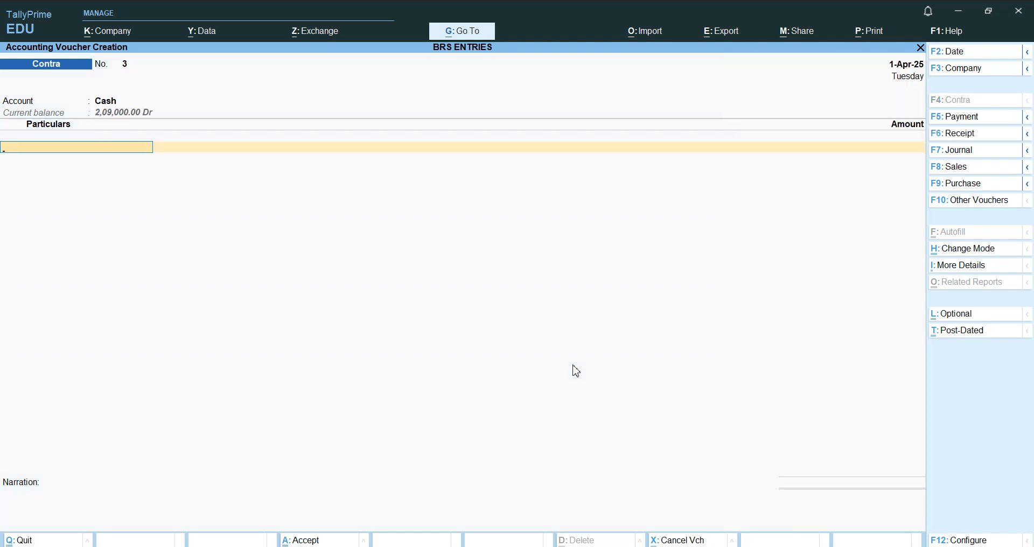
type("S")
key("Return")
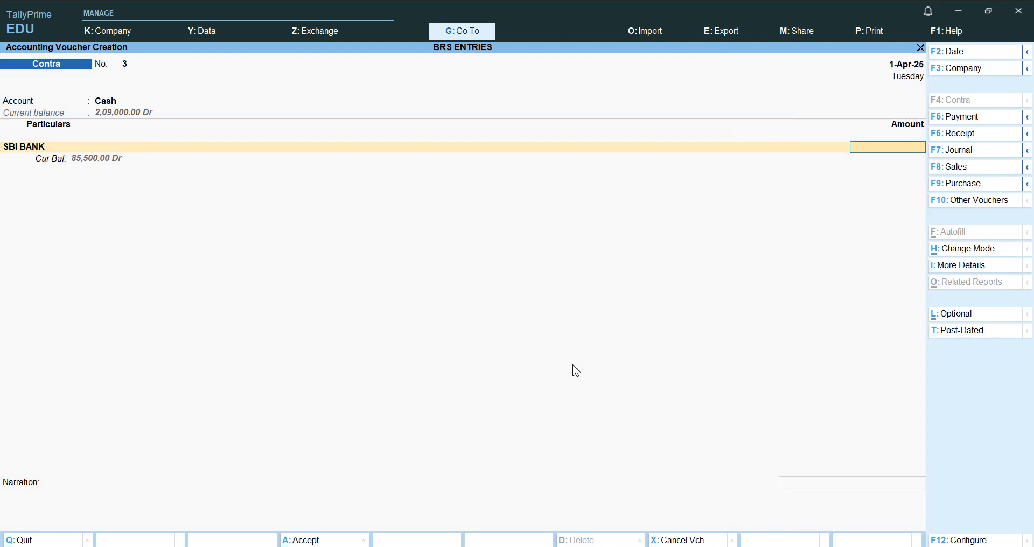
type("6000")
key("Return")
Step: Allocate the SBI BANK amount as Cheque with a blank instrument number dated 1-Apr-25, and save the Contra voucher with no narration
key("Return")
key("Return")
key("Return")
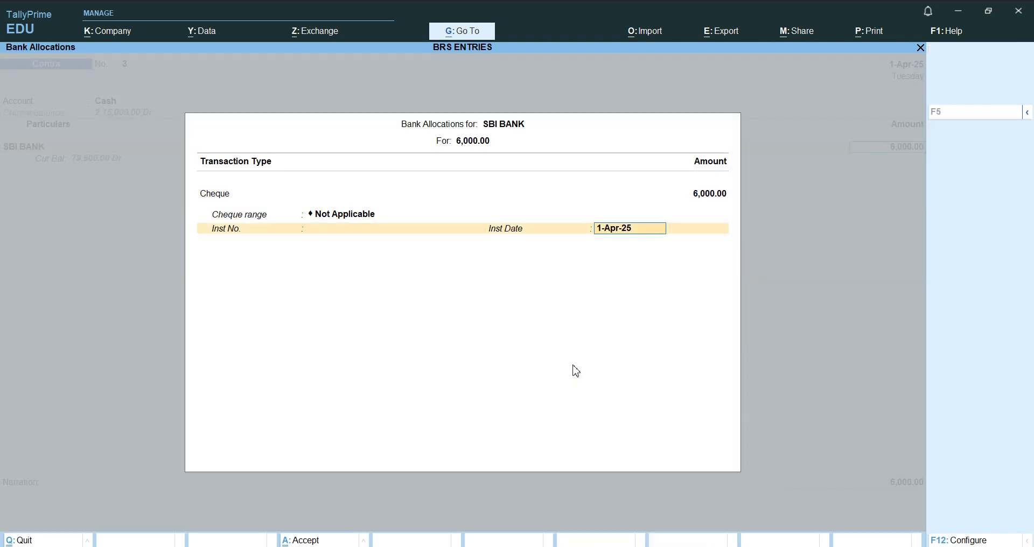
key("Return")
key("Return")
key("Return")
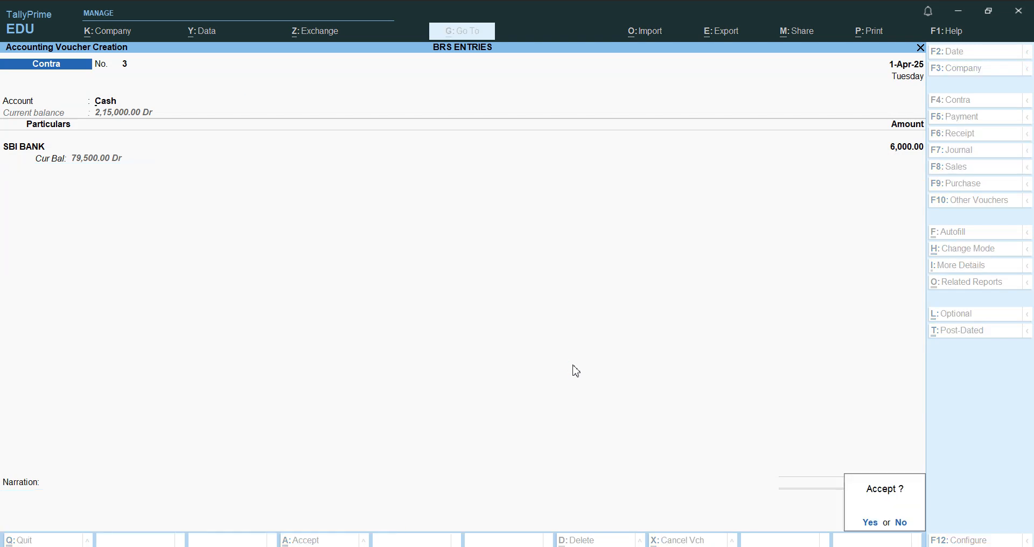
key("Return")
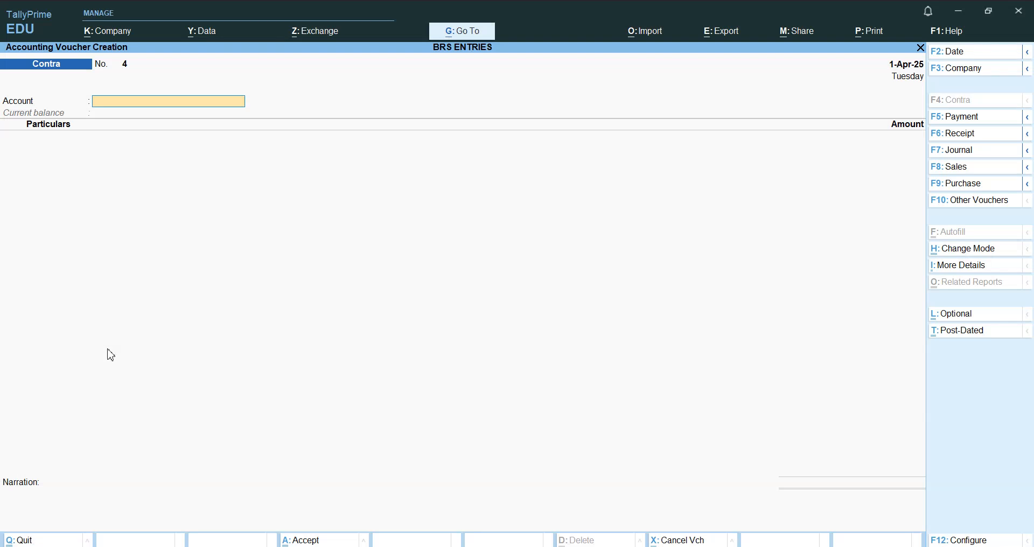
Step: Leave voucher entry and examine the Cheque Printing report for ANDRA BANK in the Banking utilities
key("Escape")
key("Return")
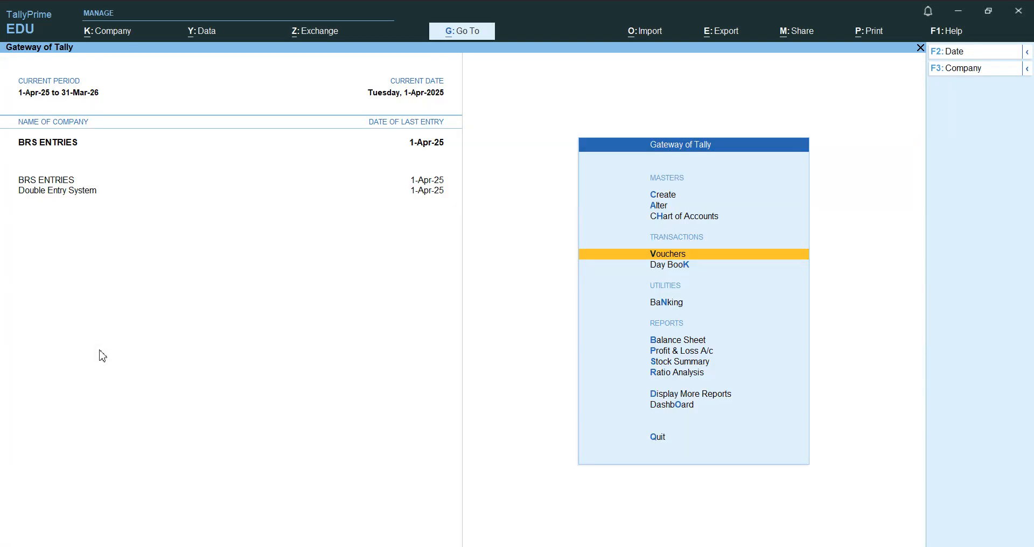
key("Down")
key("Down")
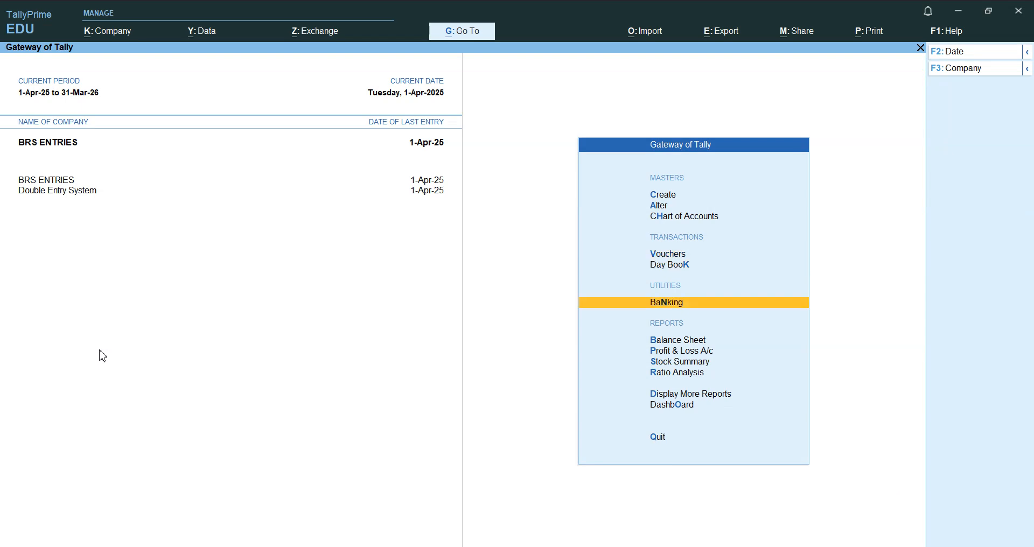
key("Return")
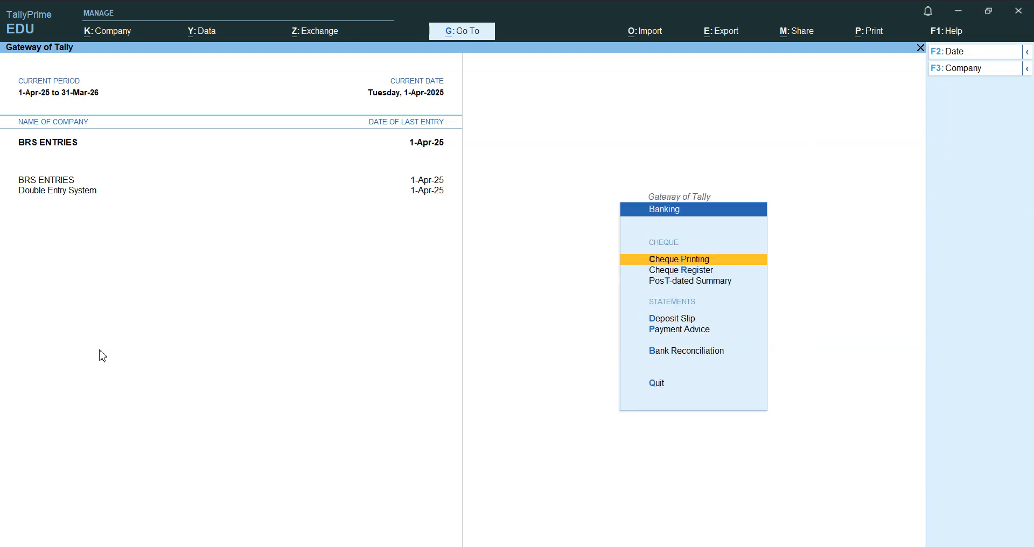
key("Return")
key("Return")
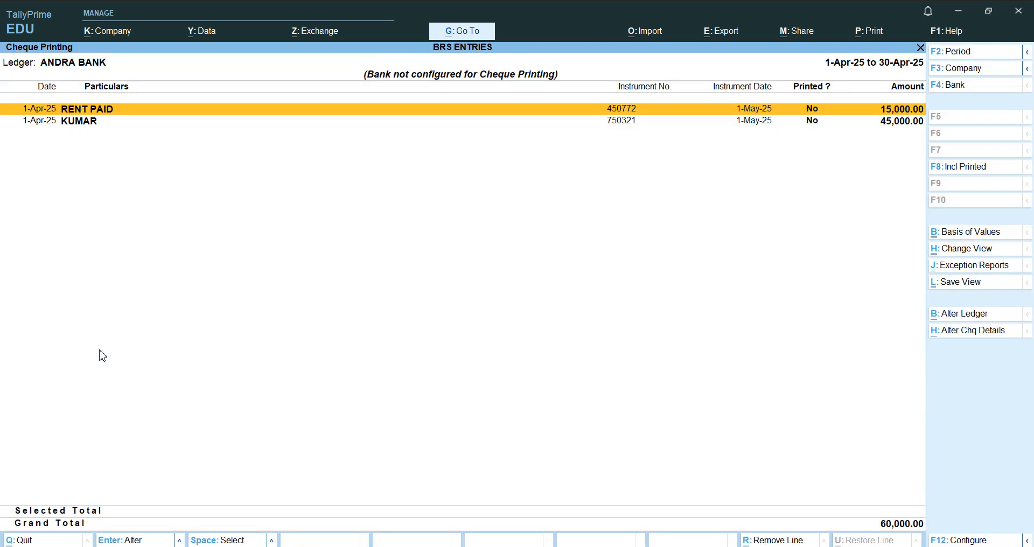
key("Escape")
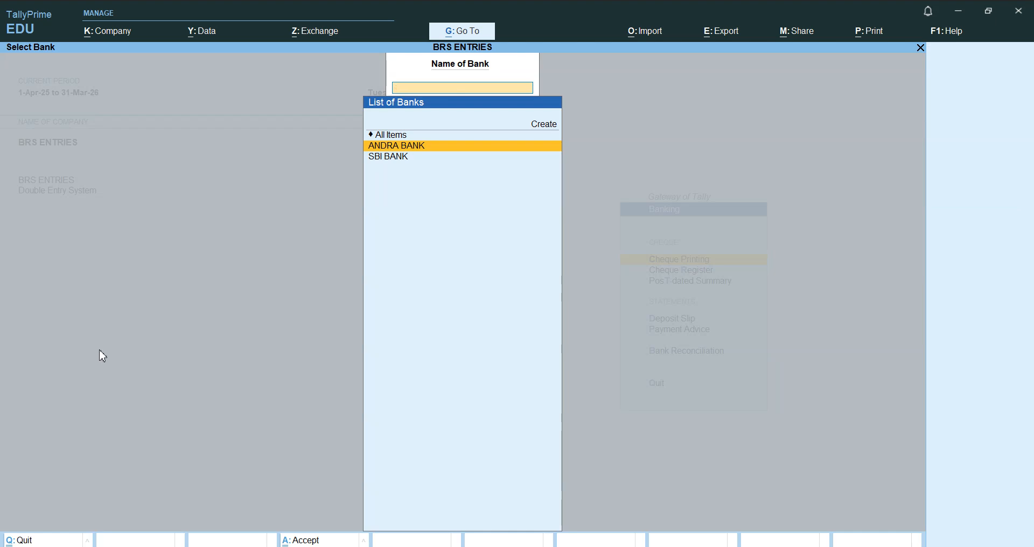
key("Escape")
Step: Review the bank-wise Cheque Register and the Post-dated Summary for ANDRA BANK
key("Down")
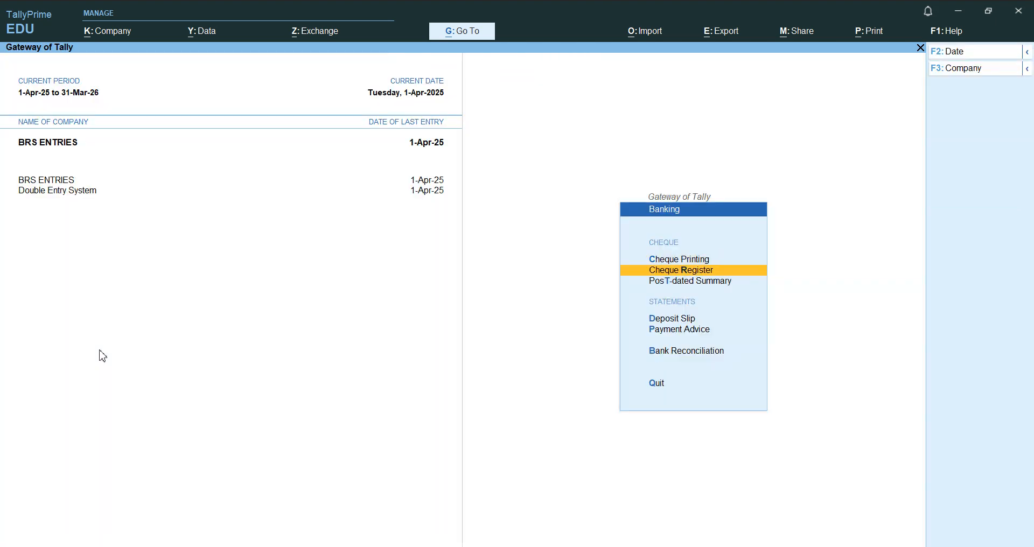
key("Return")
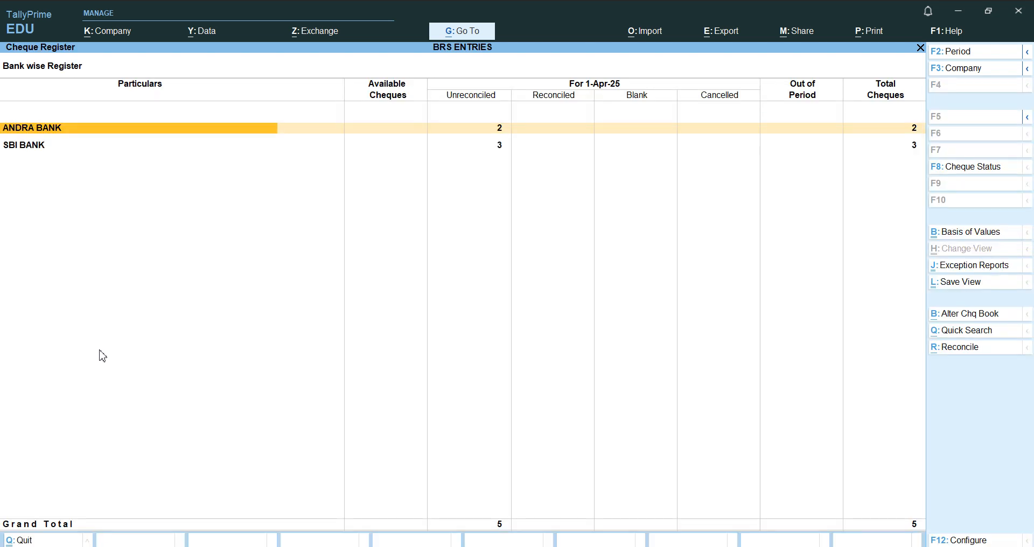
key("Escape")
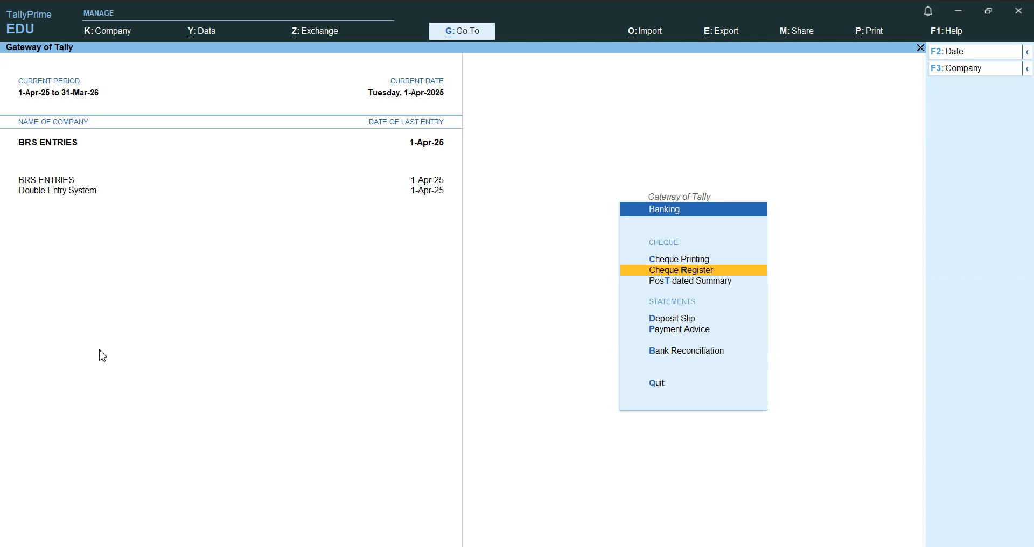
key("Down")
key("Return")
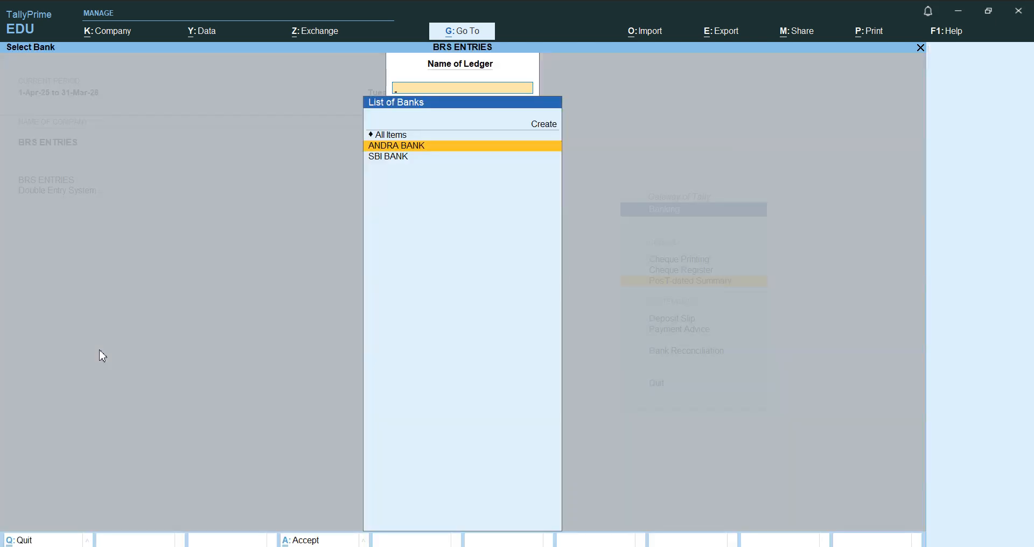
key("Return")
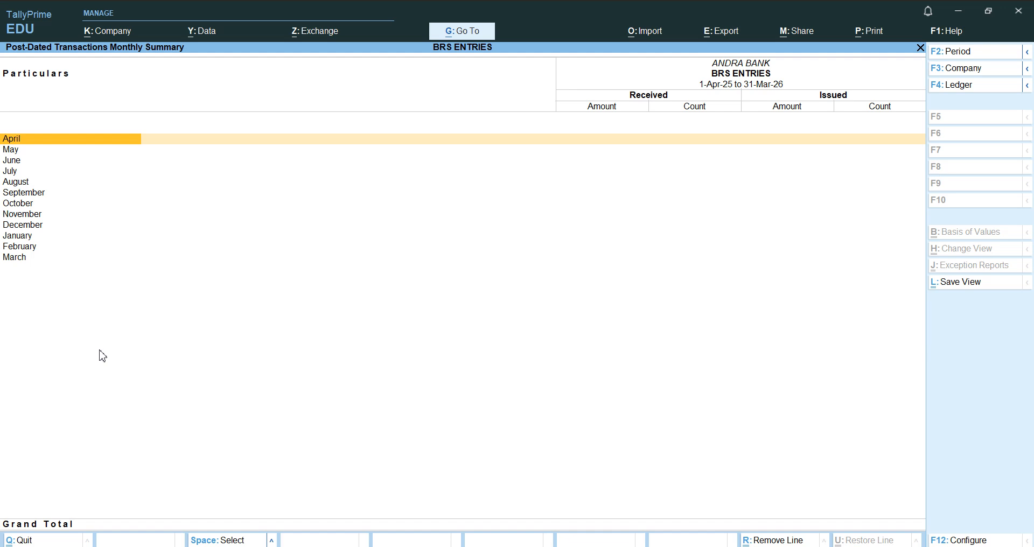
key("Escape")
key("Escape")
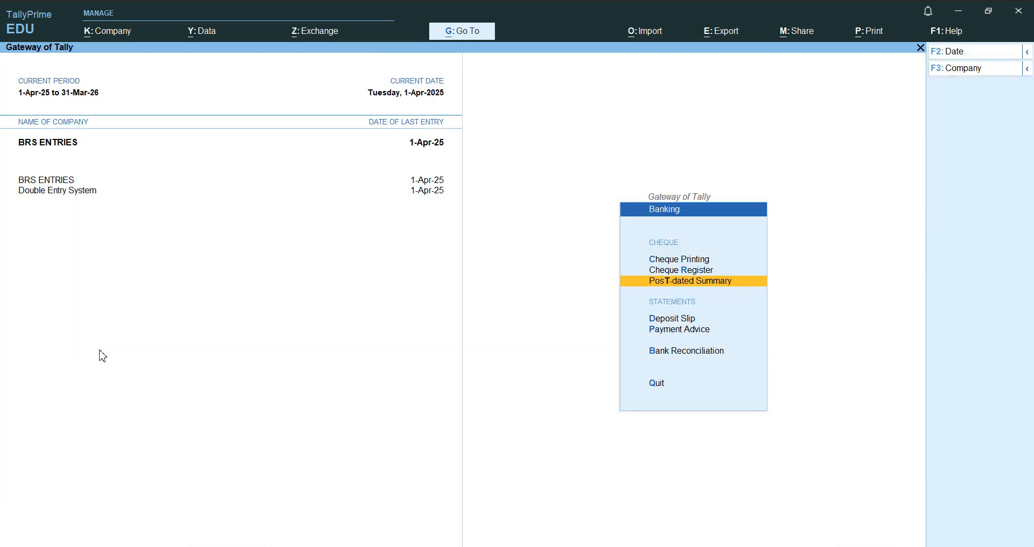
Step: Examine ANDRA BANK's cheque Deposit Slip, including the SURYAPIPES PVT.LTD receipt voucher, without altering it
key("Down")
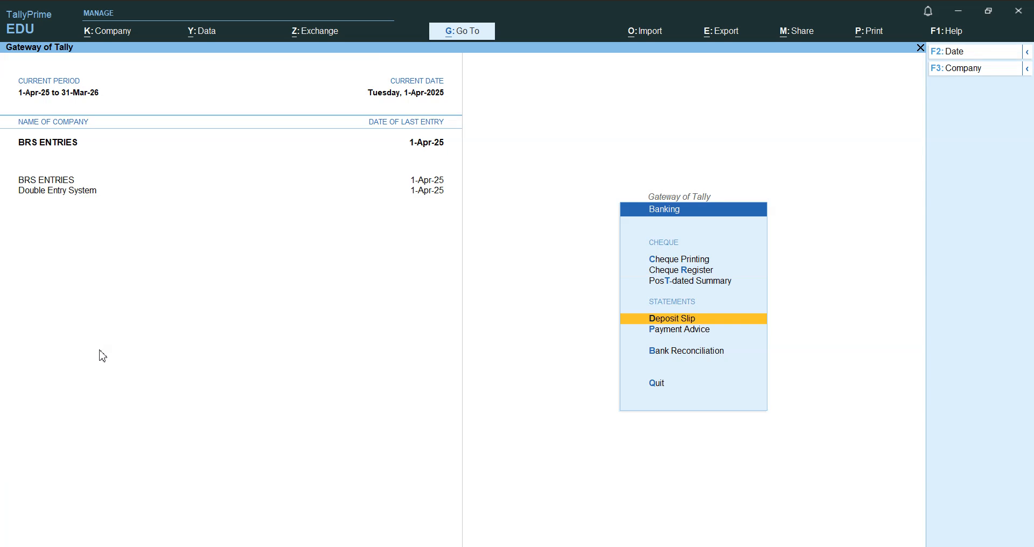
key("Return")
key("Return")
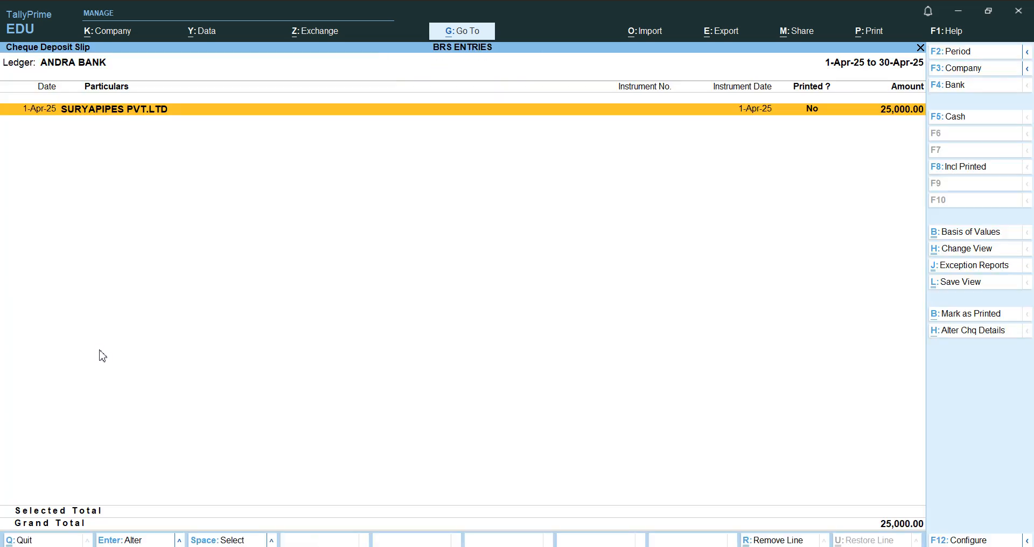
key("Return")
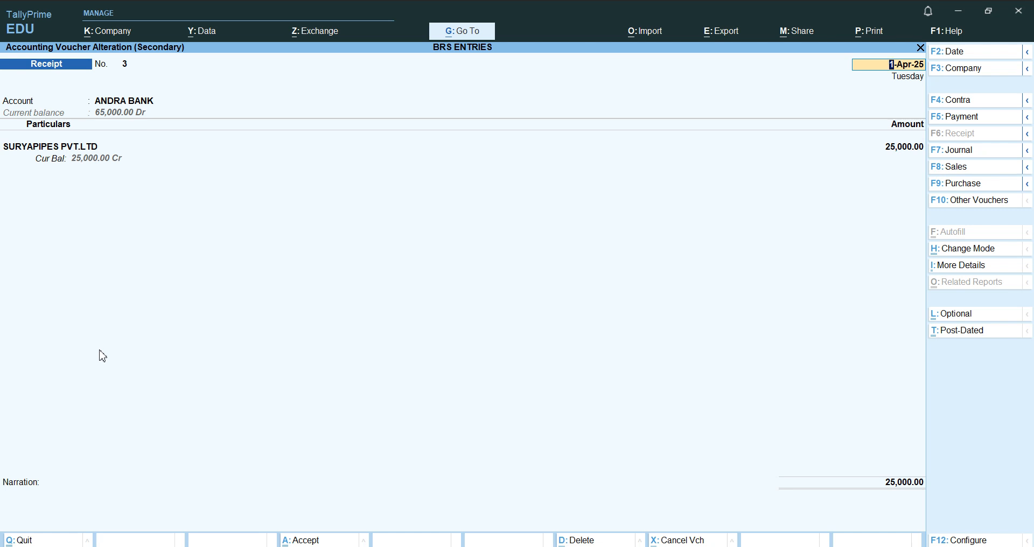
key("BackSpace")
key("Escape")
key("Escape")
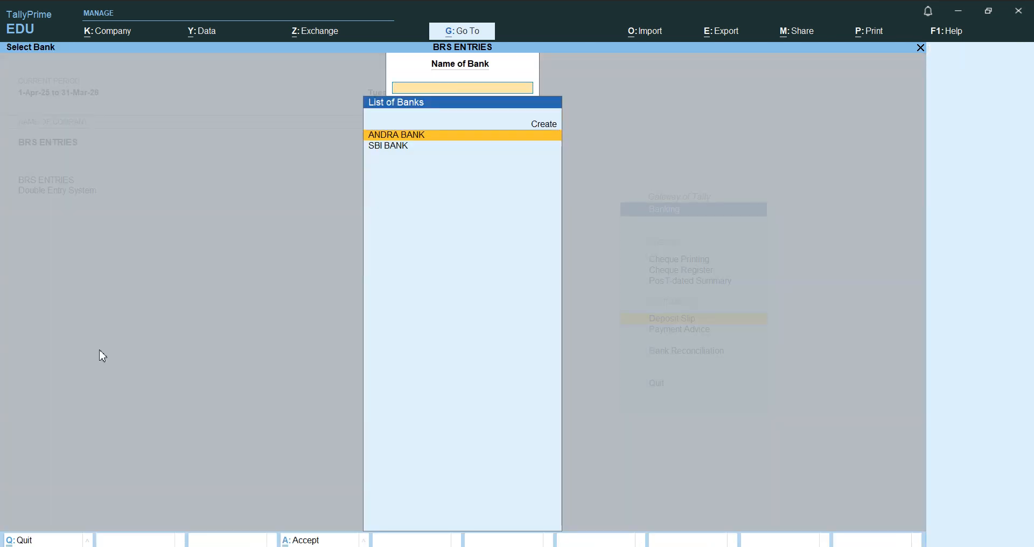
key("Escape")
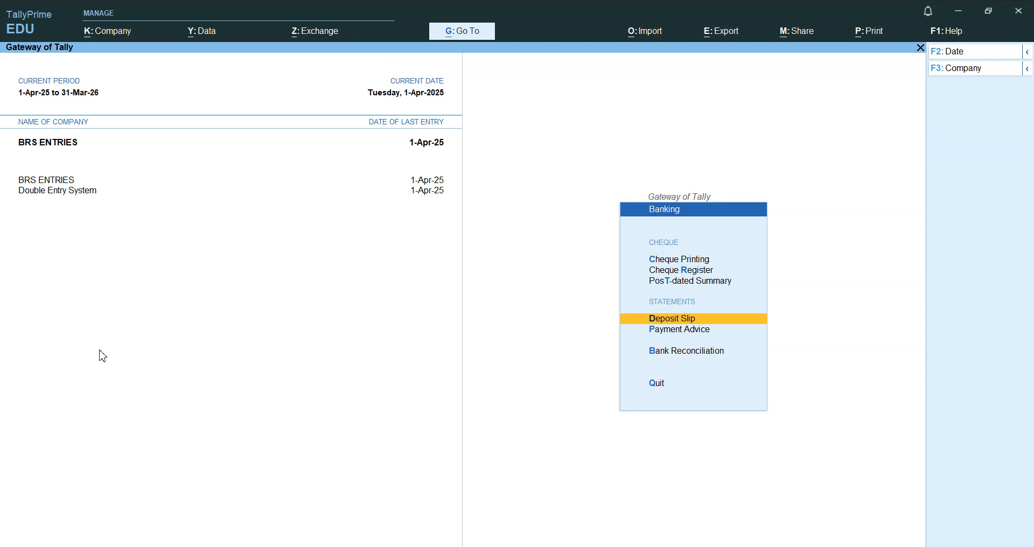
Step: Open Bank Reconciliation for ANDRA BANK and set the Cash contra entry's bank date to 1-Jun-25
key("Down")
key("Down")
key("Return")
key("Return")
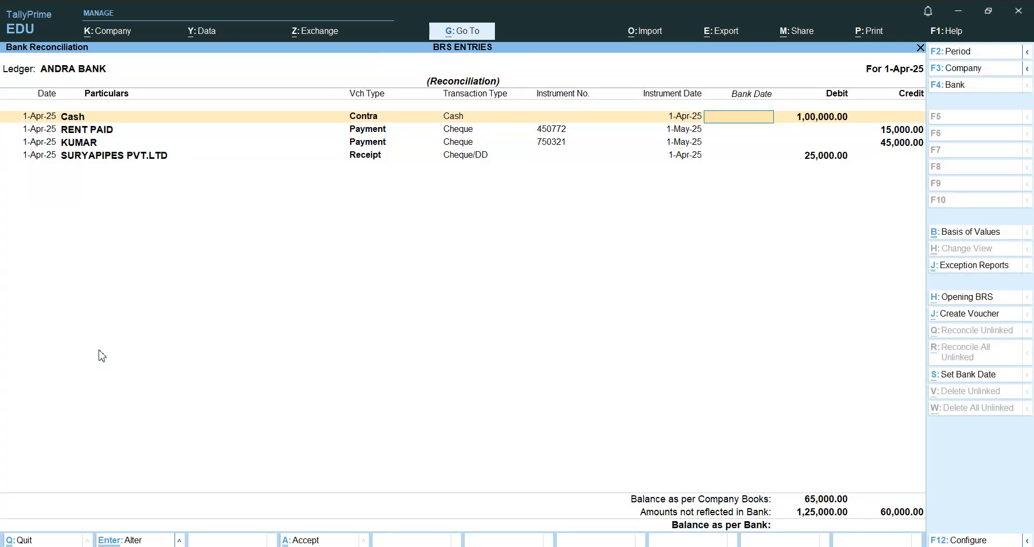
type("-6-2025")
key("Return")
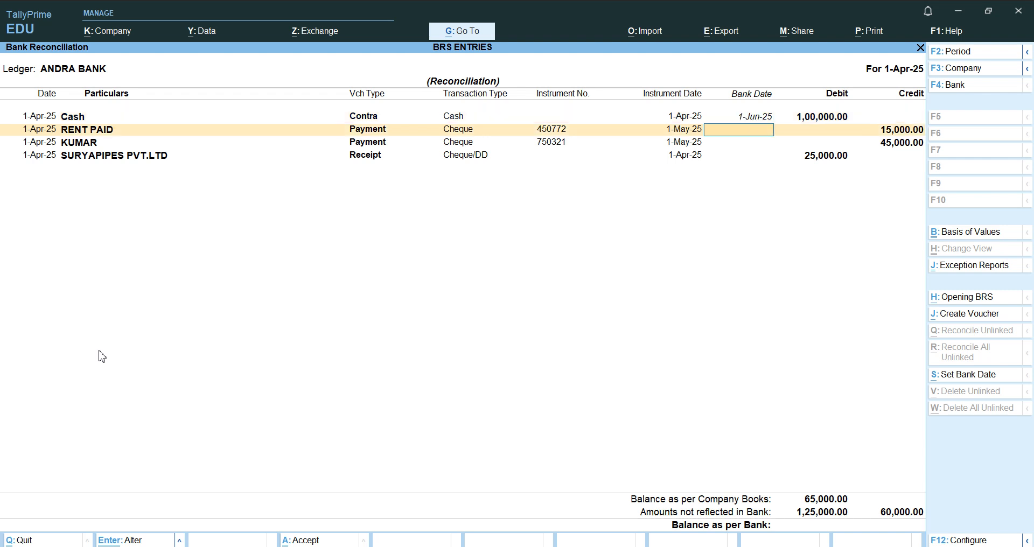
Step: Set the RENT PAID payment's bank date to 1-Jun-25 in the ANDRA BANK reconciliation
type("16-2025")
key("BackSpace")
key("BackSpace")
key("BackSpace")
key("BackSpace")
key("BackSpace")
key("BackSpace")
key("BackSpace")
type("1-6-2025")
key("Return")
Step: Set bank dates of 1-Jul-25 for the 45,000 payment and 1-Aug-25 for the SURYAPIPES PVT.LTD receipt, and save the reconciliation
type("1-7")
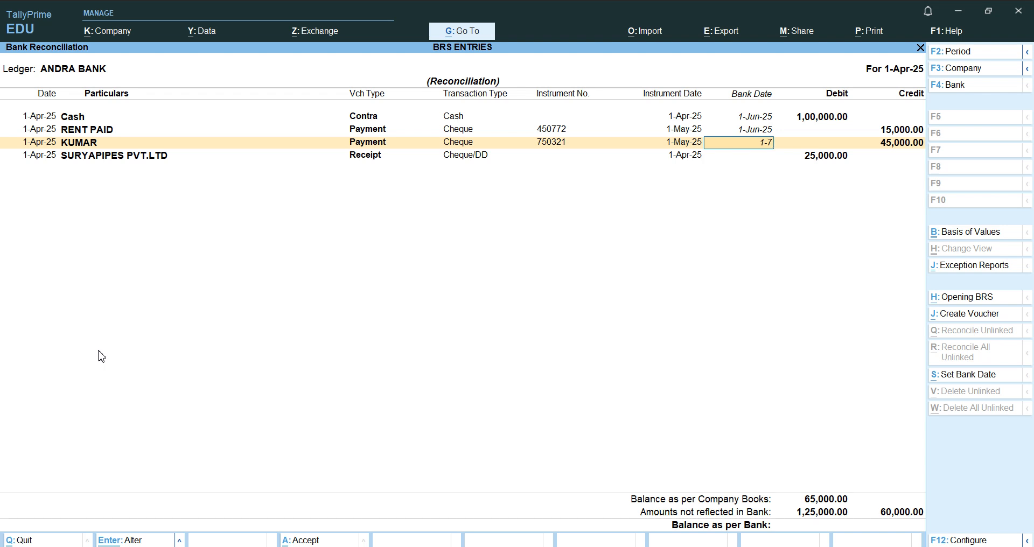
type("-2025")
key("Return")
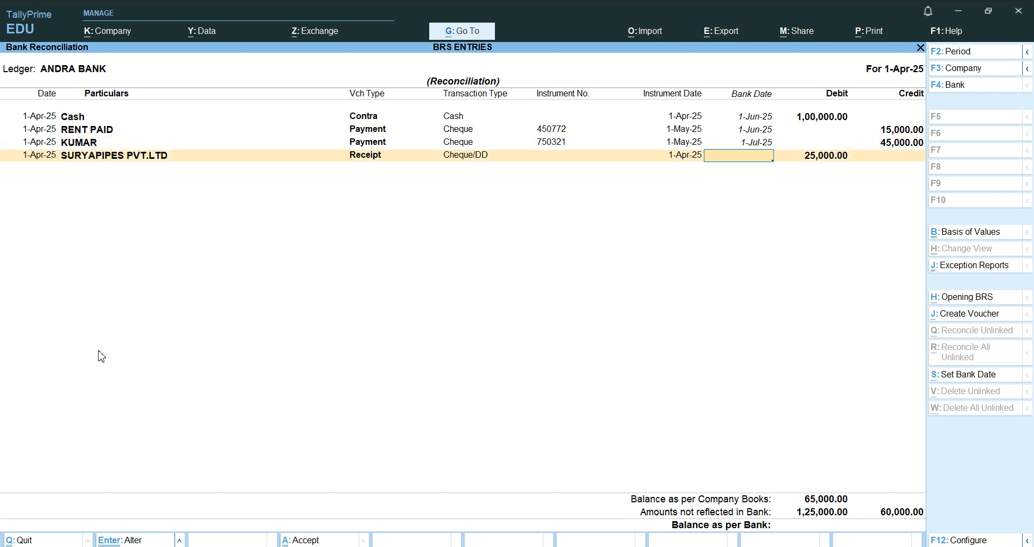
type("1-")
type("8-202")
type("5")
key("Return")
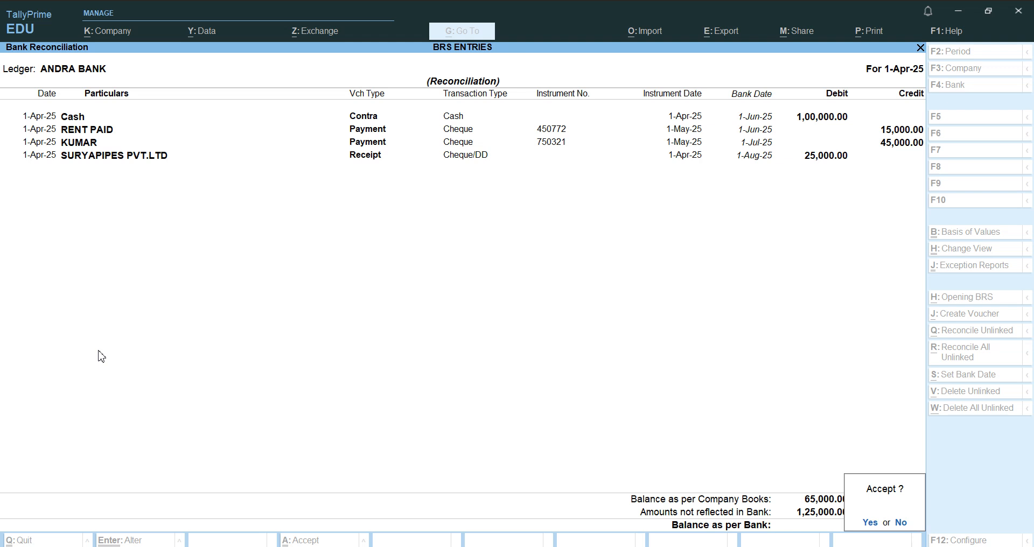
key("Return")
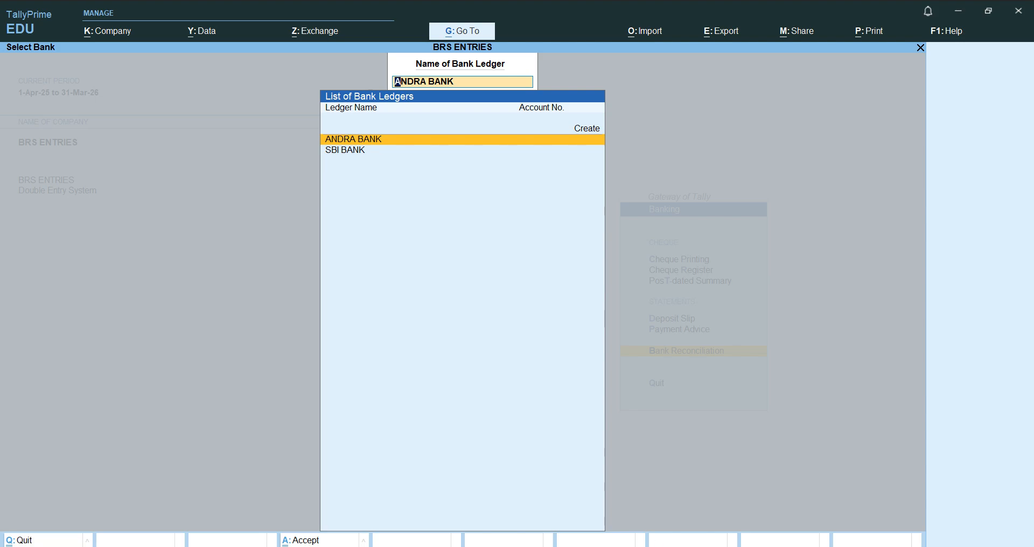
Step: Switch to Busy 21 and open the Features / Options configuration for the BRS ENTRY company
left_click(627, 526)
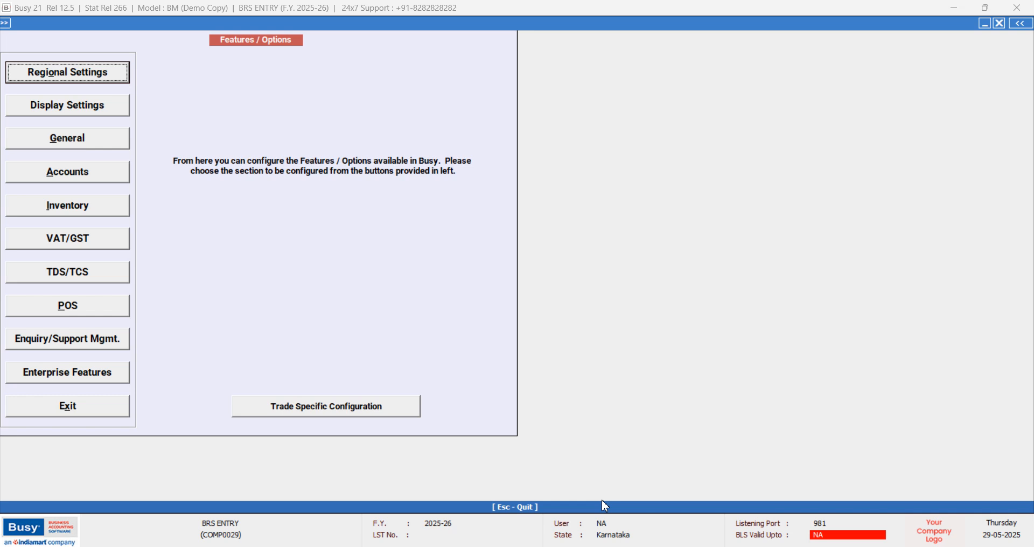
key("Escape")
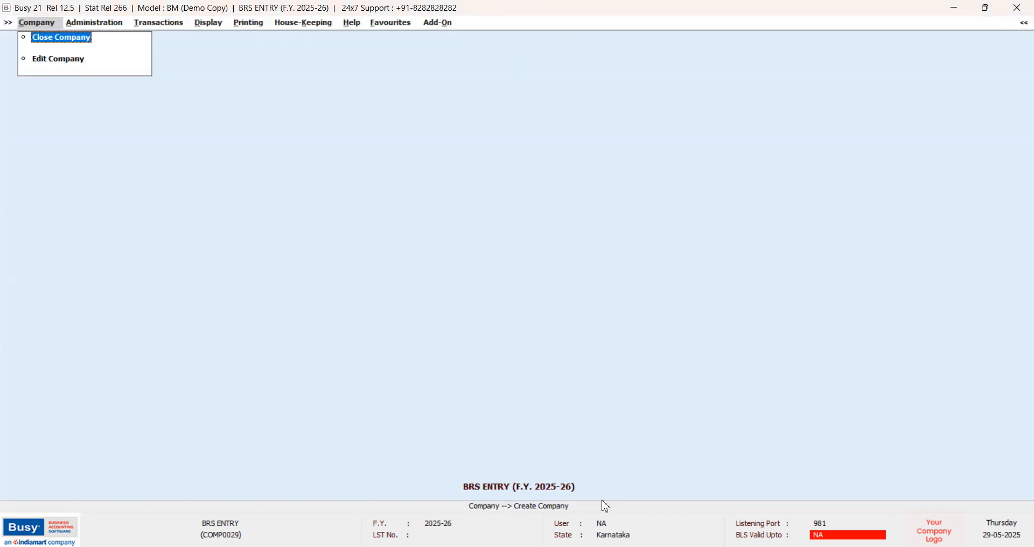
key("Right")
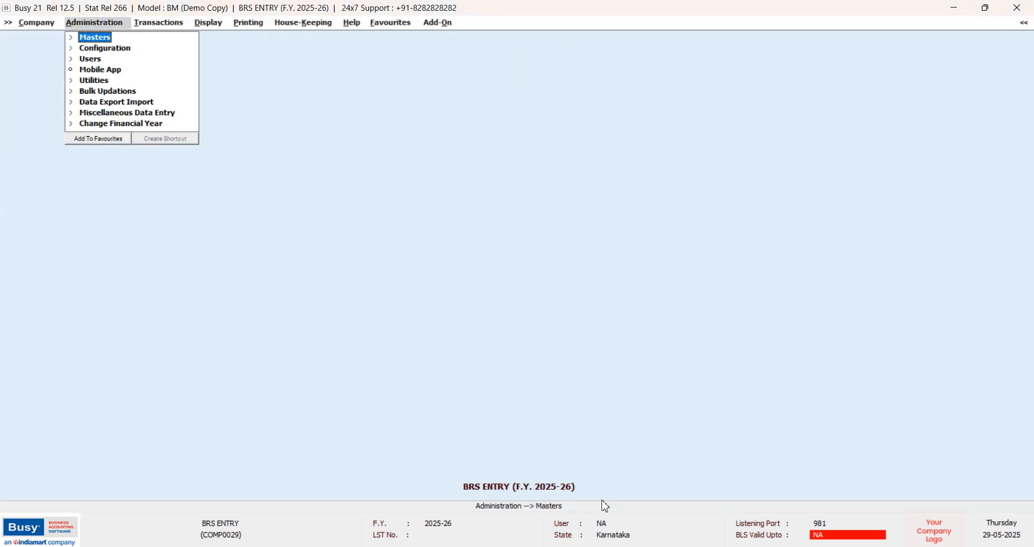
key("Return")
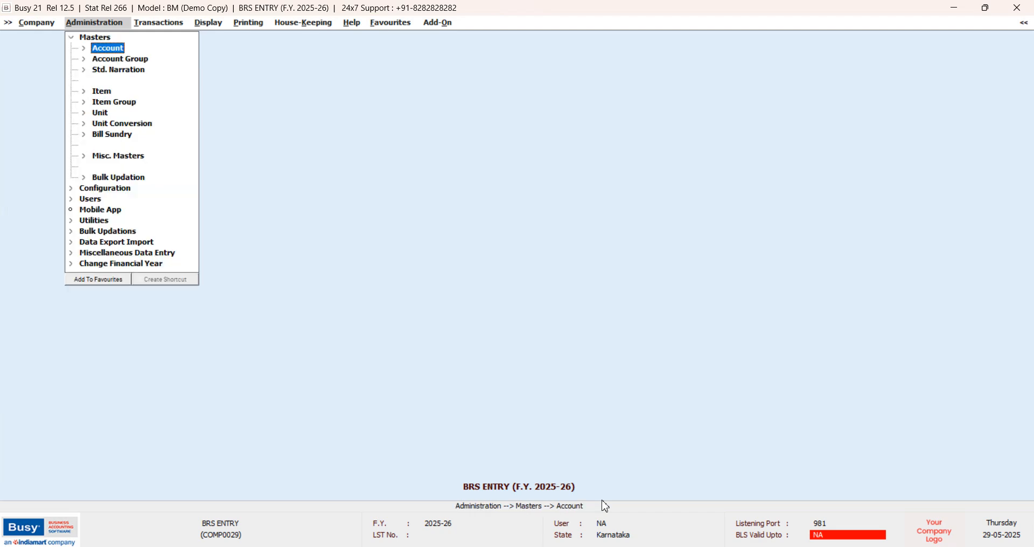
key("Escape")
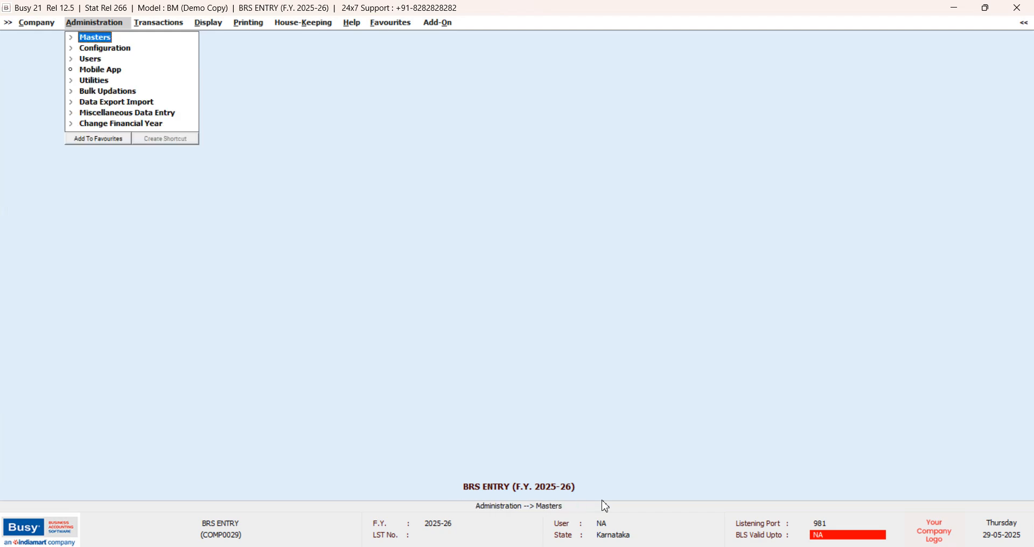
key("Down")
key("Return")
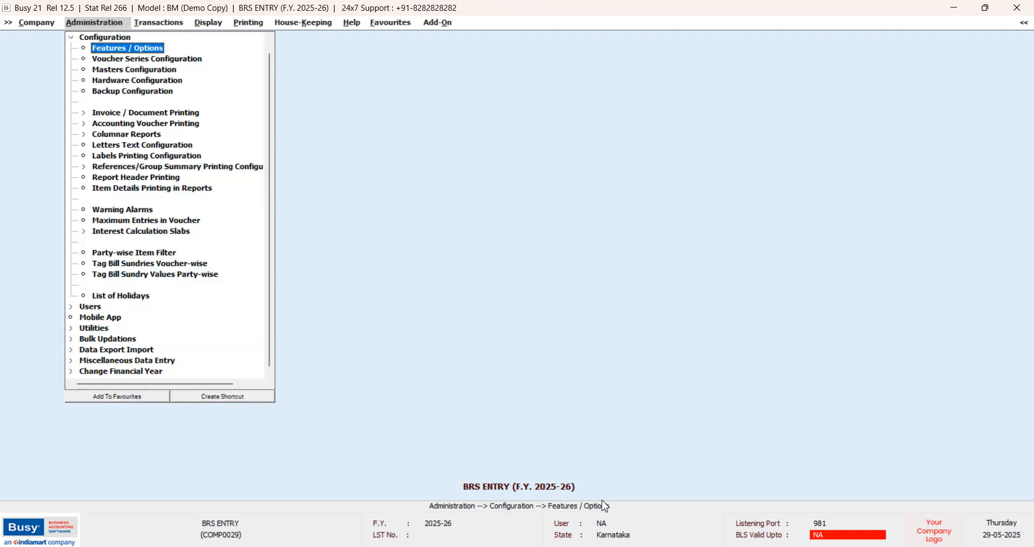
key("Return")
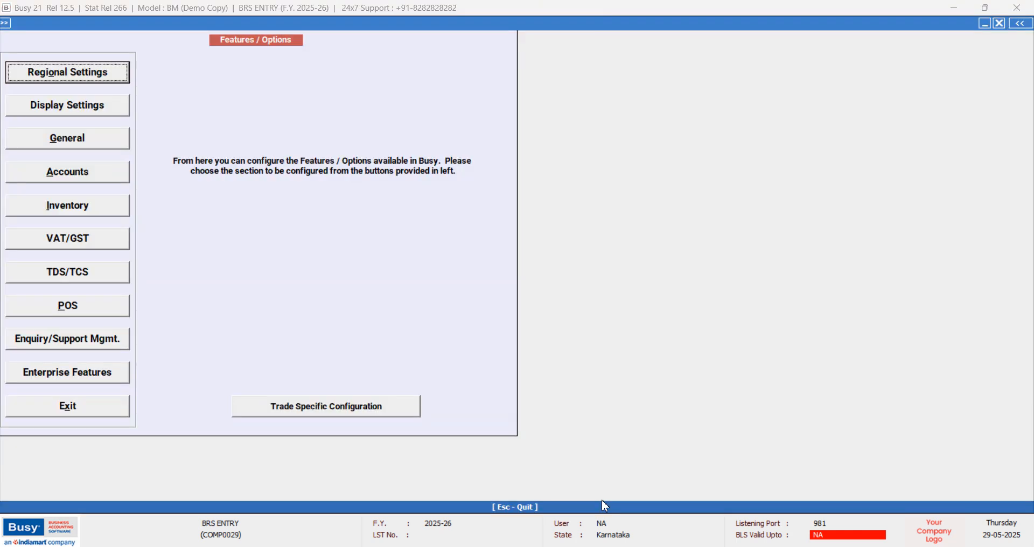
Step: Open the Accounts section of the Features / Options configuration
key("Escape")
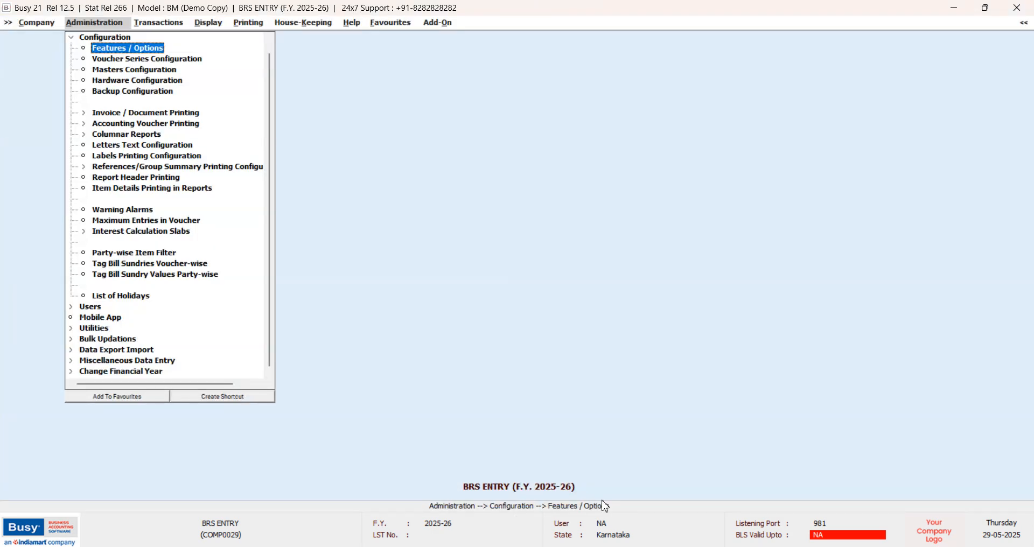
key("Return")
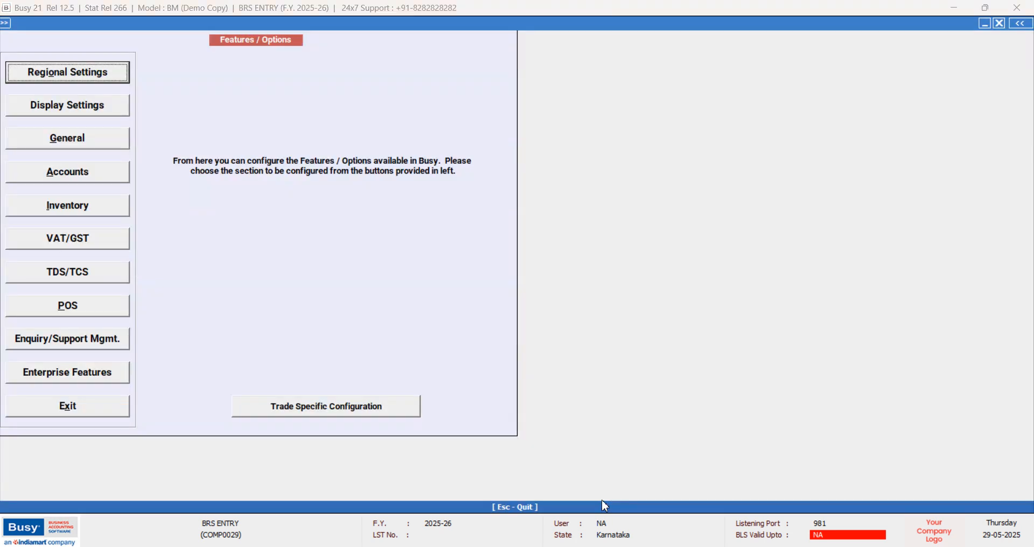
key("Down")
key("Down")
key("Down")
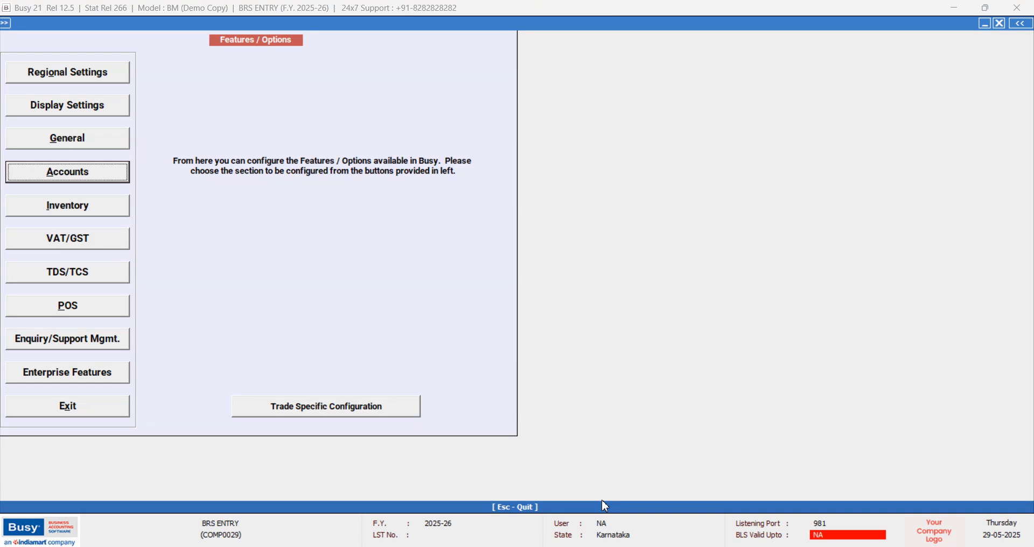
key("Return")
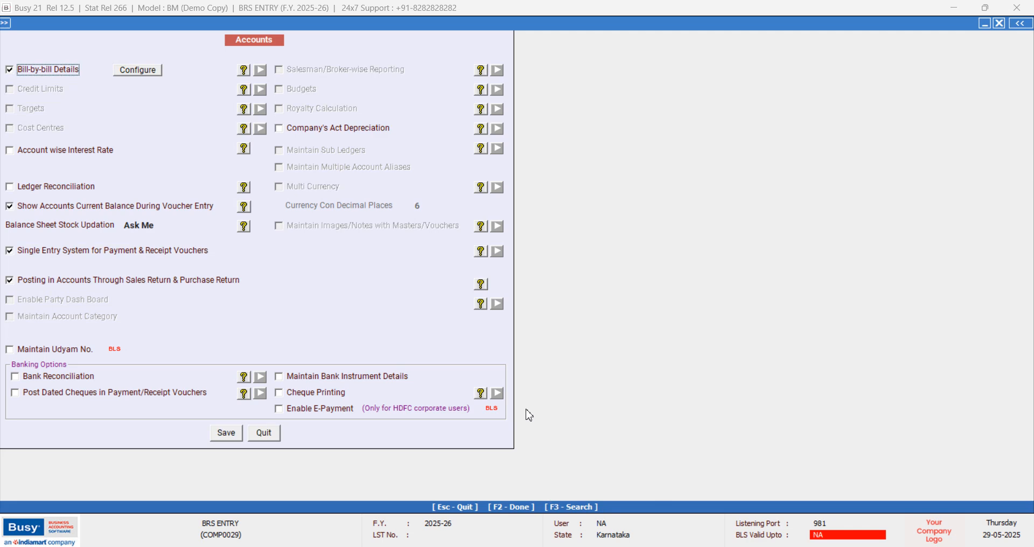
Step: Enable Bank Reconciliation, Post Dated Cheques, Maintain Bank Instrument Details and Cheque Printing, then save and leave the configuration
left_click(19, 379)
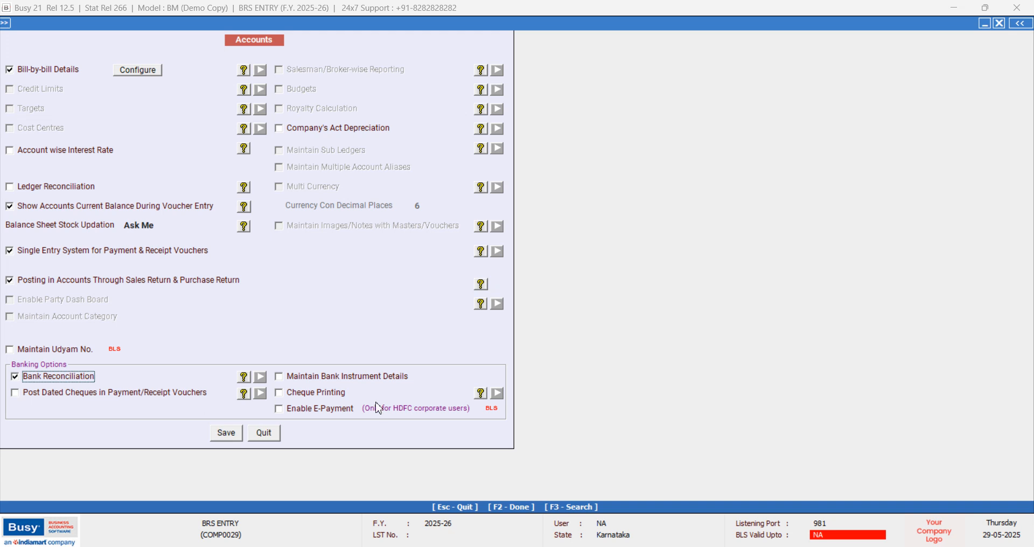
left_click(16, 394)
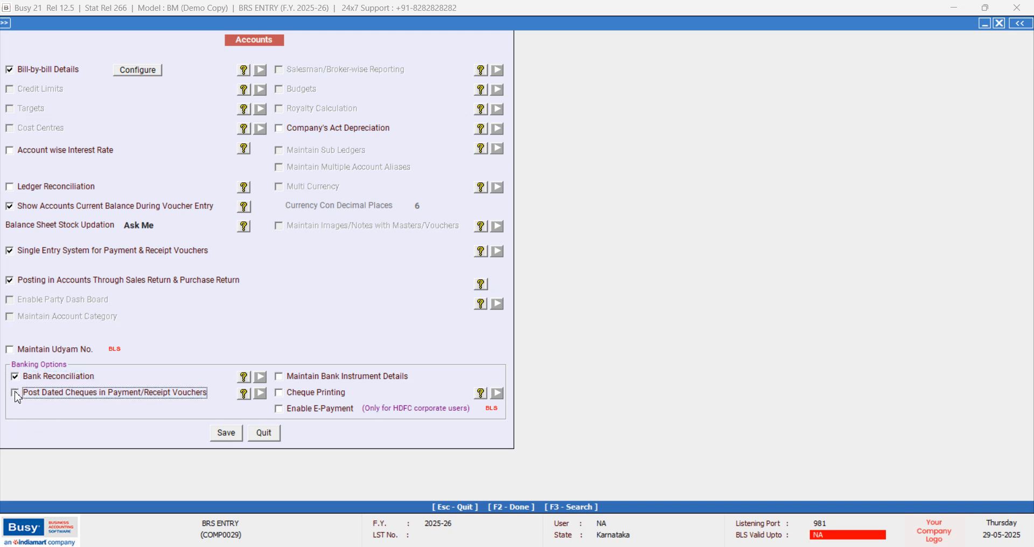
left_click(280, 377)
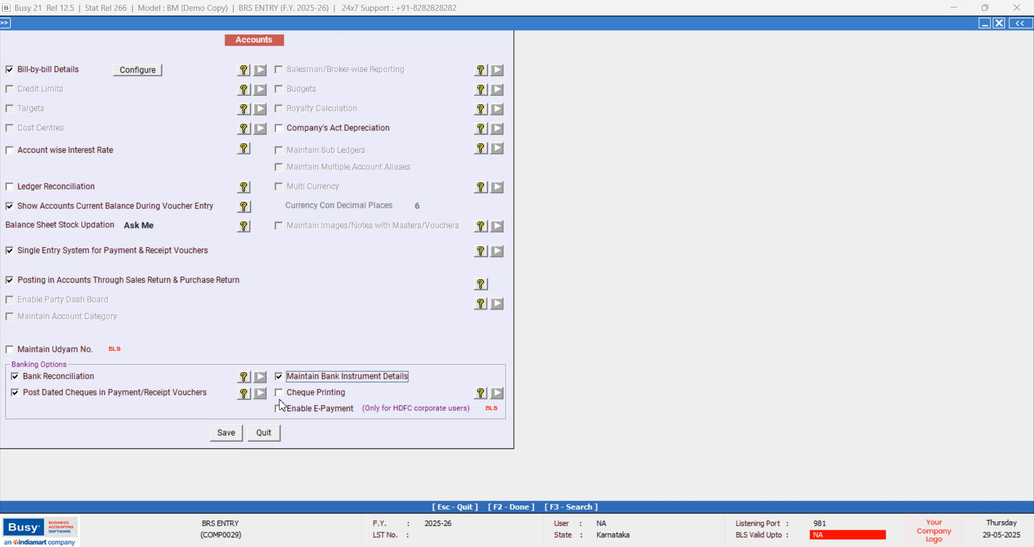
left_click(279, 394)
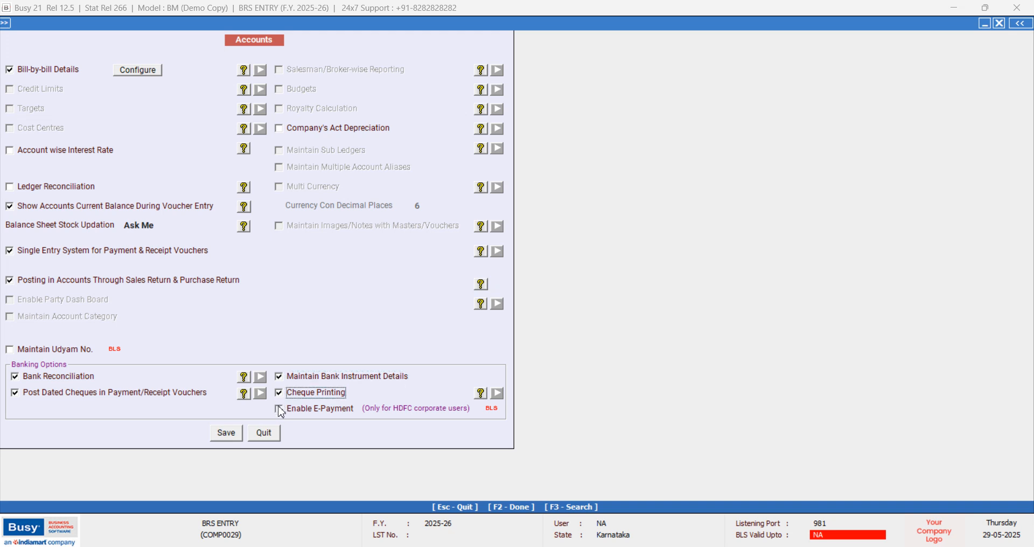
left_click(232, 437)
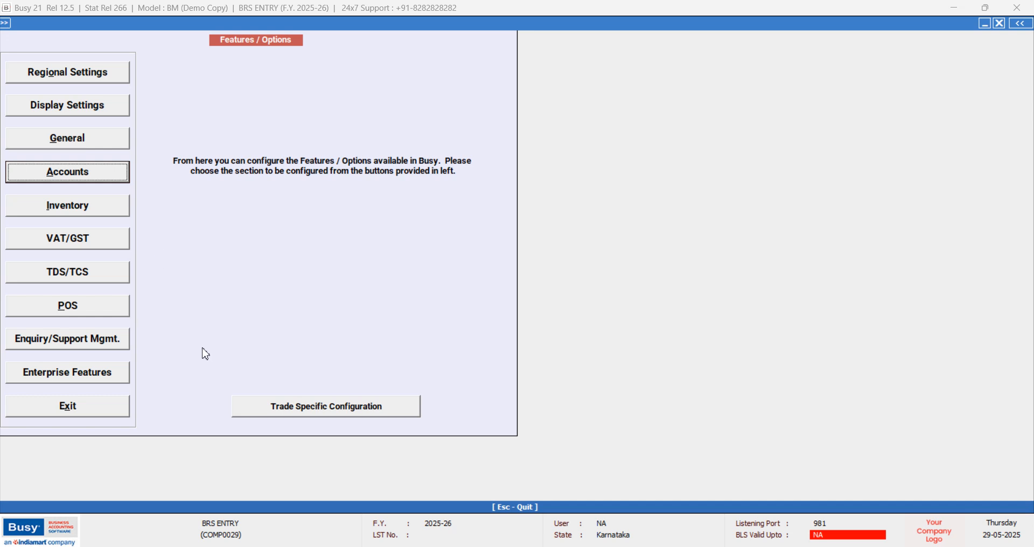
key("Escape")
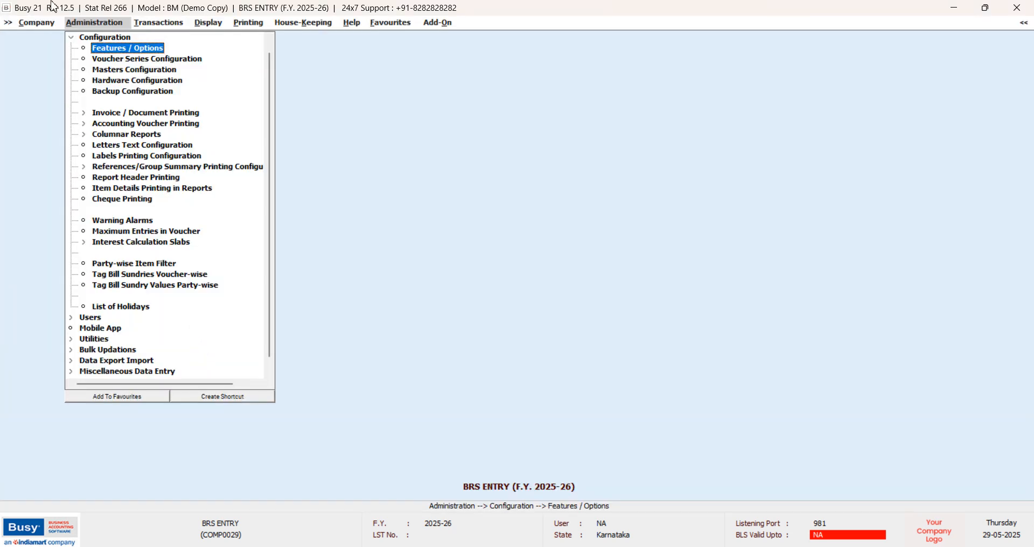
Step: Open a new receipt voucher for entry
left_click(160, 27)
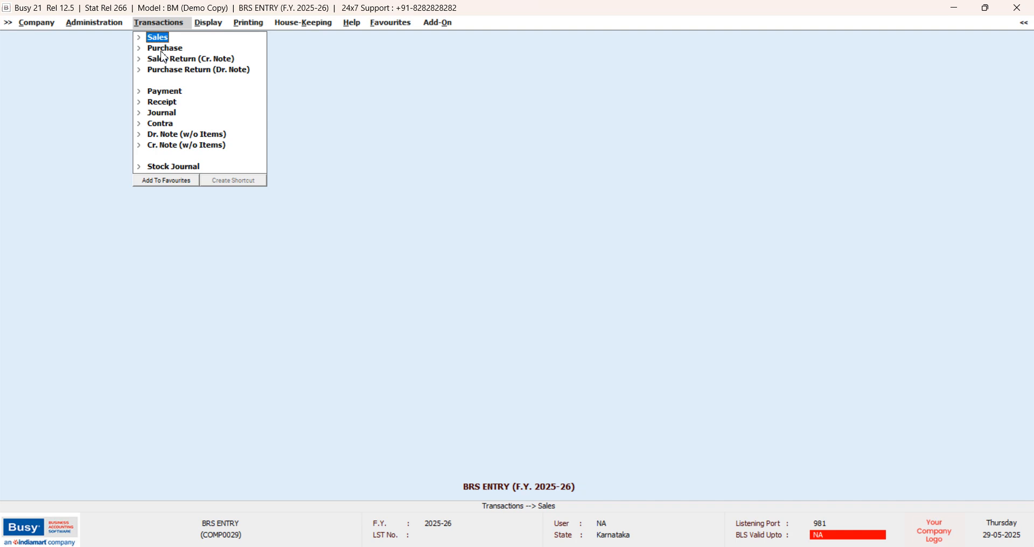
key("Down")
key("Down")
key("Down")
key("Down")
key("Down")
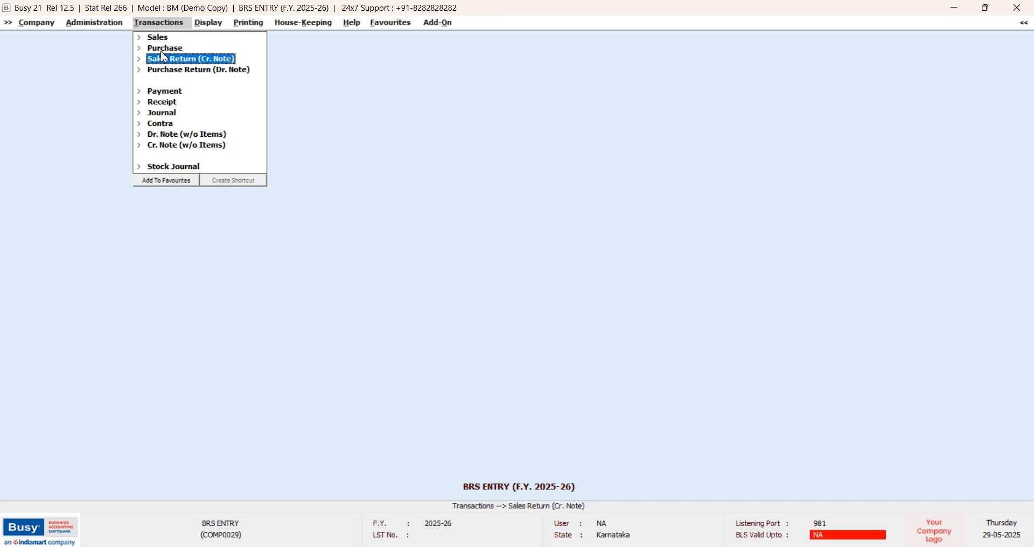
key("Return")
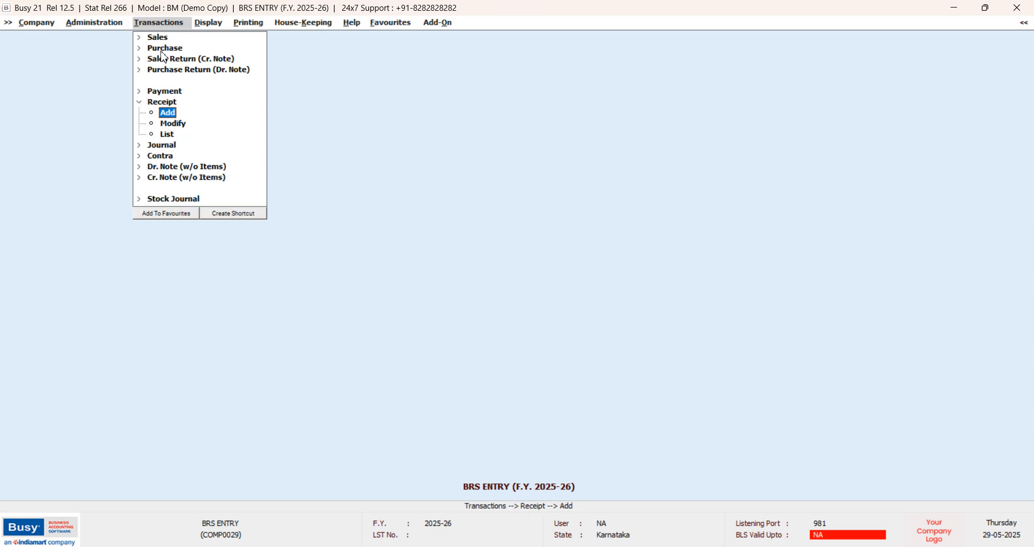
key("Return")
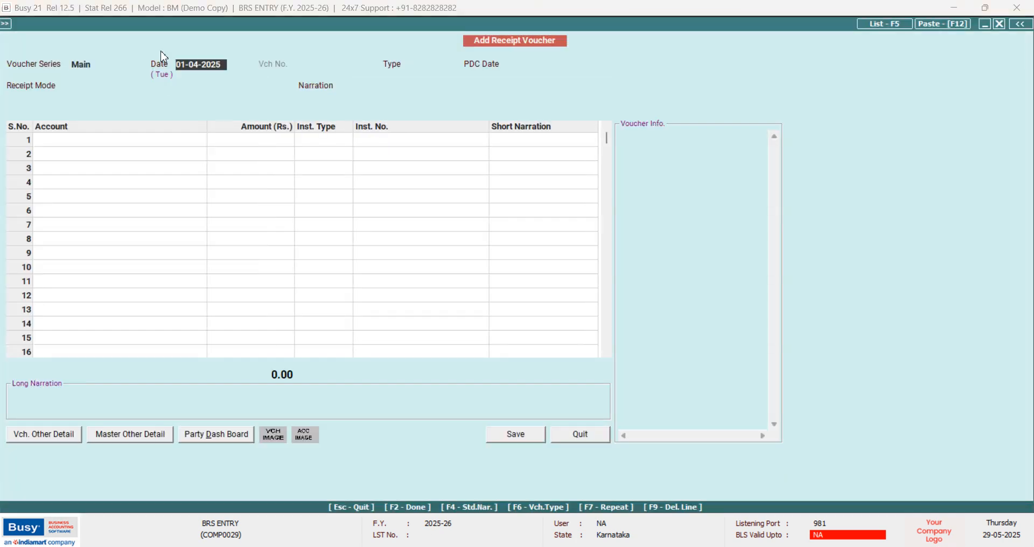
Step: Fill in the receipt voucher header with date 01-04-2025, type Regular and receipt mode Cash
key("Return")
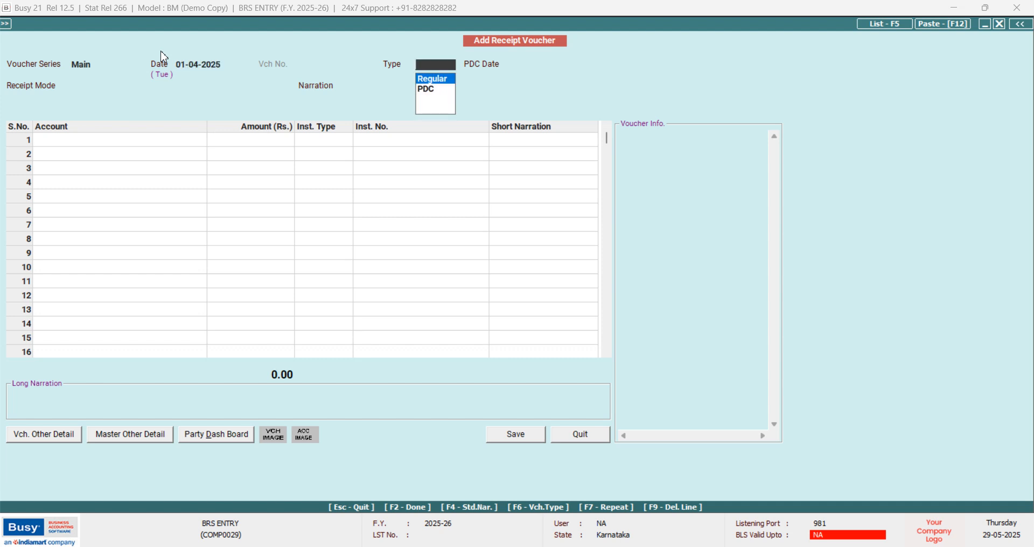
key("Return")
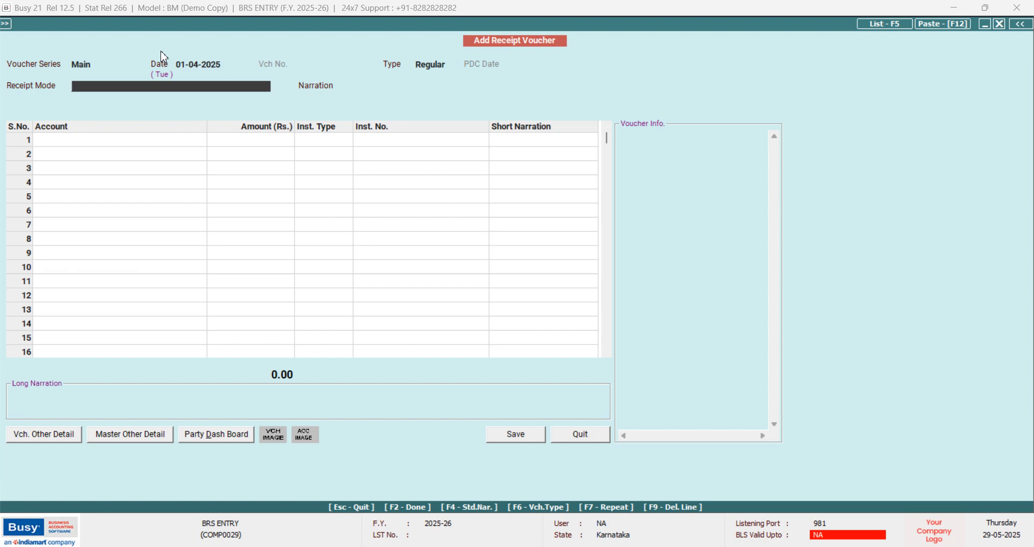
type("C")
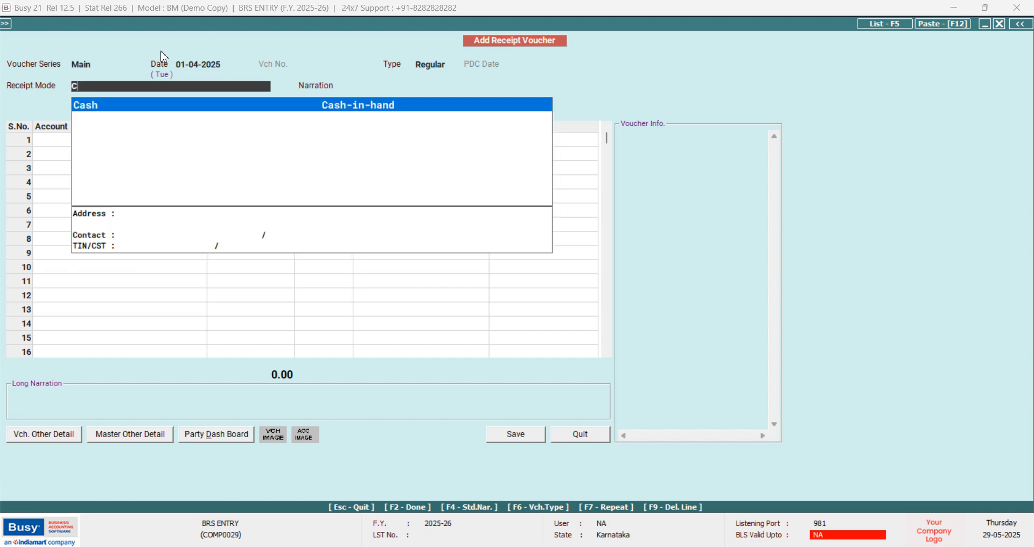
key("Return")
key("Return")
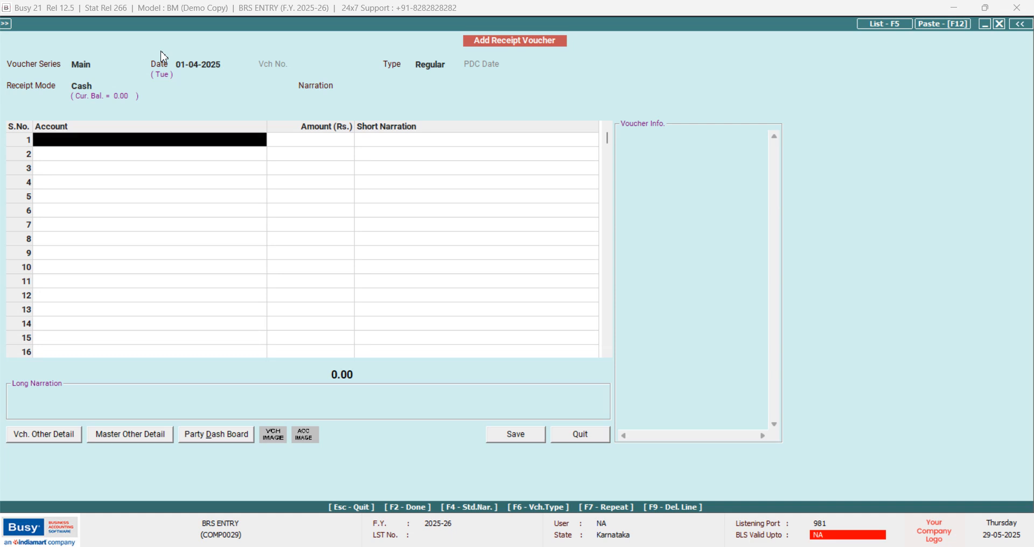
Step: Start a new account master from the voucher's first account line and enter the capital contributor's name
key("F3")
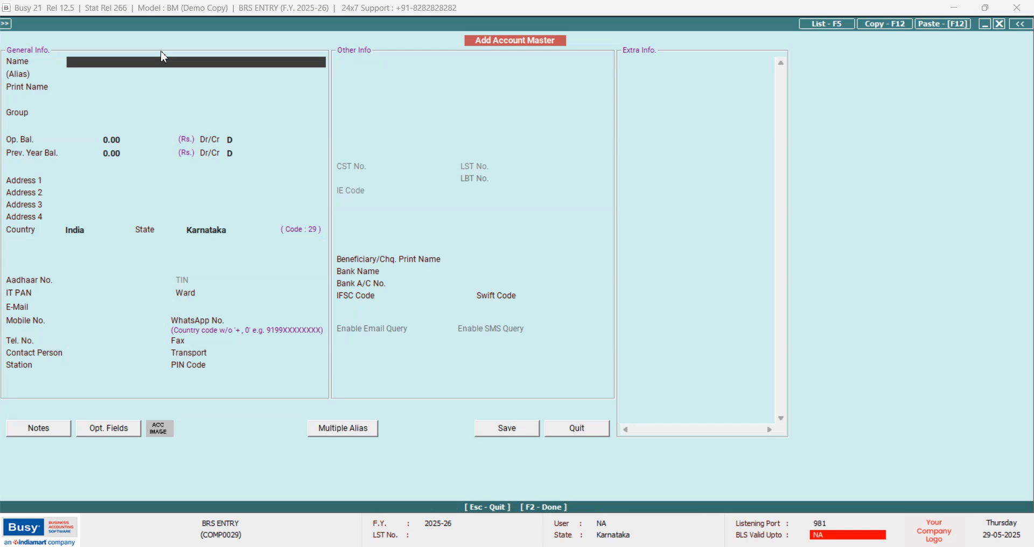
type("mR.rAL")
key("BackSpace")
type("KESH")
key("Return")
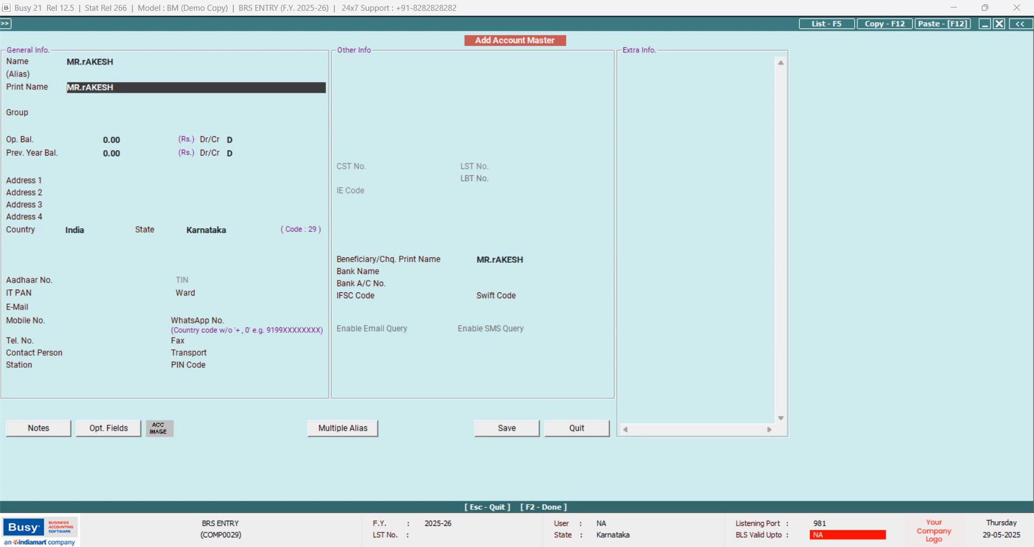
Step: Assign the new account to the Capital Account group with zero opening balances and save the master
key("Return")
type("S")
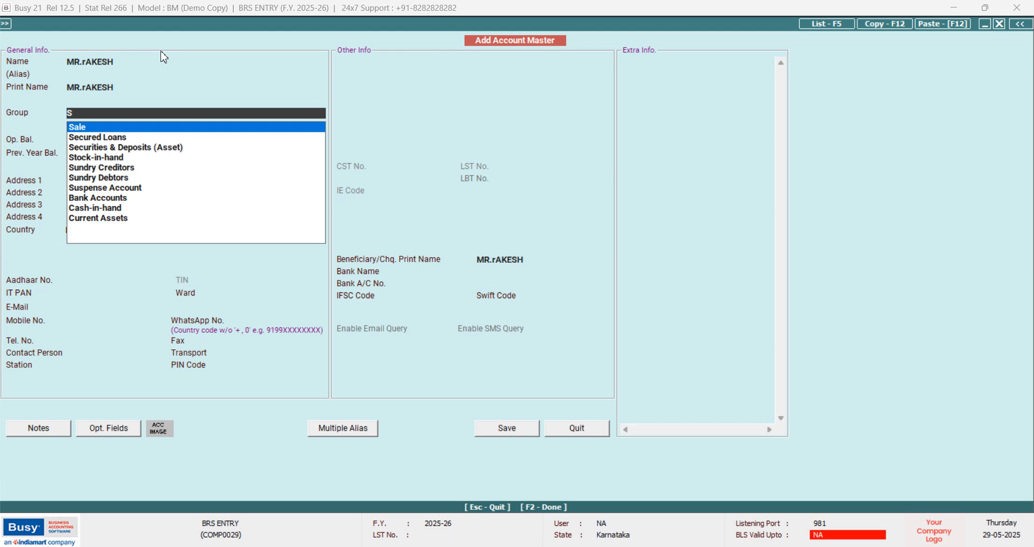
key("BackSpace")
type("C")
key("Return")
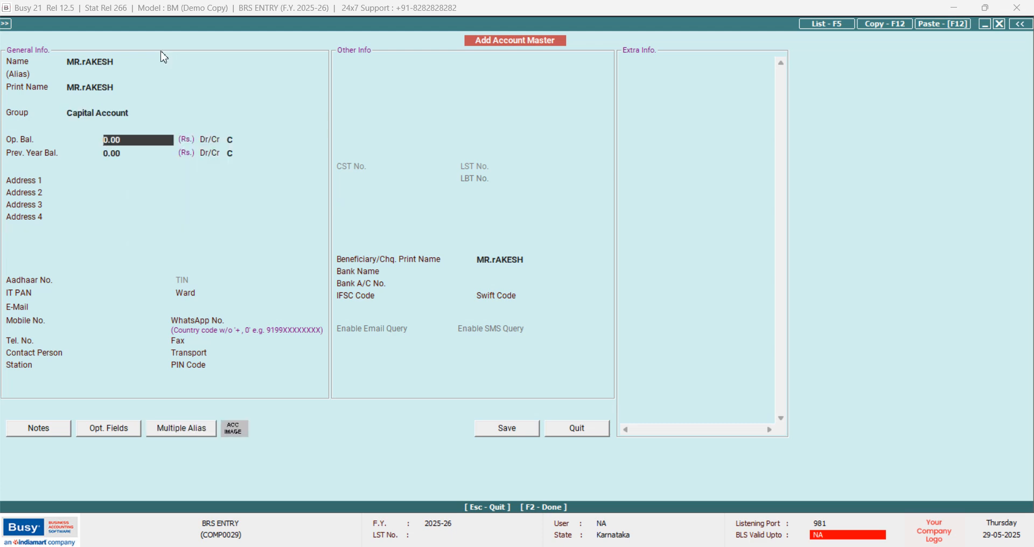
key("Return")
key("Return")
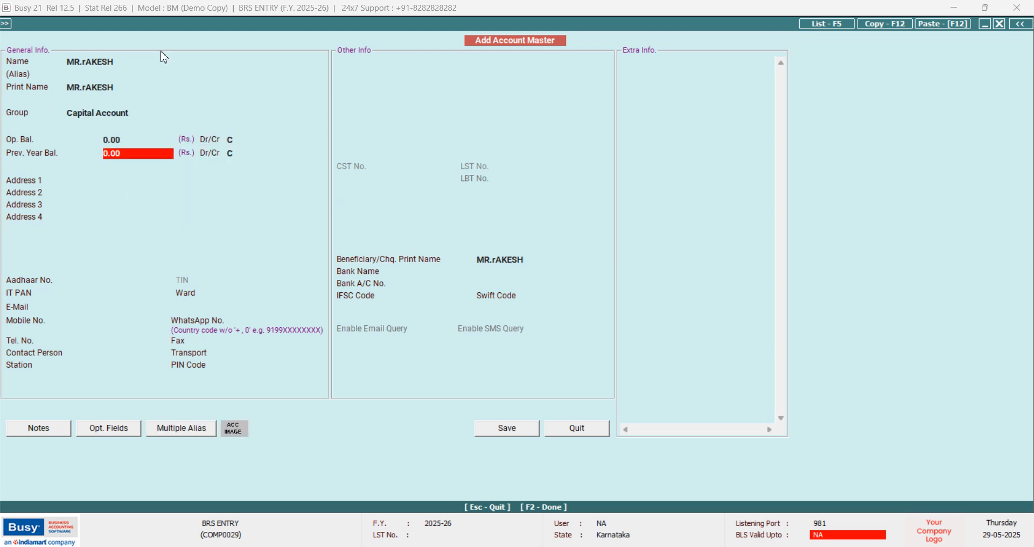
key("Return")
key("Return")
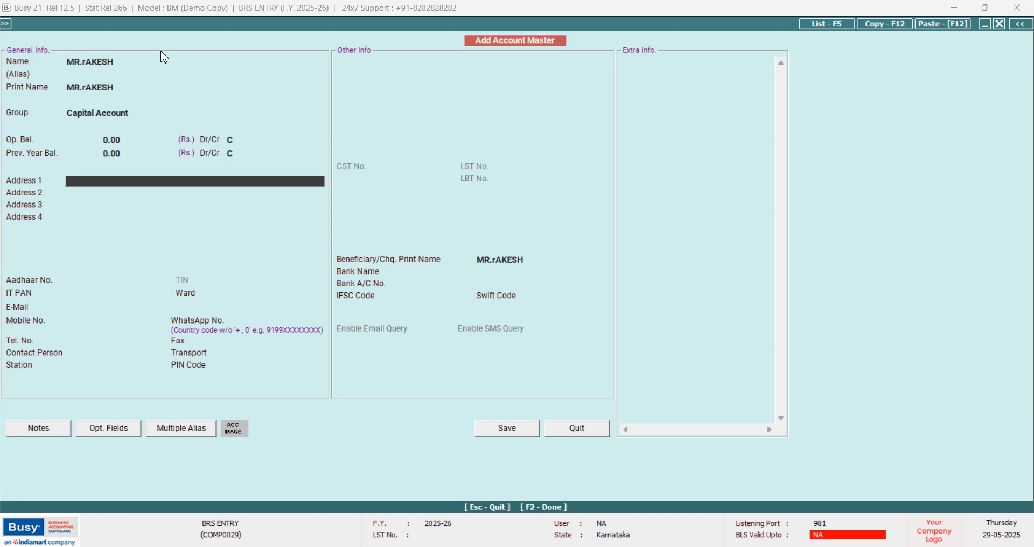
key("F2")
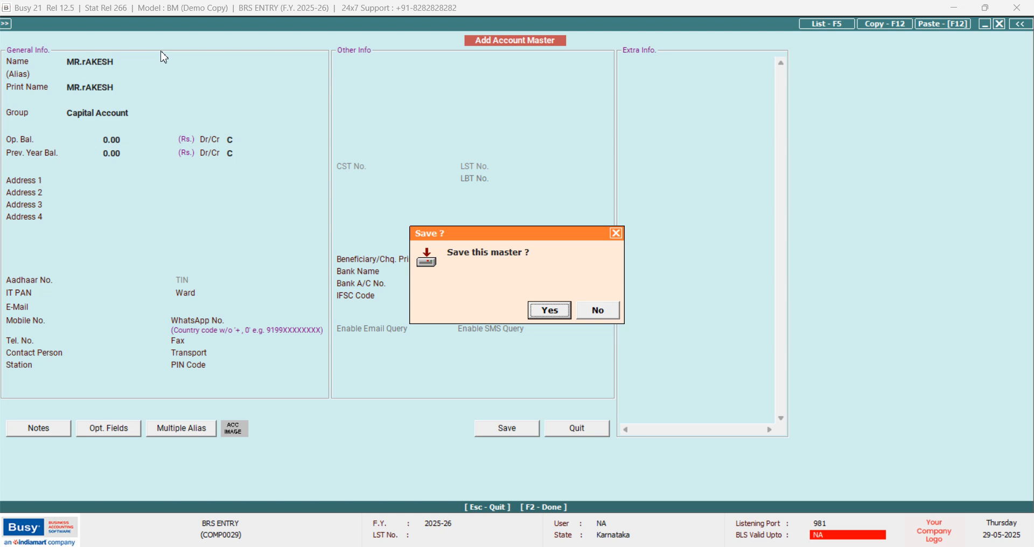
key("Return")
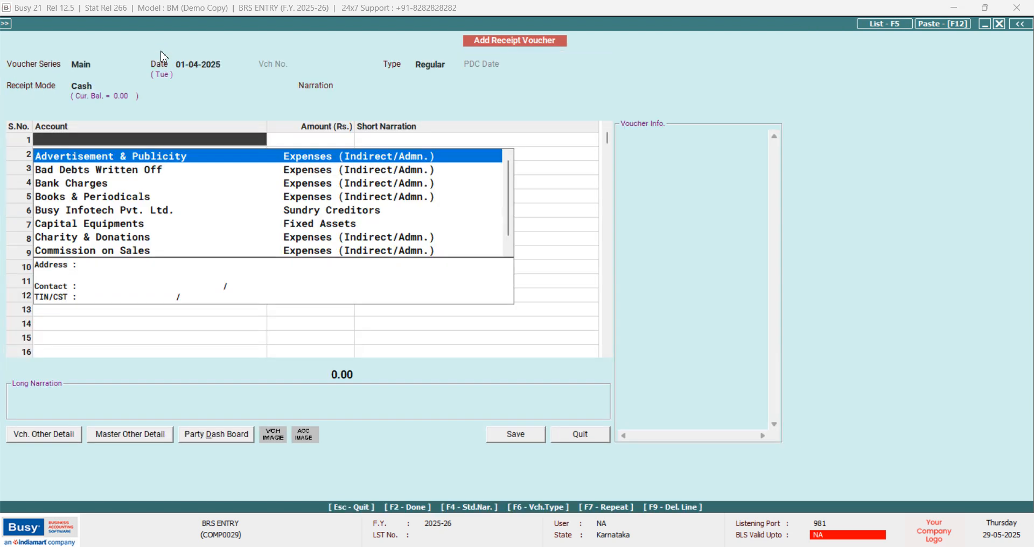
Step: Enter the newly created capital account on the receipt's first line with an amount of Rs. 400000
type("M")
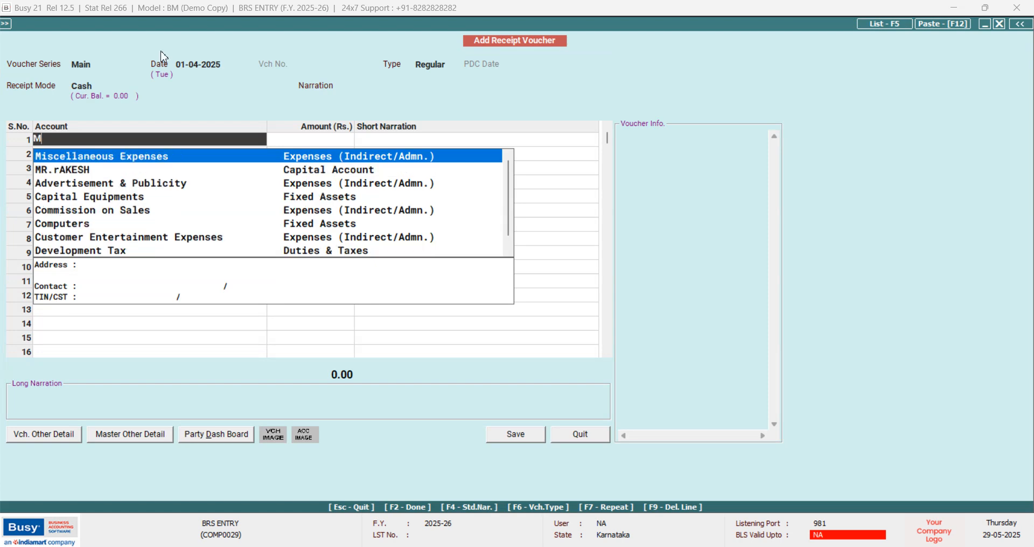
key("Down")
key("Return")
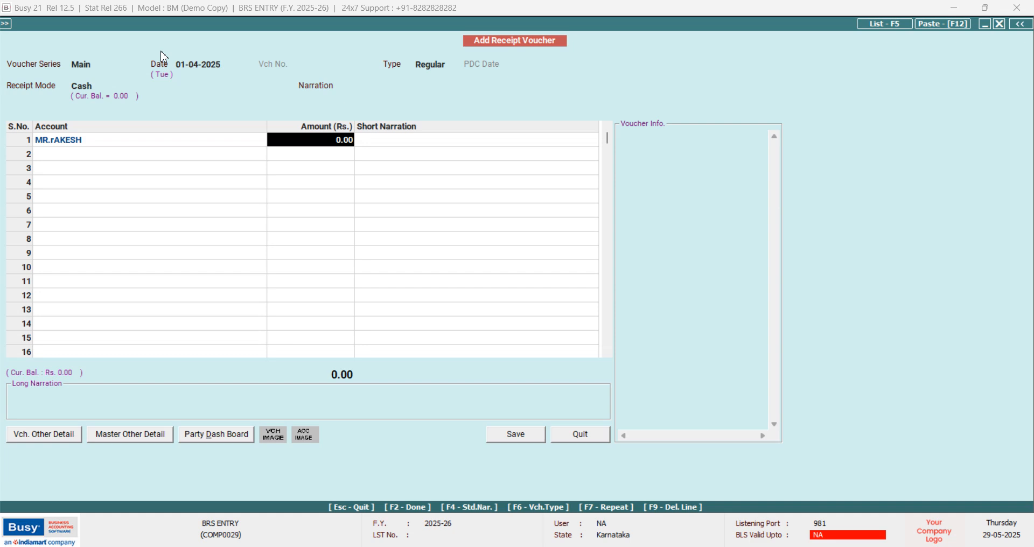
type("400000")
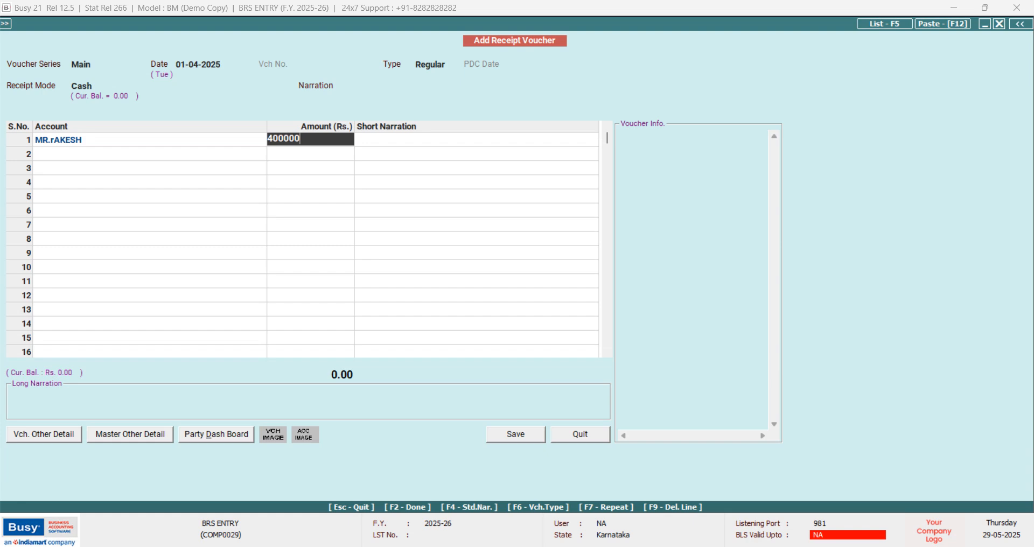
key("Return")
key("Return")
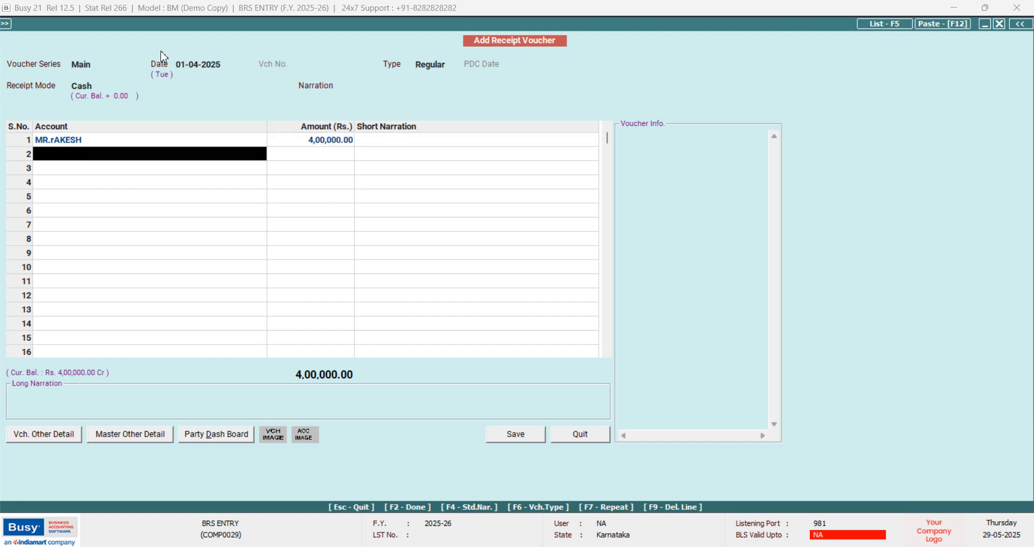
Step: Finish the receipt voucher, accept exceeding the cash limit, and save it
key("Return")
key("Return")
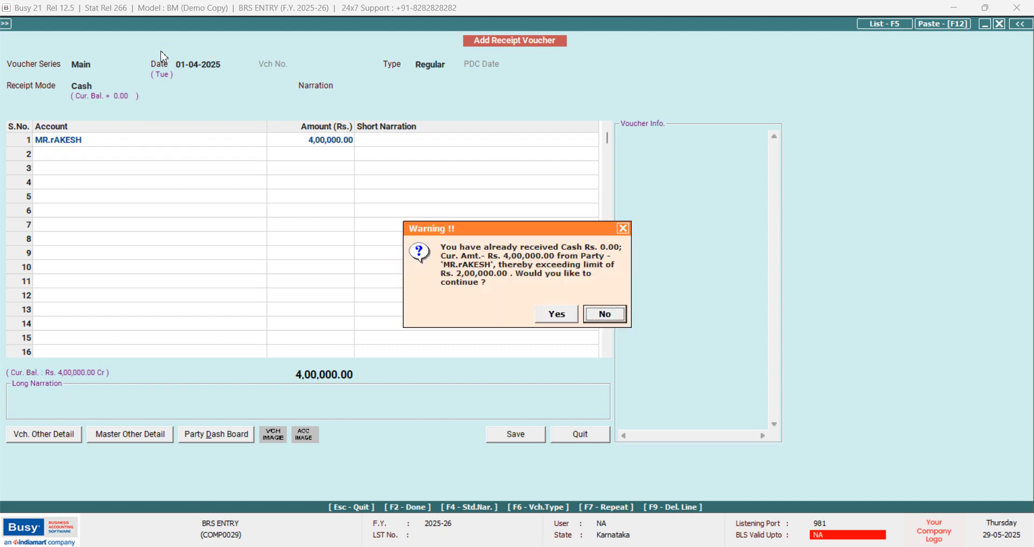
key("Left")
key("Return")
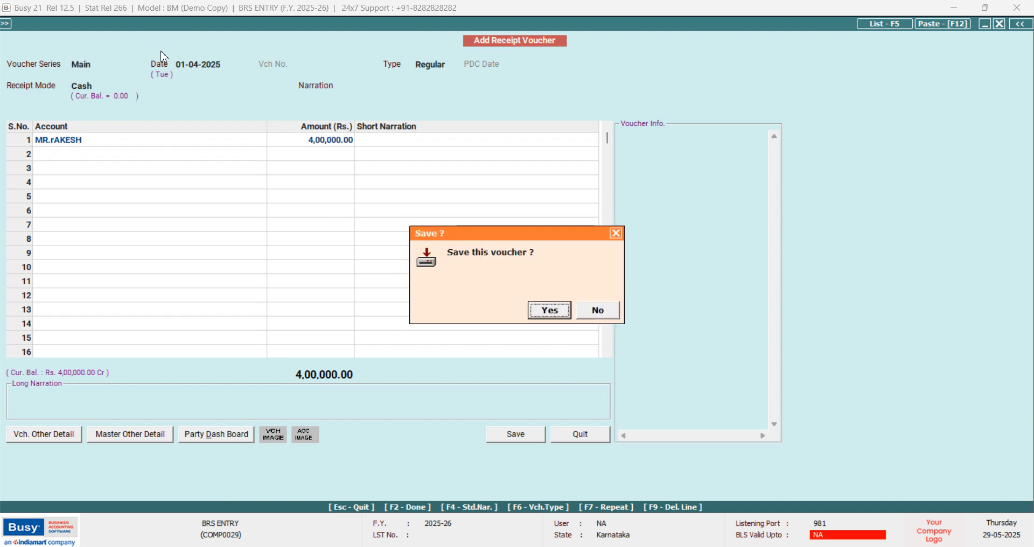
key("Return")
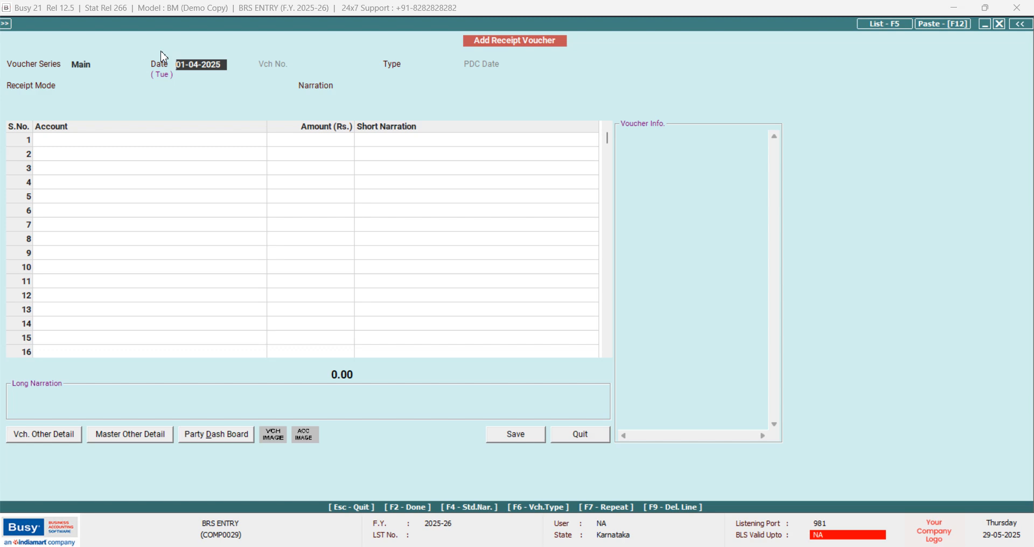
Step: Leave receipt entry and open a new contra voucher
key("Escape")
key("Return")
key("Down")
key("Down")
key("Down")
key("Down")
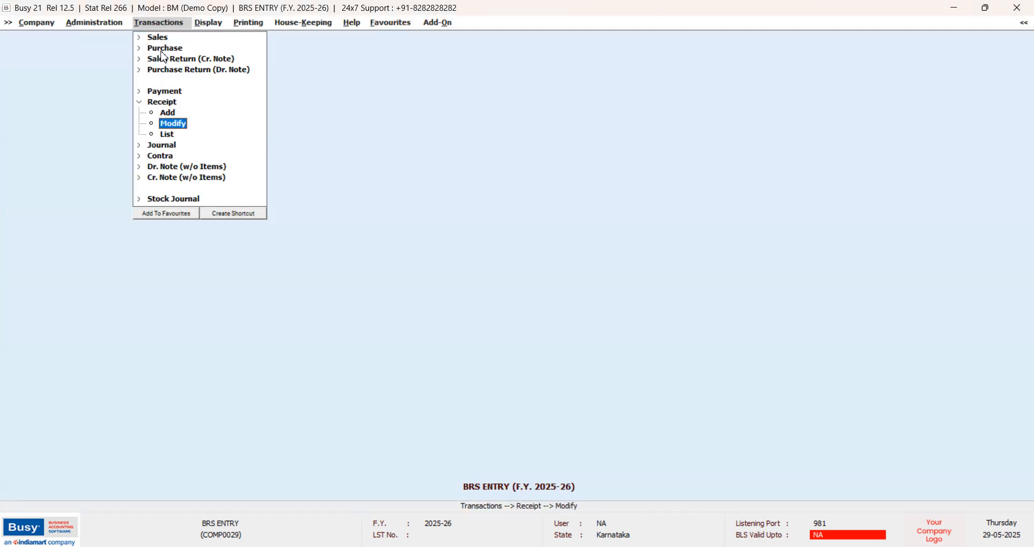
key("Return")
key("Return")
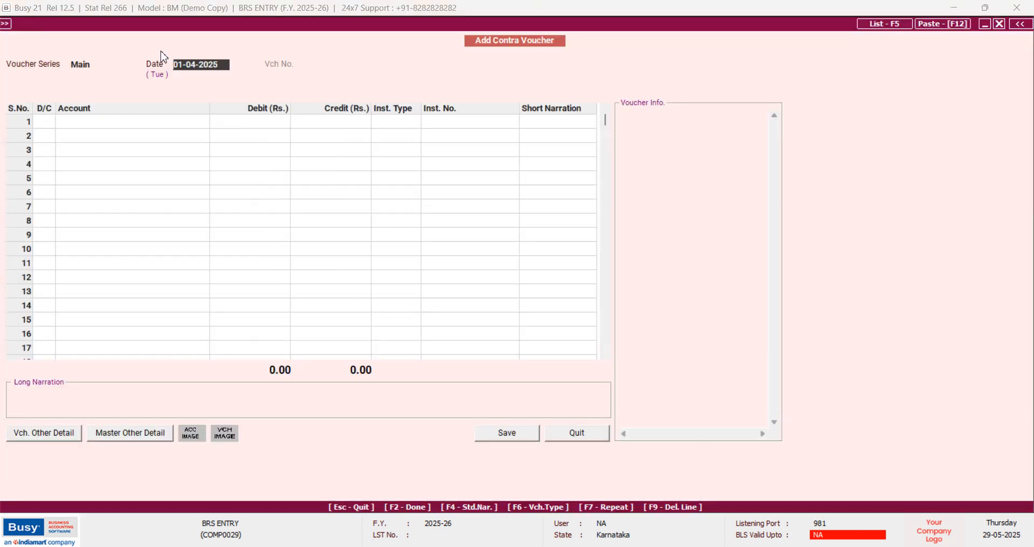
Step: Keep the contra voucher date 01-04-2025, start a debit line, and create a new account master named SBI BANK
key("Return")
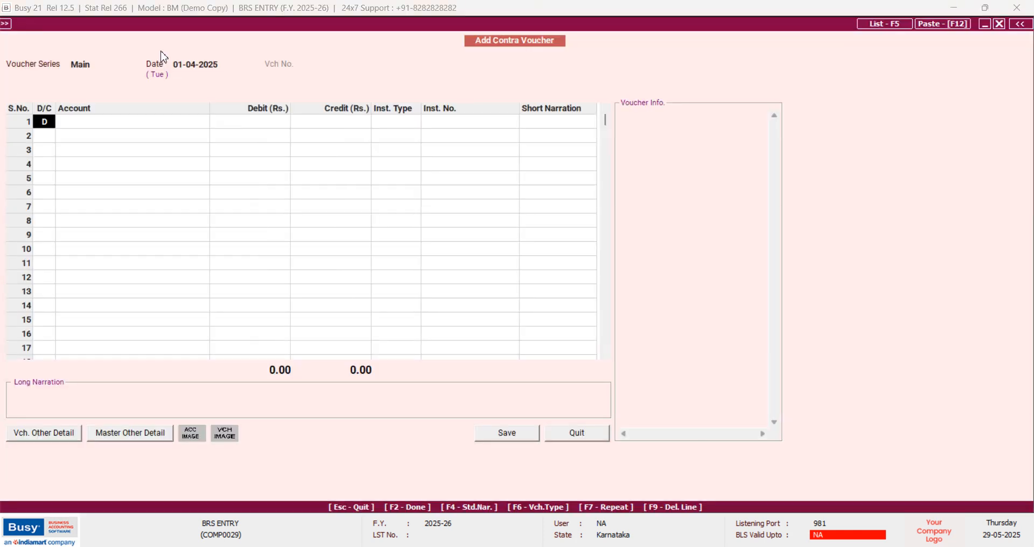
key("Return")
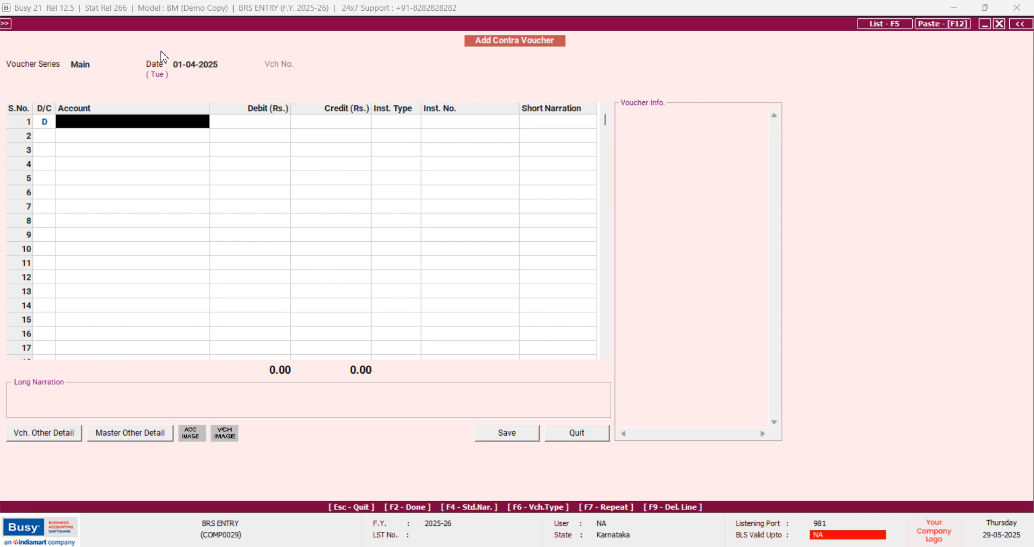
left_click(152, 431)
type("S")
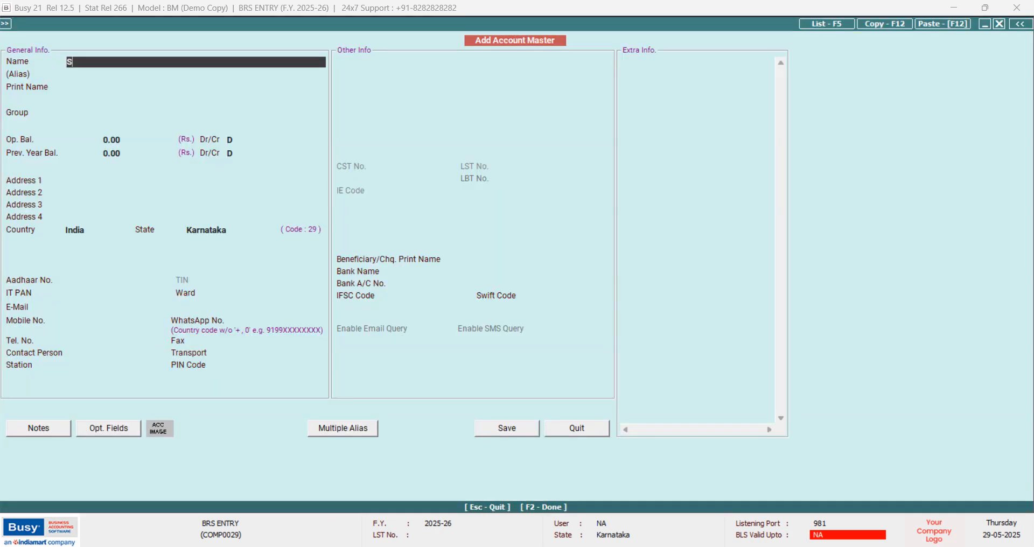
type("BI BANK")
key("Return")
key("Return")
key("Return")
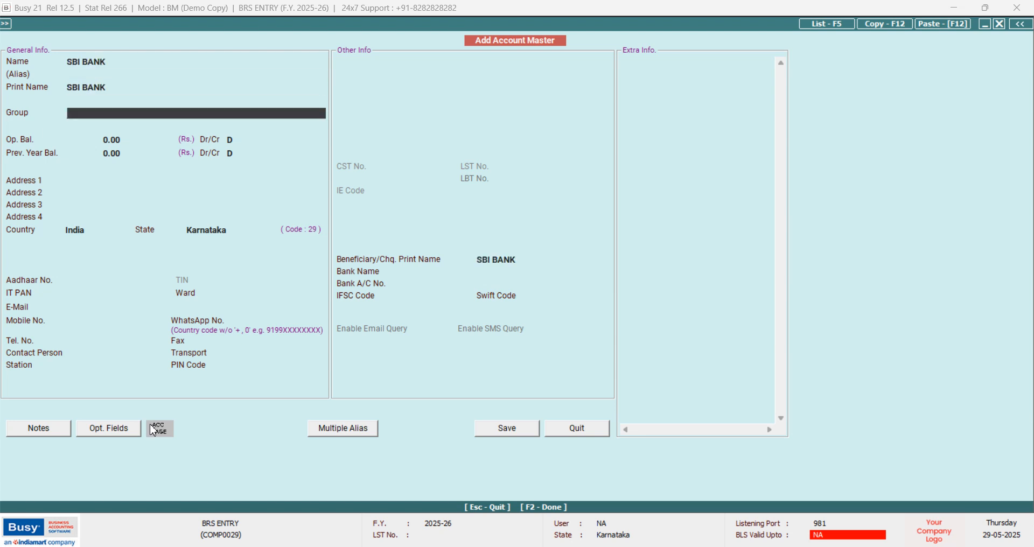
Step: Assign the SBI BANK account to the Bank Accounts group and keep its opening and previous year balances at zero
type("B")
key("Down")
key("Up")
key("Return")
key("Return")
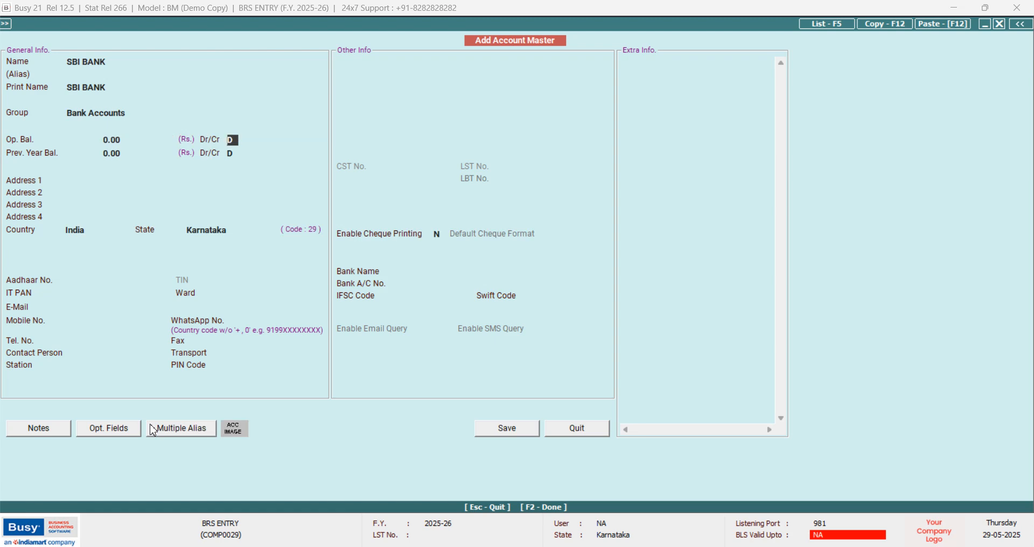
key("Return")
key("Return")
key("Return")
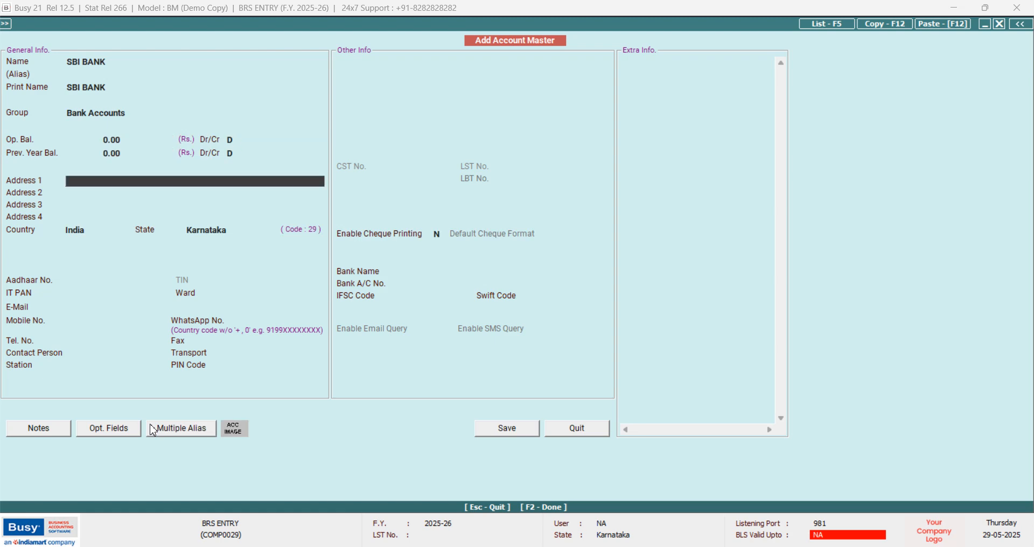
Step: Leave the address, contact and bank details blank with cheque printing set to N, and proceed to save the SBI BANK master
key("Return")
key("Return")
key("Return")
key("Return")
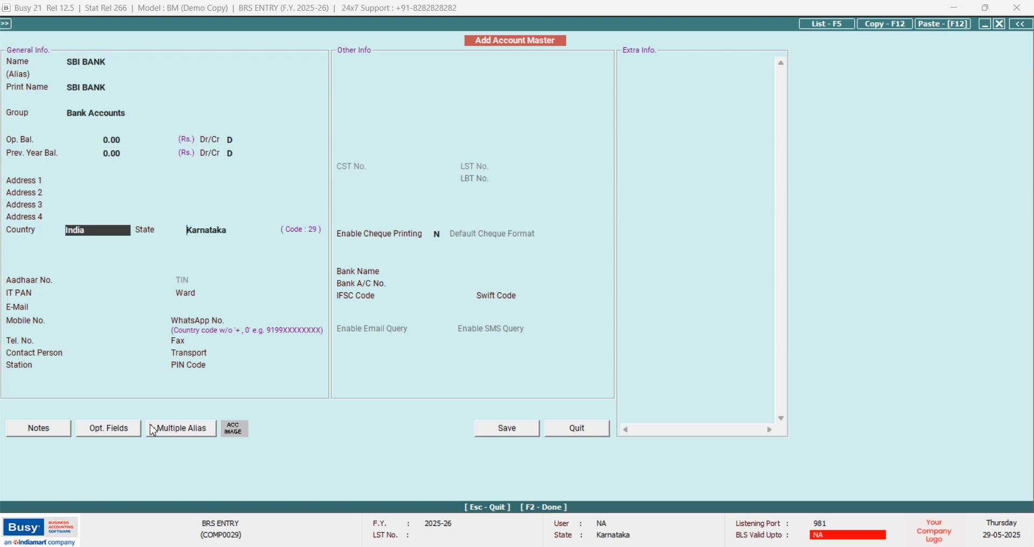
key("Return")
key("Return")
key("Return")
key("Return")
key("Return")
key("Return")
key("Return")
key("Return")
key("Return")
key("Return")
key("Return")
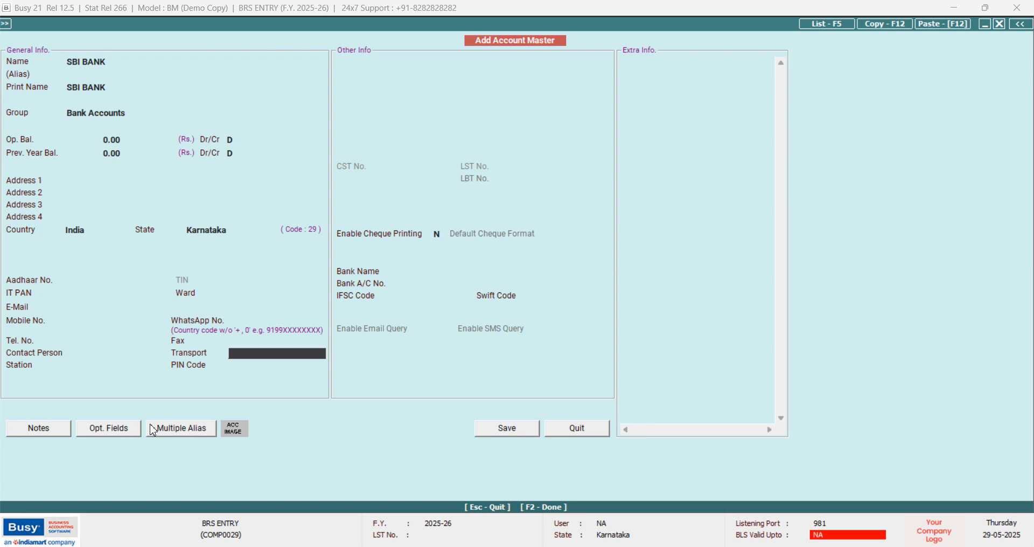
key("Return")
key("Return")
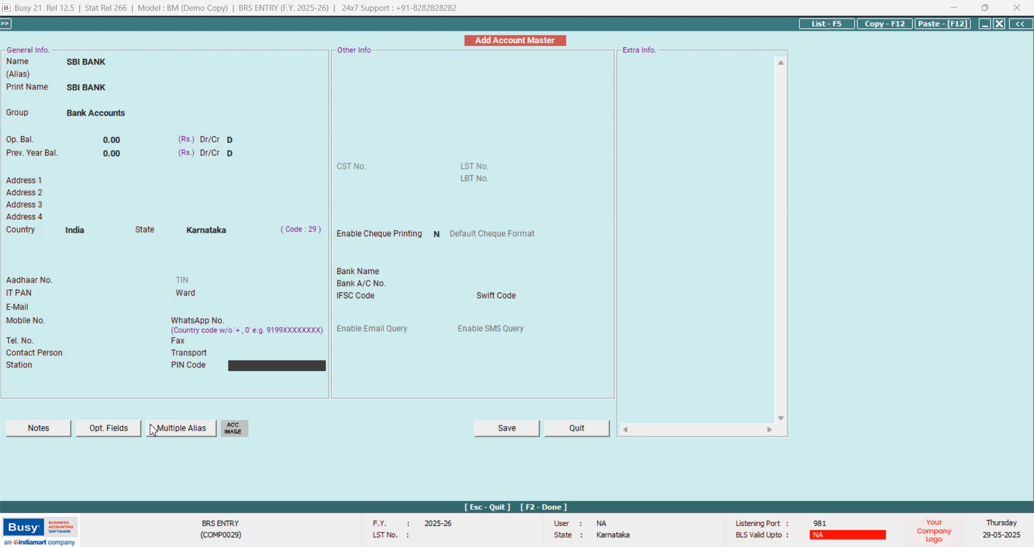
key("Return")
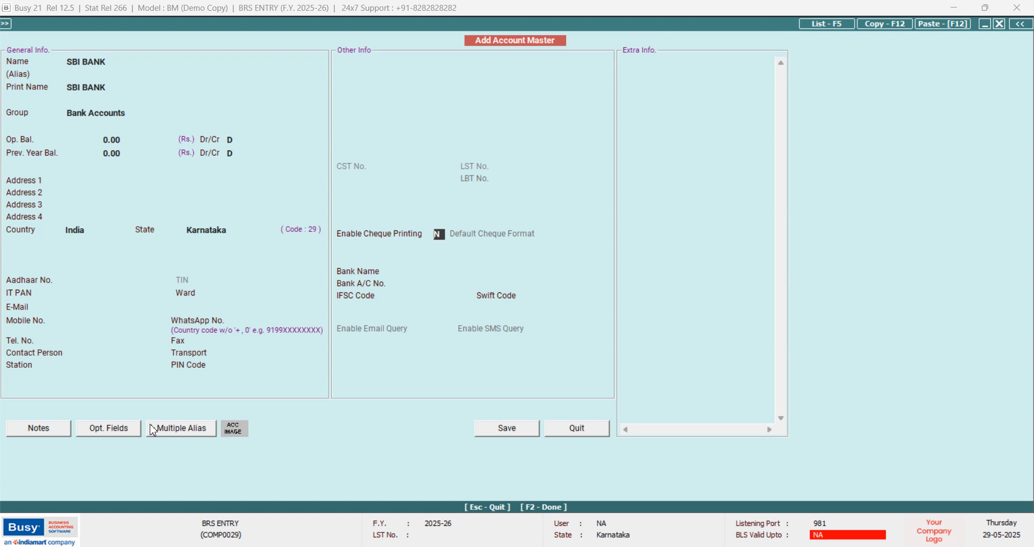
key("Return")
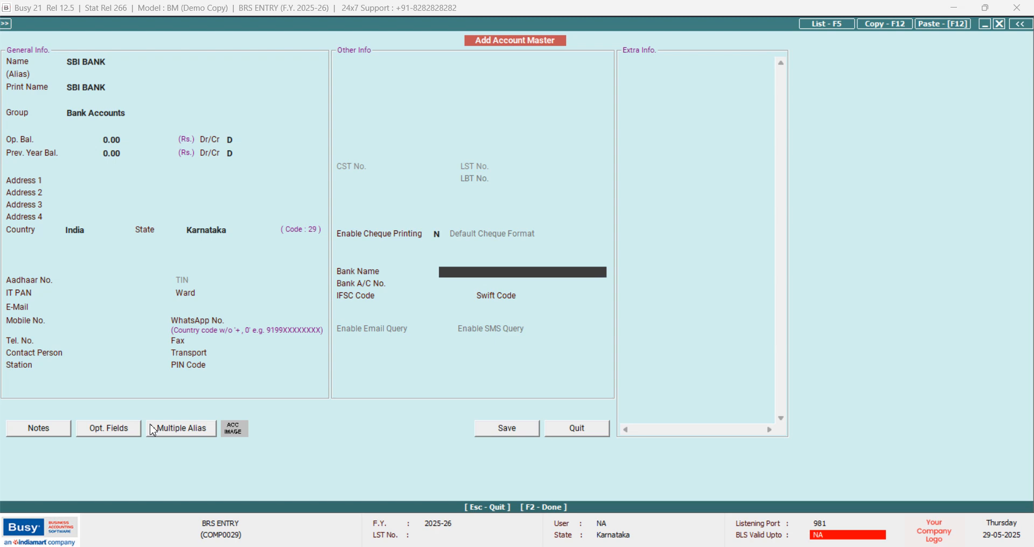
key("Return")
key("Return")
key("Return")
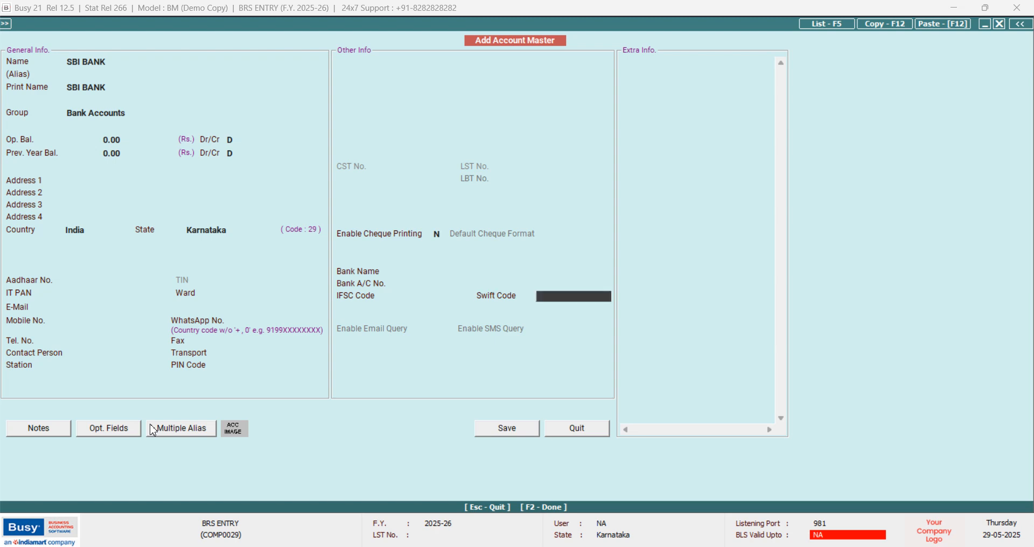
key("Return")
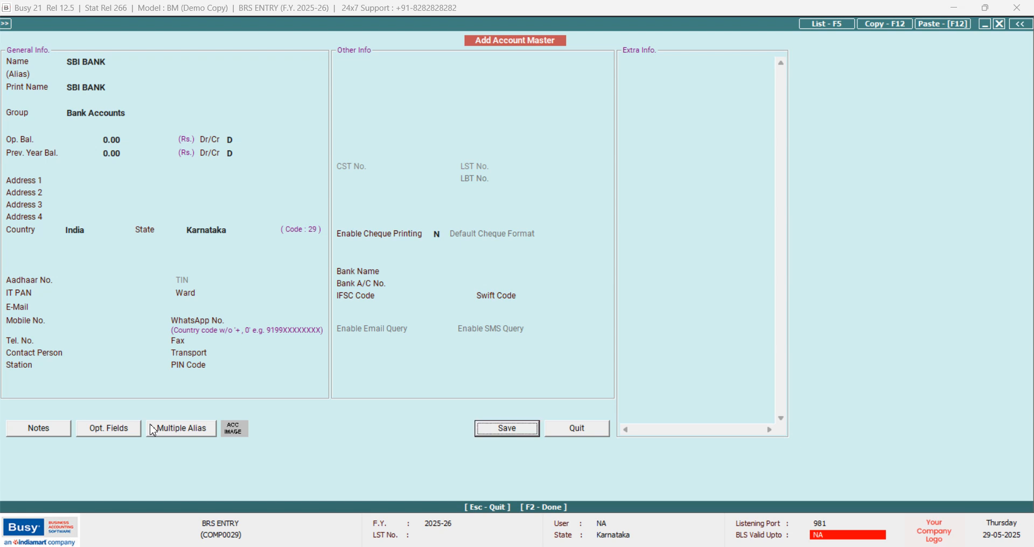
key("Return")
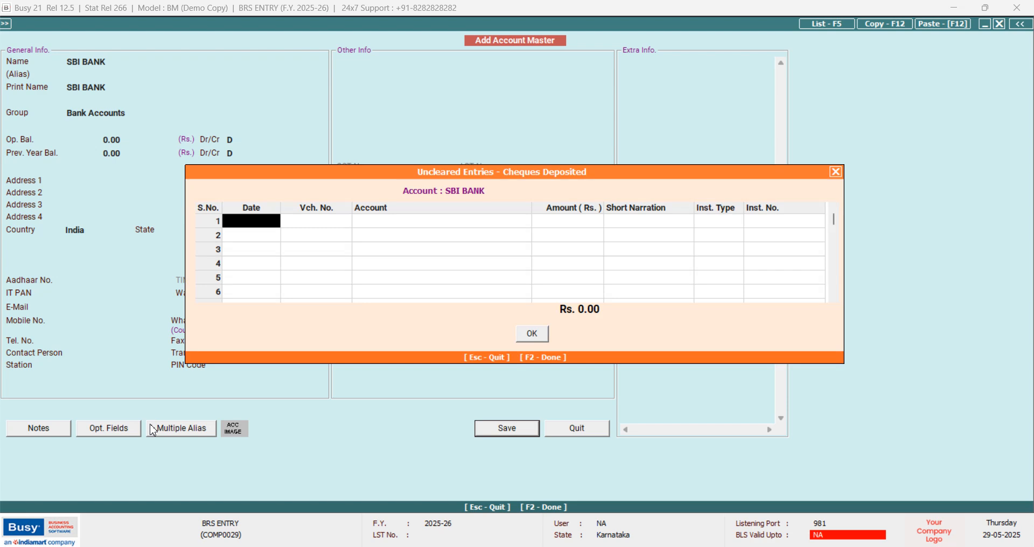
Step: Start the first uncleared deposited-cheque entry with date 28-05-2025 and voucher number 122330
type("1-4")
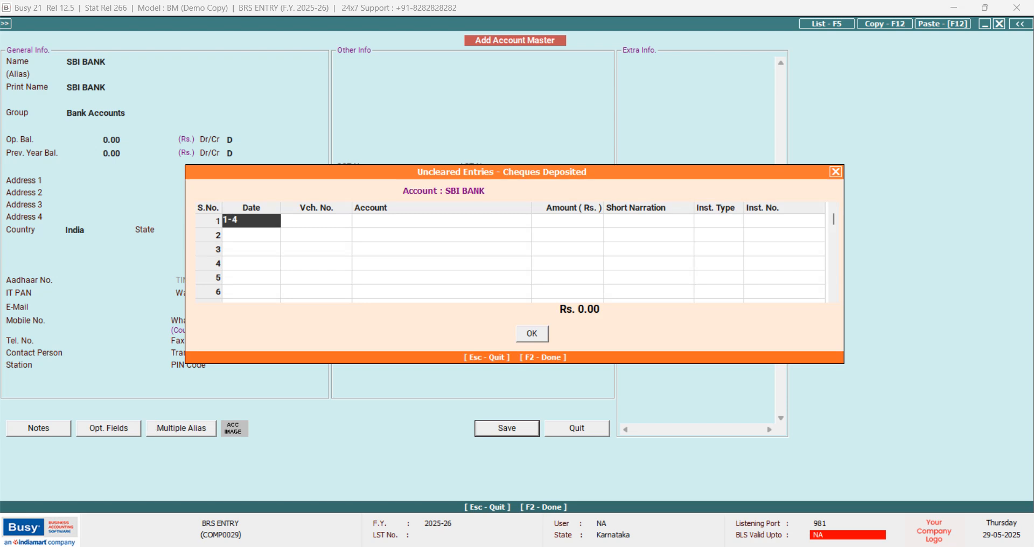
type("-")
key("BackSpace")
key("BackSpace")
key("BackSpace")
key("BackSpace")
type("28-05-2025")
key("Return")
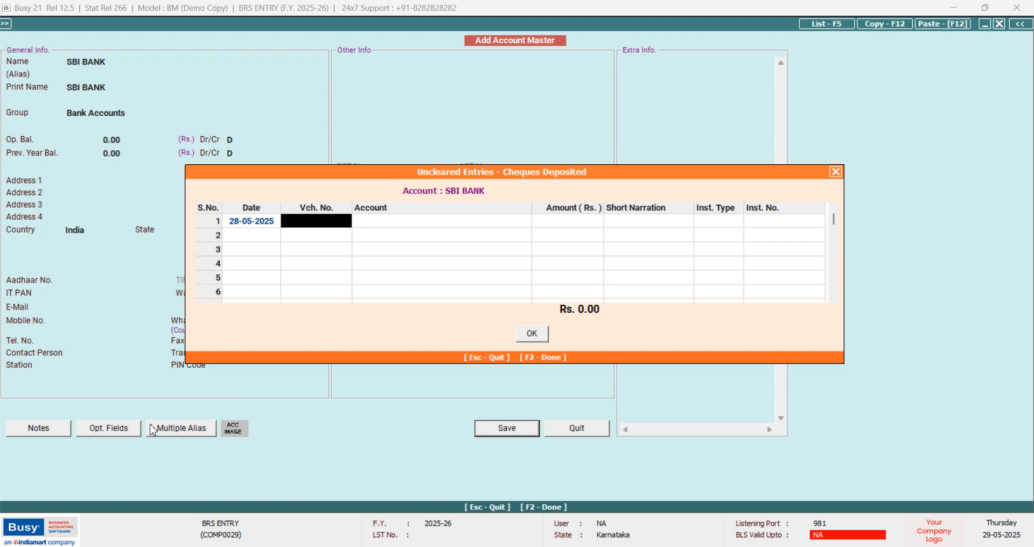
type("12233")
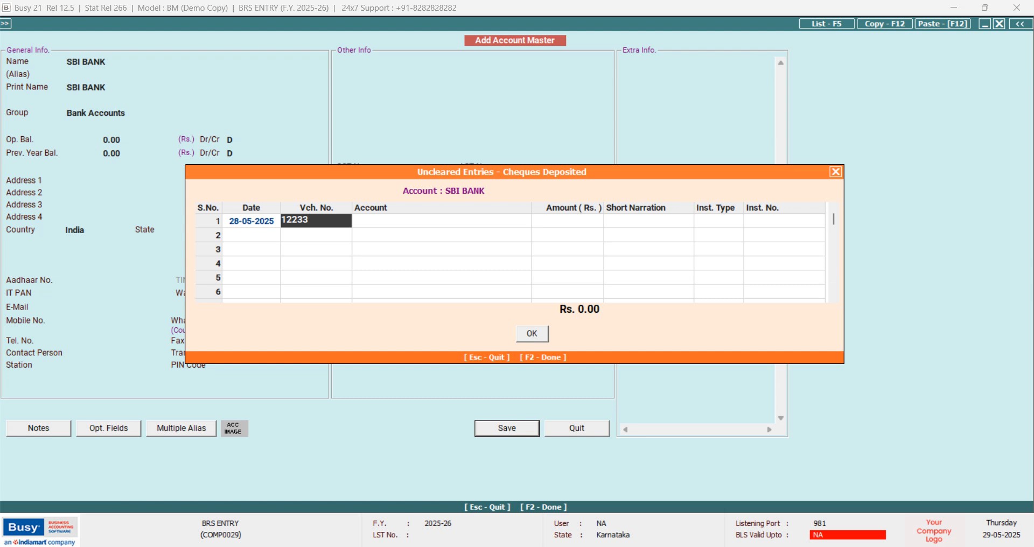
type("0")
key("Return")
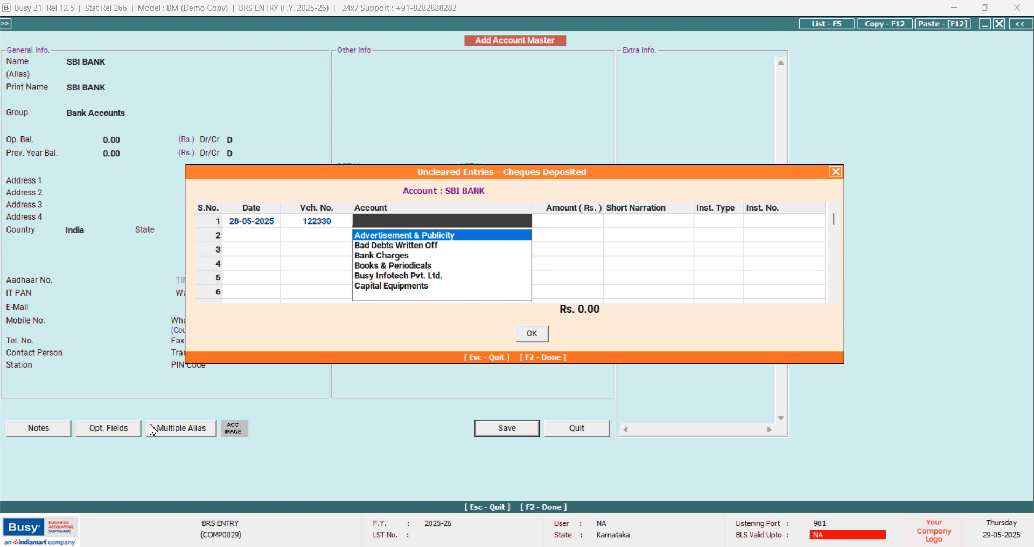
Step: Set the uncleared entry's account to Bank Charges, amount to Rs. 12000, and instrument type to NEFT
key("Down")
key("Down")
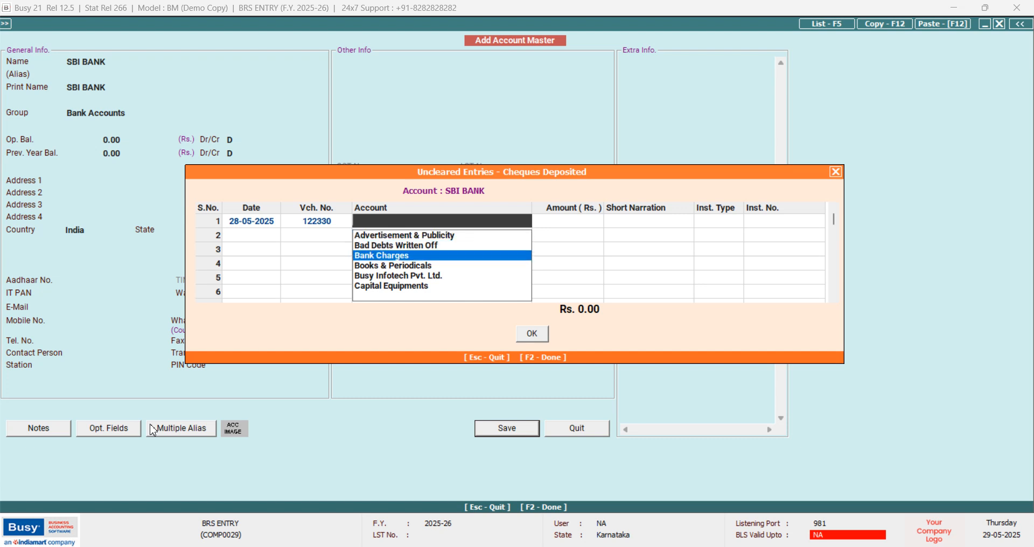
key("Return")
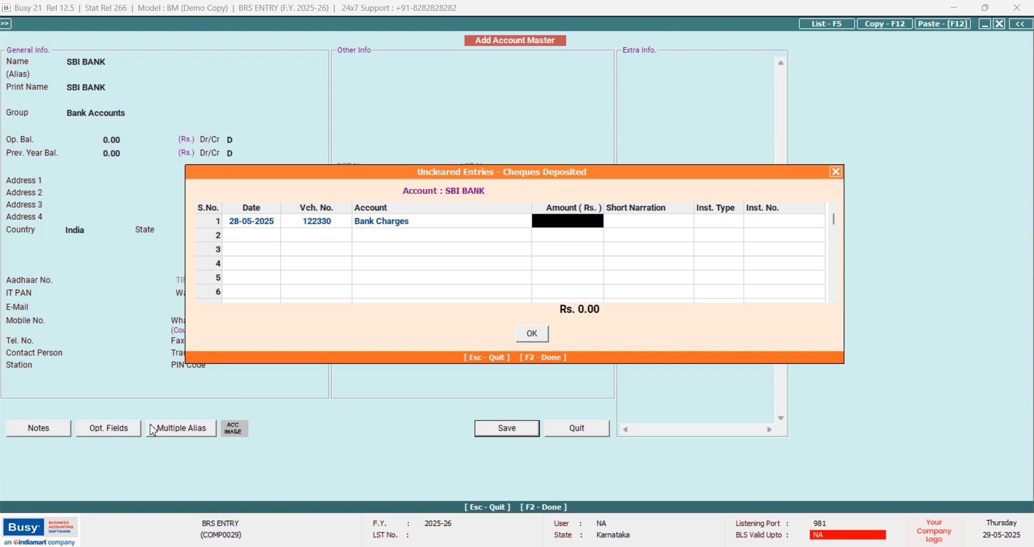
type("12000")
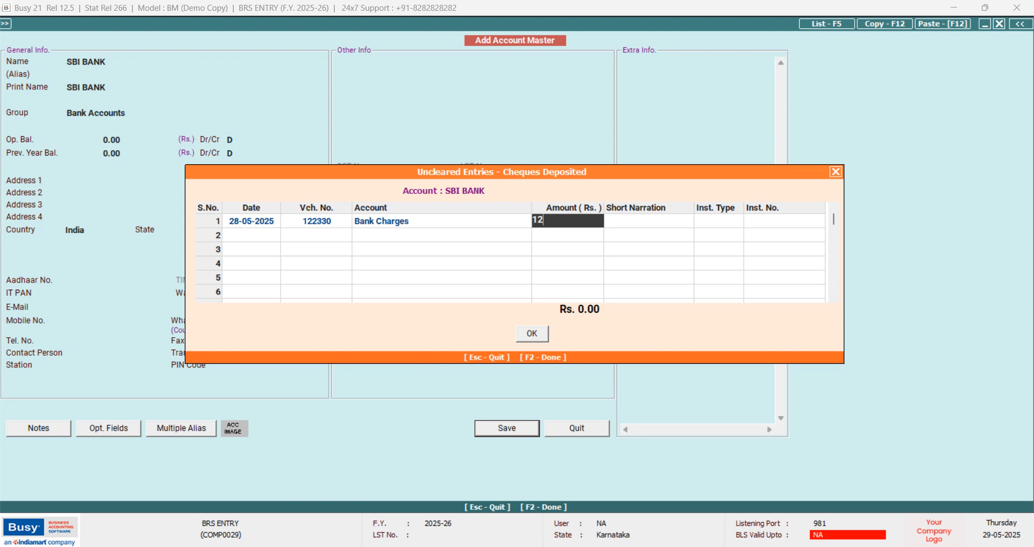
key("Return")
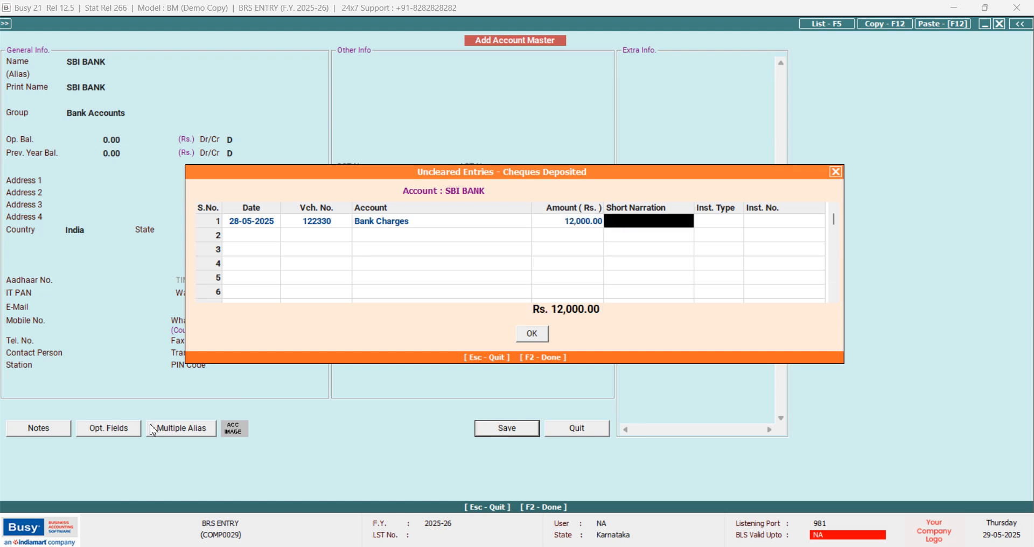
key("Return")
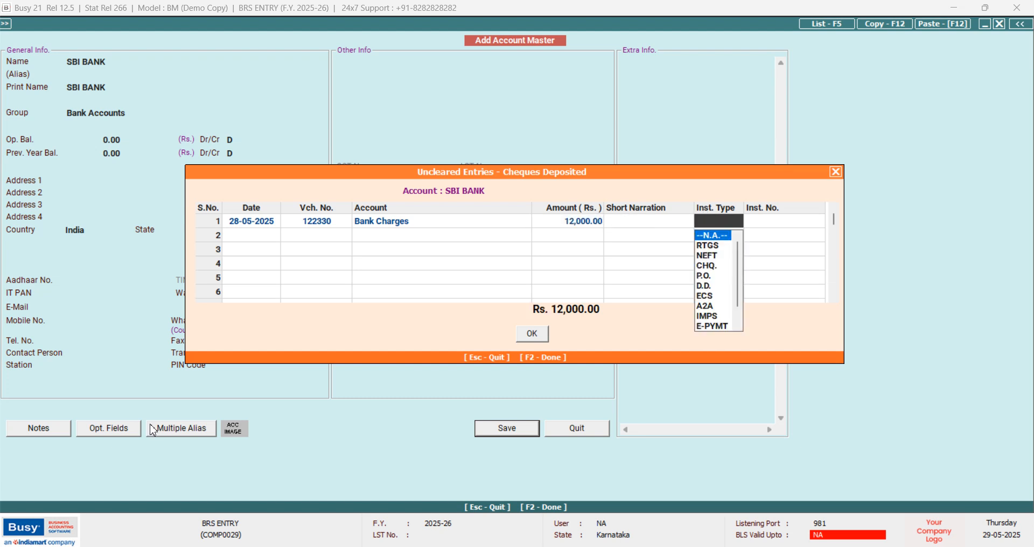
key("Down")
key("Down")
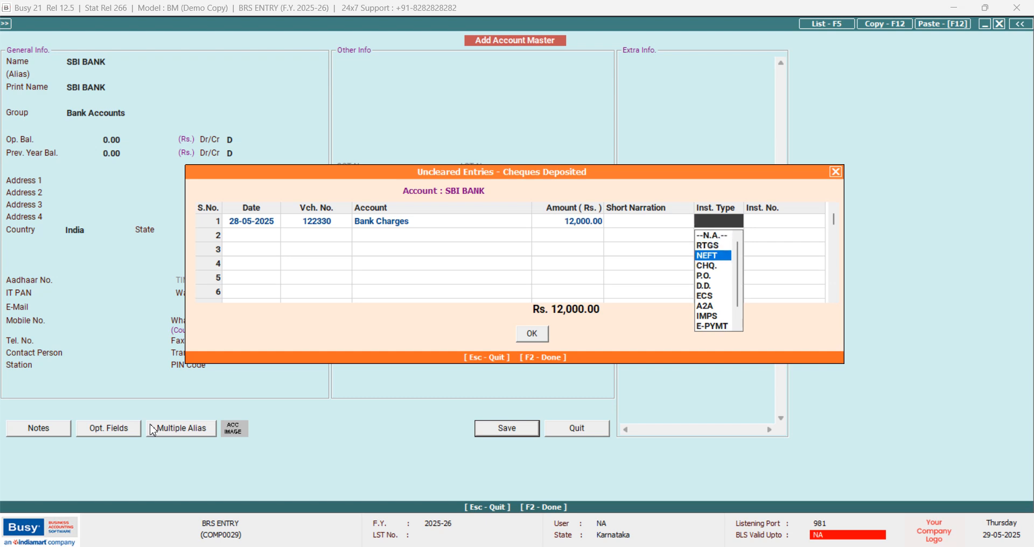
key("Return")
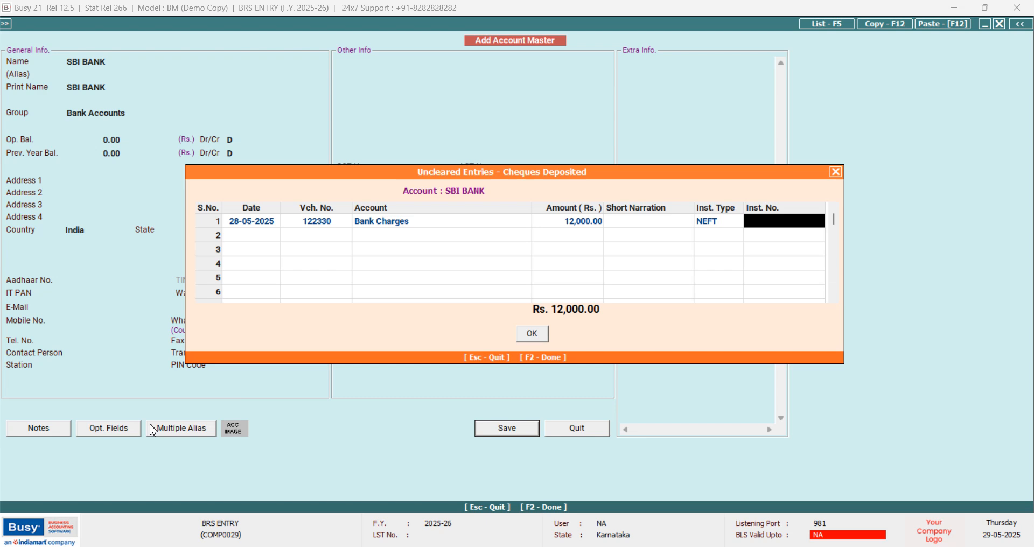
Step: Change the voucher number of the first uncleared entry to 12
key("Left")
key("Left")
key("Left")
key("Left")
key("Left")
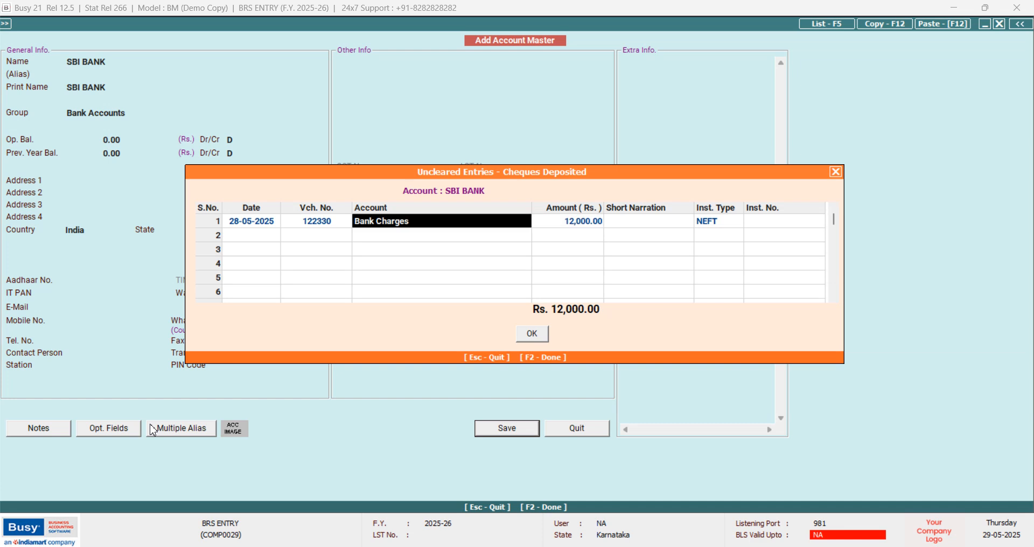
type("12")
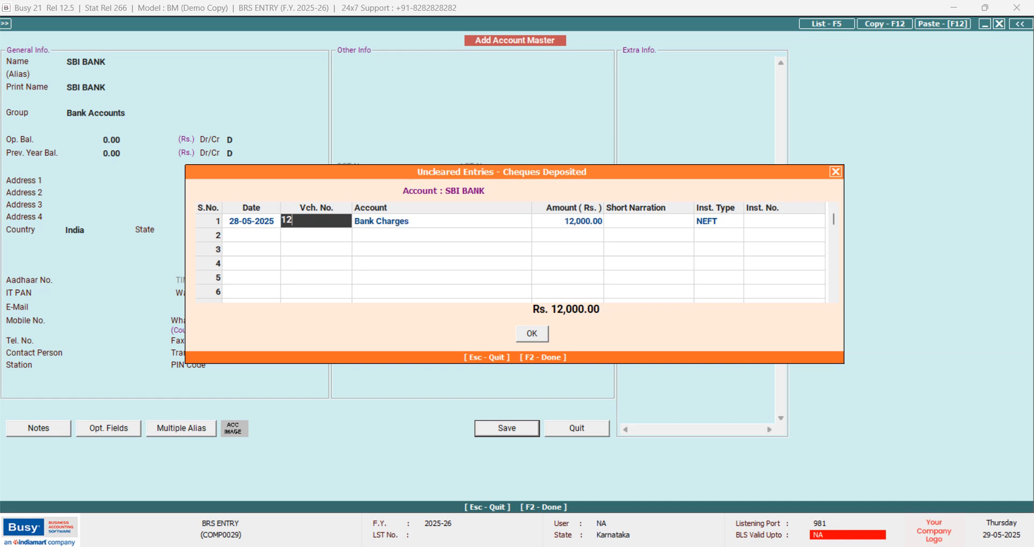
key("Return")
Step: Keep the entry's remaining details and enter 122330 as its instrument number
key("Return")
key("Return")
key("Return")
key("Return")
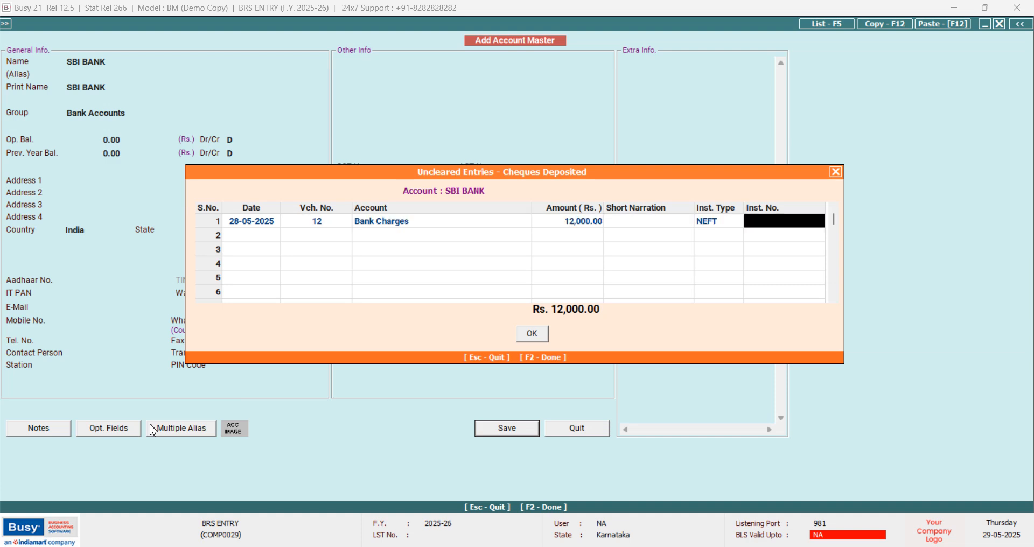
type("122330")
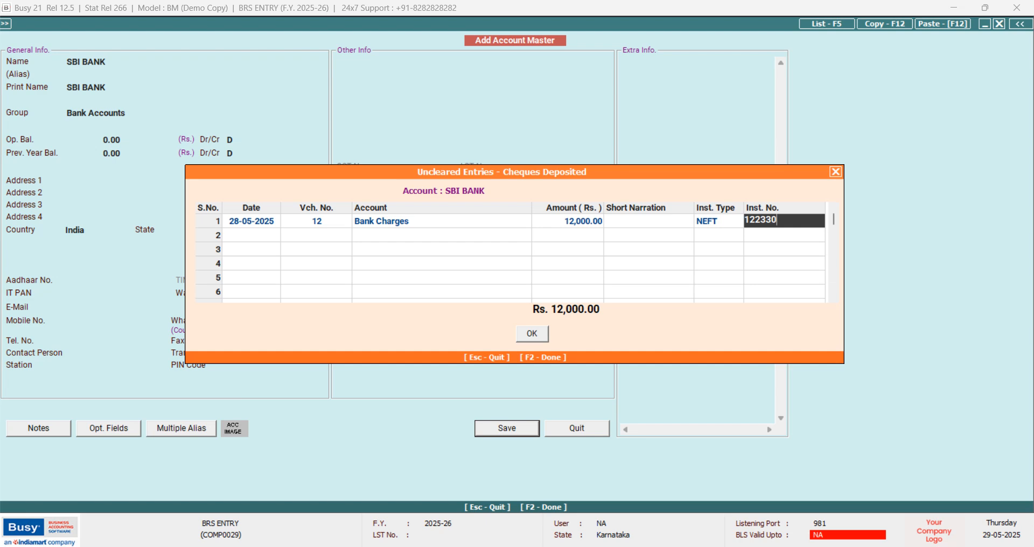
key("Return")
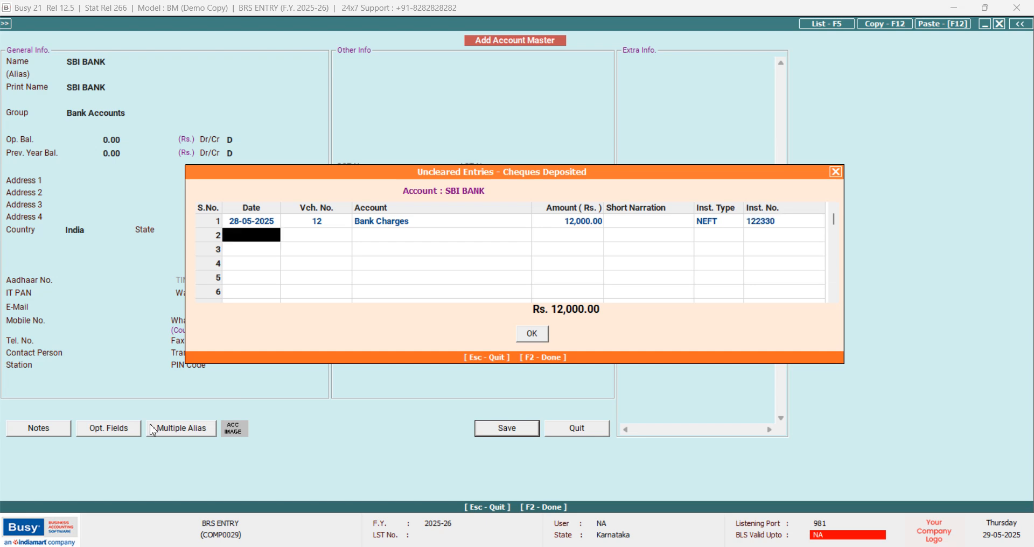
Step: Delete the started second line and finish the list of uncleared deposited cheques
key("Return")
key("Return")
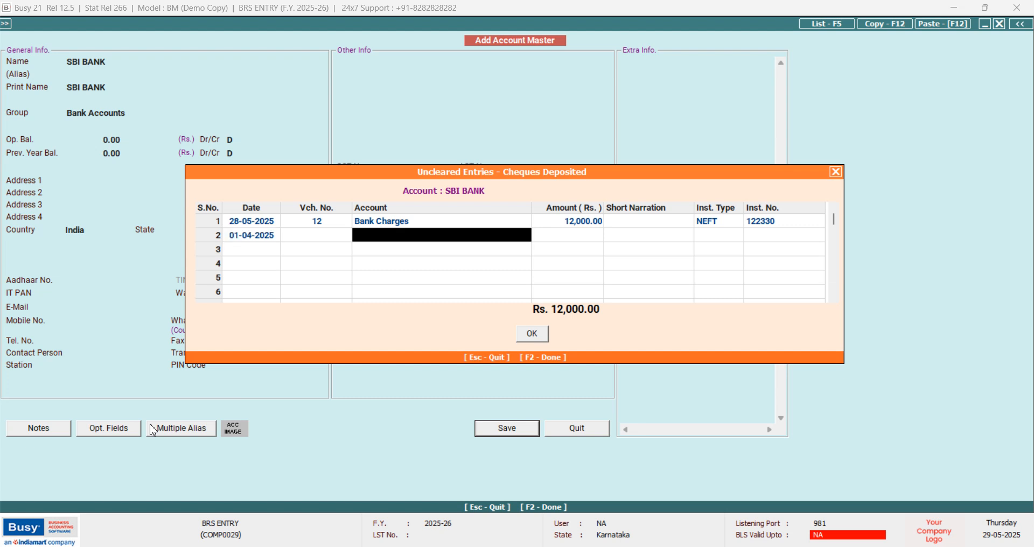
key("F9")
key("F2")
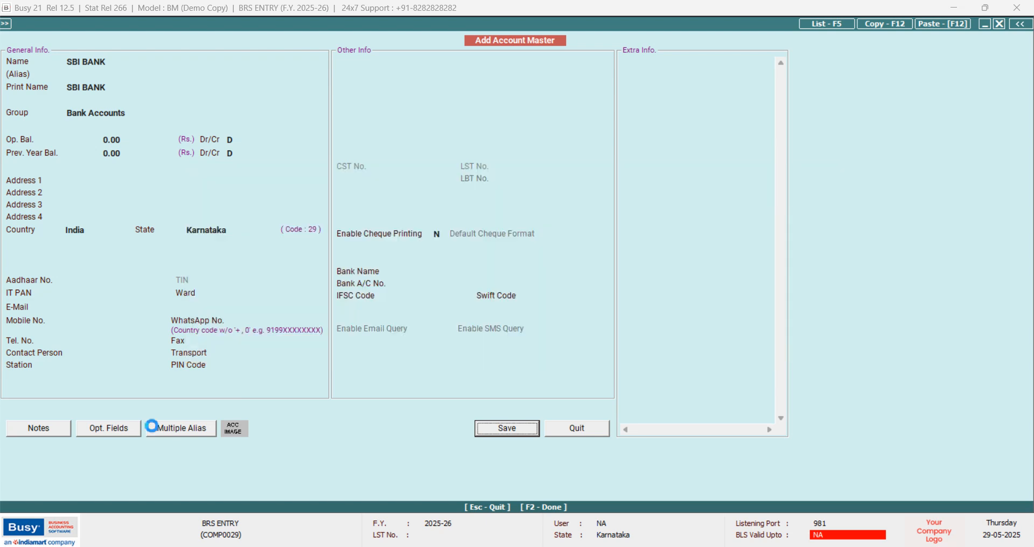
Step: Accept the uncleared deposited cheques, leave the issued cheques list empty, and save the SBI BANK account
key("Return")
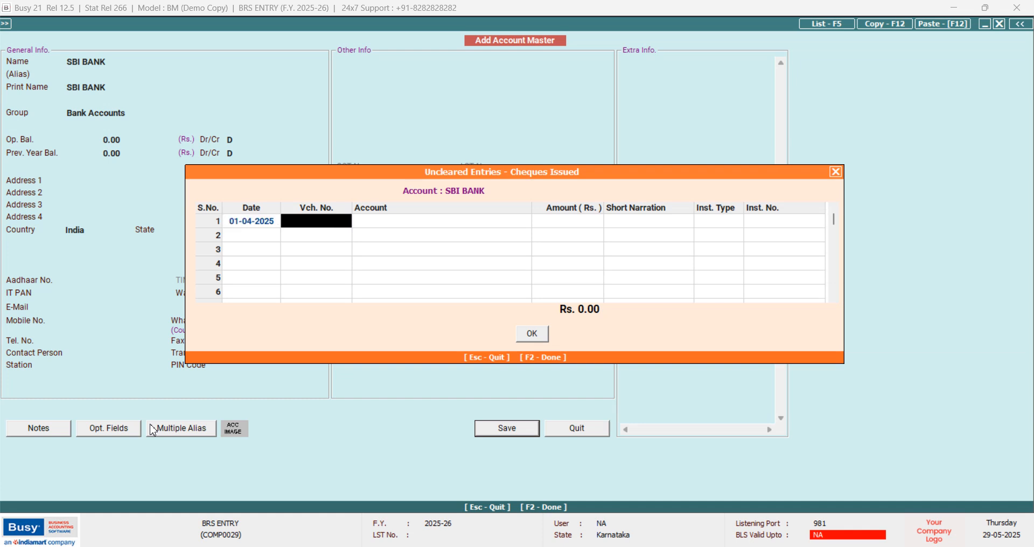
key("F2")
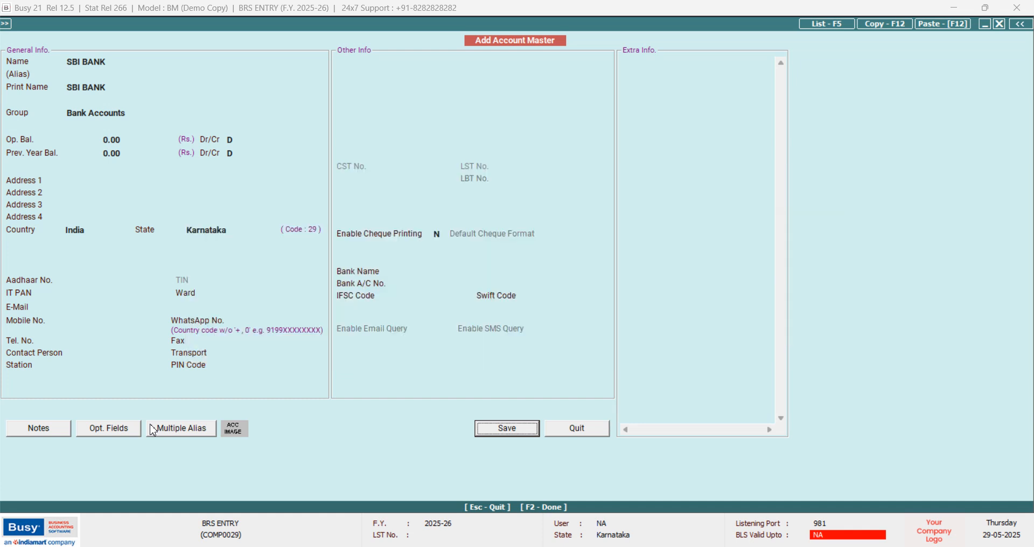
key("F2")
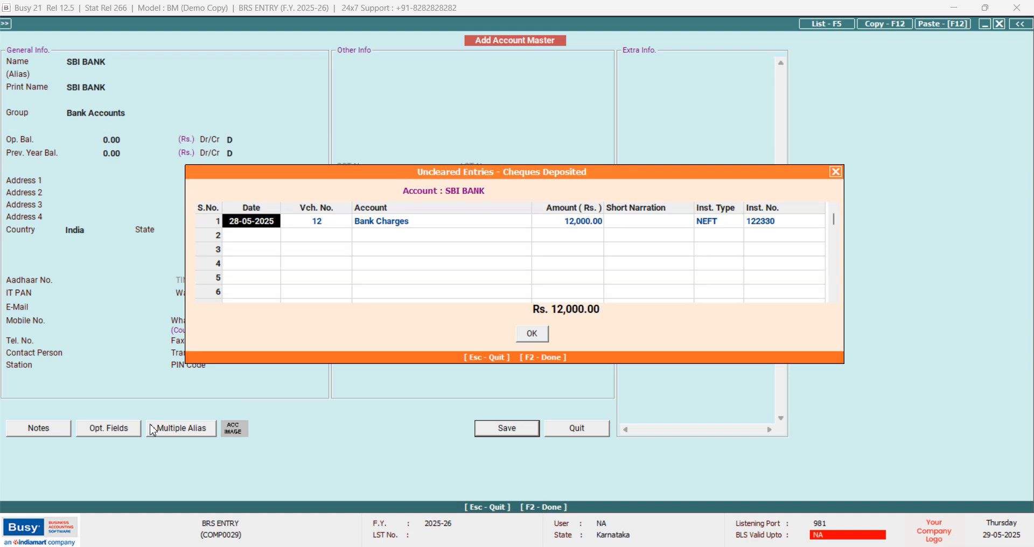
key("F2")
key("F2")
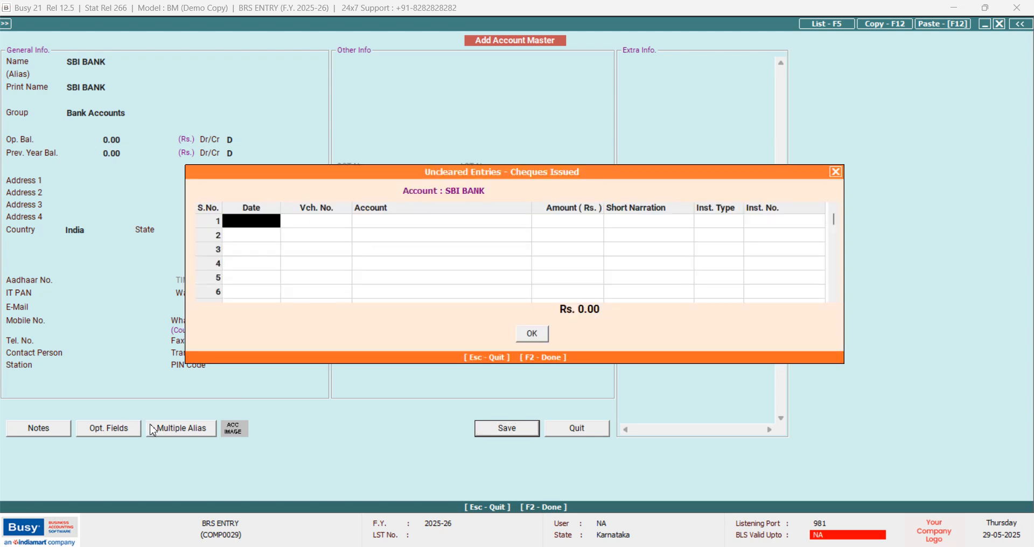
key("F2")
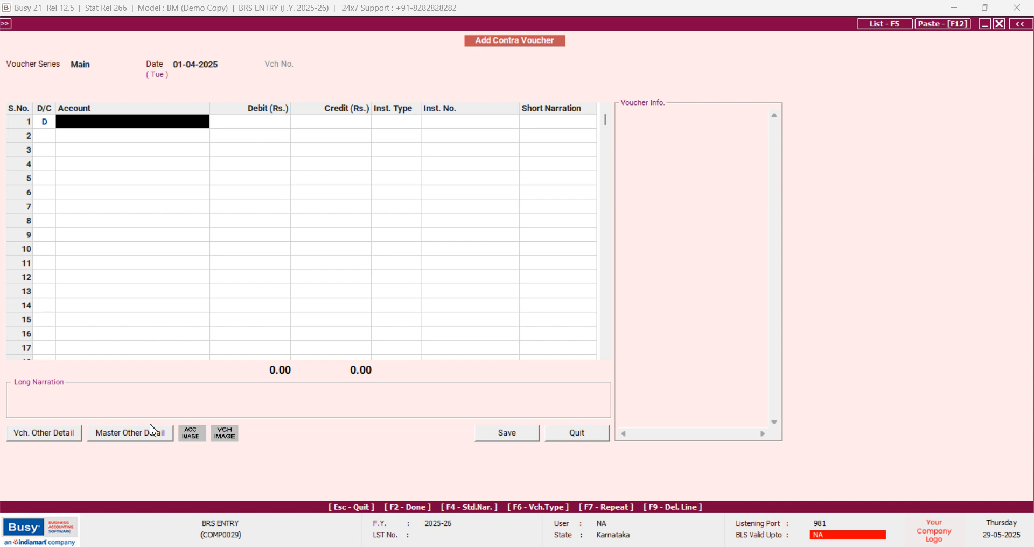
Step: Debit SBI BANK with Rs. 1,00,000 on the contra voucher's first line, with instrument type N.A. and no narration
type("S")
key("Return")
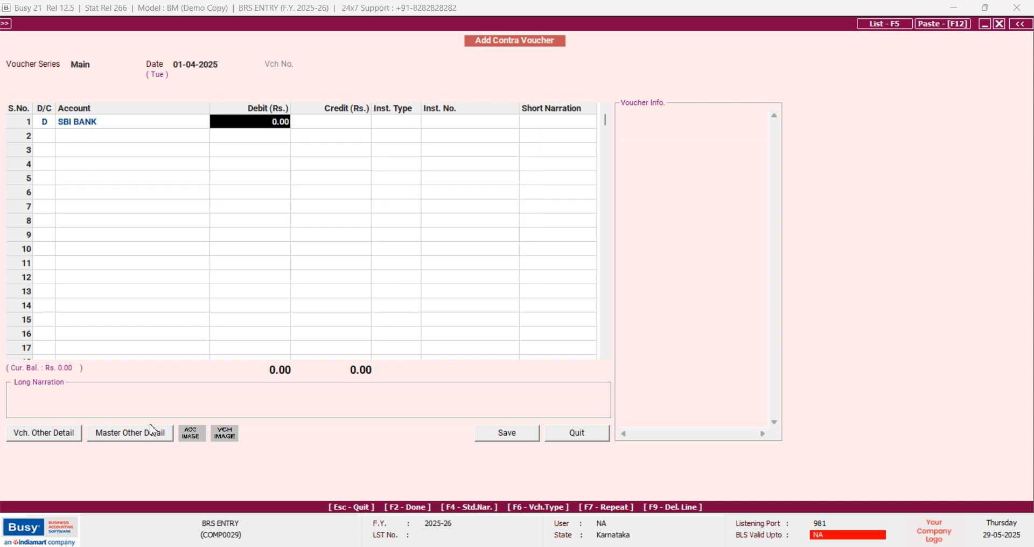
type("100000")
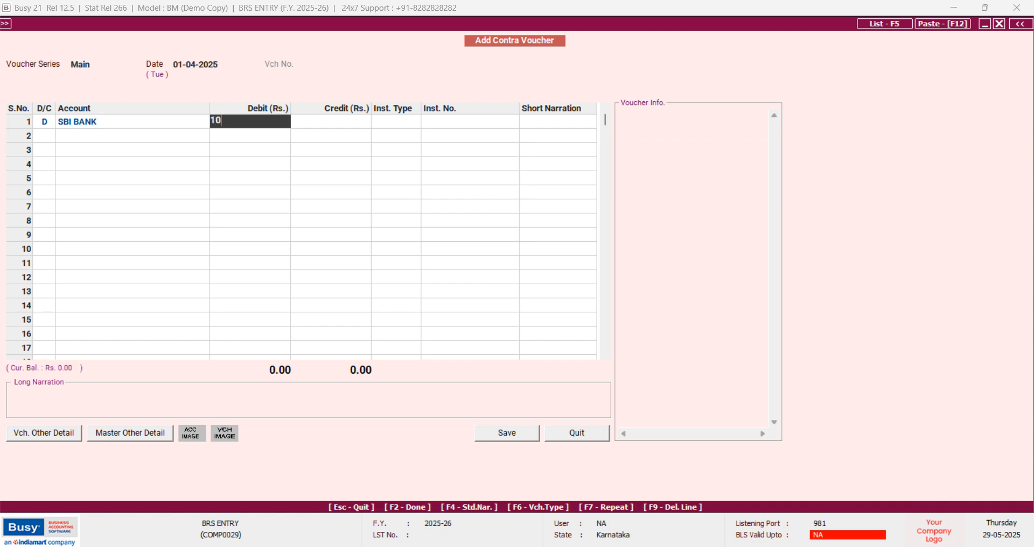
key("Return")
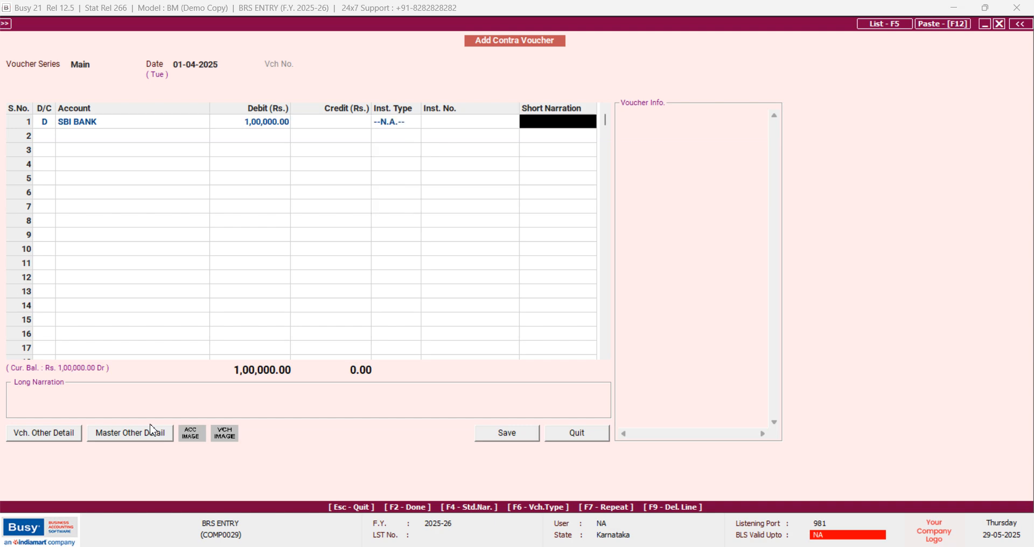
key("Return")
key("Return")
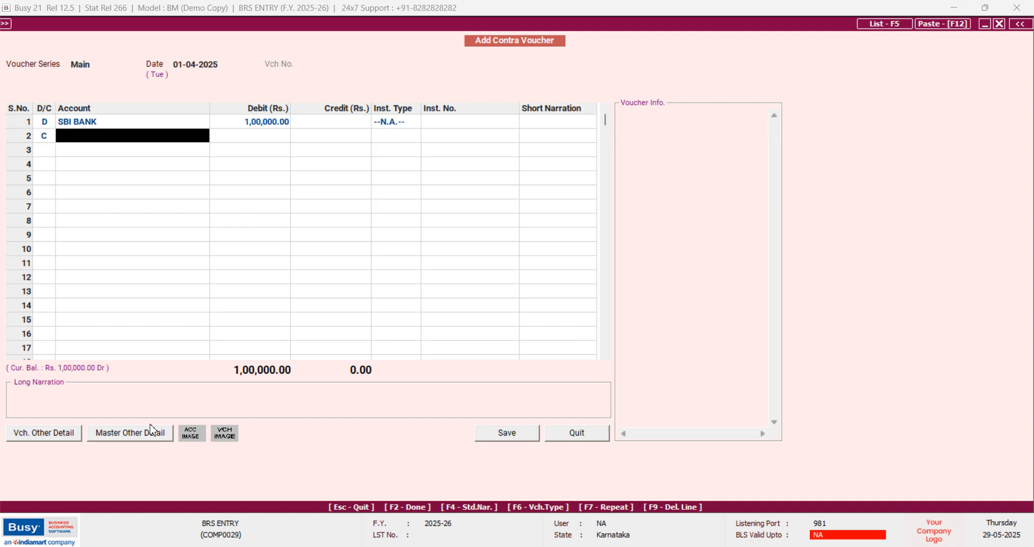
Step: Credit Cash with Rs. 1,00,000 on the second line and save the contra voucher
type("c")
key("Return")
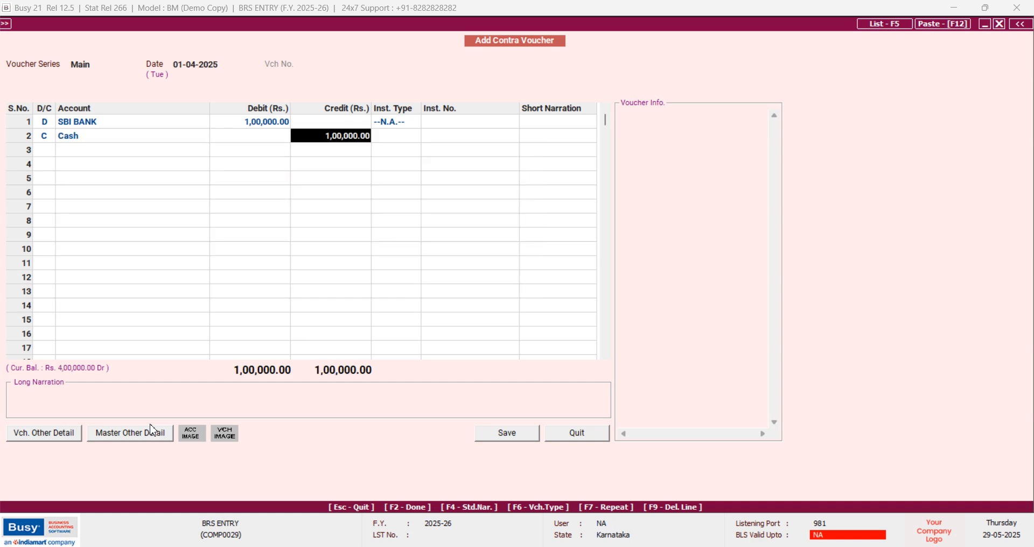
key("Return")
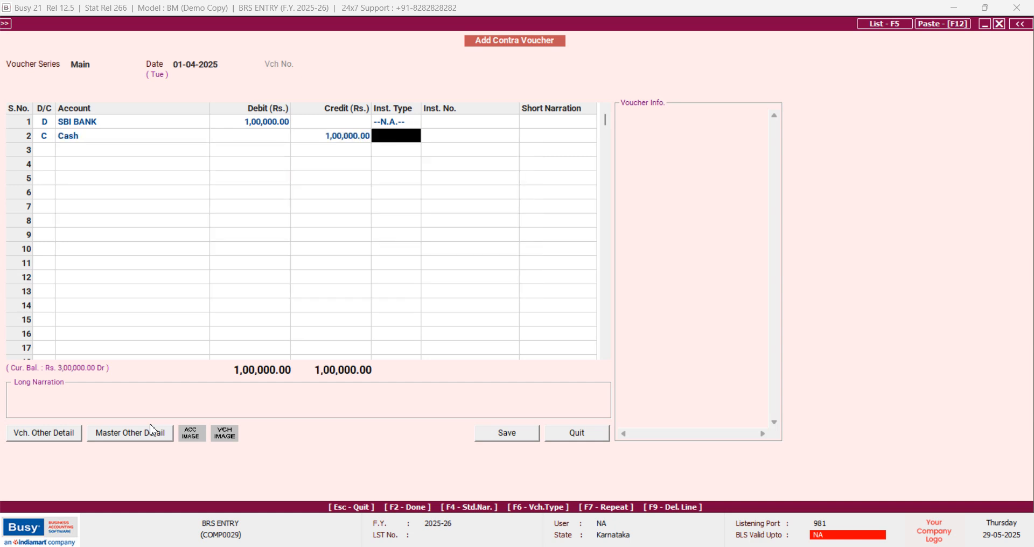
key("Return")
key("Return")
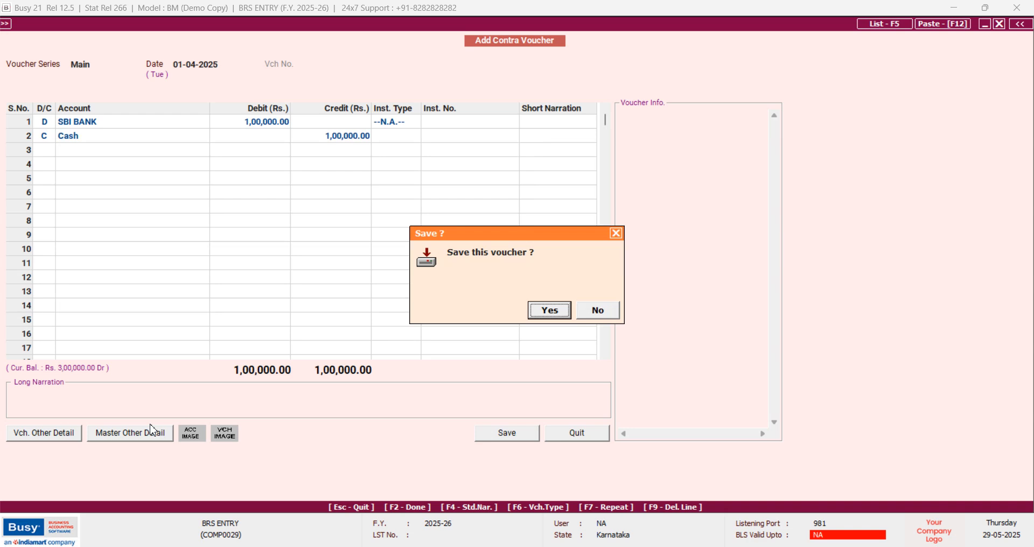
key("Return")
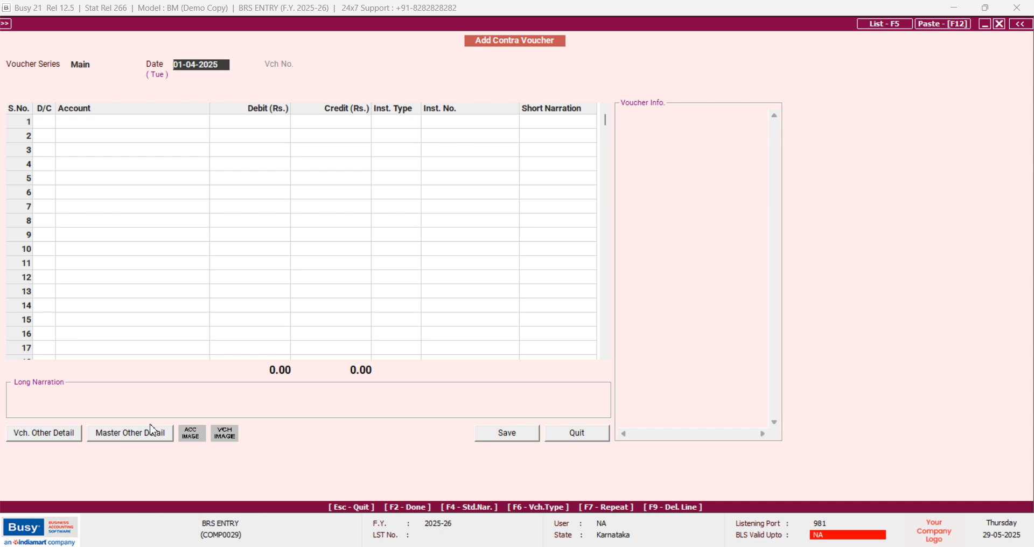
Step: Begin another contra voucher dated 01-04-2025 and create a new account named ANDRA BANK from its first line
key("Return")
key("Return")
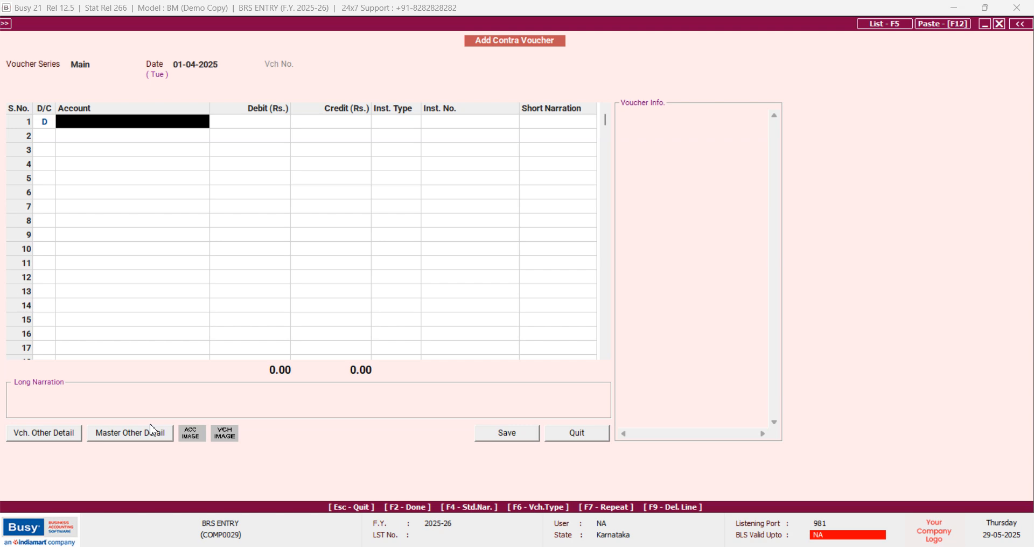
left_click(152, 431)
type("ANDRA BANK")
key("Return")
key("Return")
key("Return")
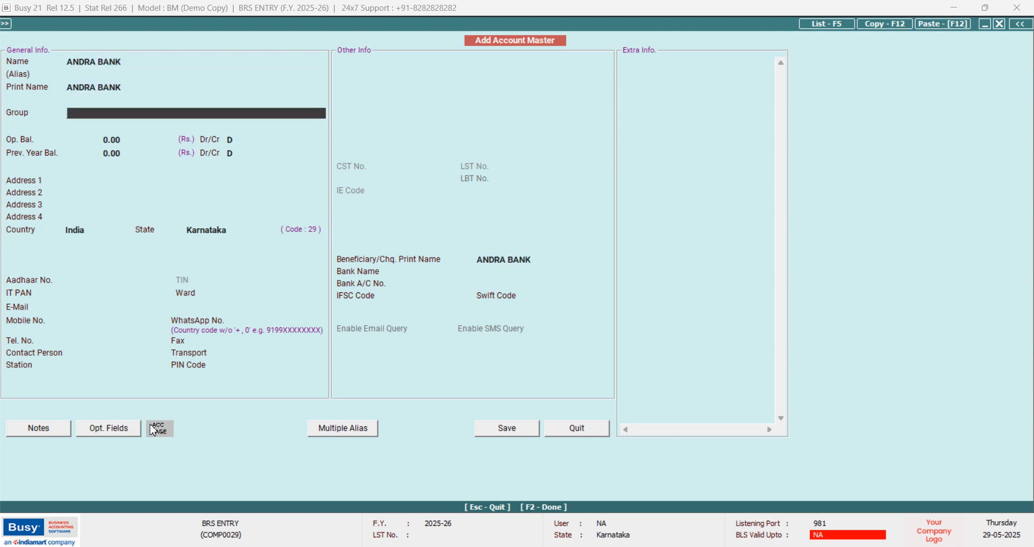
Step: Assign ANDRA BANK to the Bank Accounts group, keep the remaining defaults, and open its uncleared deposited cheques list
type("B")
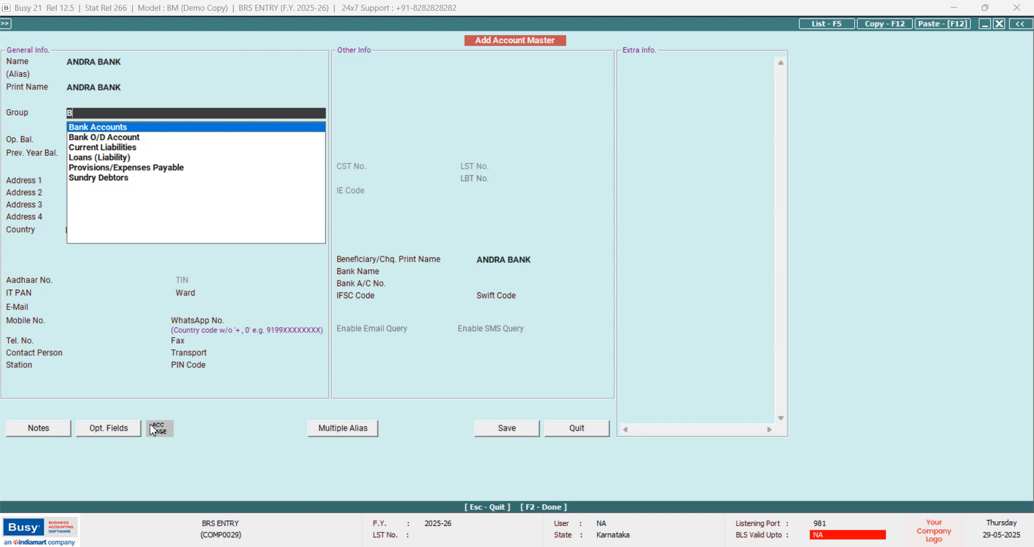
key("Return")
key("Return")
key("Return")
key("Return")
key("Return")
key("Return")
key("Return")
key("Return")
key("Return")
key("Return")
key("Return")
key("Return")
key("Return")
key("Return")
key("Return")
key("Return")
key("Return")
key("Return")
key("Return")
key("Return")
key("Return")
key("Return")
key("Return")
key("Return")
key("Return")
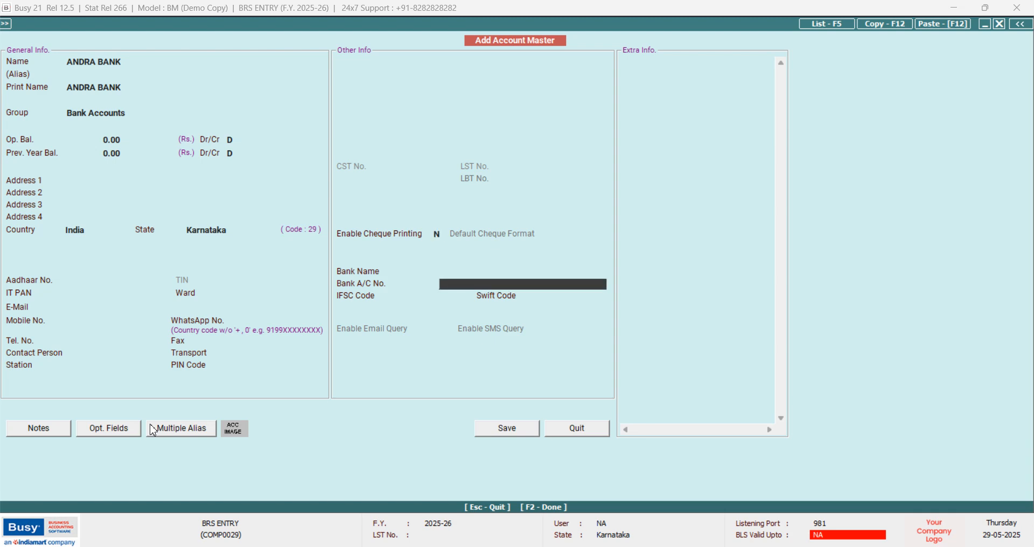
key("Return")
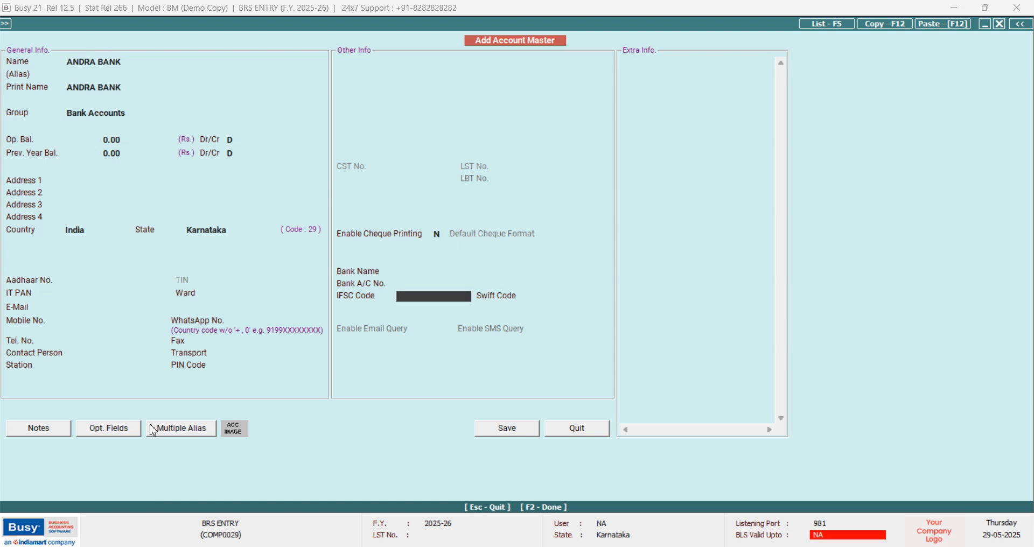
key("Return")
key("Return")
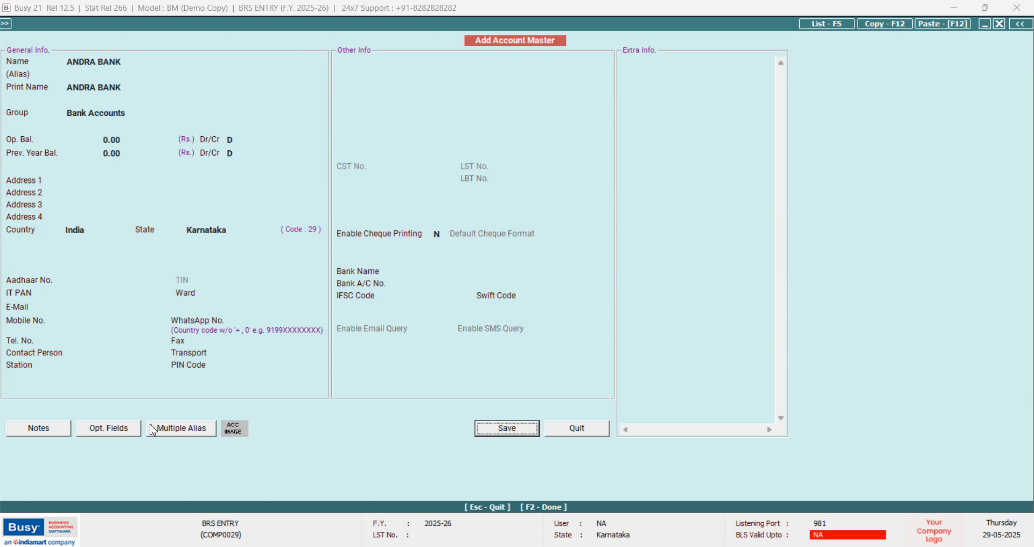
key("Return")
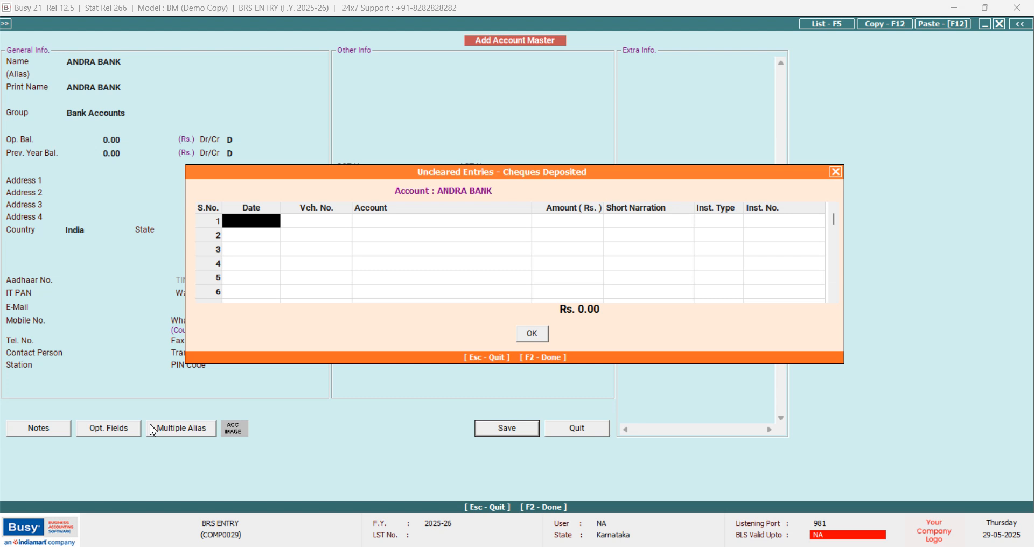
Step: Enter an uncleared deposited cheque dated 28-05-2025 with voucher number 10 and account Bank Charges
type("28-05-2025")
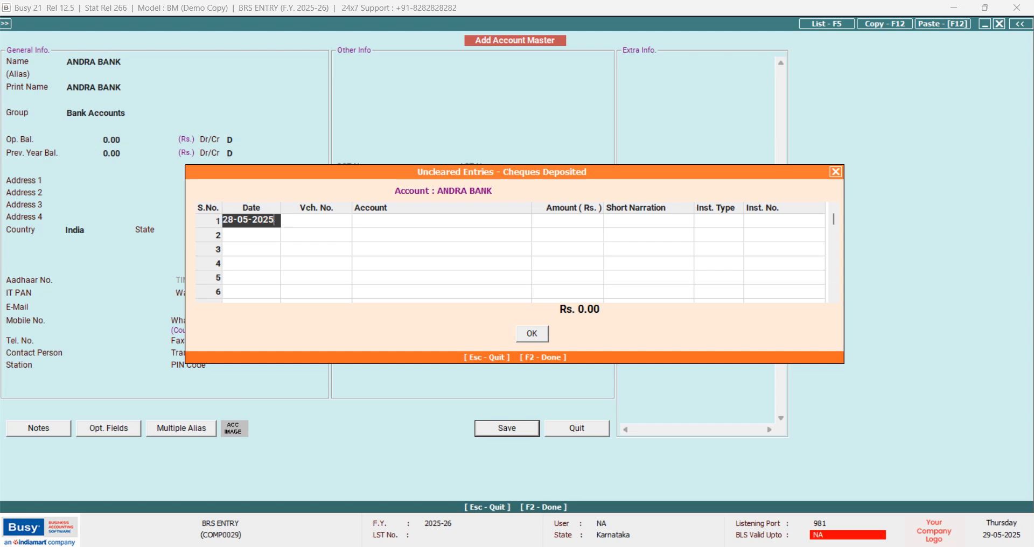
key("Return")
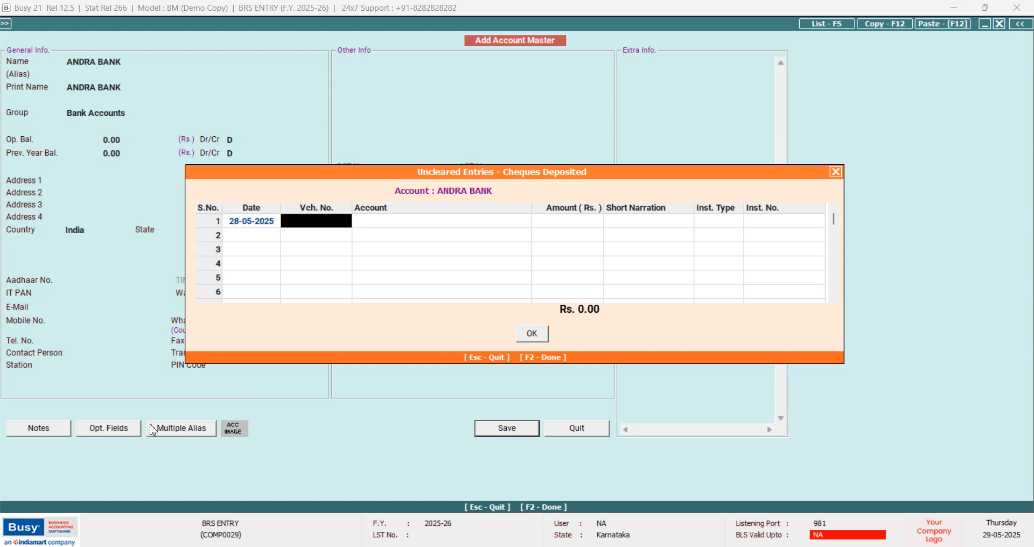
type("10")
key("Return")
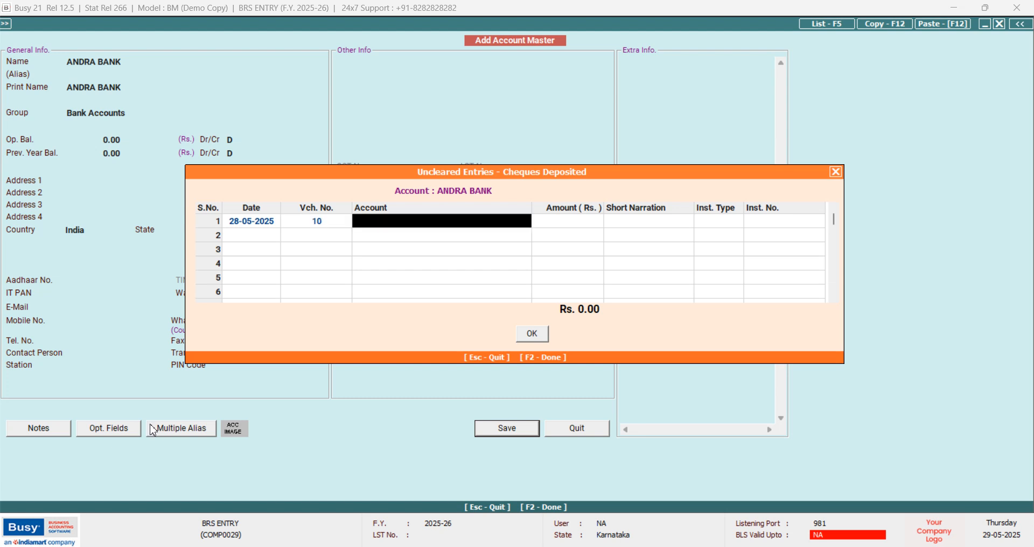
key("space")
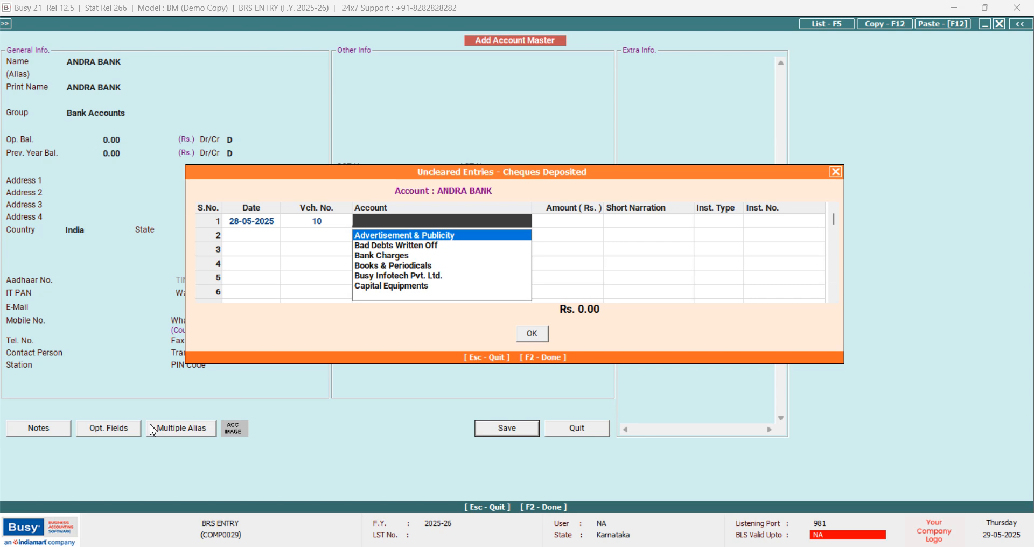
key("Down")
key("Down")
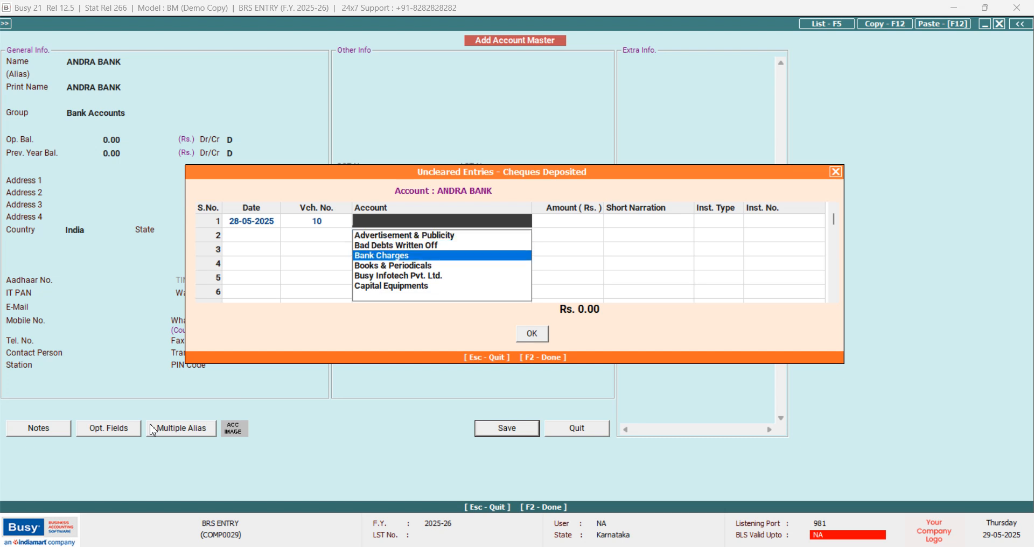
key("Return")
Step: Set the uncleared entry's amount to Rs. 15,000 and its instrument type to N.A., leaving the narration empty
type("478")
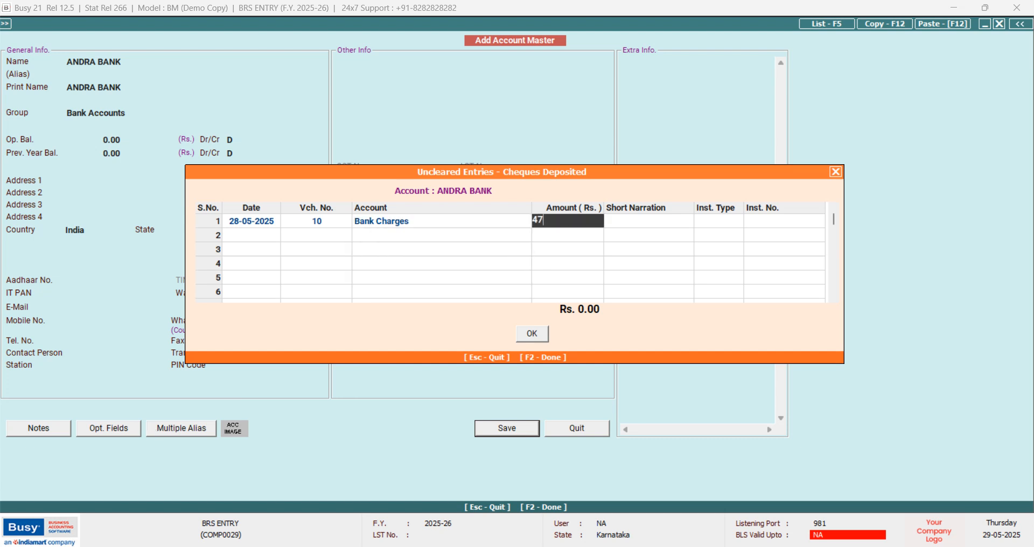
key("BackSpace")
key("BackSpace")
key("BackSpace")
type("15000")
key("Return")
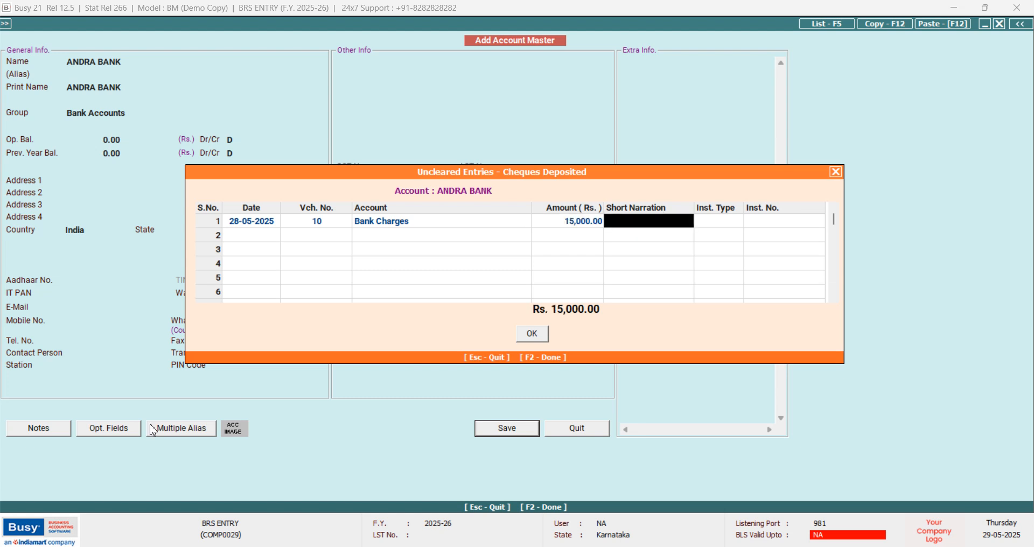
key("Return")
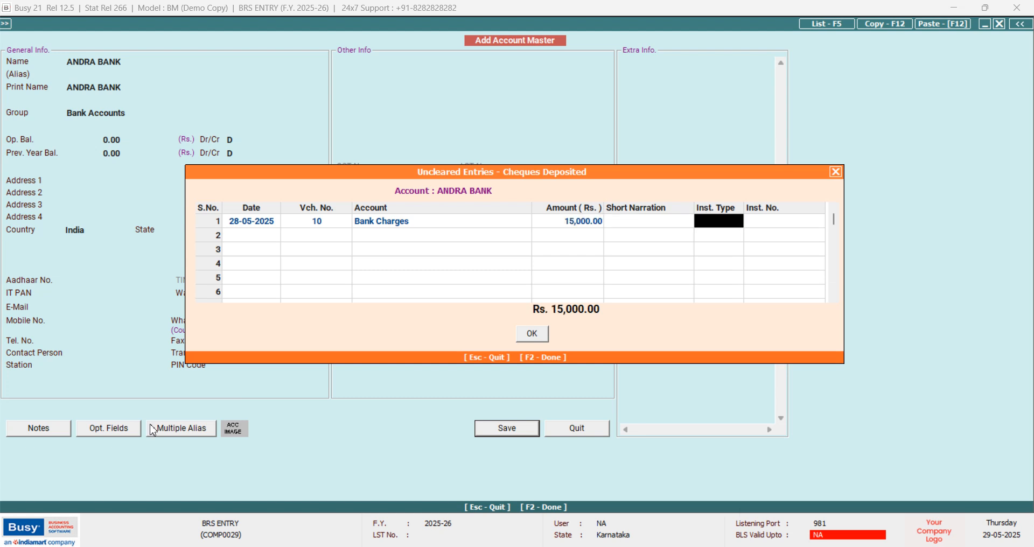
key("space")
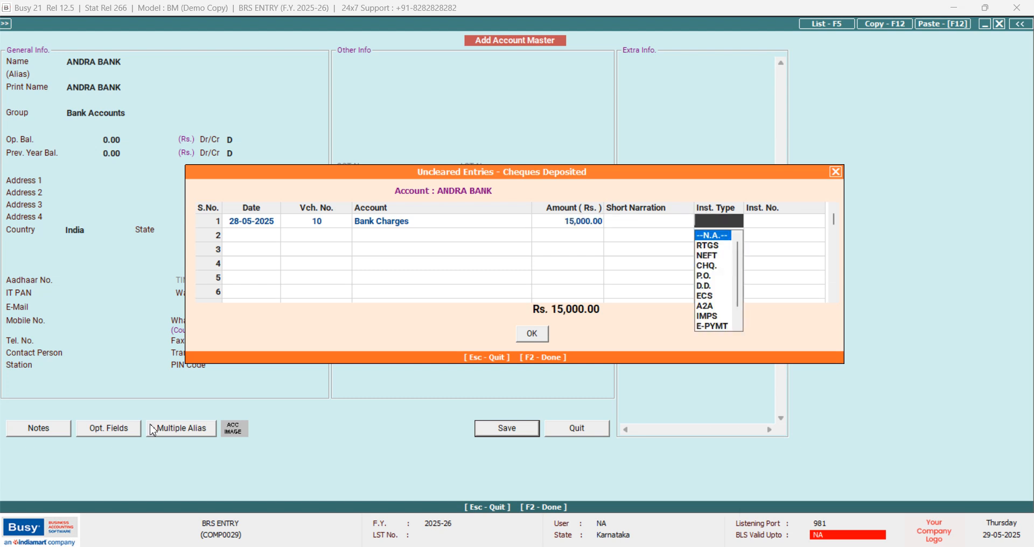
key("Down")
key("Up")
key("Return")
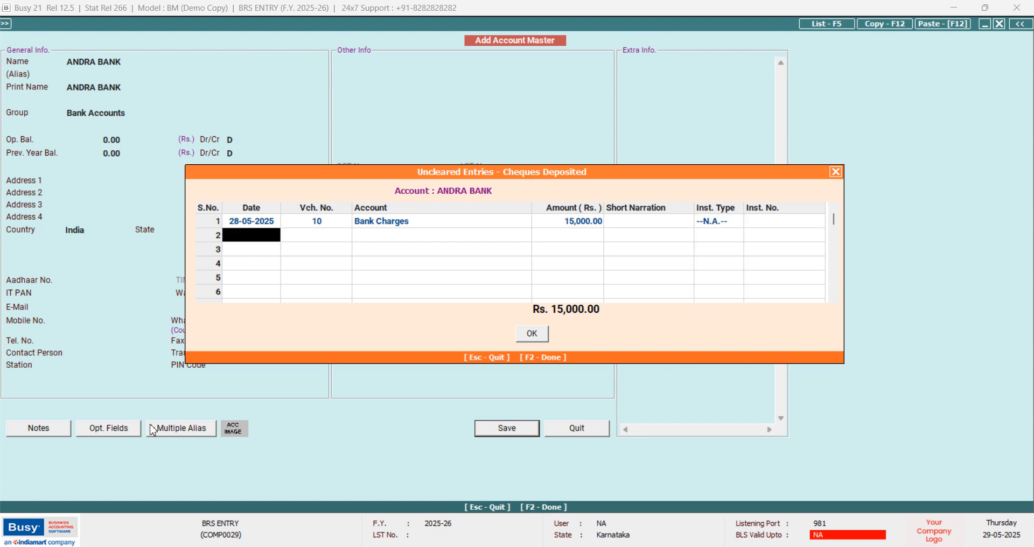
key("Return")
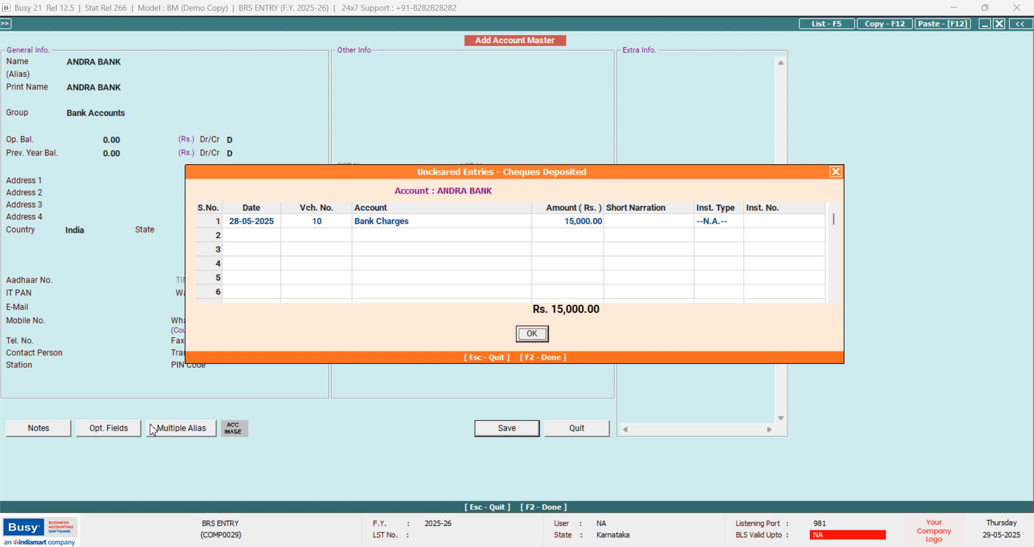
Step: Delete the Bank Charges entry from the deposited cheques list and return to the first line's date
left_click(726, 217)
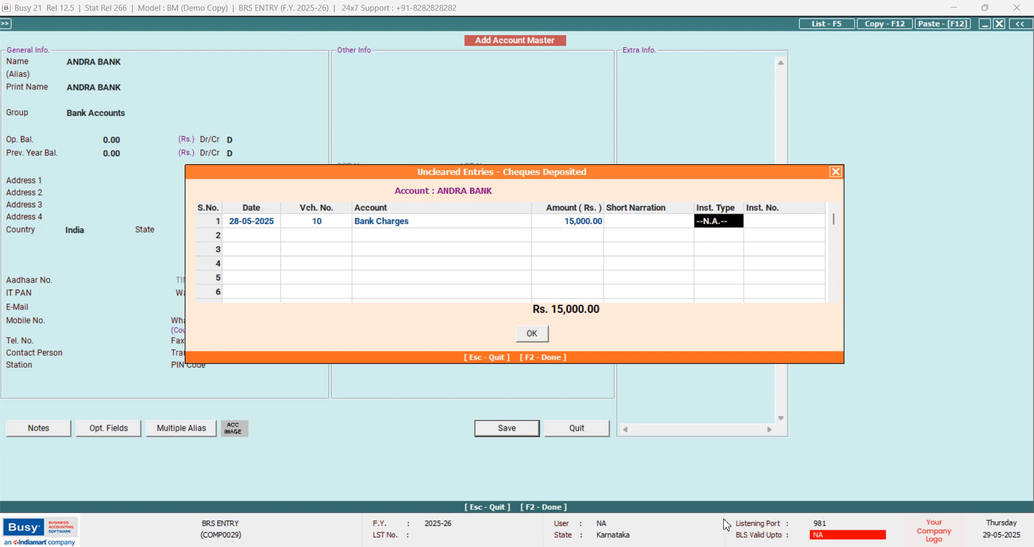
key("F9")
key("Return")
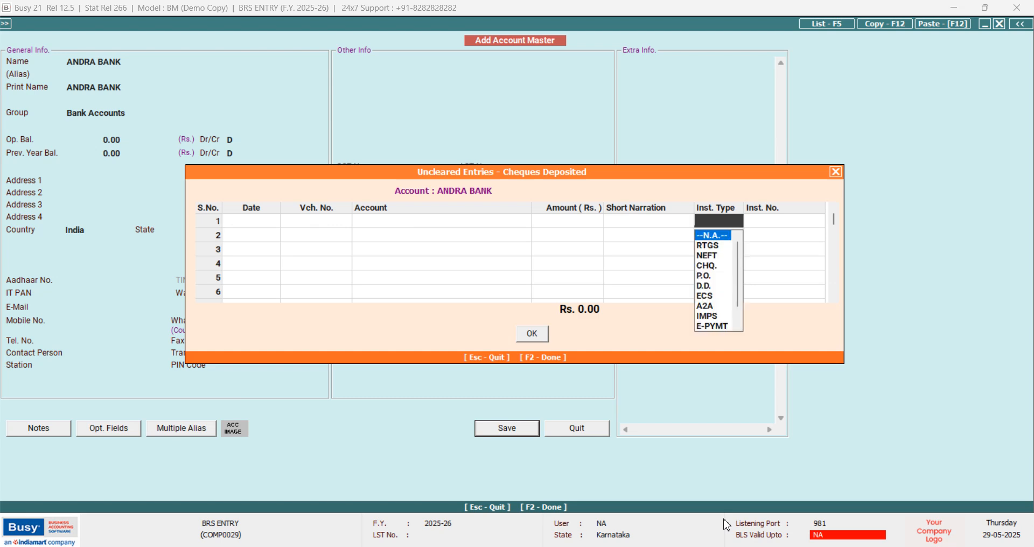
key("Escape")
key("F2")
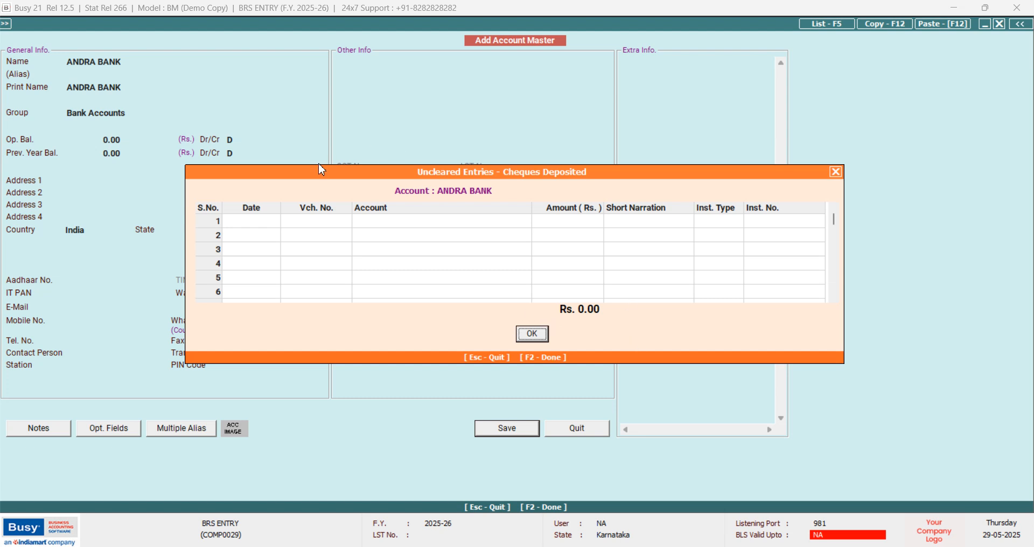
left_click(265, 229)
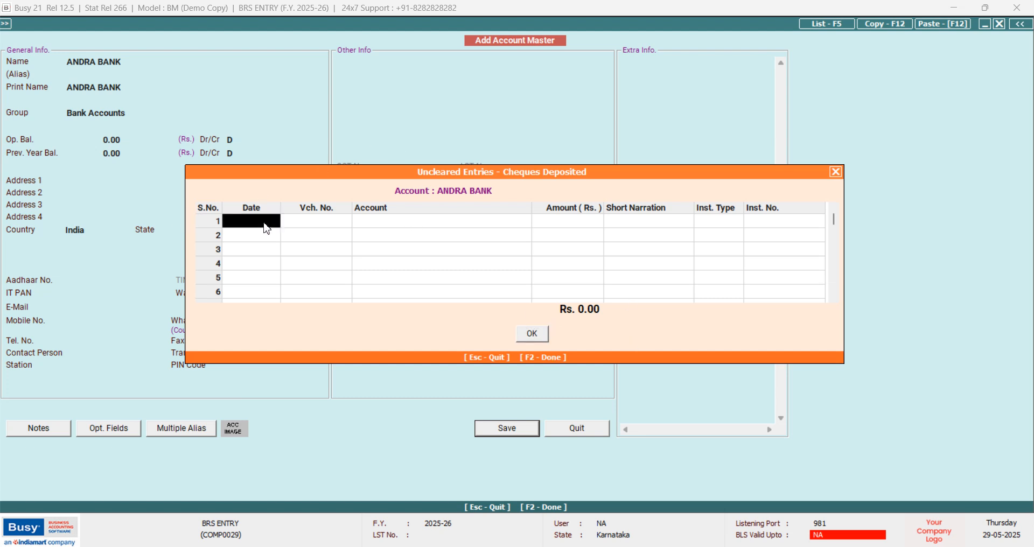
Step: Re-enter the first uncleared deposited cheque with date 28-05-2025, voucher number 10 and account Bank Charges
type("28-05-2025")
key("Return")
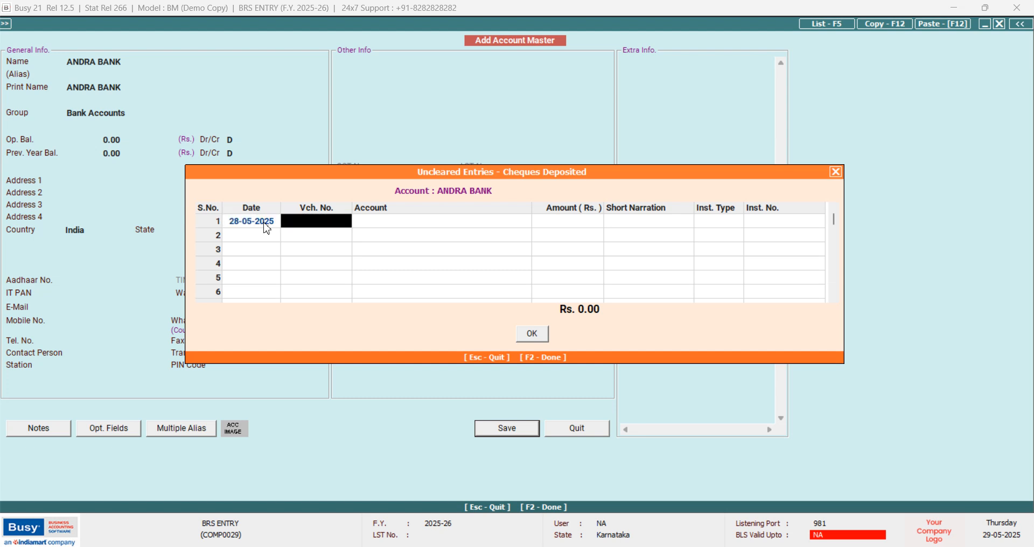
type("10")
key("Return")
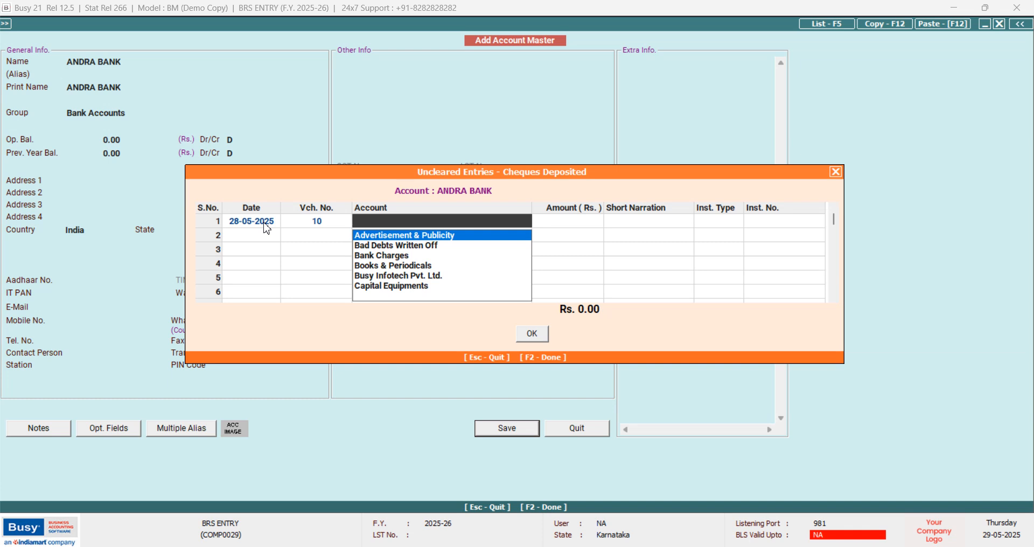
key("Down")
key("Down")
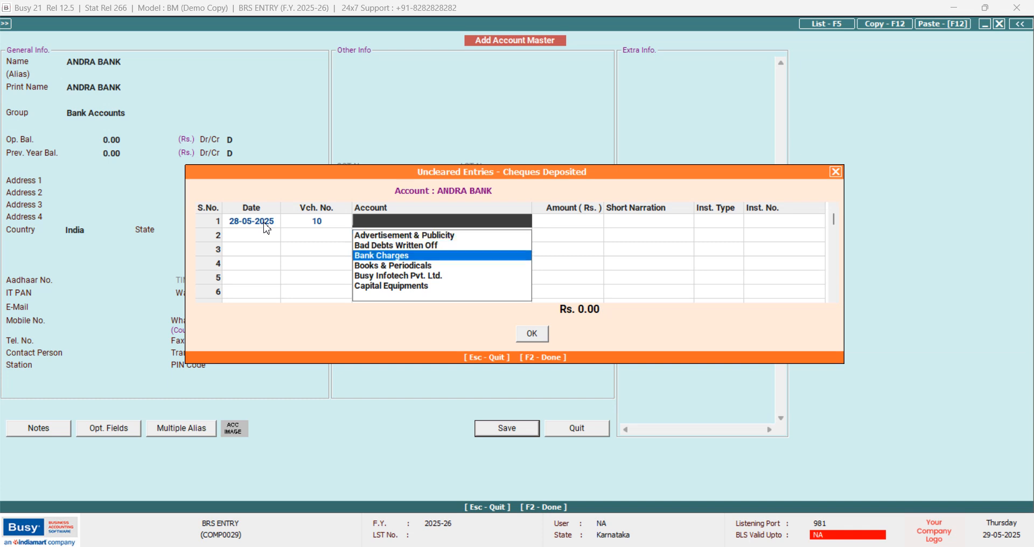
key("Return")
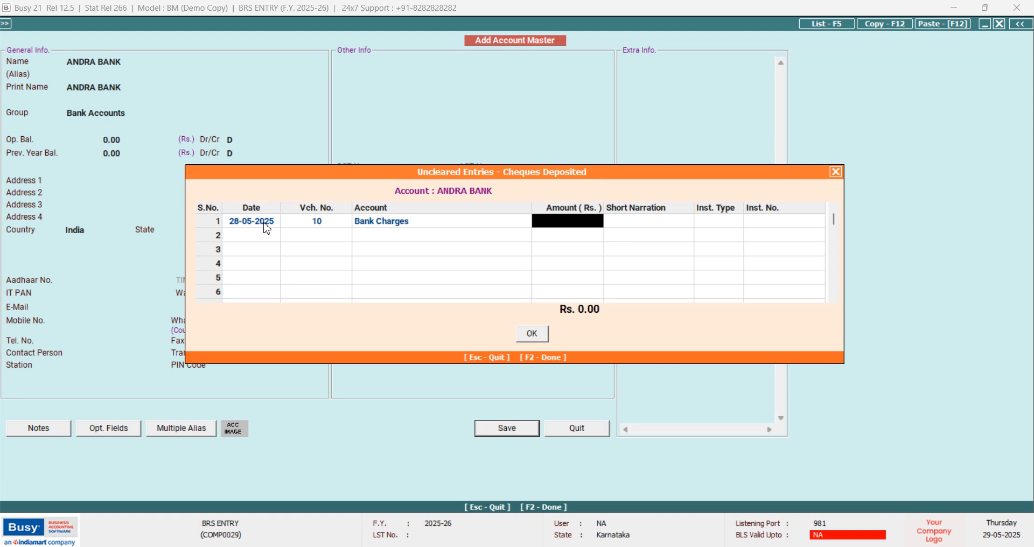
Step: Set the first deposited cheque's amount to Rs. 15,000, instrument type to NEFT and instrument number to 450772, leaving the narration empty
type("15")
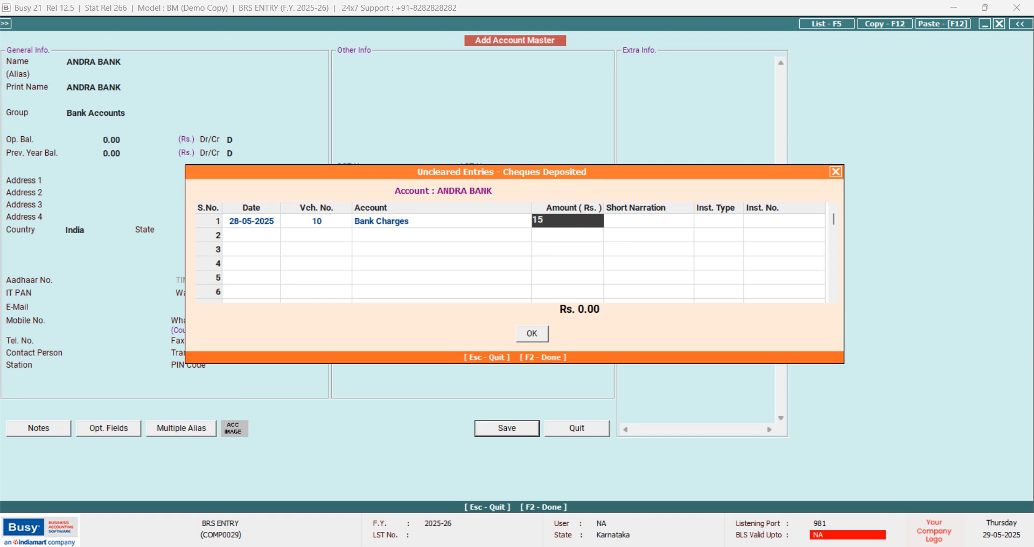
type(",000")
key("Return")
key("Return")
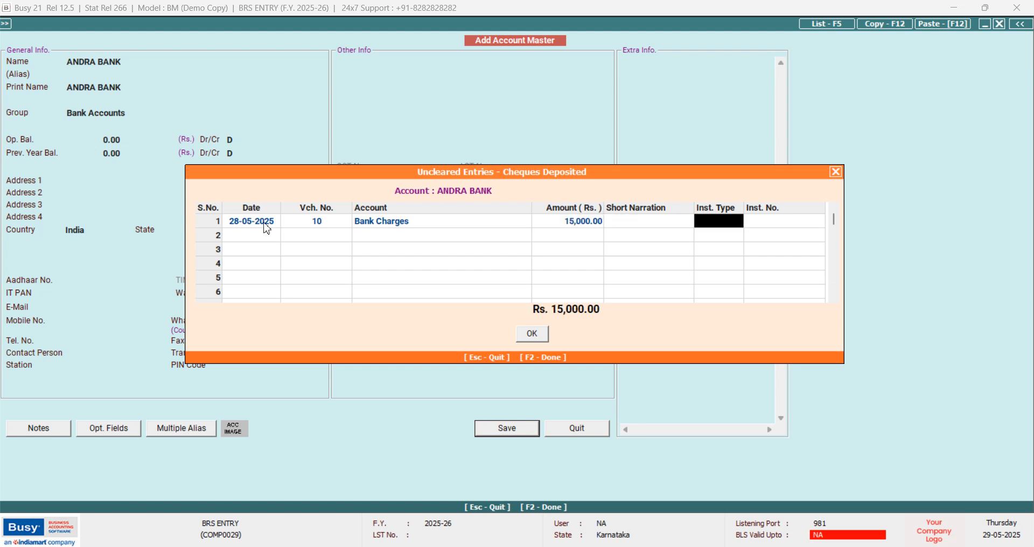
key("Down")
key("Down")
key("Down")
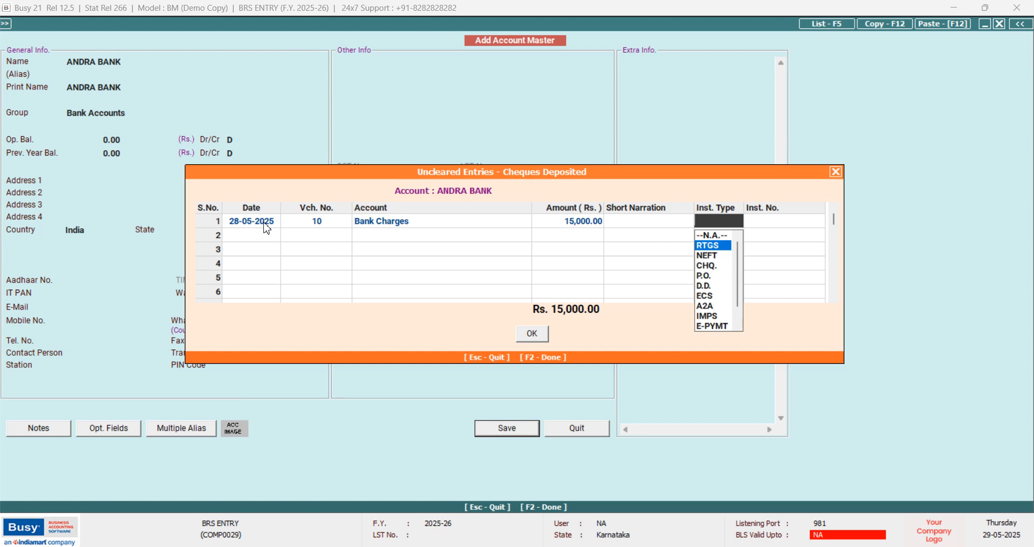
key("Return")
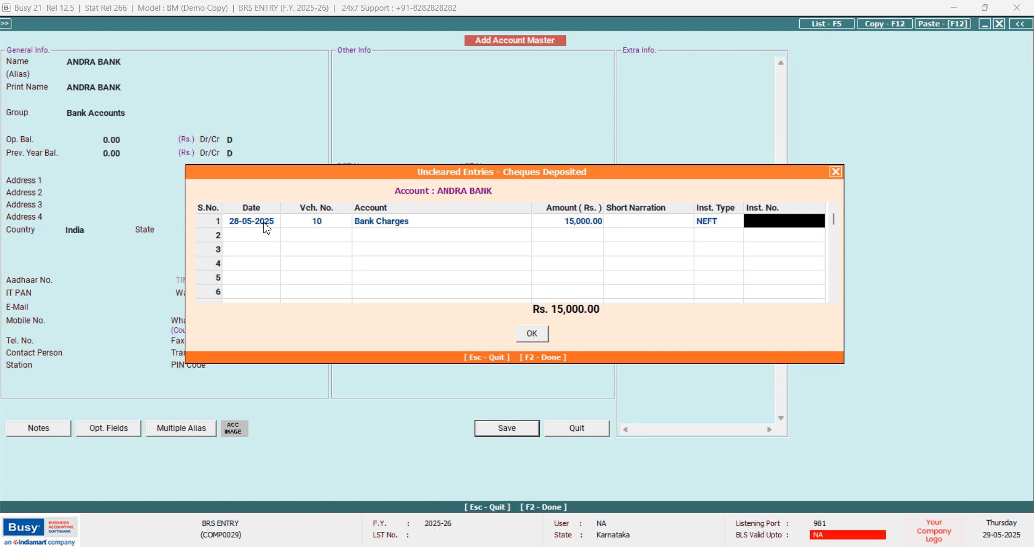
type("450")
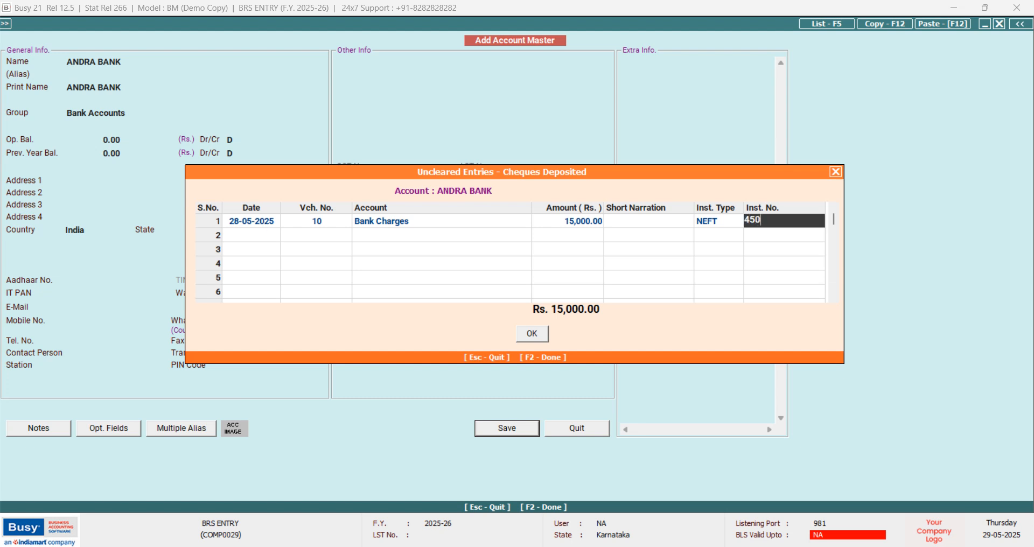
type("772")
key("Return")
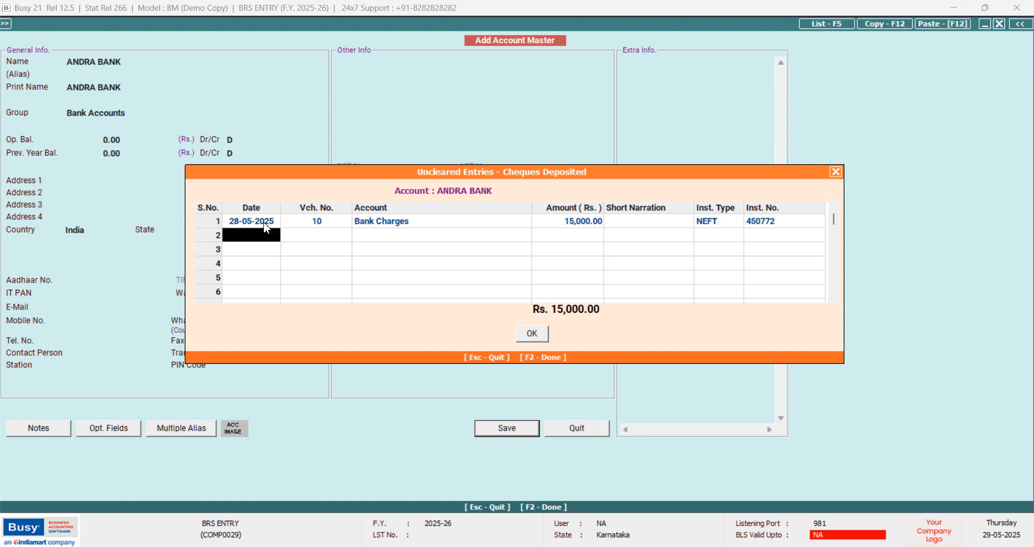
Step: Add a second uncleared deposited cheque dated 27-05-2025 with voucher number 11 and account Bank Charges
type("27-05-2025")
key("Return")
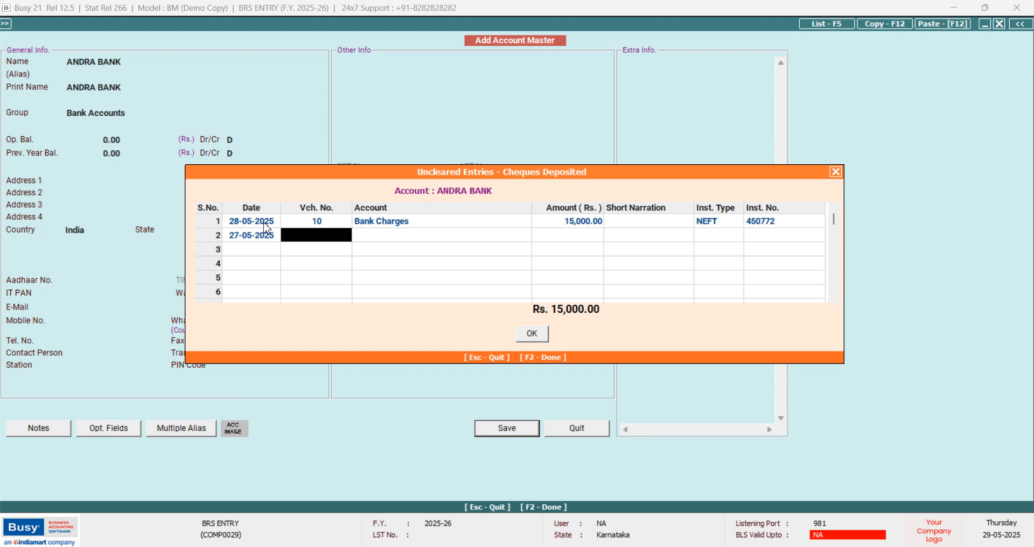
type("11")
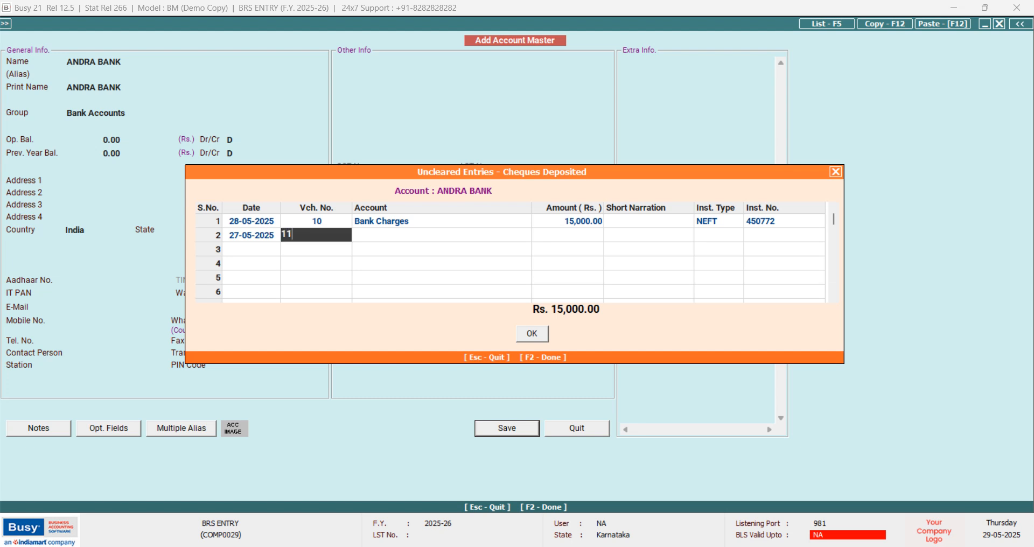
key("Return")
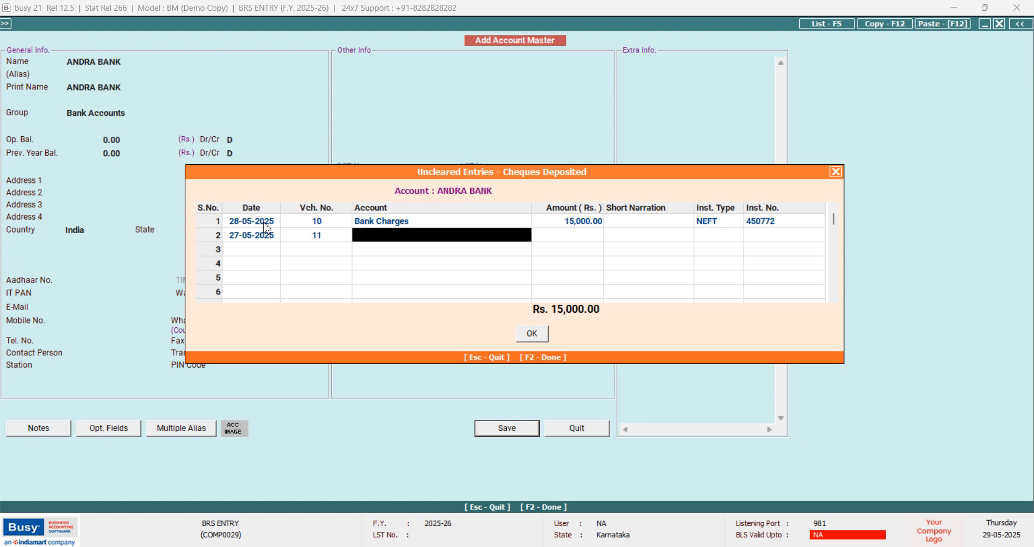
type("b")
key("Down")
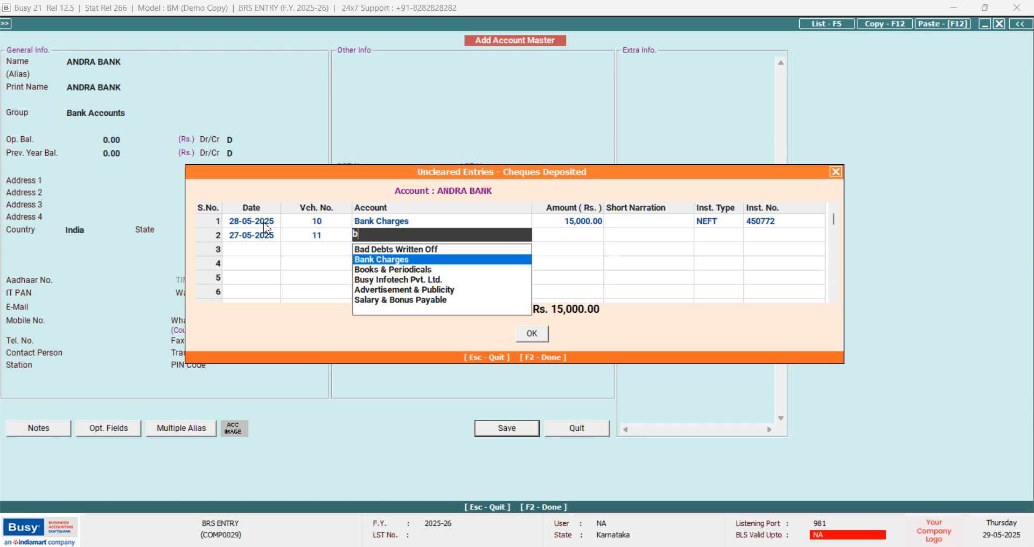
key("Return")
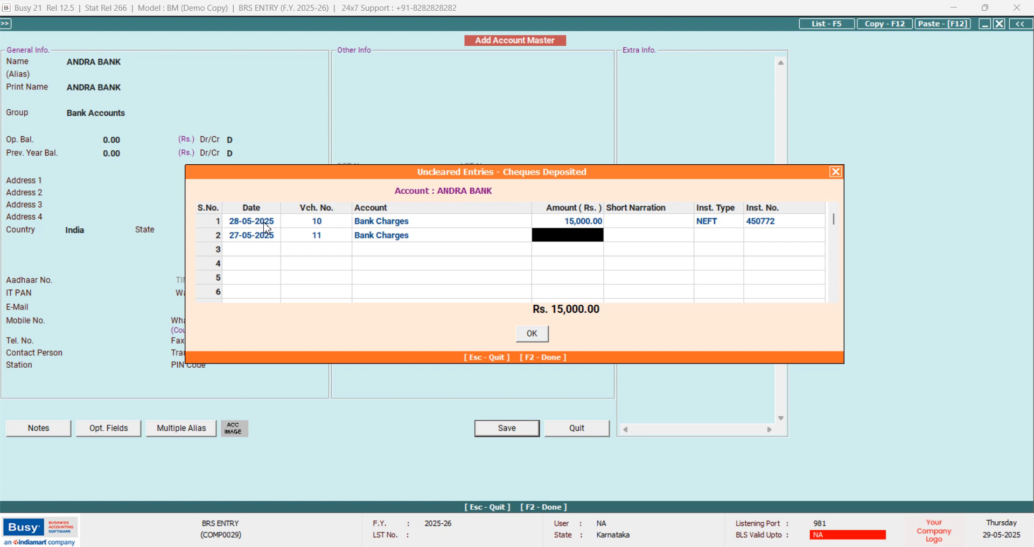
Step: Complete the second cheque with Rs. 45,000, NEFT and instrument number 750321, and finish the ANDRA BANK account without issued cheques
type("45000")
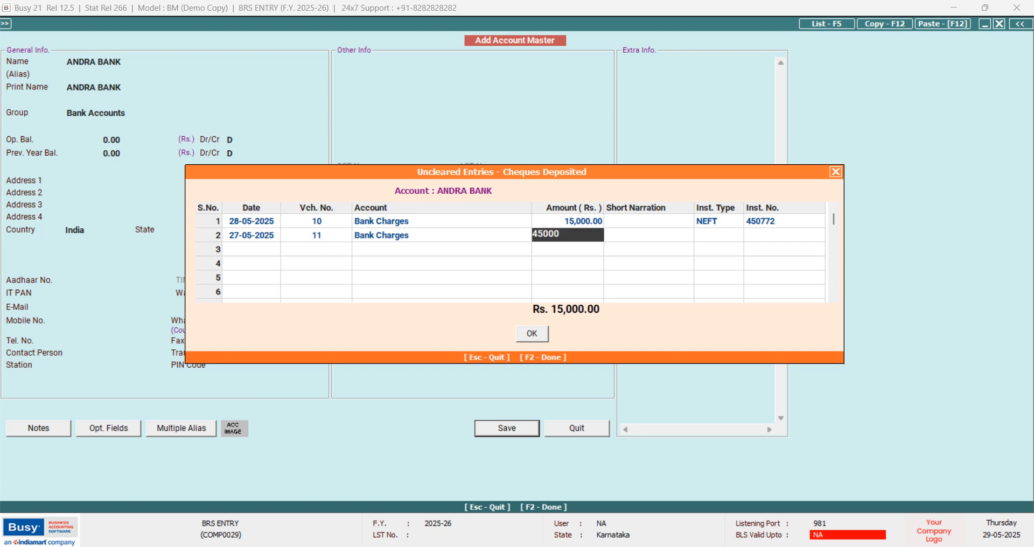
key("Return")
key("Return")
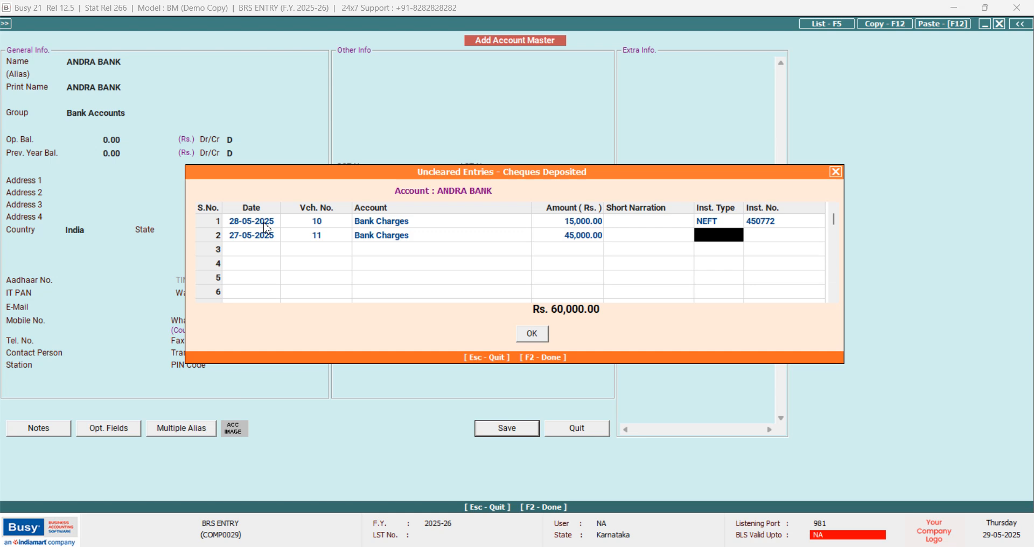
type("n")
key("Return")
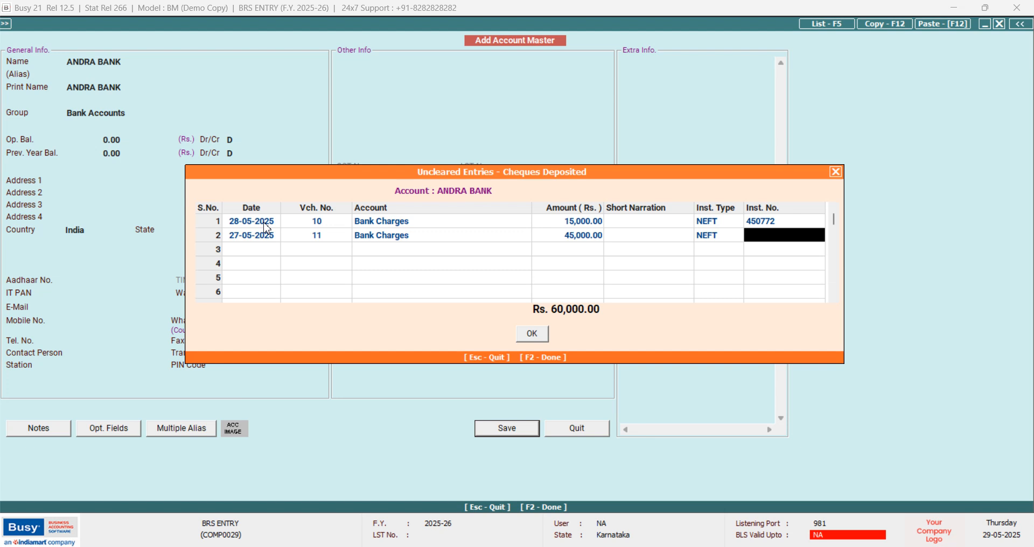
type("75")
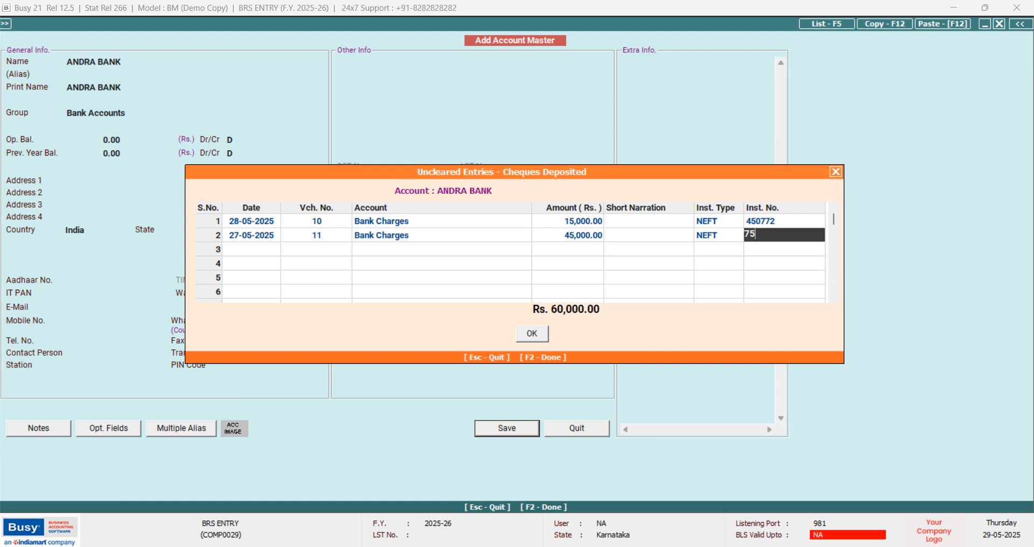
type("0321")
key("F2")
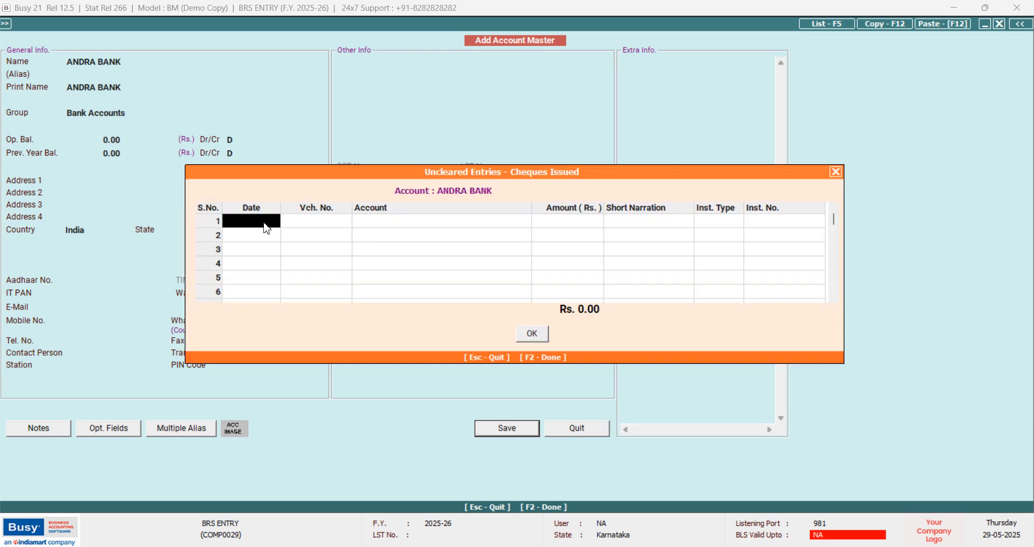
key("F2")
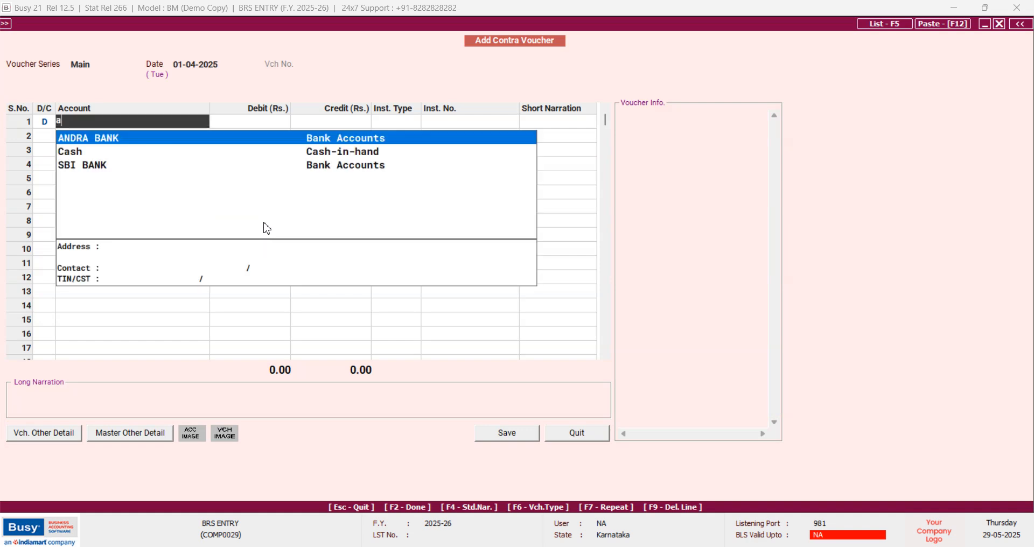
Step: Debit ANDRA BANK with Rs. 1,00,000 in the contra voucher, using instrument type N.A. and no short narration
key("Return")
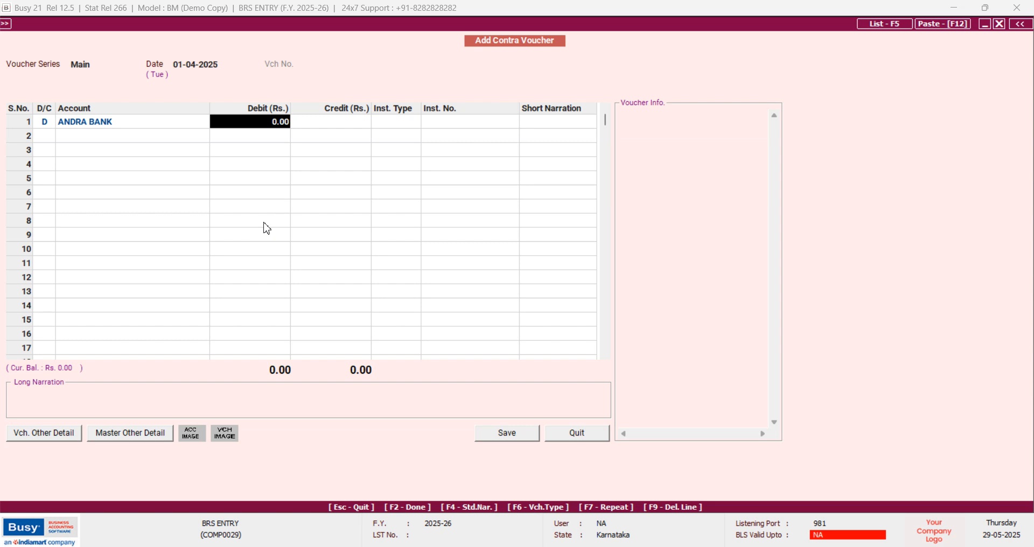
type("100000")
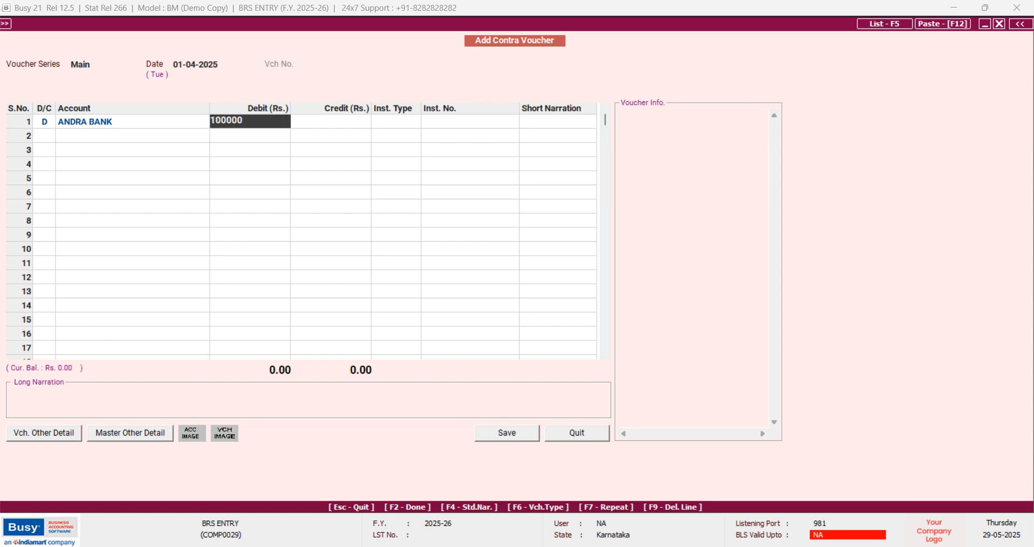
key("Return")
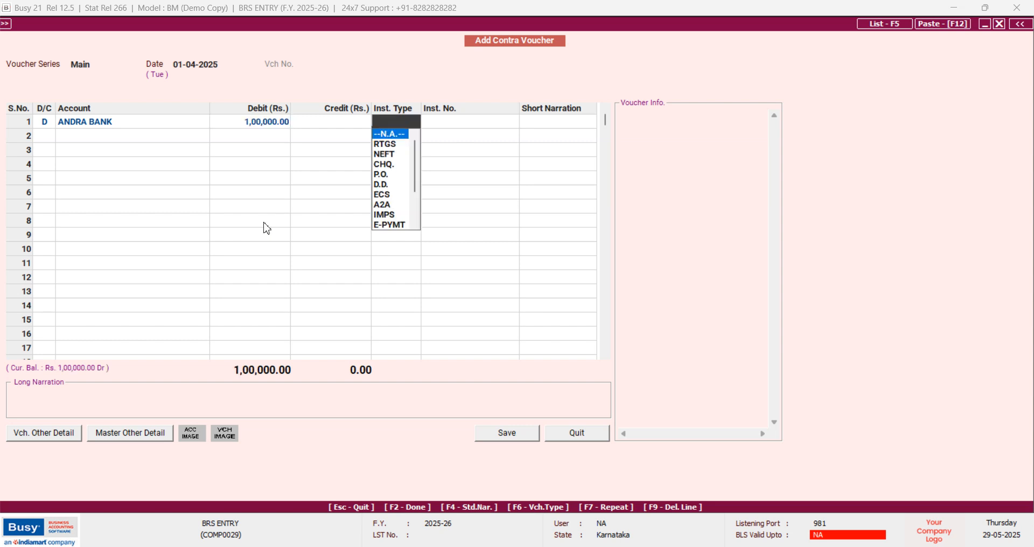
key("Return")
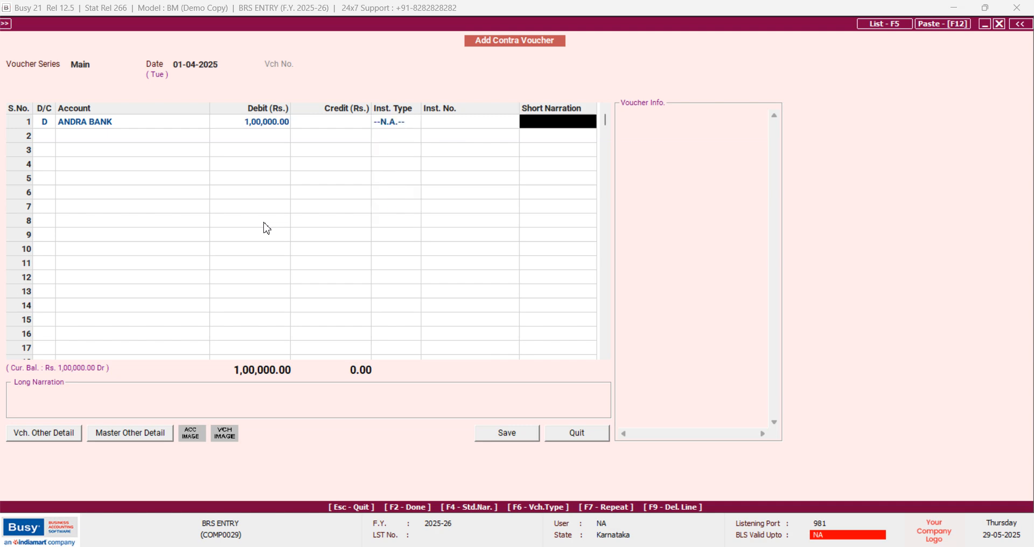
key("Return")
key("Return")
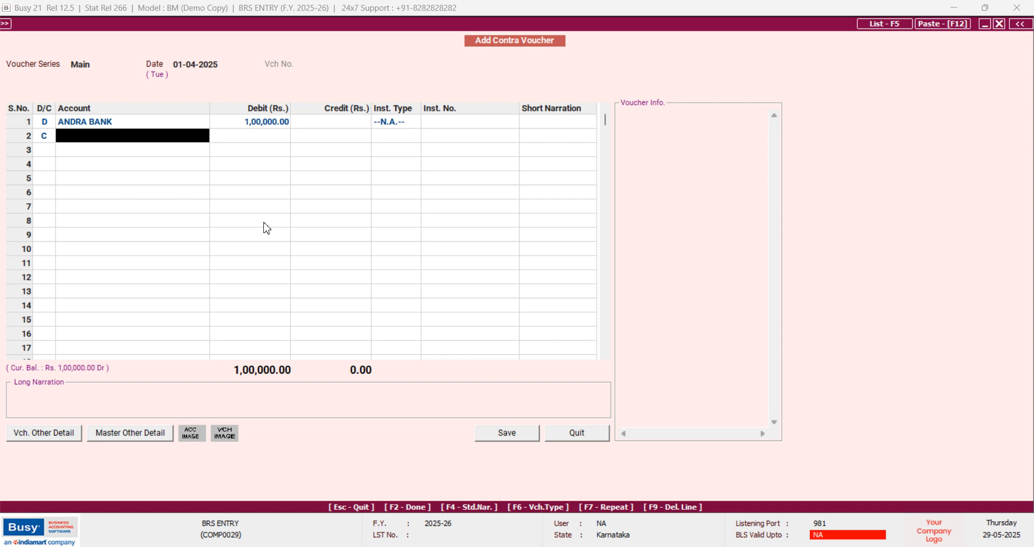
Step: Credit Cash with Rs. 1,00,000 and save the contra voucher without a long narration
type("c")
key("Return")
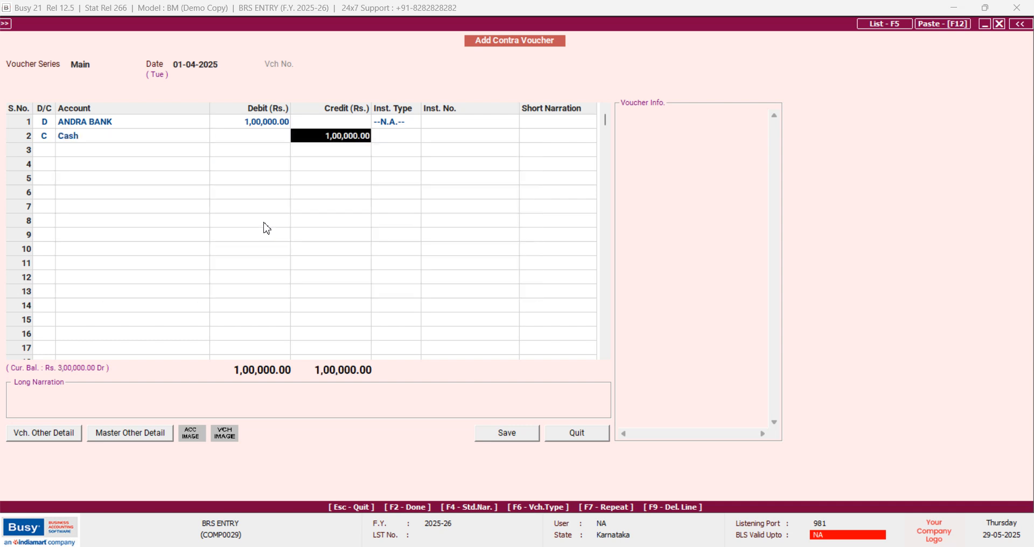
key("Return")
key("Return")
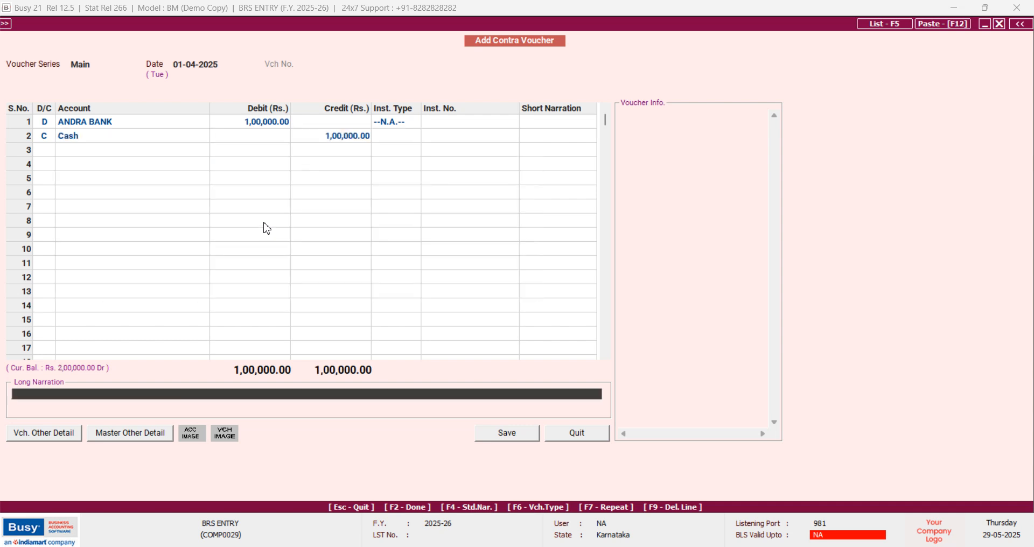
key("Return")
key("Return")
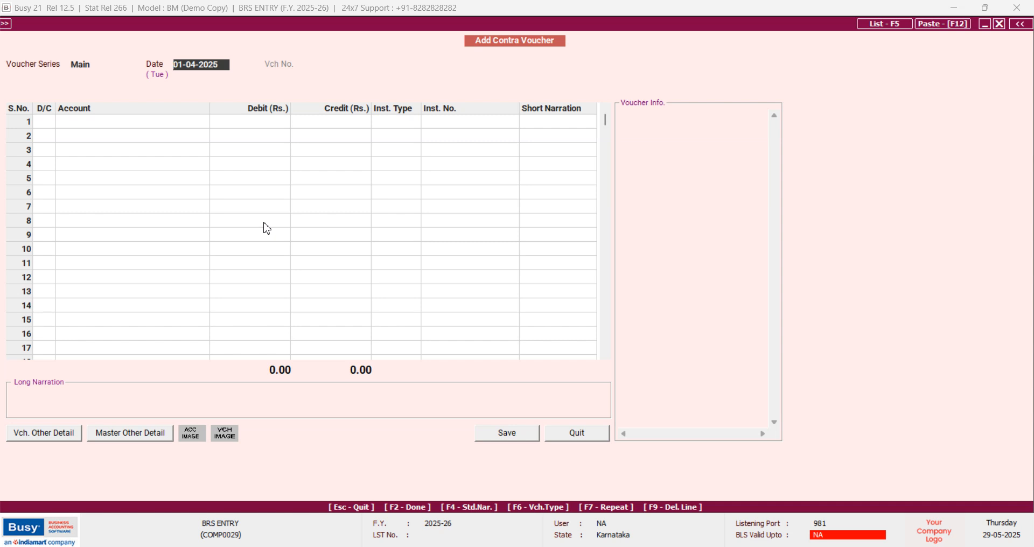
Step: Start a Regular payment voucher dated 01-04-2025 with ANDRA BANK as payment mode, and open a new account master for its first line
key("alt+F5")
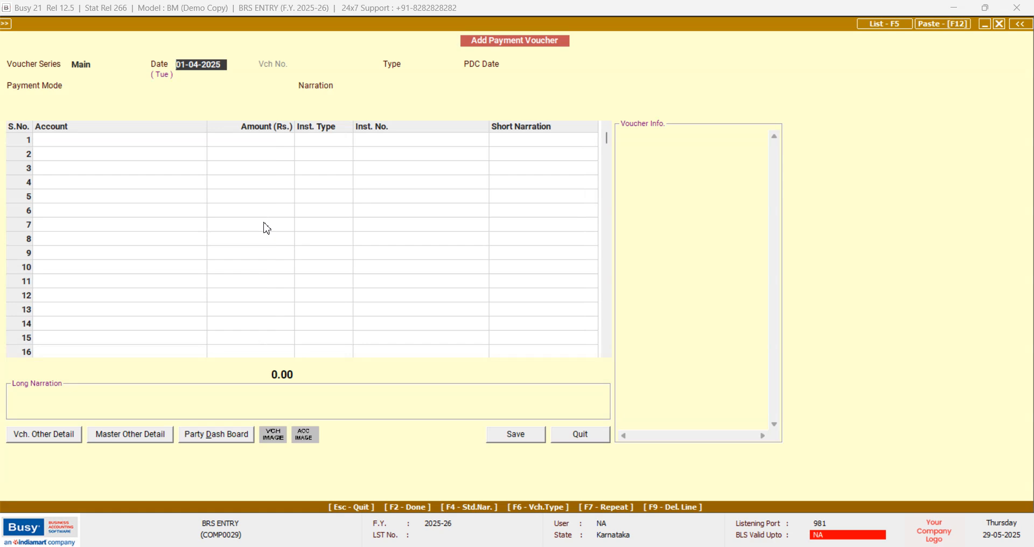
key("Return")
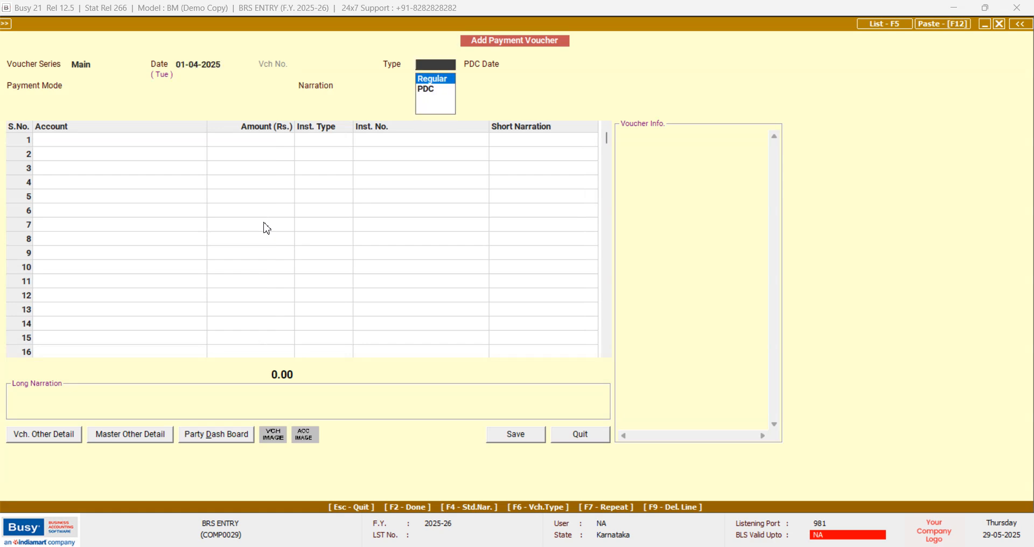
key("Return")
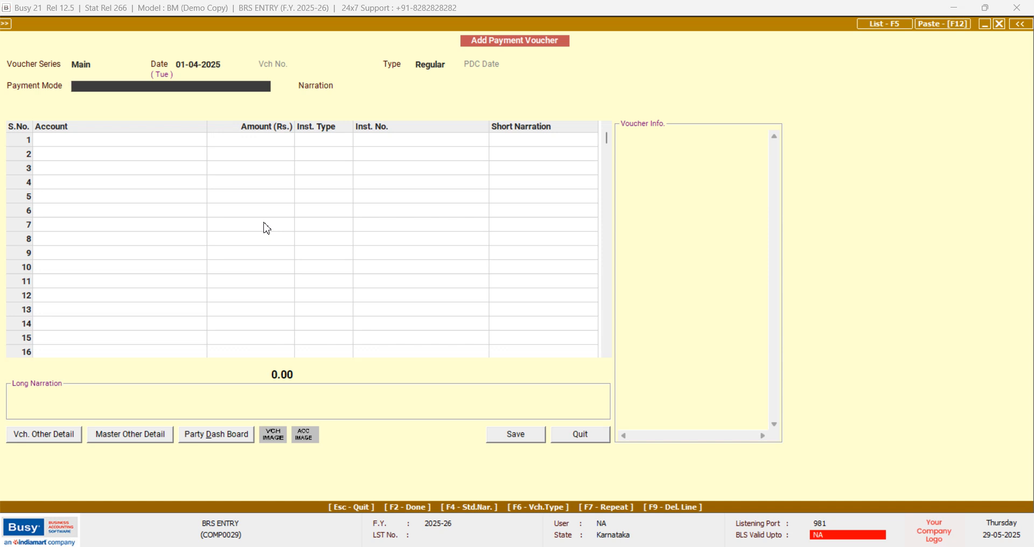
type("A")
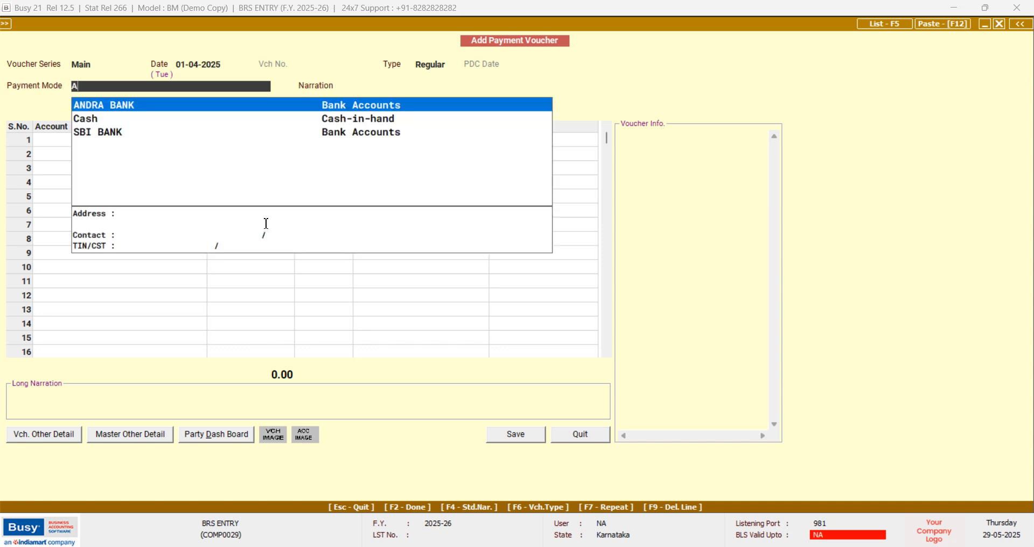
key("Return")
key("Return")
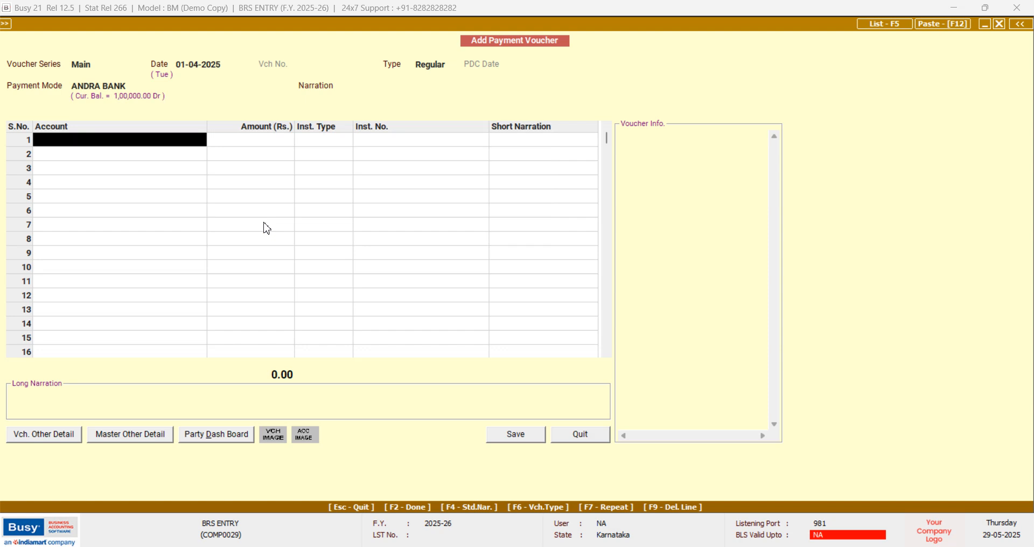
key("F3")
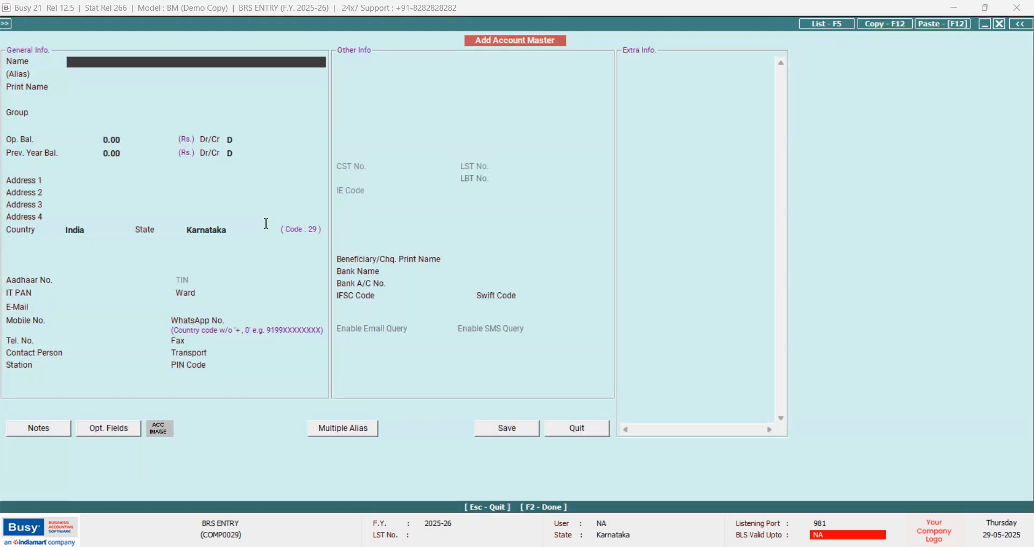
Step: Leave the new account master and enter Office Rent for Rs. 15,000 on the payment voucher's first line
key("Escape")
type("O")
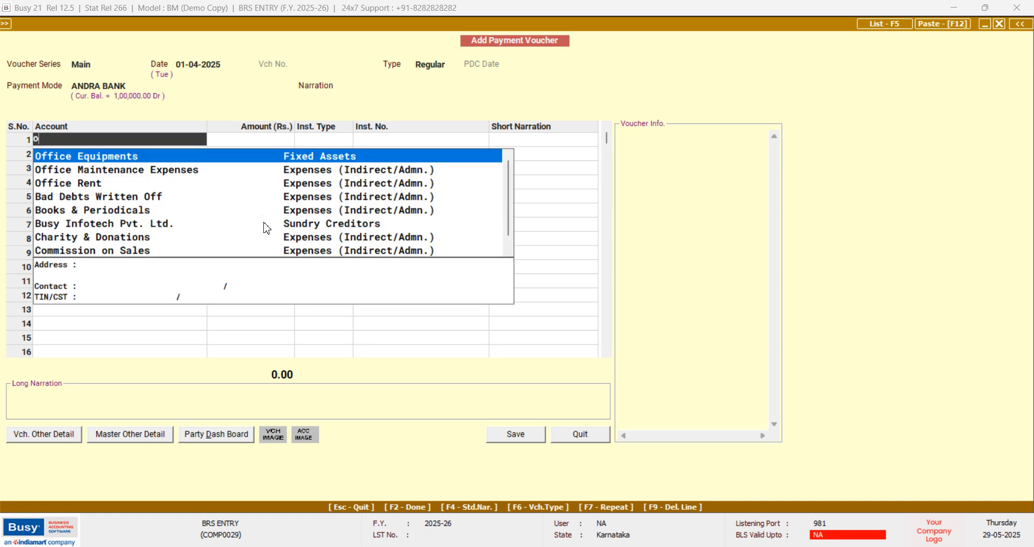
key("Down")
key("Down")
key("Return")
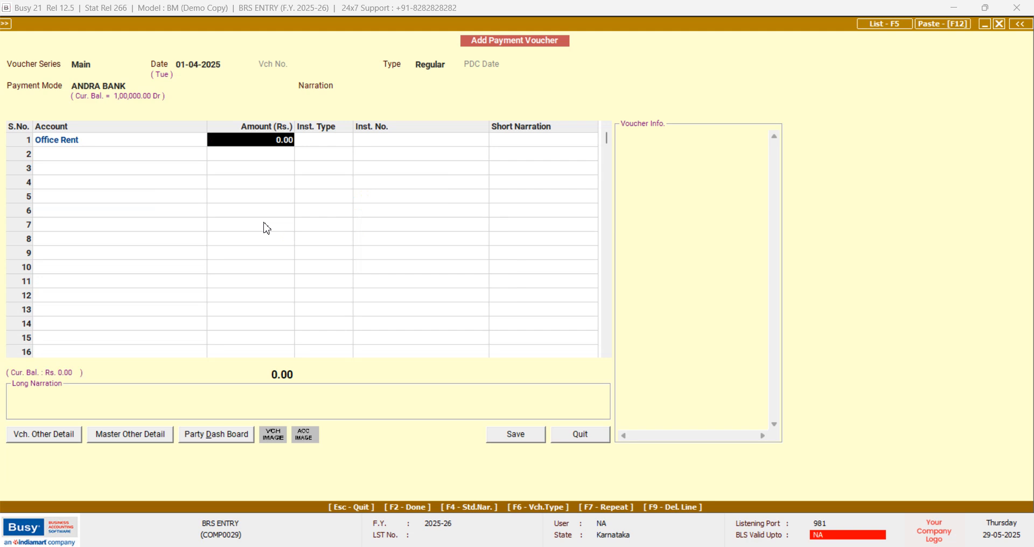
type("15000")
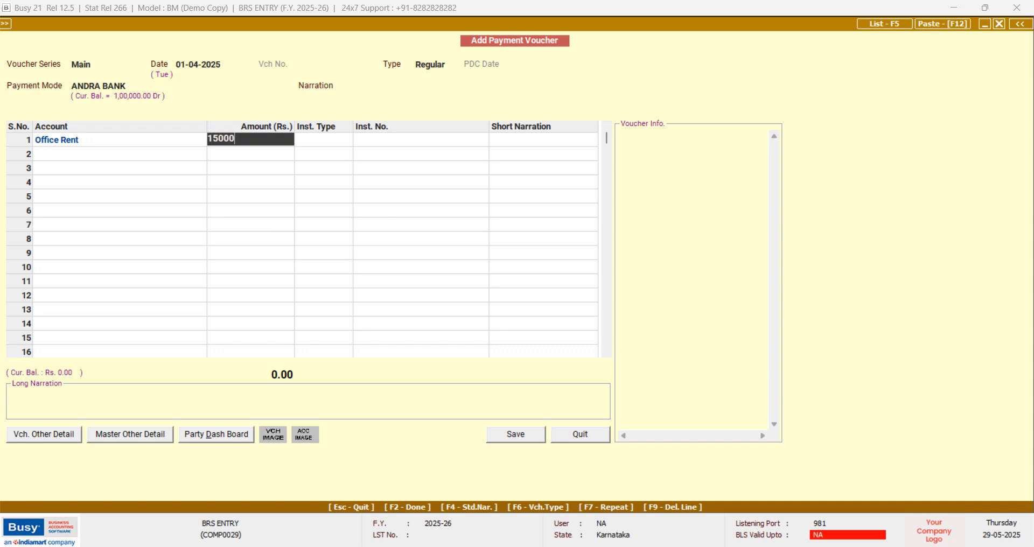
key("Return")
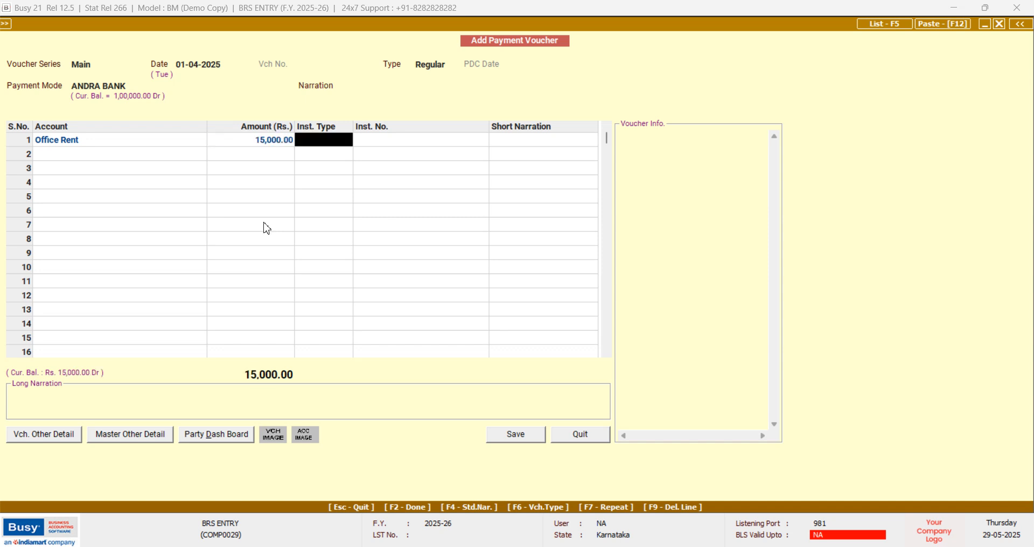
Step: Complete the Office Rent line with instrument type NEFT and instrument number 450772, and save the voucher without narrations
key("Down")
key("Down")
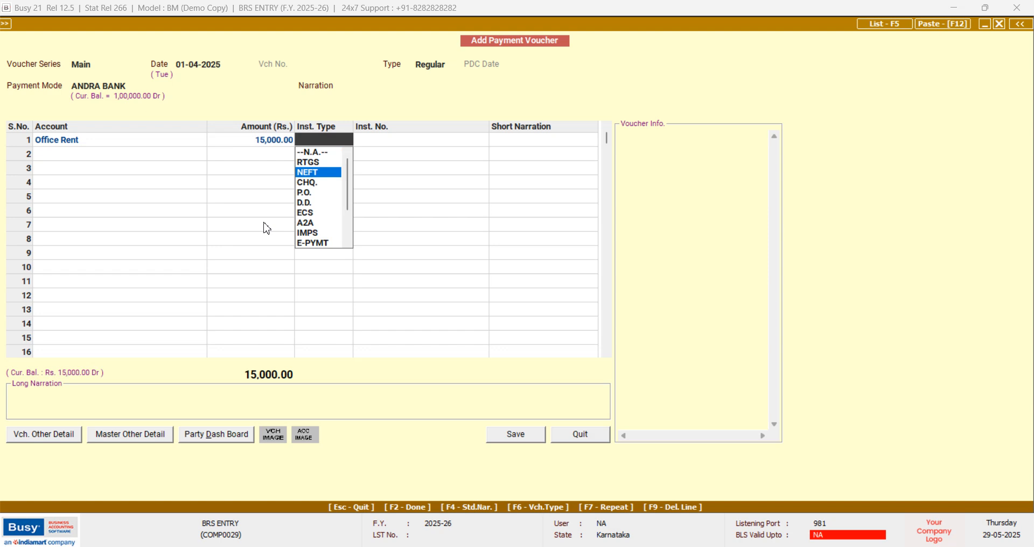
key("Return")
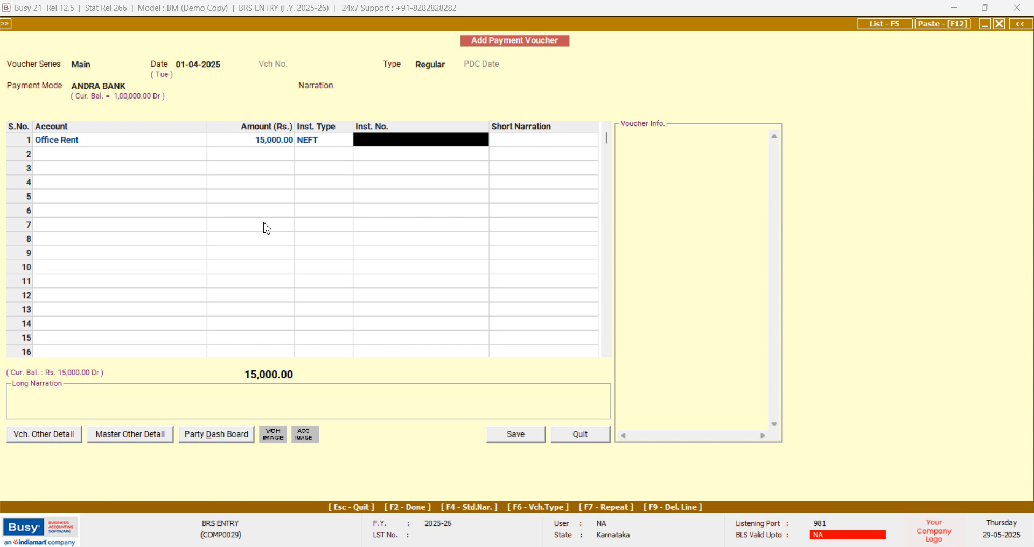
type("450772")
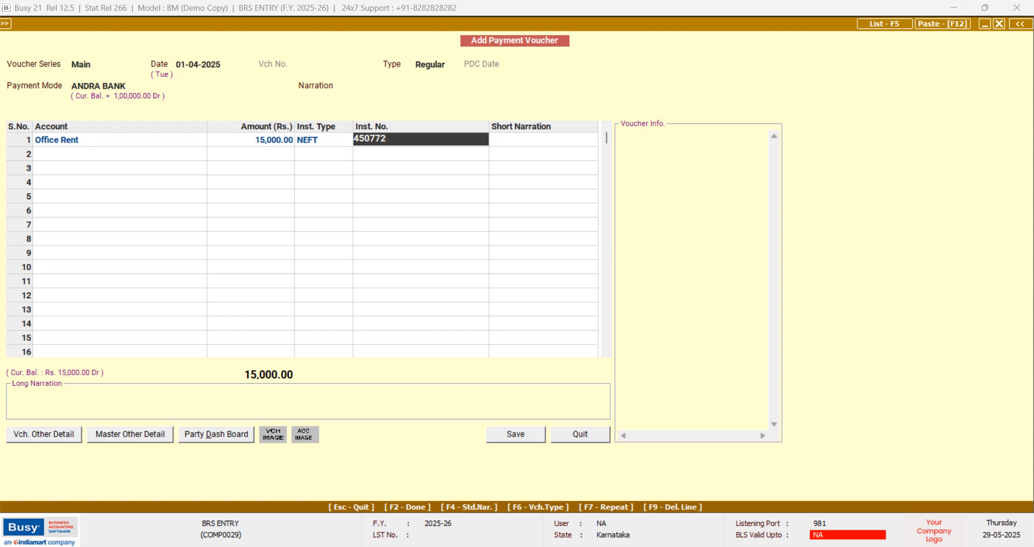
key("Return")
key("Return")
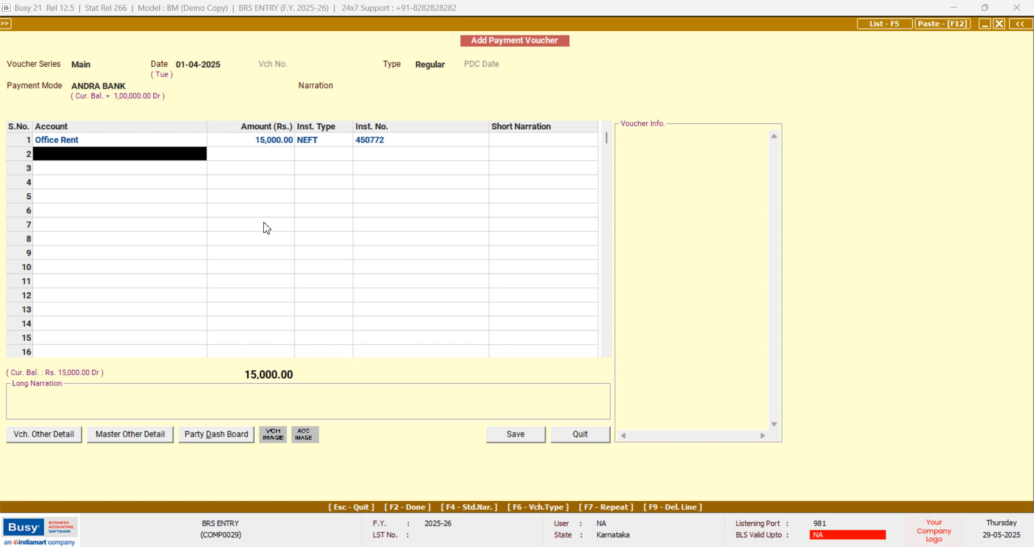
key("Return")
key("Return")
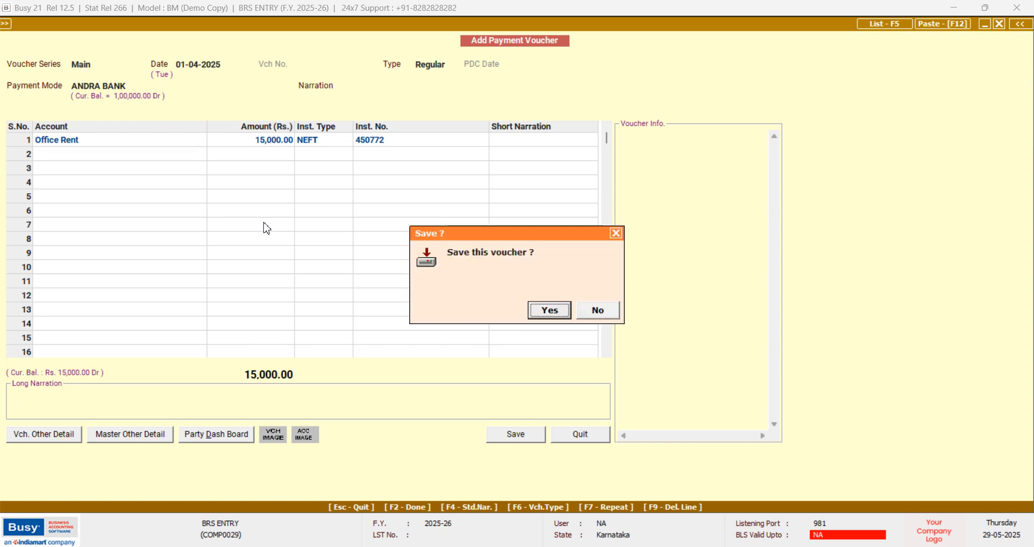
key("Return")
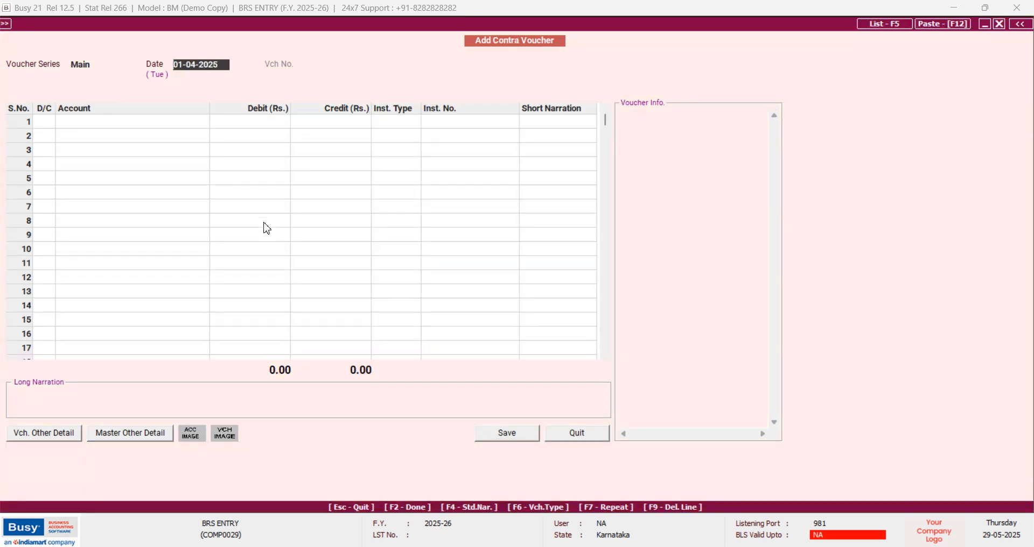
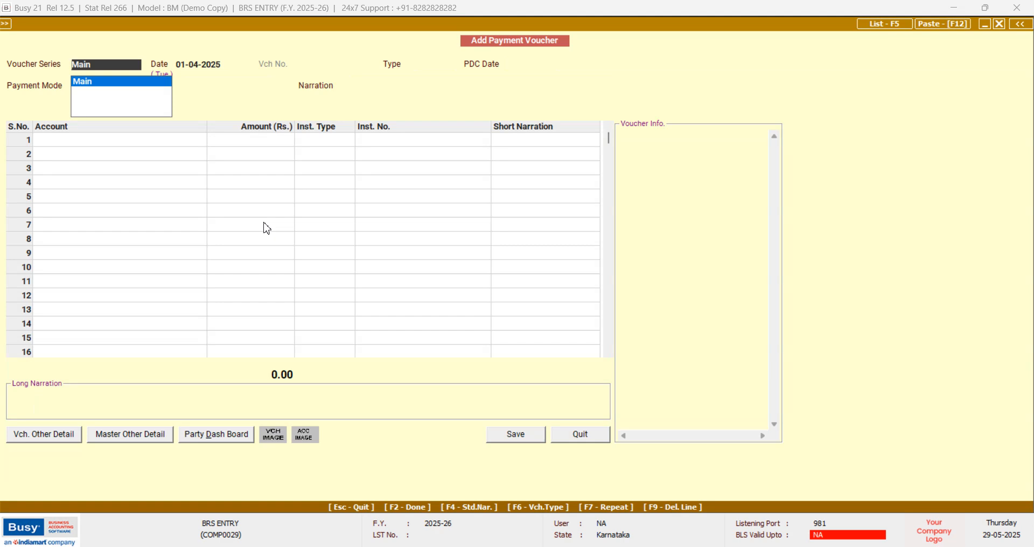
Step: Start a Regular payment voucher dated 01-04-2025 in the Main series with SBI BANK as payment mode and no narration
key("Return")
key("Return")
key("Return")
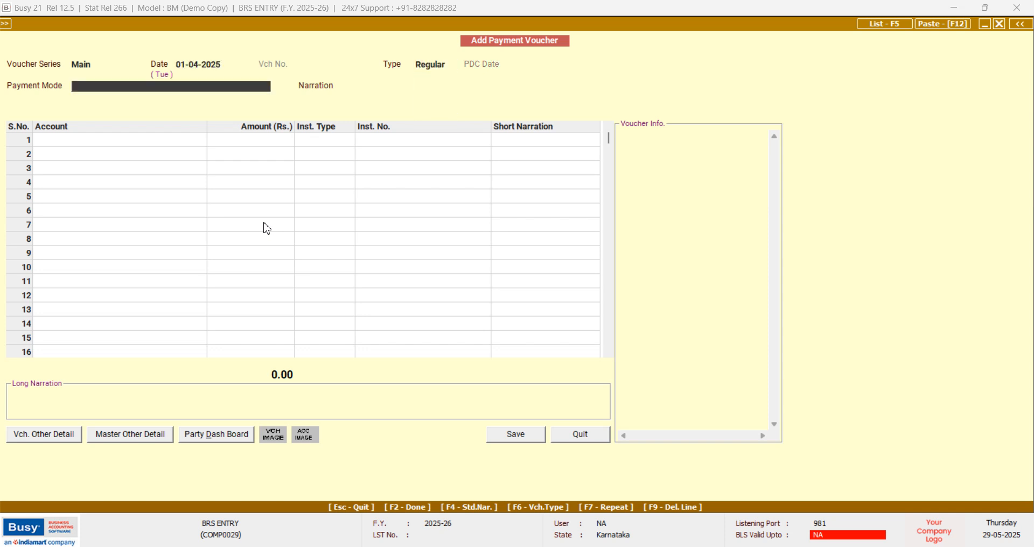
key("Return")
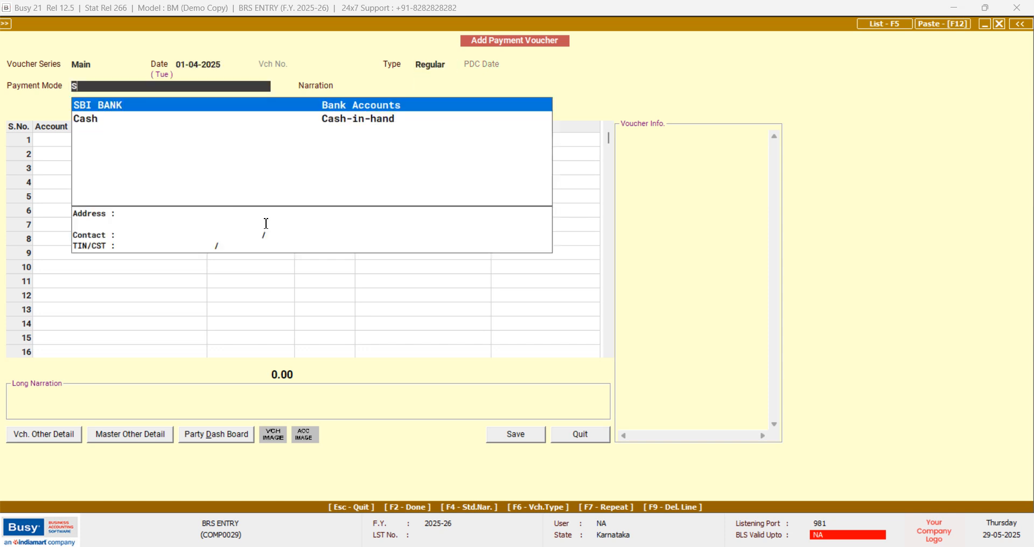
key("Return")
key("Return")
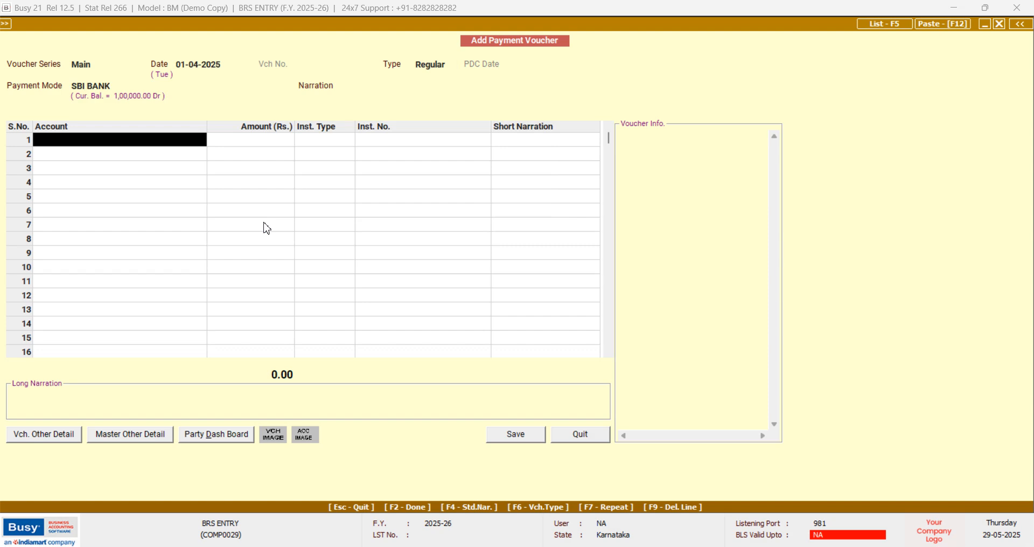
key("F3")
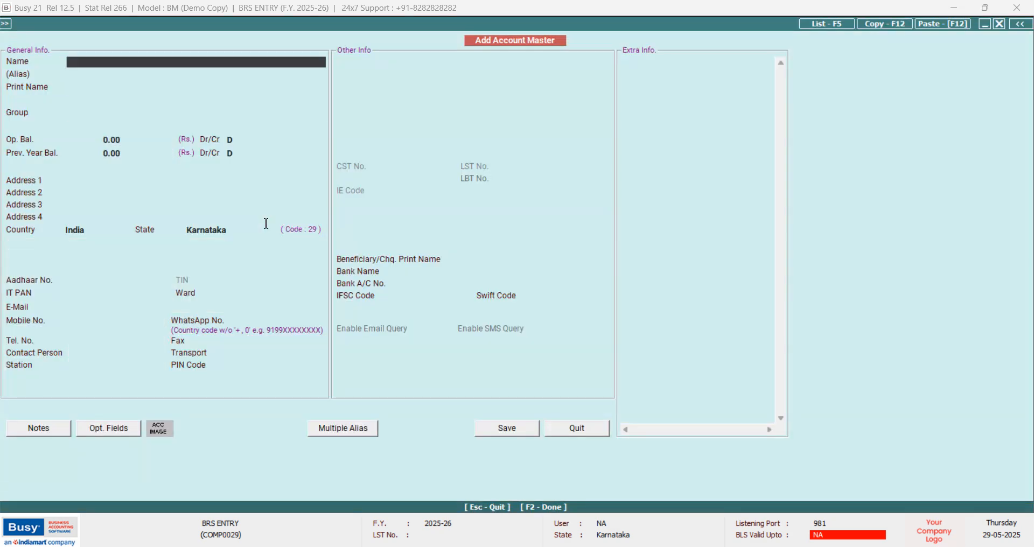
key("Escape")
key("Escape")
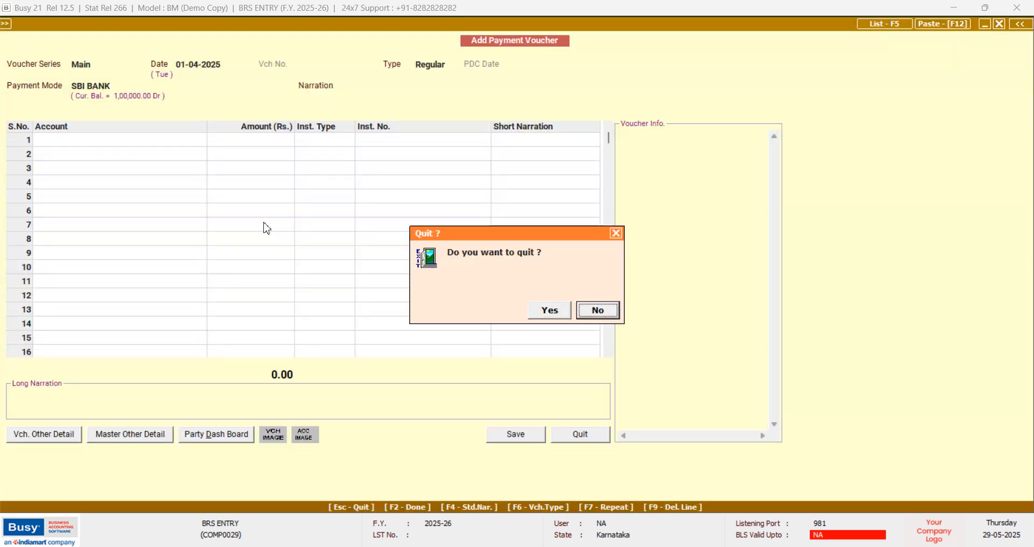
key("Right")
key("Return")
Step: Enter Salary for Rs. 12,000 on the first line of the SBI BANK payment voucher
type("S")
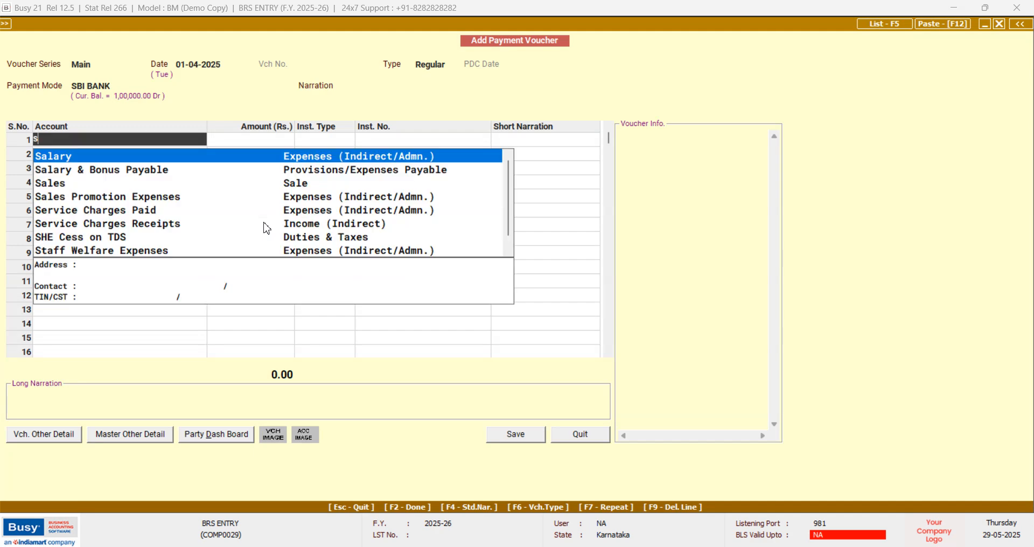
key("Return")
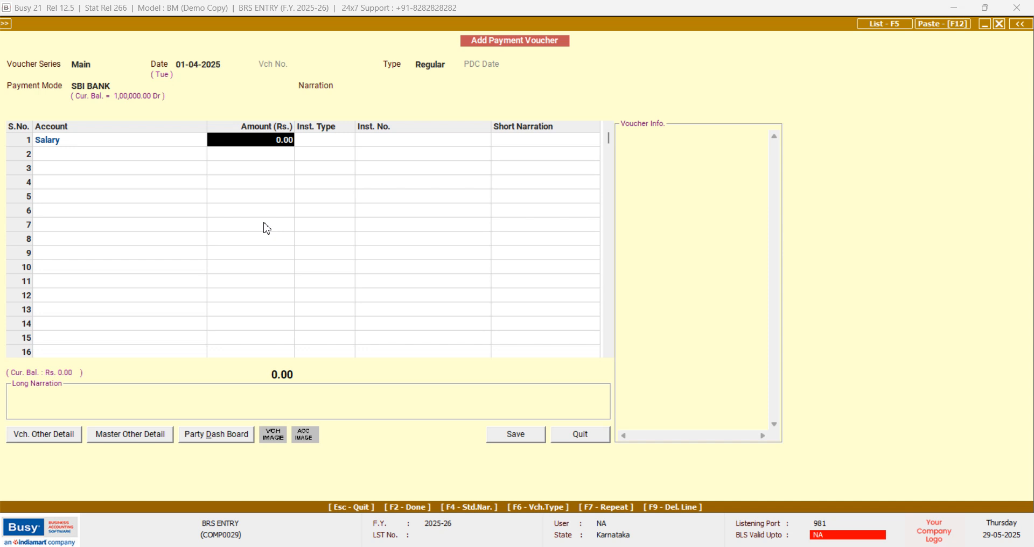
type("12000")
key("Return")
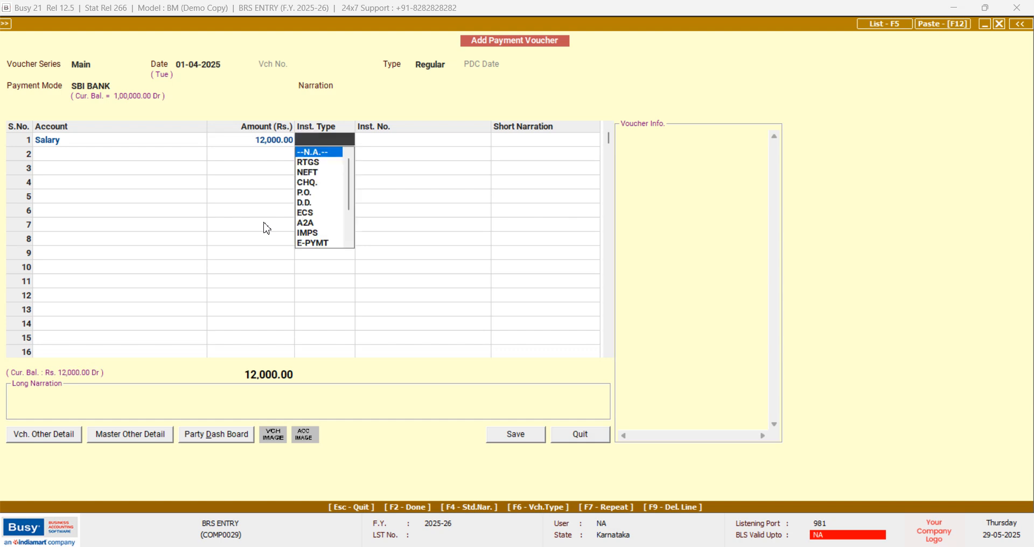
Step: Complete the Salary line with instrument type NEFT and instrument number 122330, and save the voucher without narrations
key("Down")
key("Down")
key("Return")
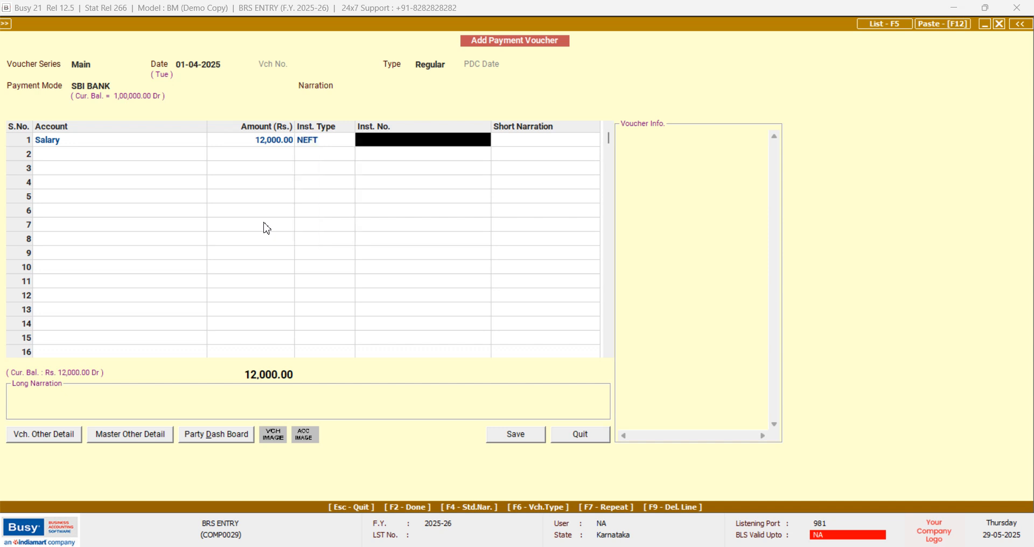
type("122330")
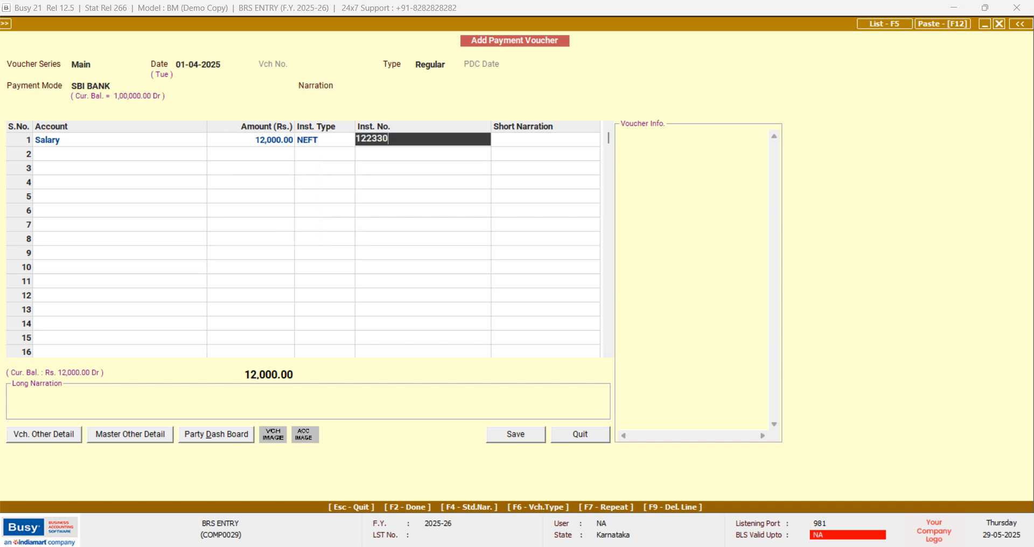
key("Return")
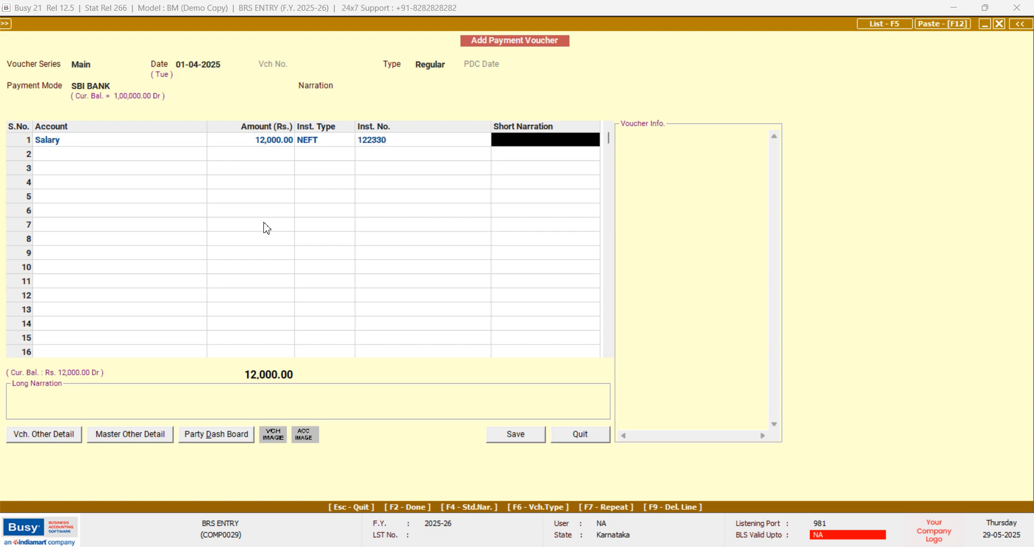
key("Return")
key("Return")
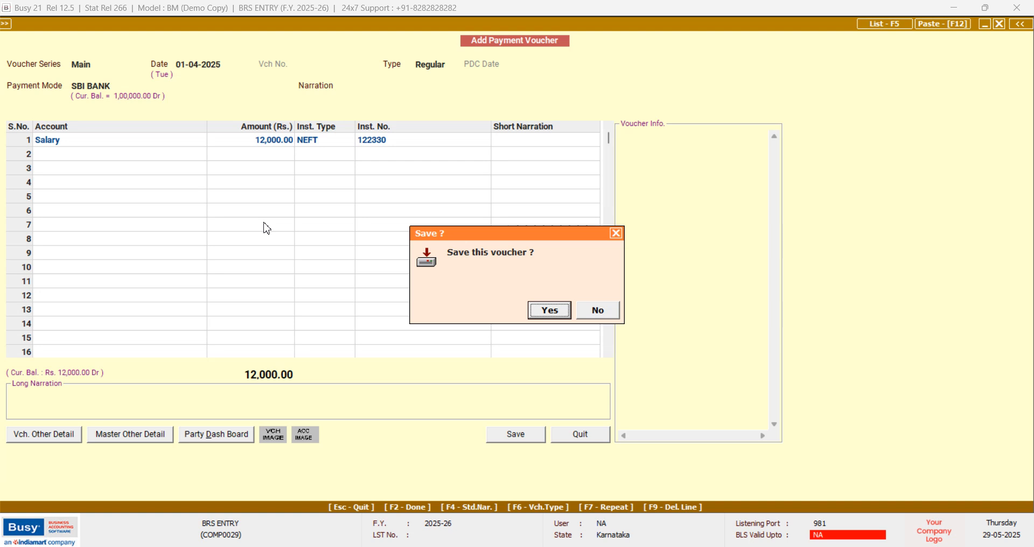
key("Return")
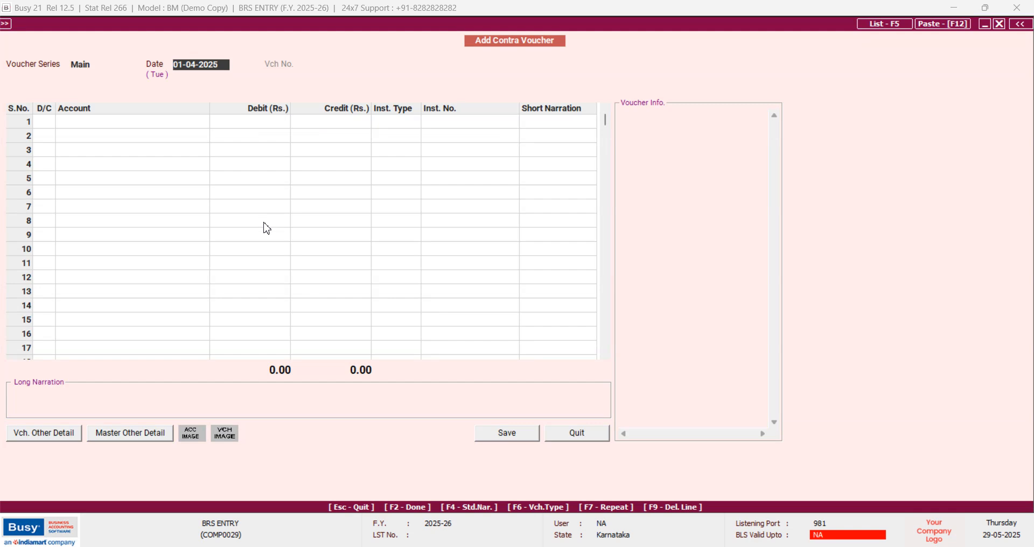
key("F5")
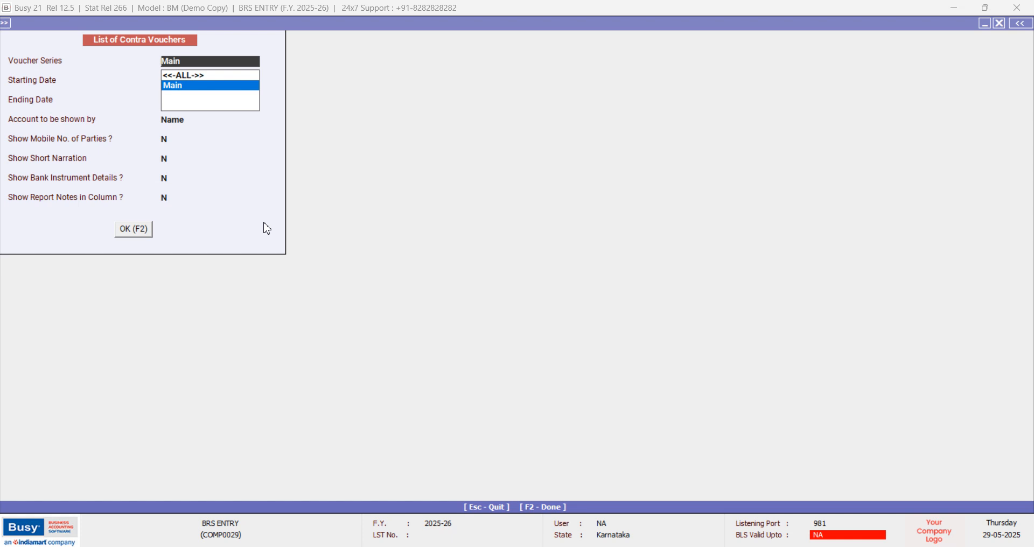
key("Return")
key("Escape")
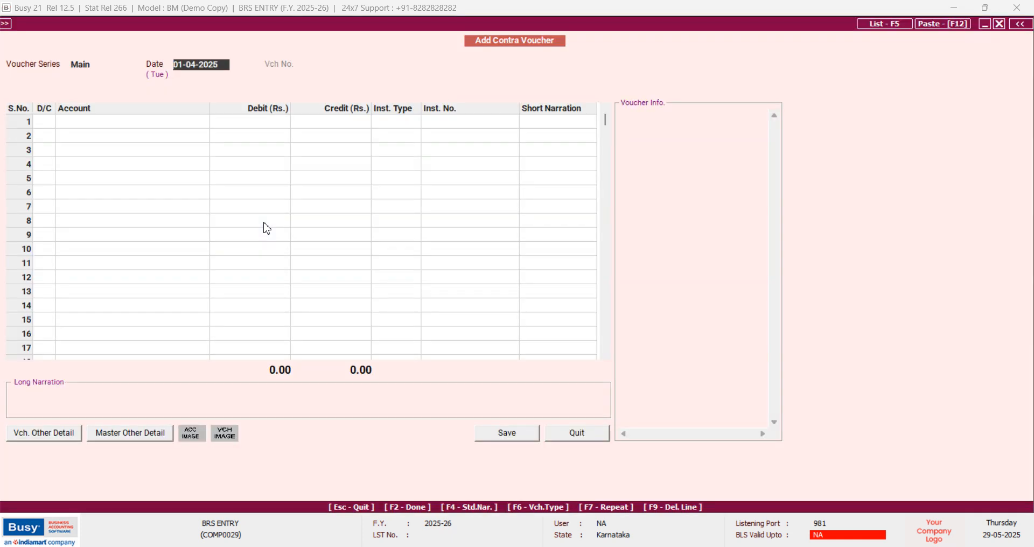
Step: Start a Regular payment voucher dated 01-04-2025 with ANDRA BANK as payment mode and no narration
key("alt+F5")
key("Return")
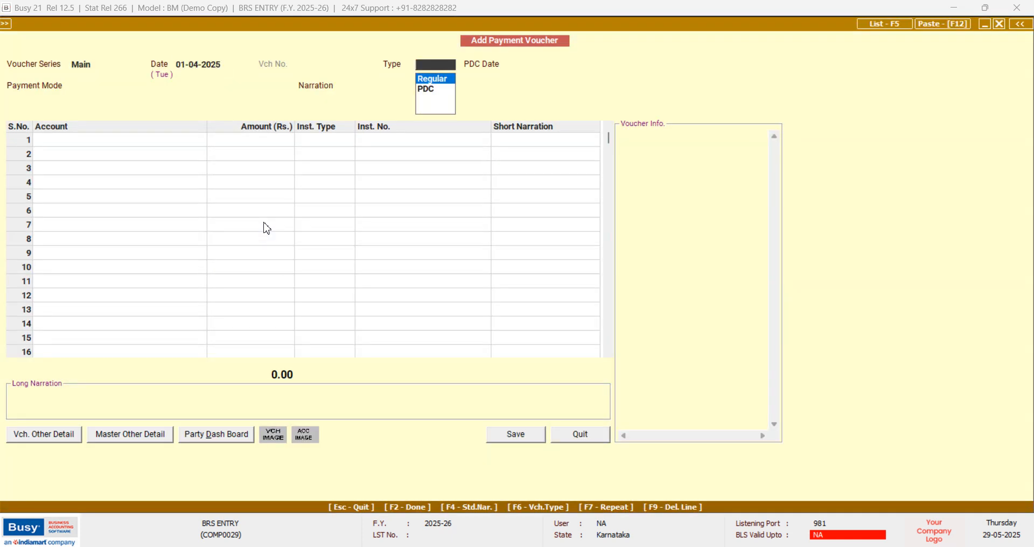
key("Return")
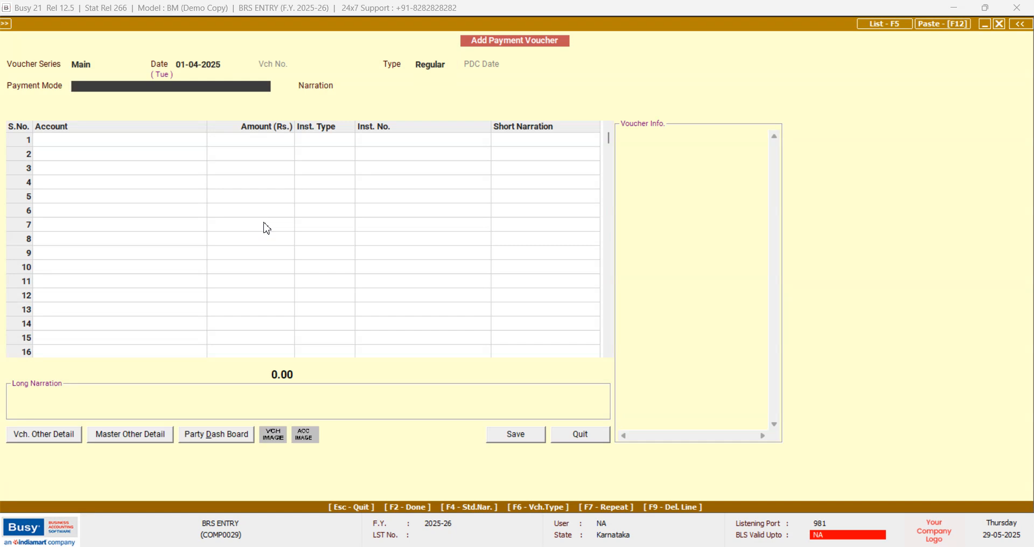
type("A")
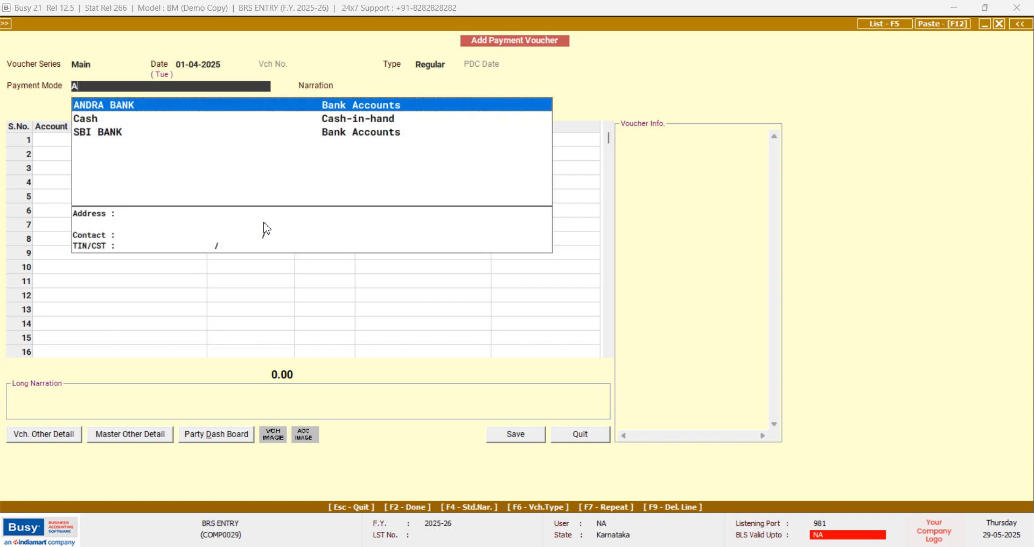
key("Return")
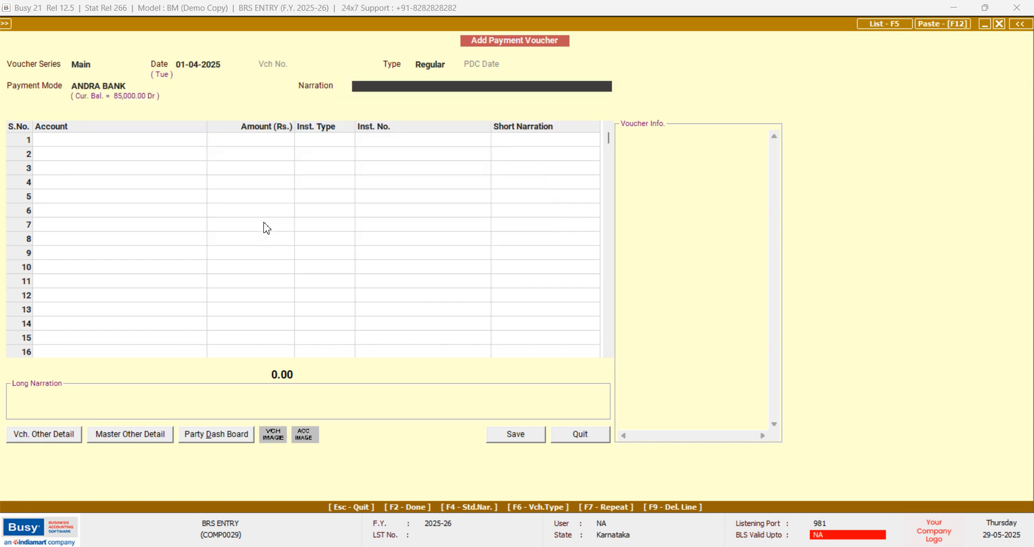
key("Return")
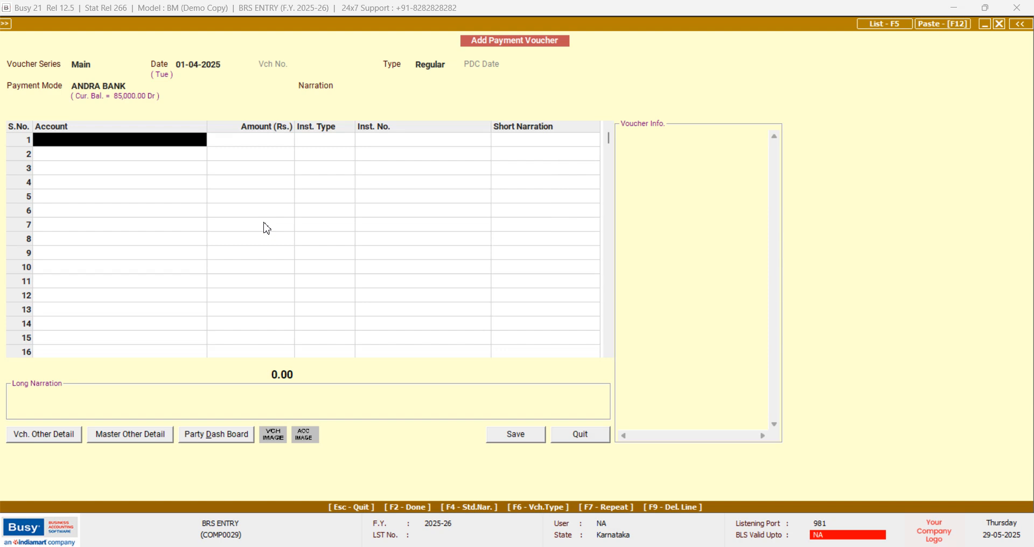
Step: Open a new account master from the voucher's first line, enter the party's name and keep it as print name
key("F3")
type("K")
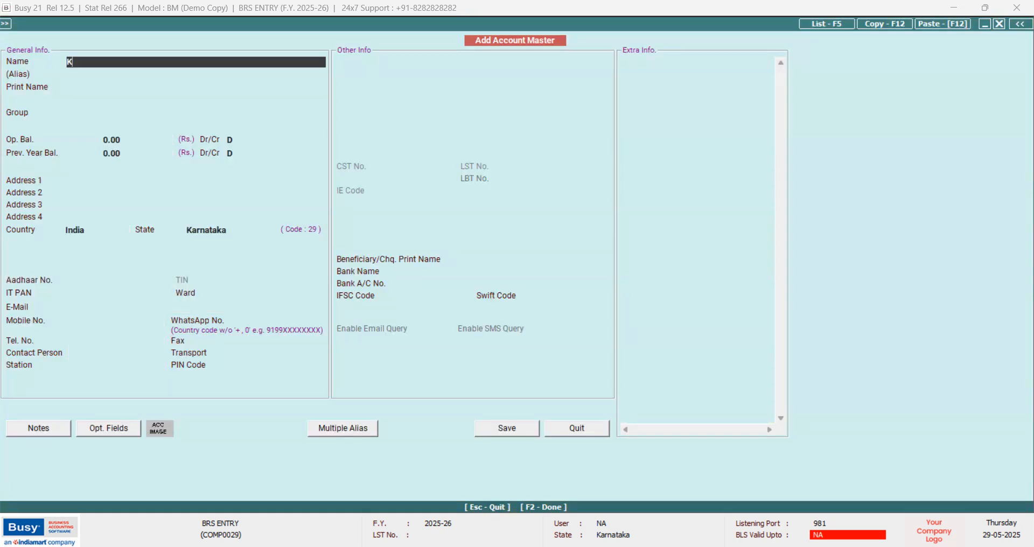
type("UMAR")
key("Return")
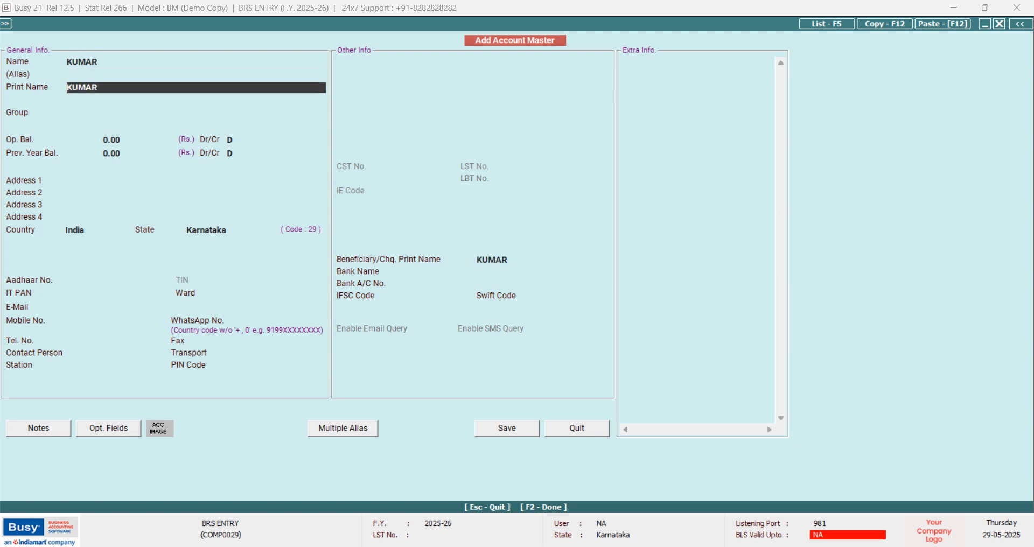
key("Return")
key("Return")
Step: Assign the new party account to the Sundry Debtors group and save the account master
type("S")
key("Down")
key("Down")
key("Down")
key("Down")
key("Down")
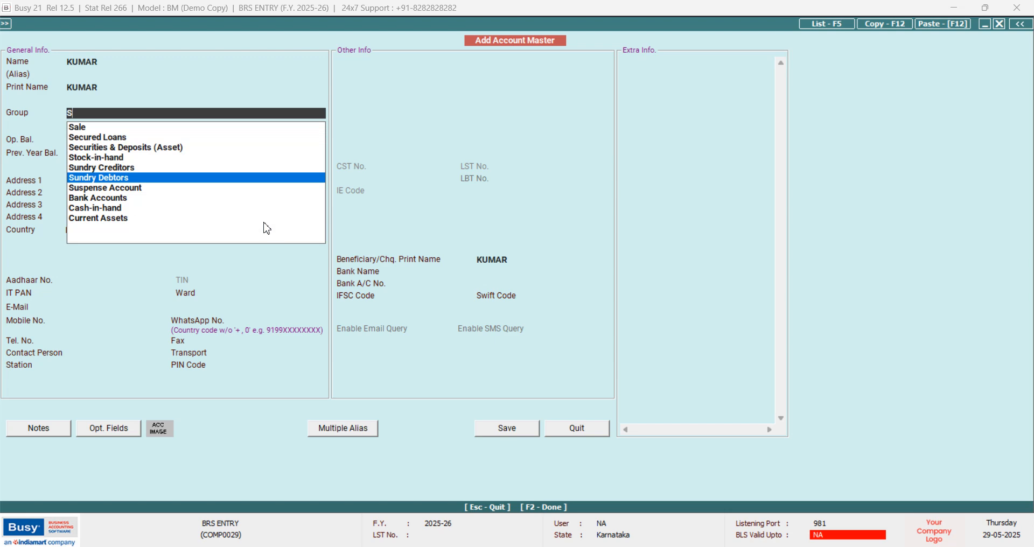
key("Return")
key("F2")
key("Return")
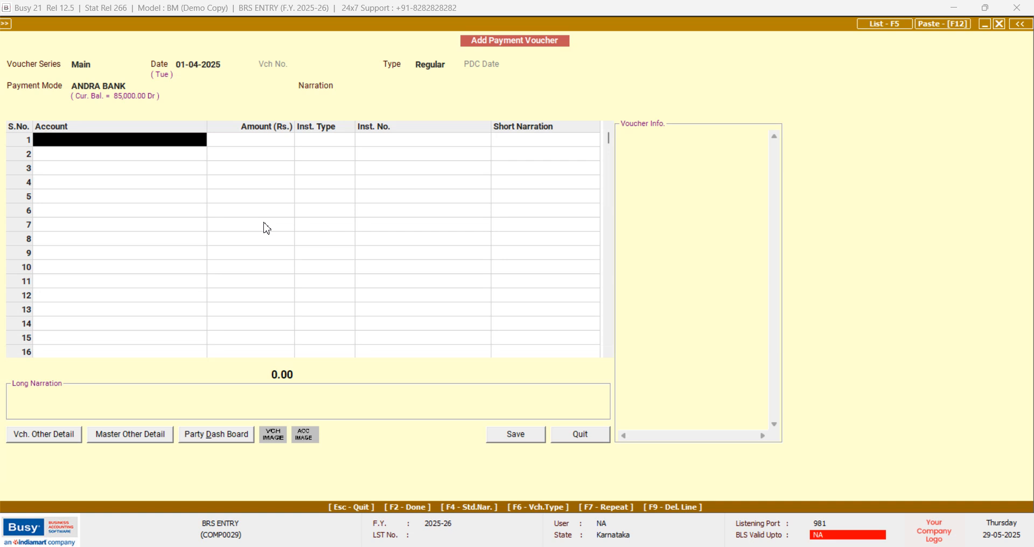
Step: Select the new Sundry Debtors party account on the voucher's first line and set its amount to Rs. 45,000
type("k")
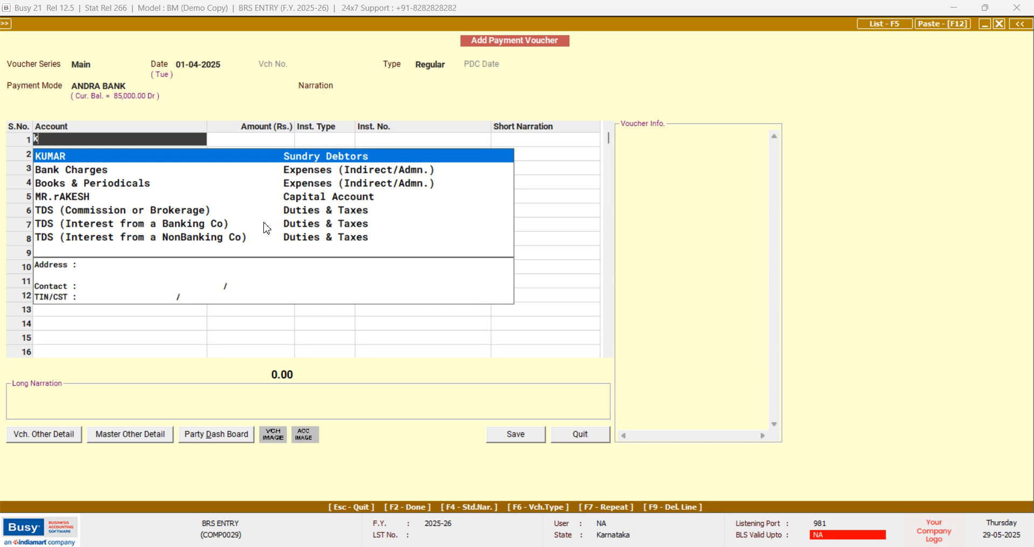
key("Return")
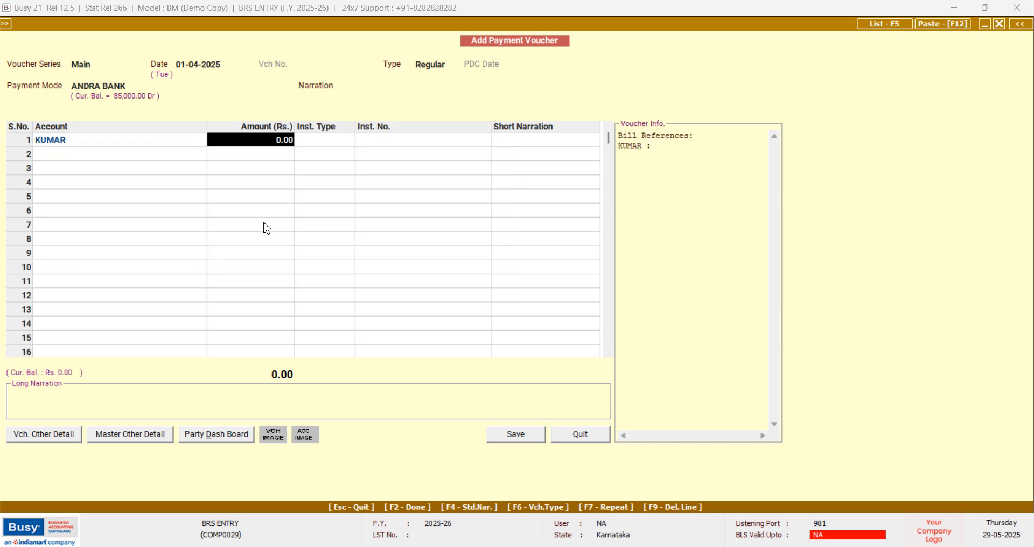
type("45000")
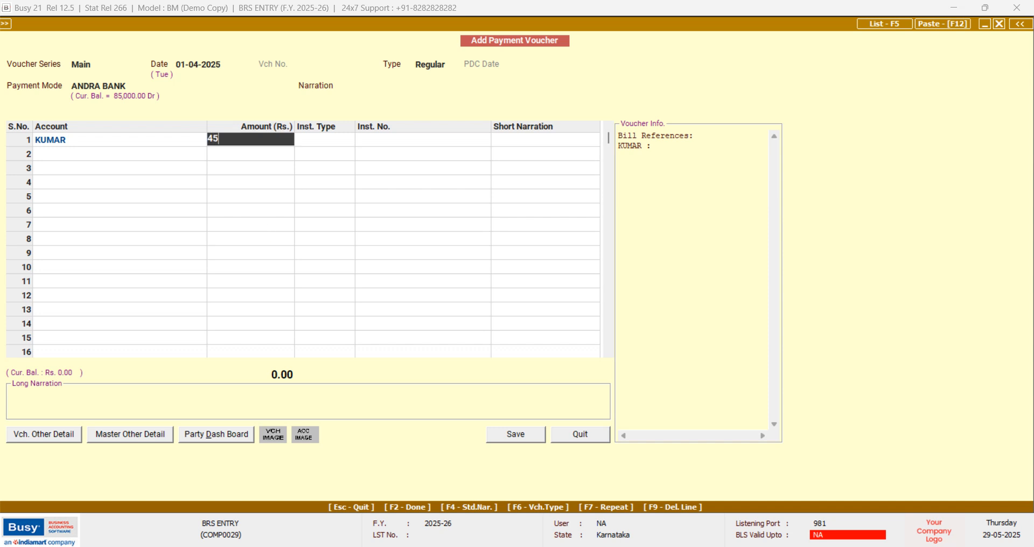
key("Return")
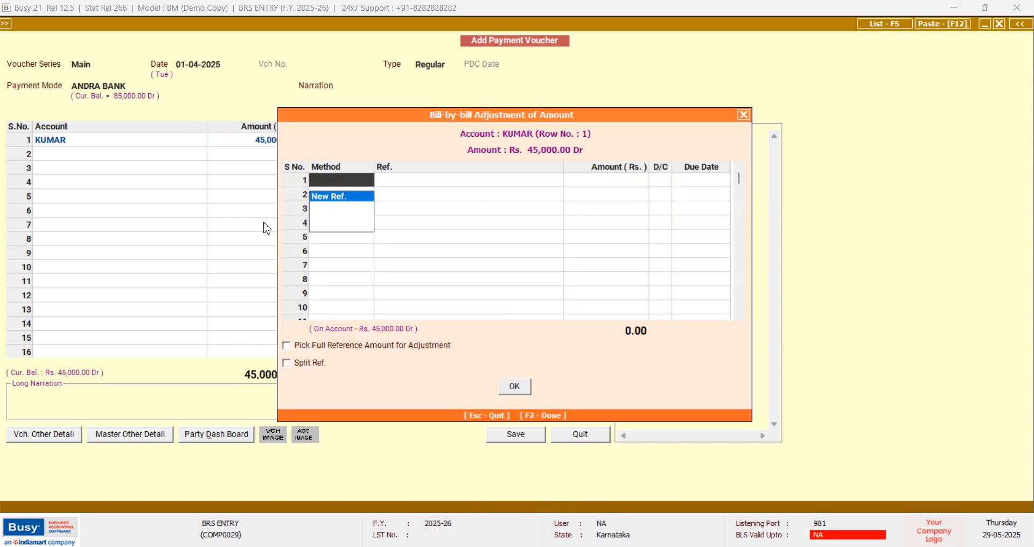
Step: Adjust the full Rs. 45,000 against a New Ref. 123 dated 01-04-2025 in the bill-by-bill adjustment
key("Return")
type("123")
key("Return")
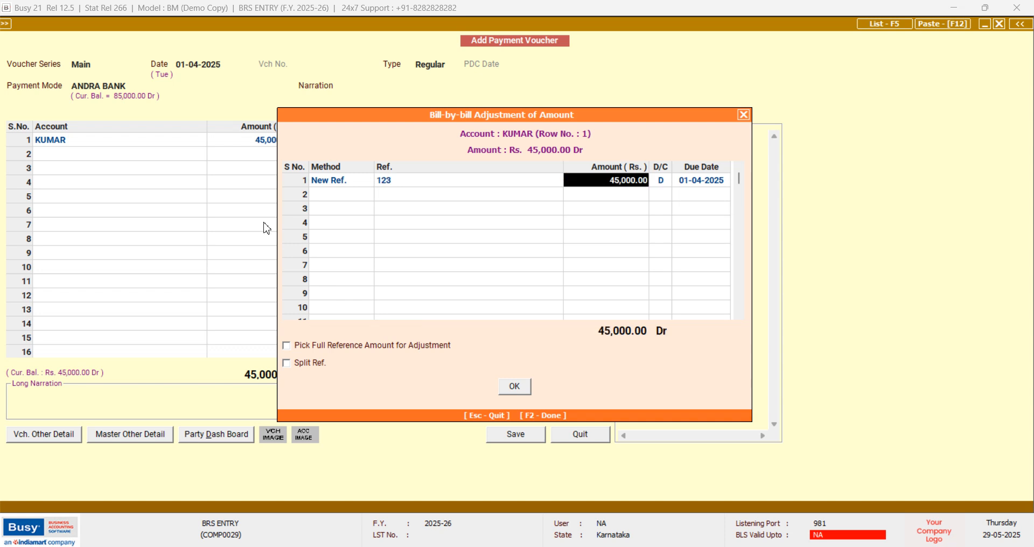
key("Return")
key("Return")
key("Return")
key("Return")
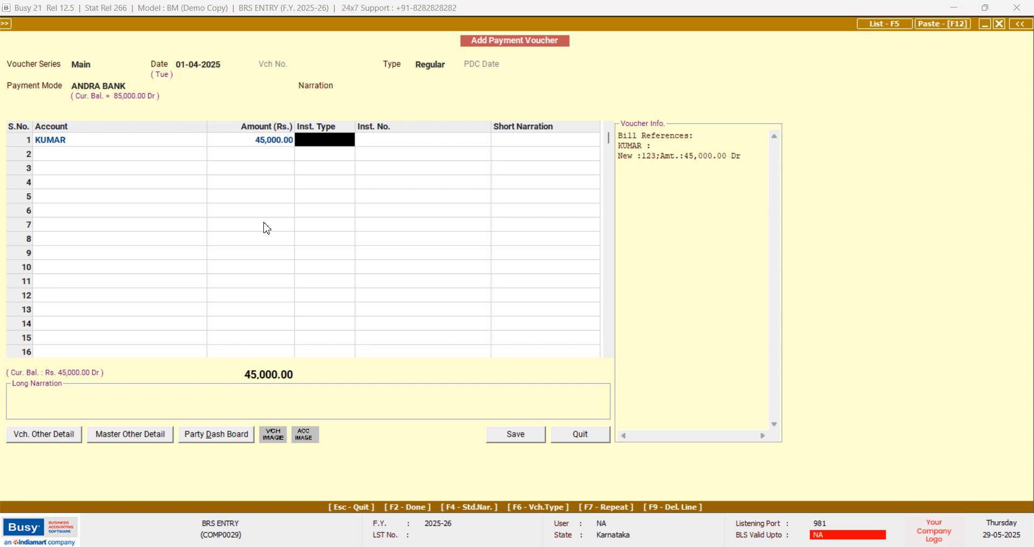
Step: Complete the party line with instrument type NEFT and instrument number 750321, and save the payment voucher without narrations
key("space")
key("Down")
key("Down")
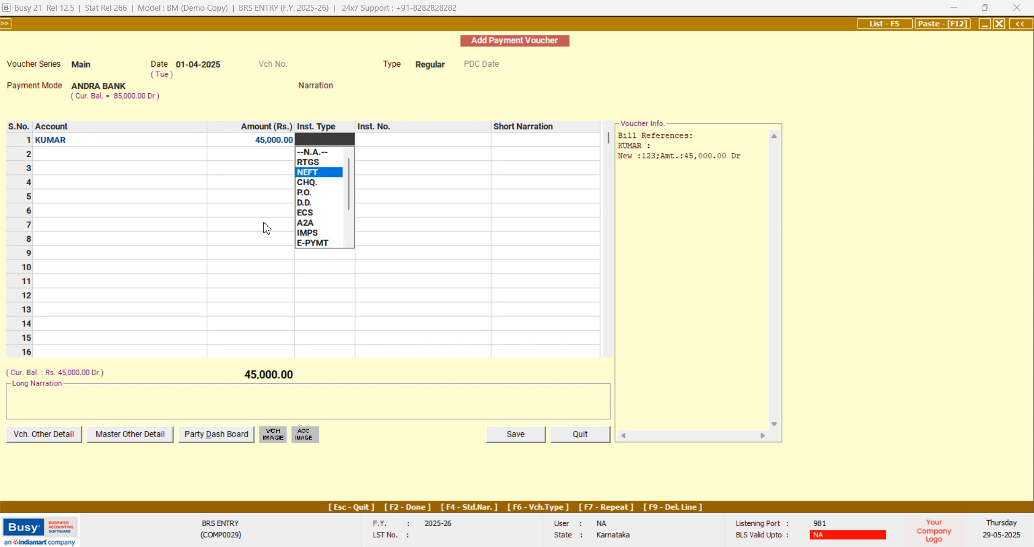
key("Return")
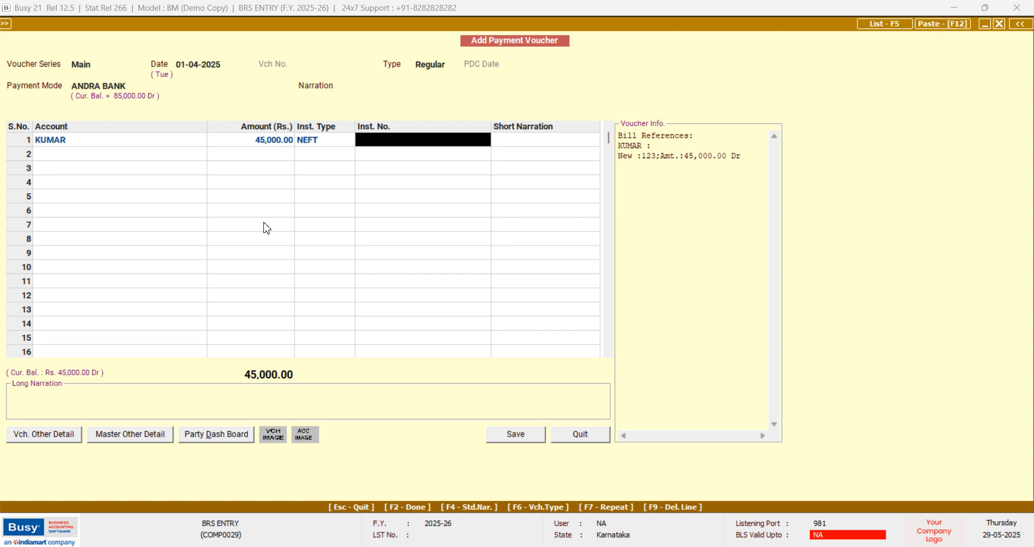
type("7")
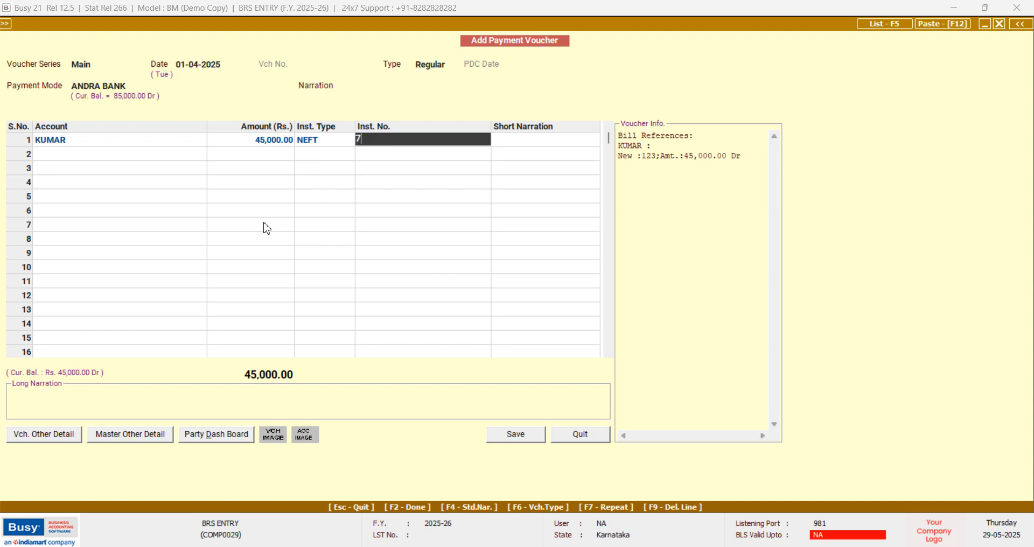
type("50321")
key("Return")
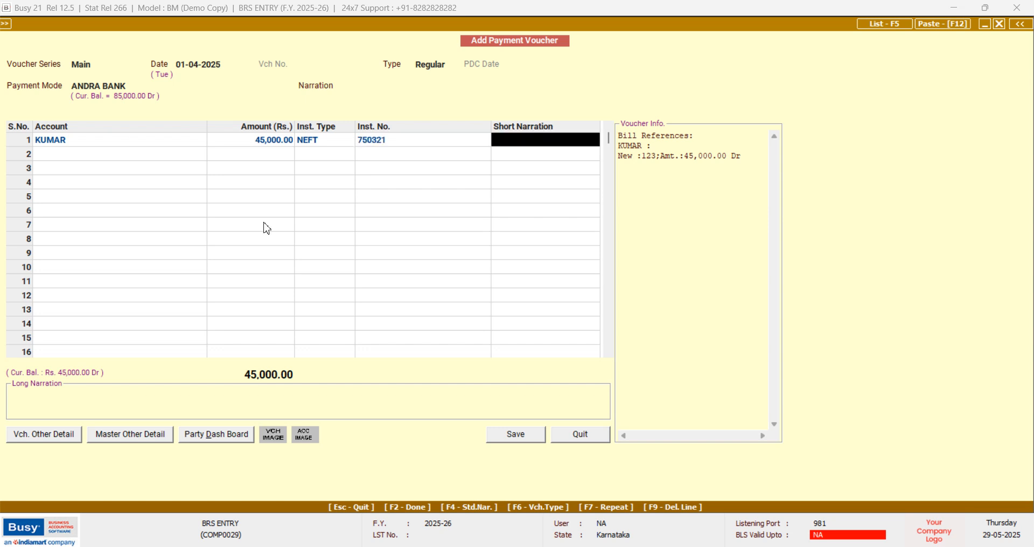
key("Return")
key("Return")
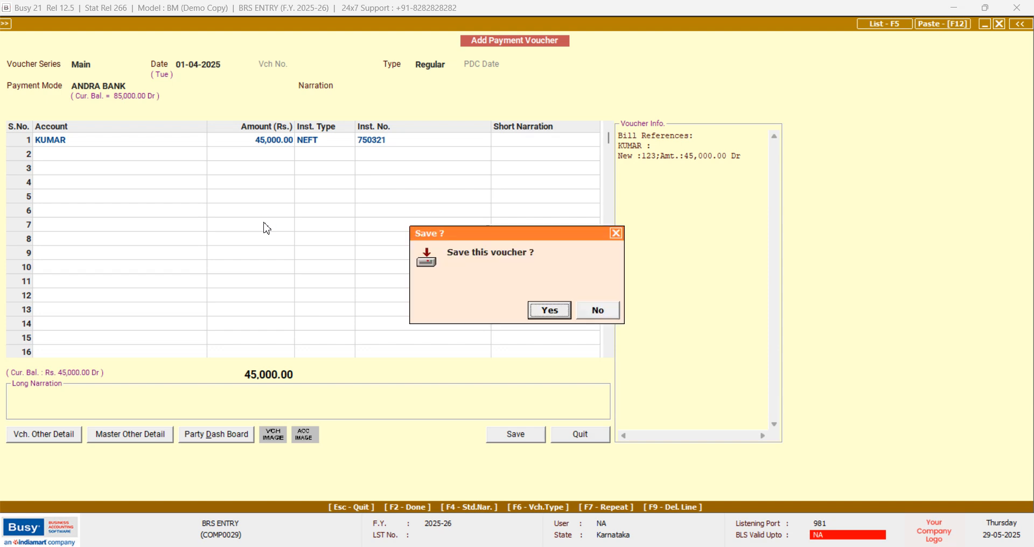
key("Return")
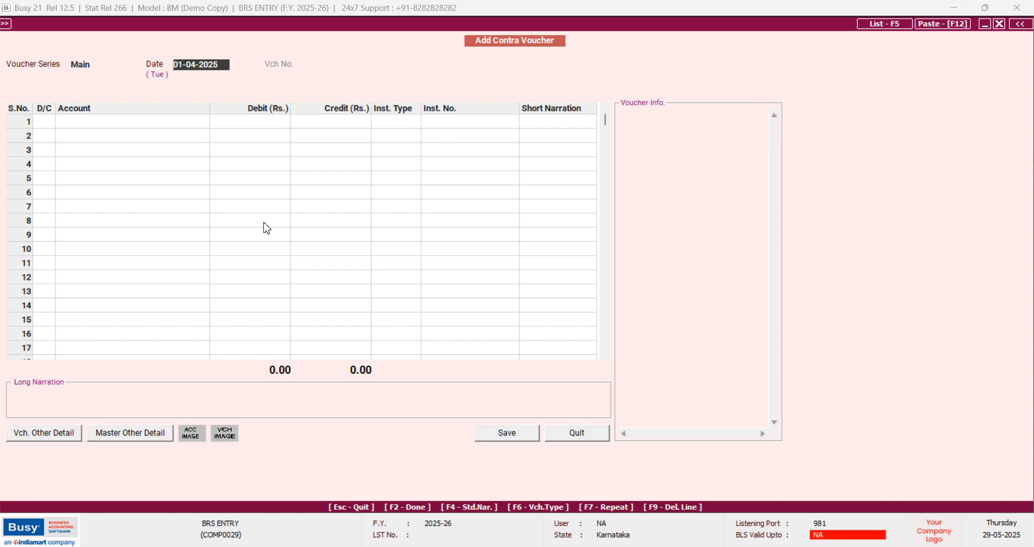
Step: Start a Regular receipt voucher dated 01-04-2025 with Cash as receipt mode and no narration
key("F6")
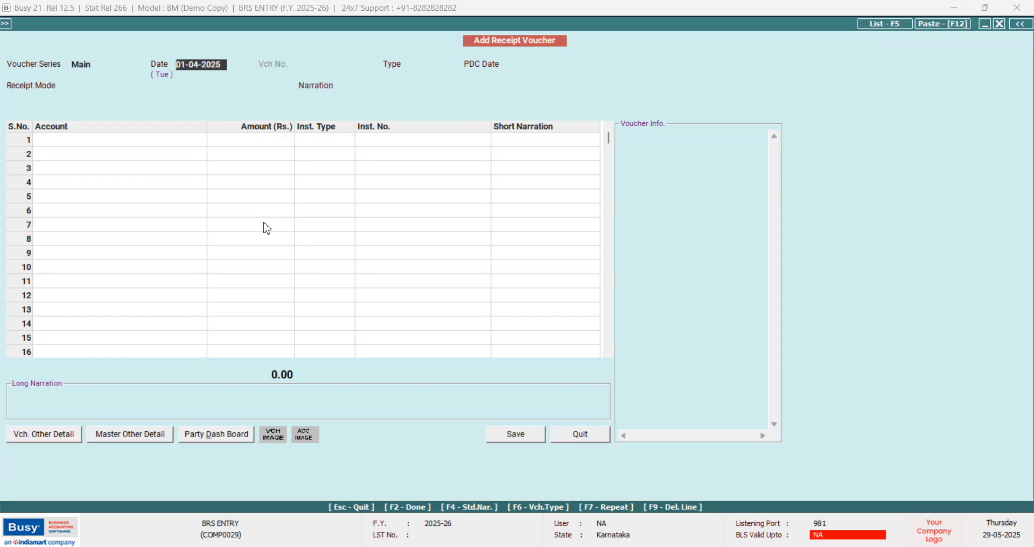
key("Return")
key("Return")
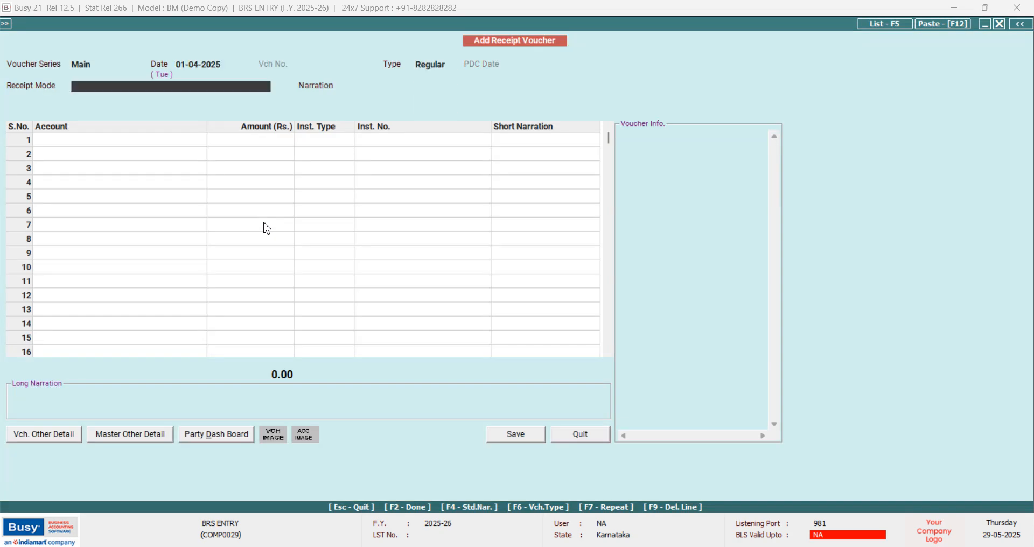
type("C")
key("Return")
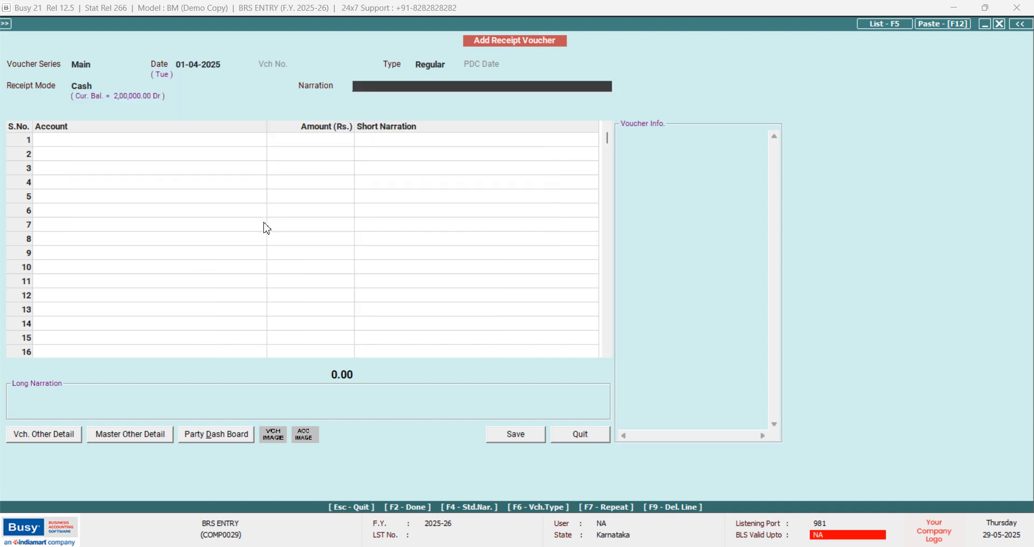
key("Return")
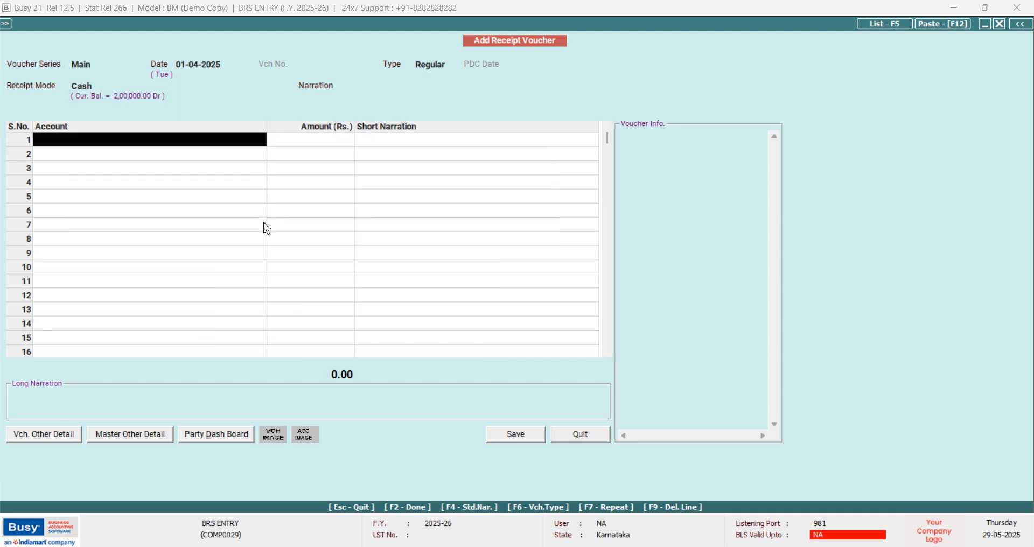
Step: Open a new account master from the receipt's first line and name it DONATION RECEIVED without an alias
type("d")
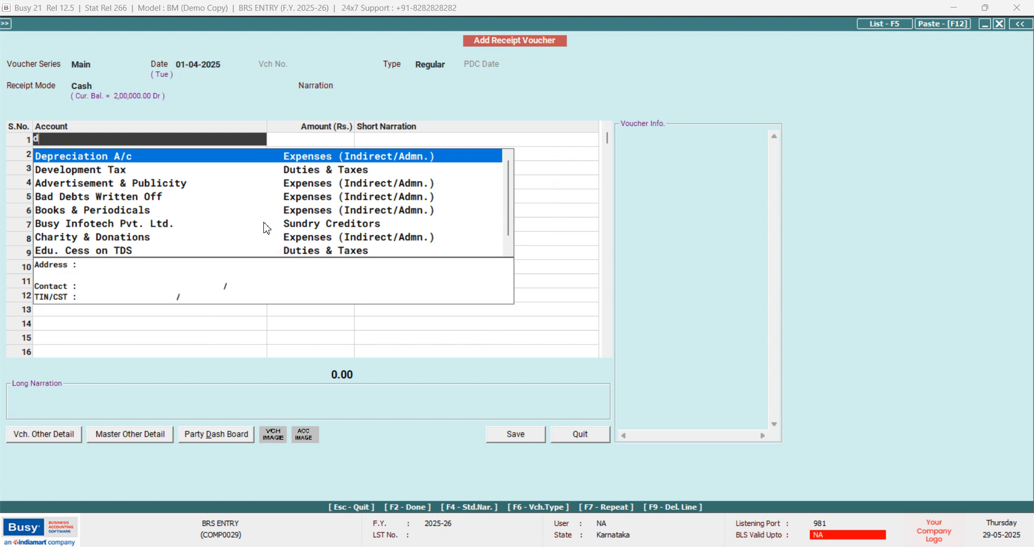
key("BackSpace")
key("alt+c")
type("D")
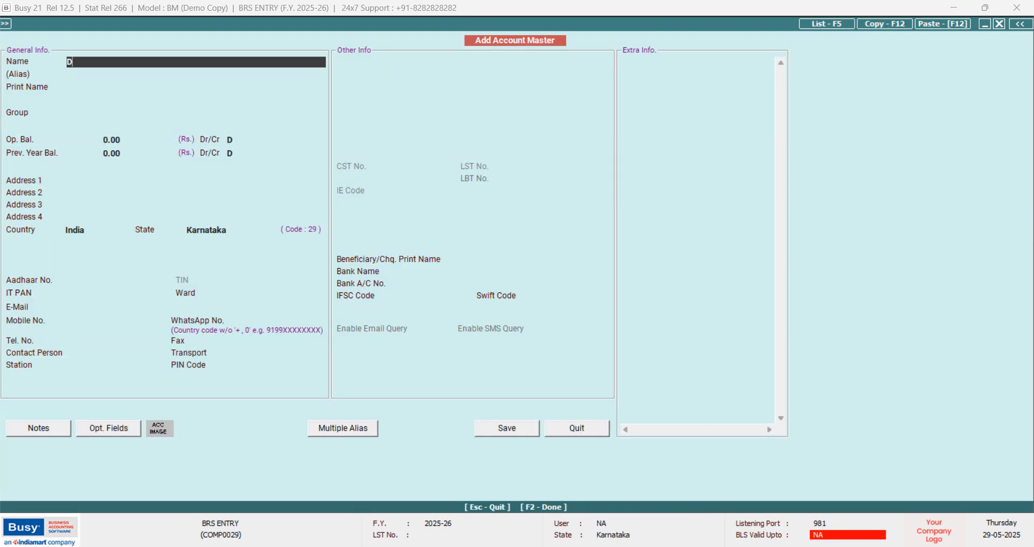
type("ONATION RECEIVED")
key("Return")
key("Return")
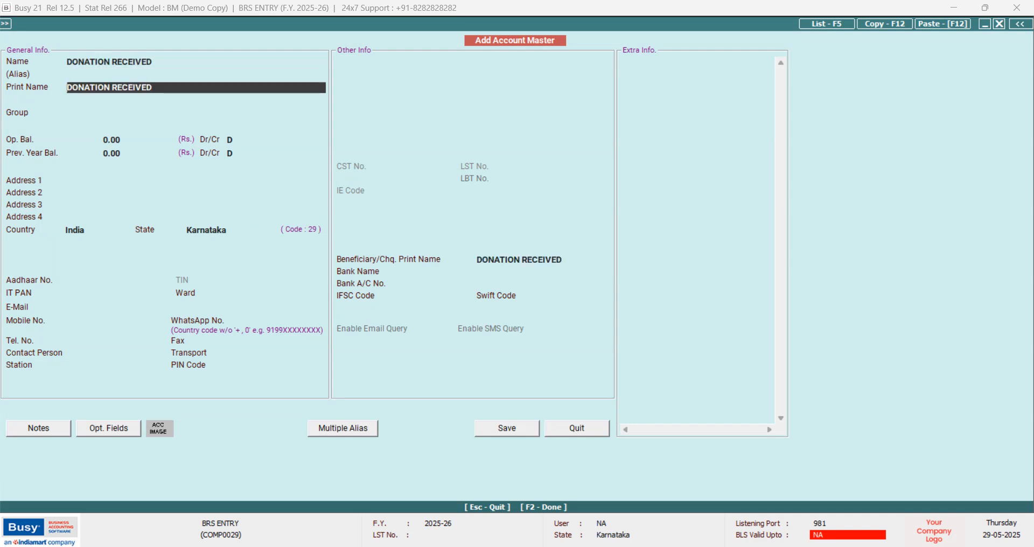
Step: Assign the DONATION RECEIVED account to the Income (Indirect) group and save the account master
key("Return")
key("Down")
key("Down")
key("Down")
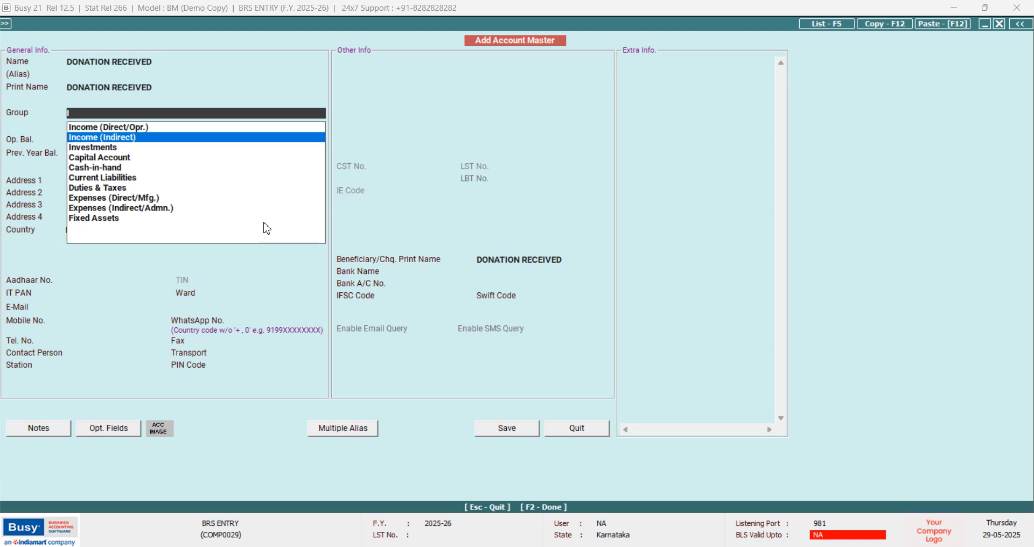
key("Down")
key("Down")
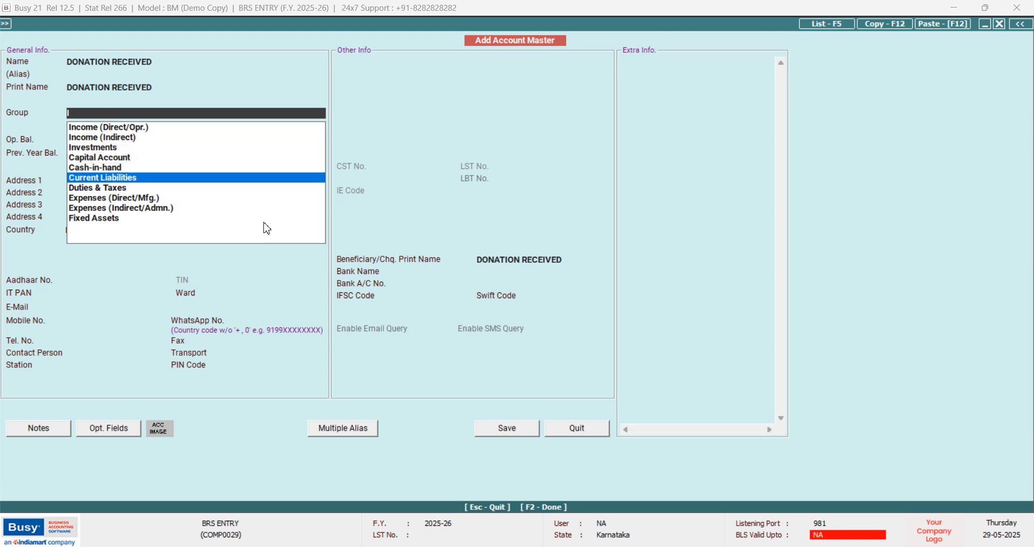
key("Up")
key("Down")
key("Up")
key("Up")
key("Up")
key("Up")
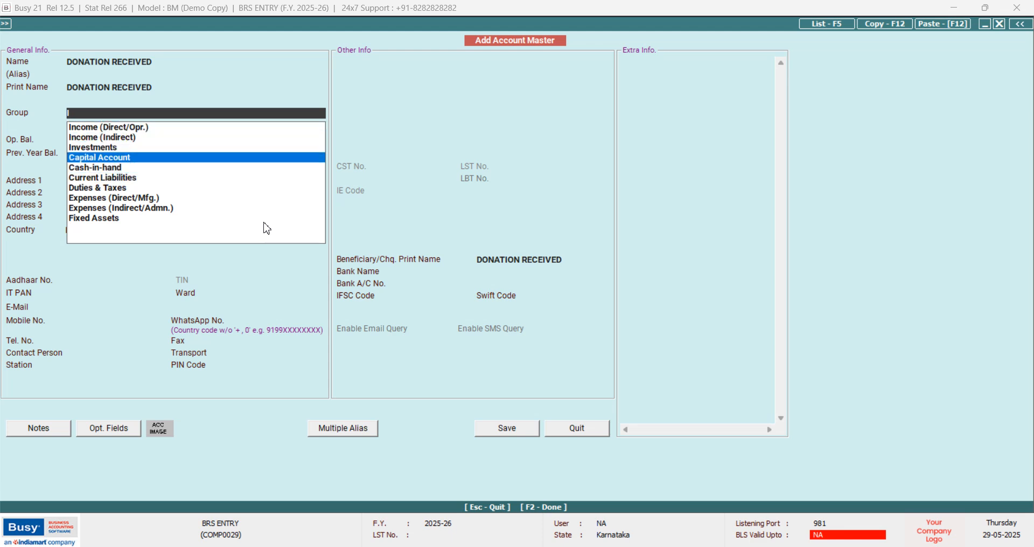
key("Return")
key("Return")
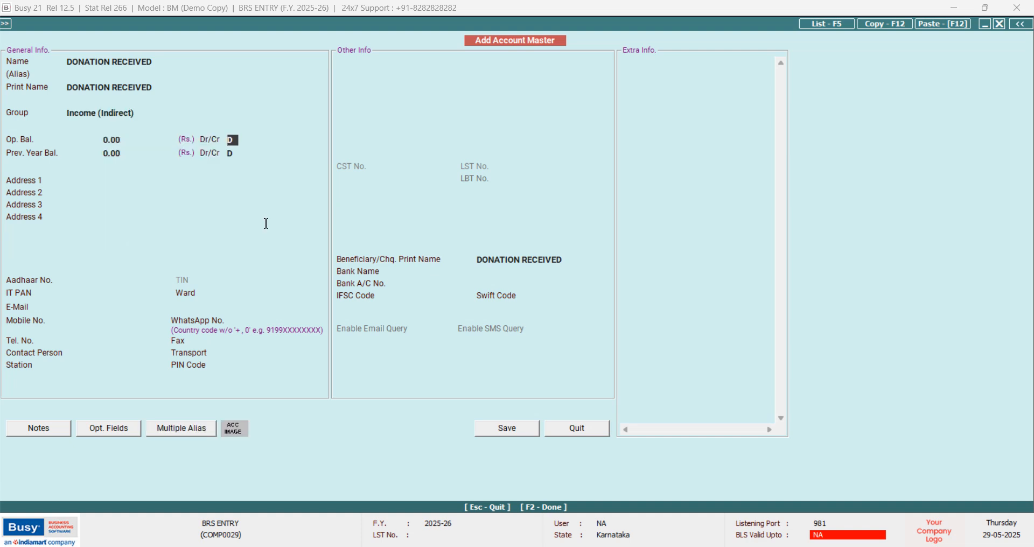
key("F2")
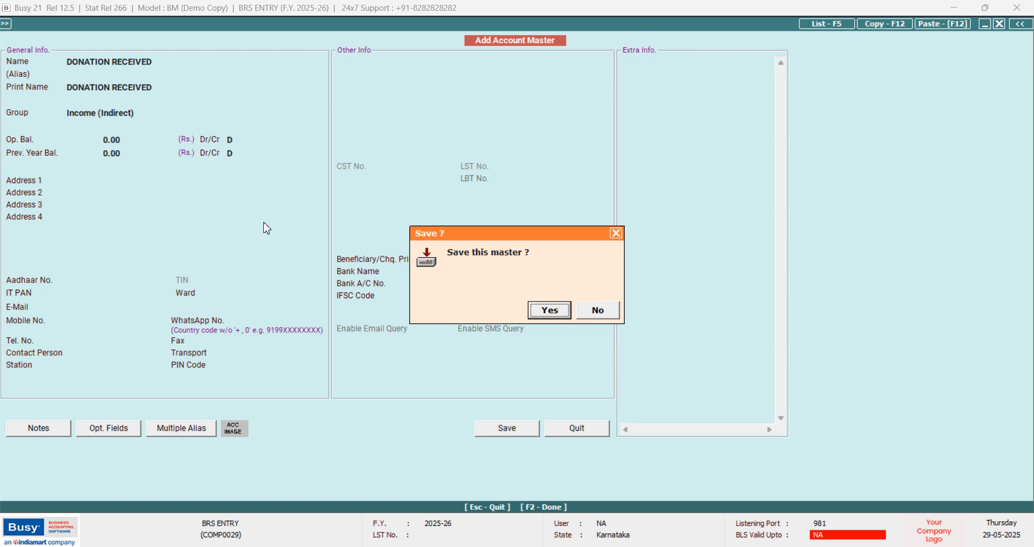
key("Return")
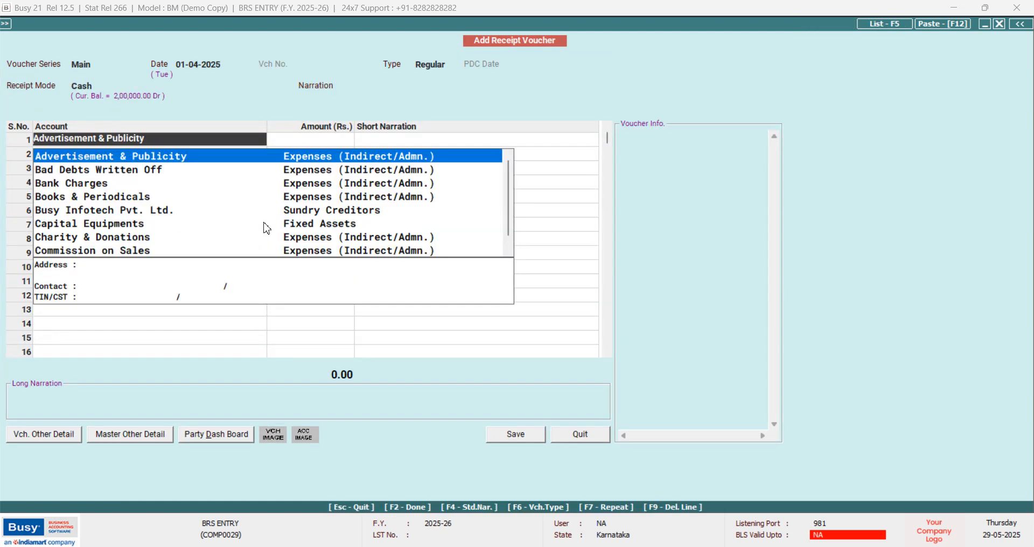
Step: Enter DONATION RECEIVED with an amount of Rs. 9,000 on the receipt's first line and save the voucher without narrations
type("D")
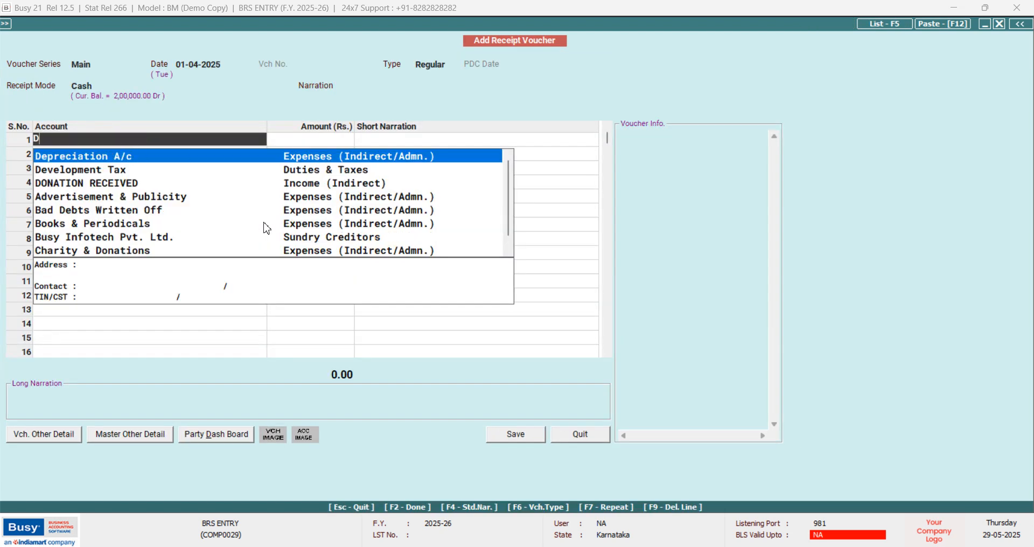
key("Down")
key("Down")
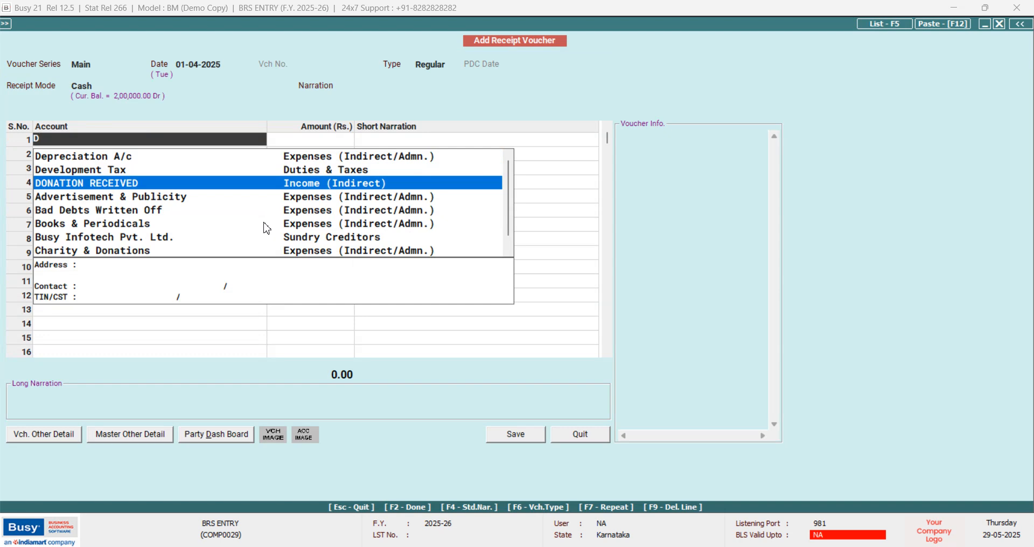
key("Return")
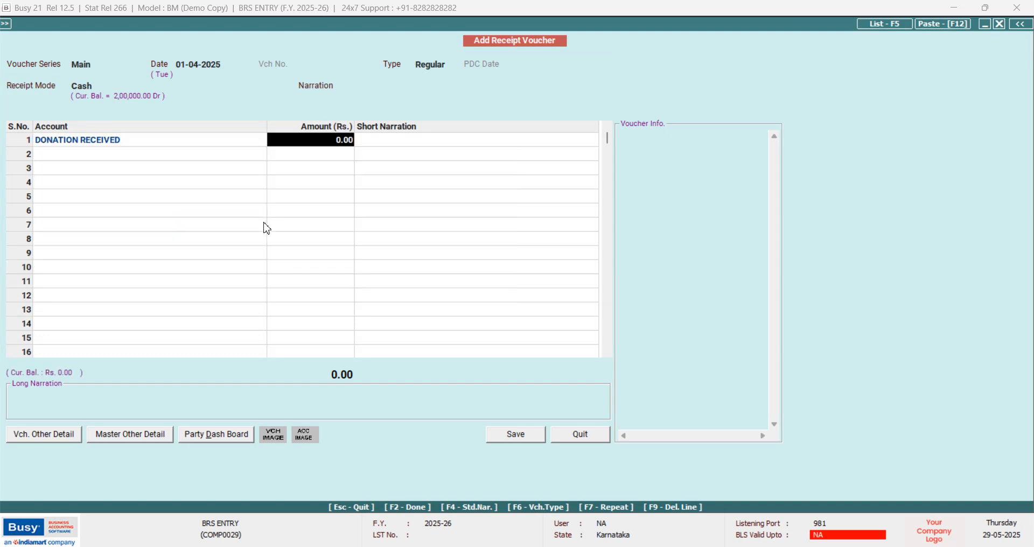
type("9000")
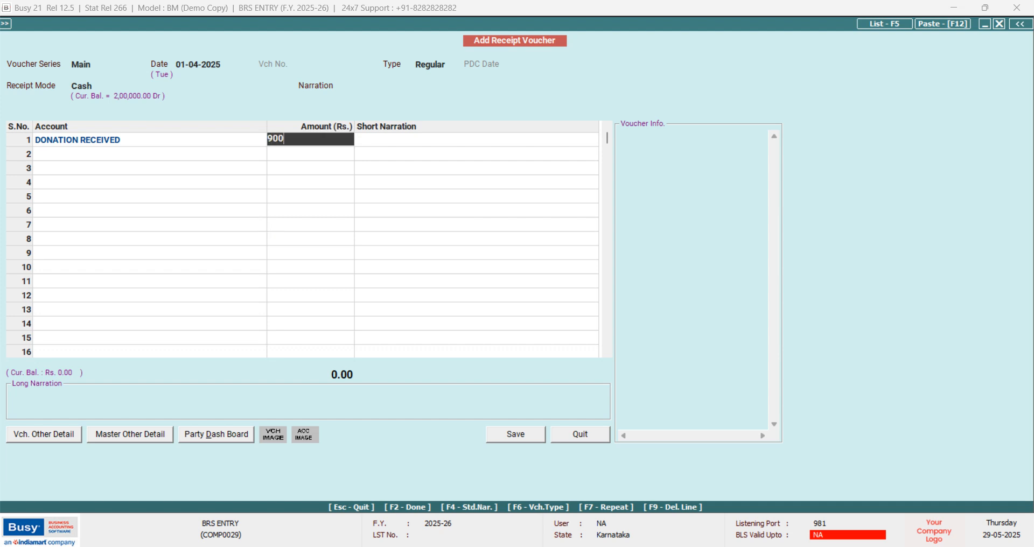
key("Return")
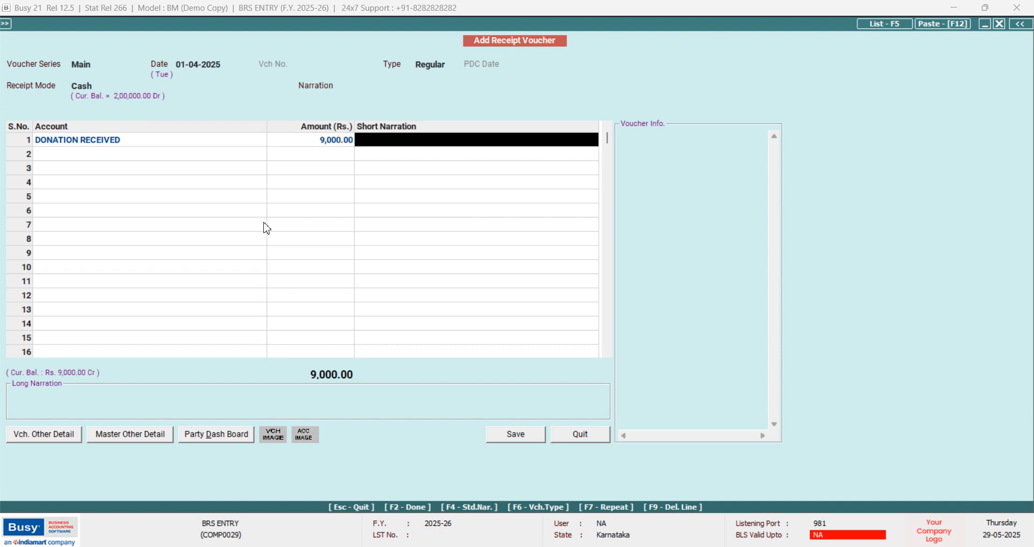
key("Return")
key("Return")
key("Return")
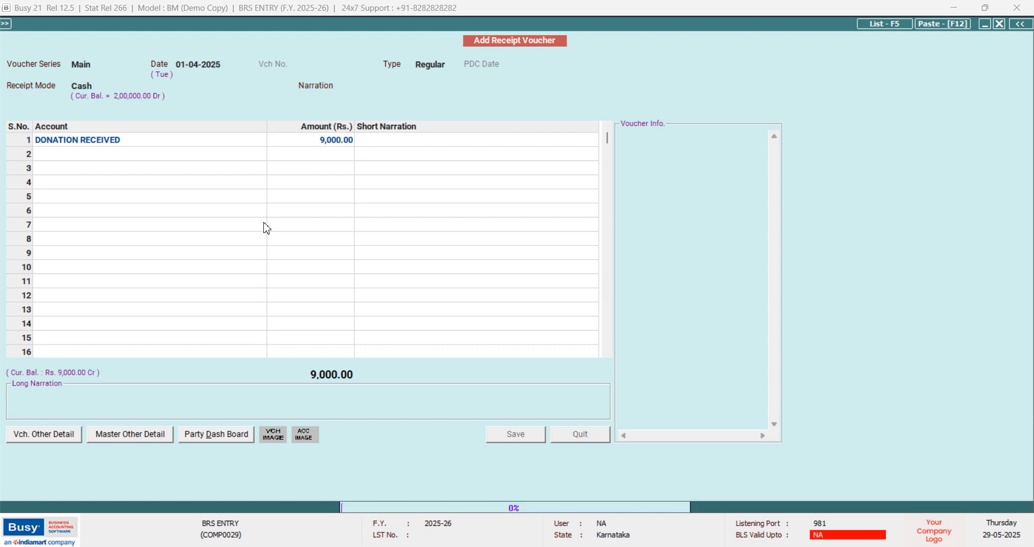
key("Return")
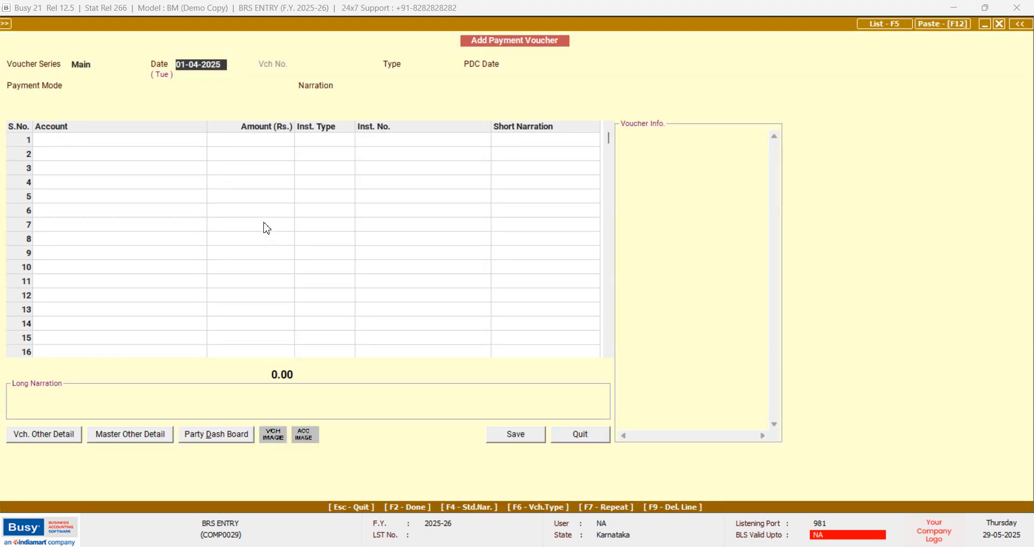
Step: Start a Regular payment voucher dated 01-04-2025 with SBI BANK as payment mode and no narration
key("Return")
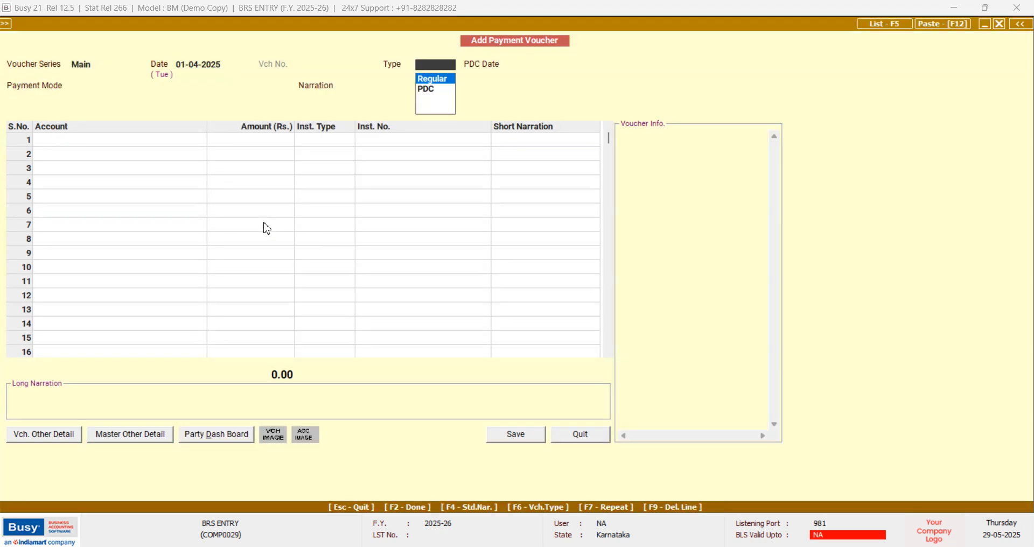
key("Return")
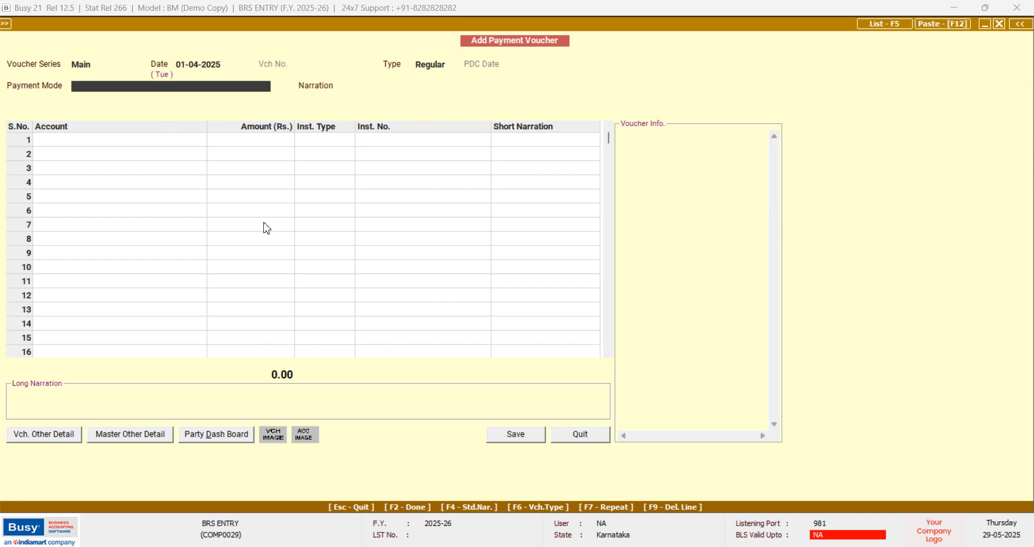
type("S")
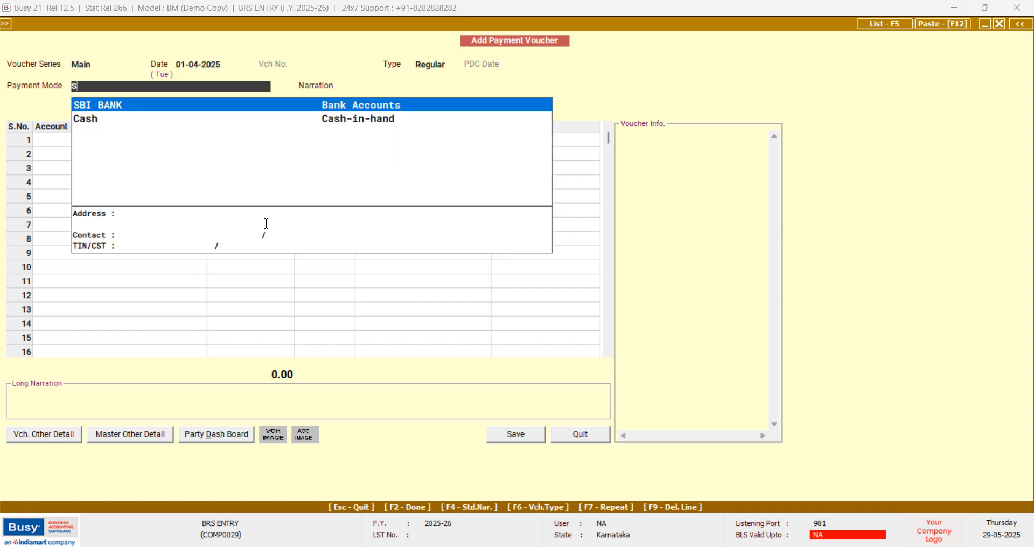
key("Return")
key("Return")
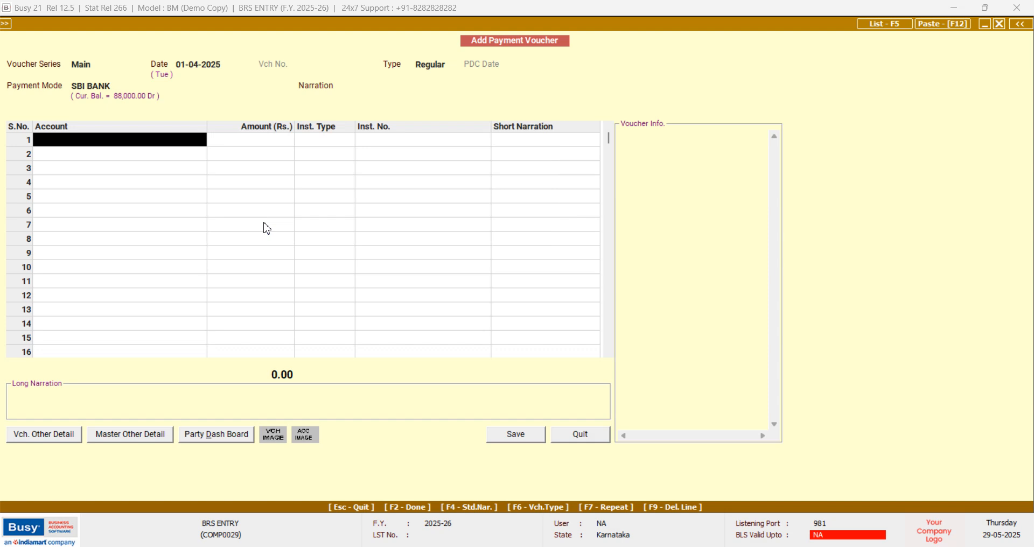
Step: Open a new account master from the payment's first line and name it INTEREST PAID without an alias
key("alt+c")
type("INR")
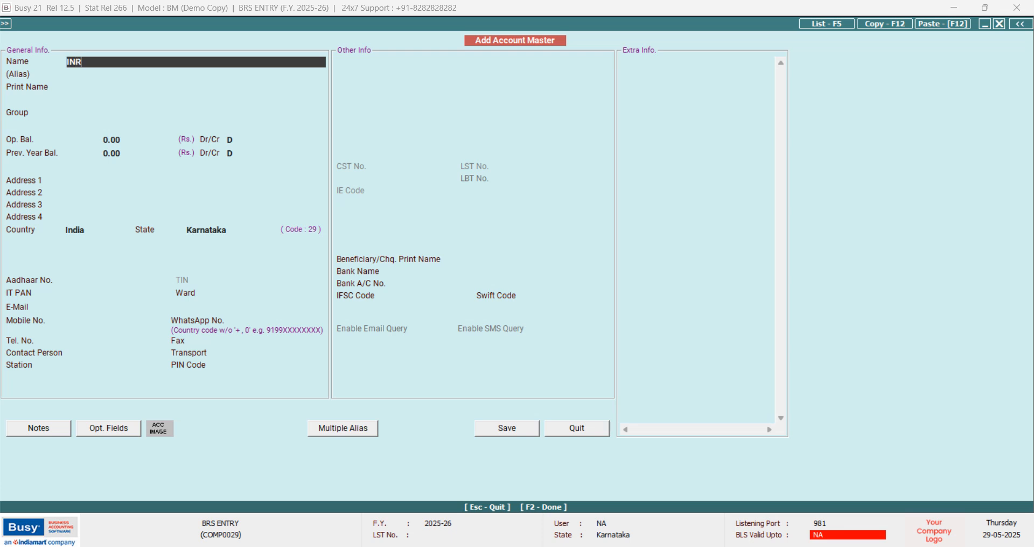
key("BackSpace")
type("TEREST PAID")
key("Return")
key("Return")
key("Return")
Step: Assign the INTEREST PAID account to the Expenses (Indirect/Admn.) group and save the account master
key("Down")
key("Down")
key("Down")
key("Down")
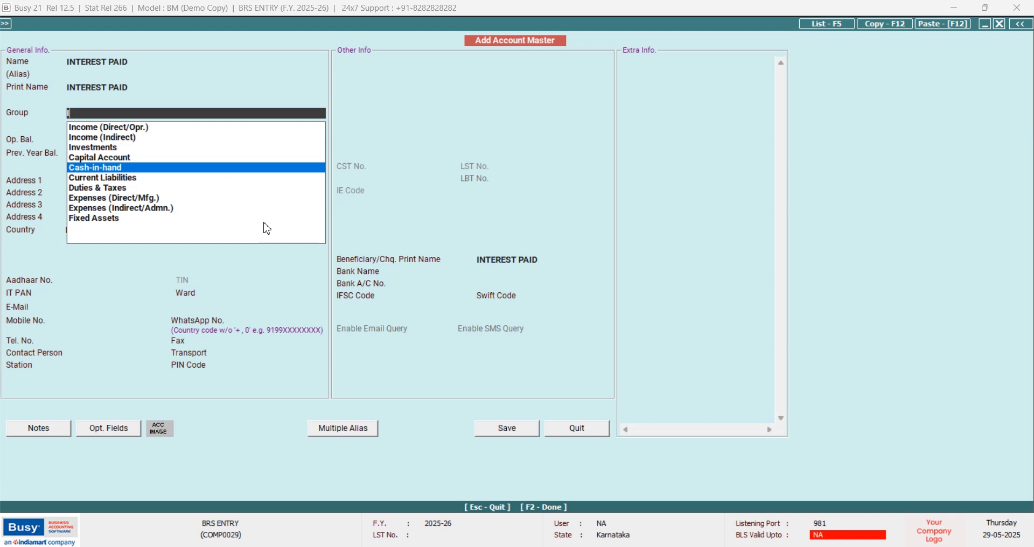
key("Down")
key("Down")
key("Down")
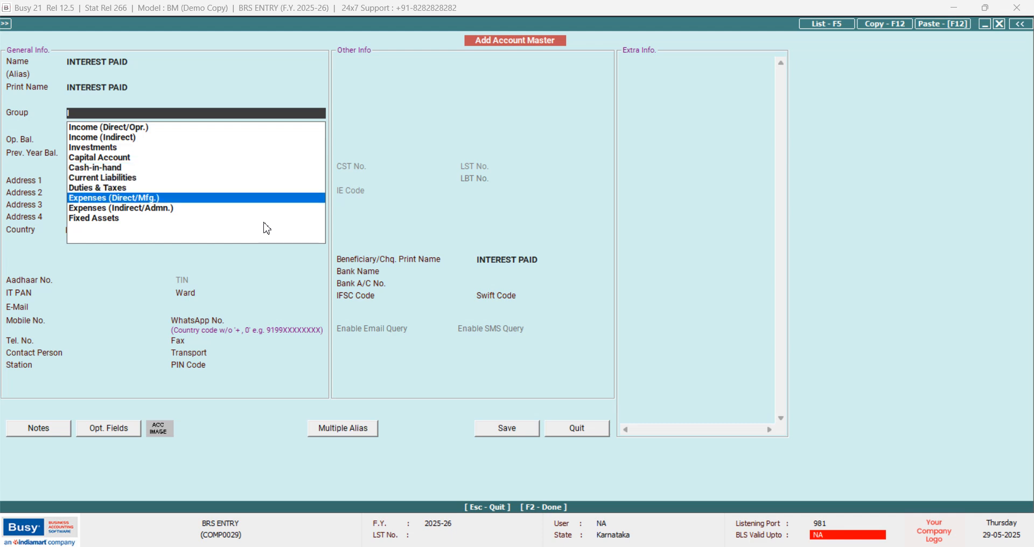
key("Down")
key("Return")
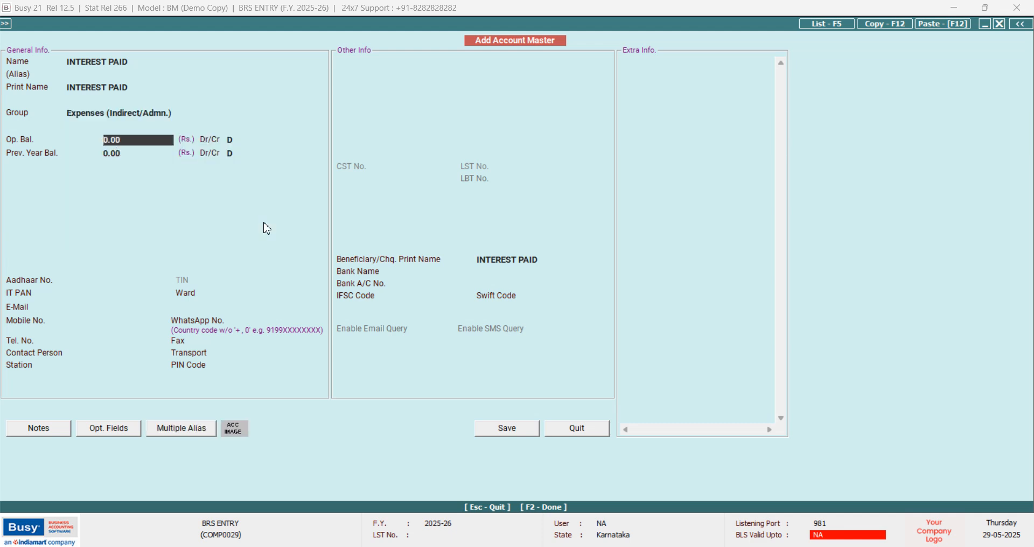
key("F2")
key("Return")
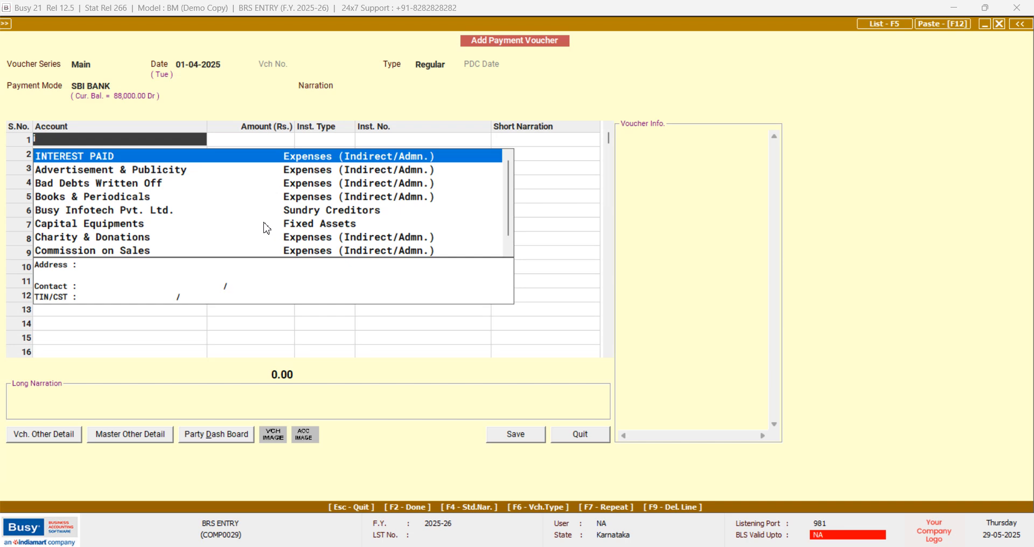
Step: Enter INTEREST PAID with an amount of Rs. 2,500 on the payment's first line and save the voucher without an instrument type
key("Return")
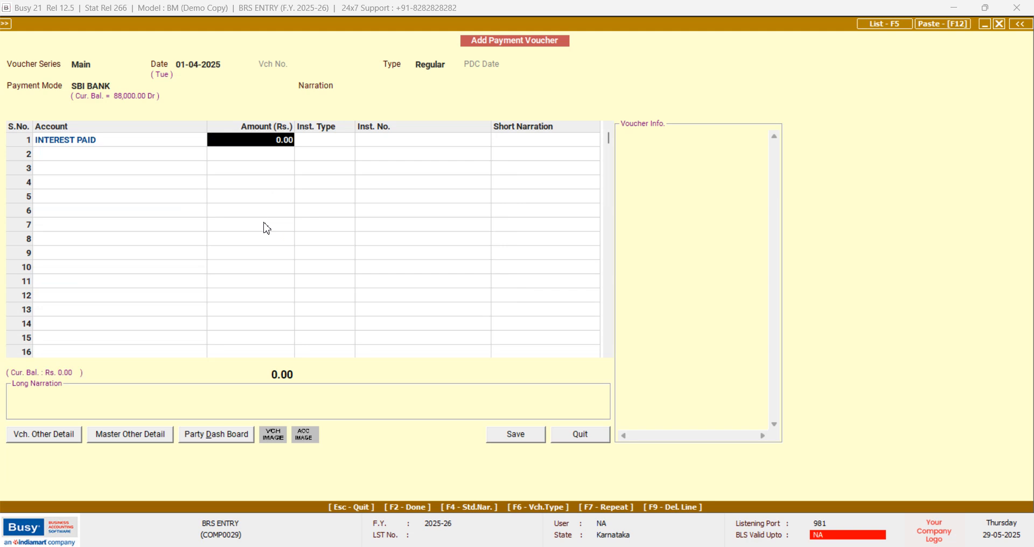
type("2500")
key("Return")
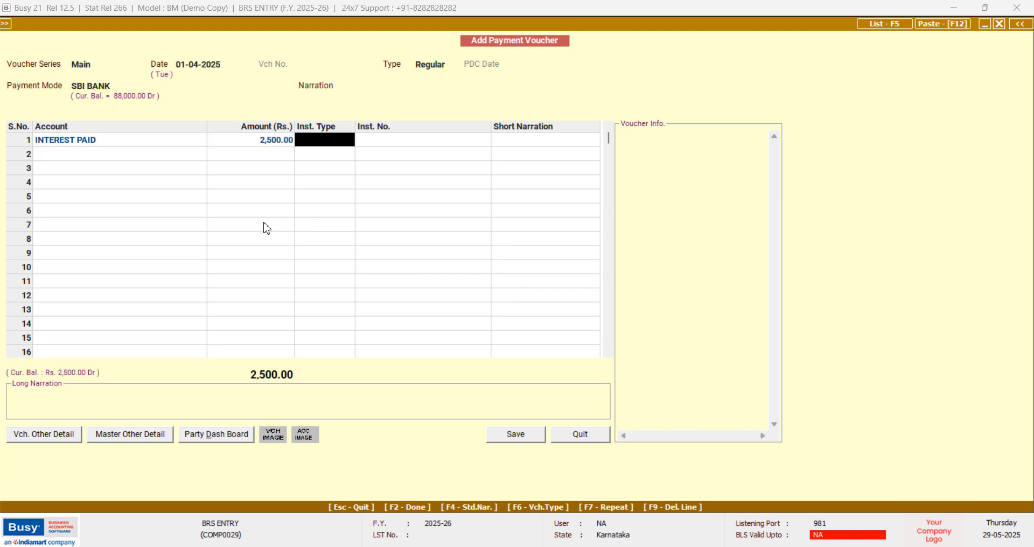
key("F2")
key("F2")
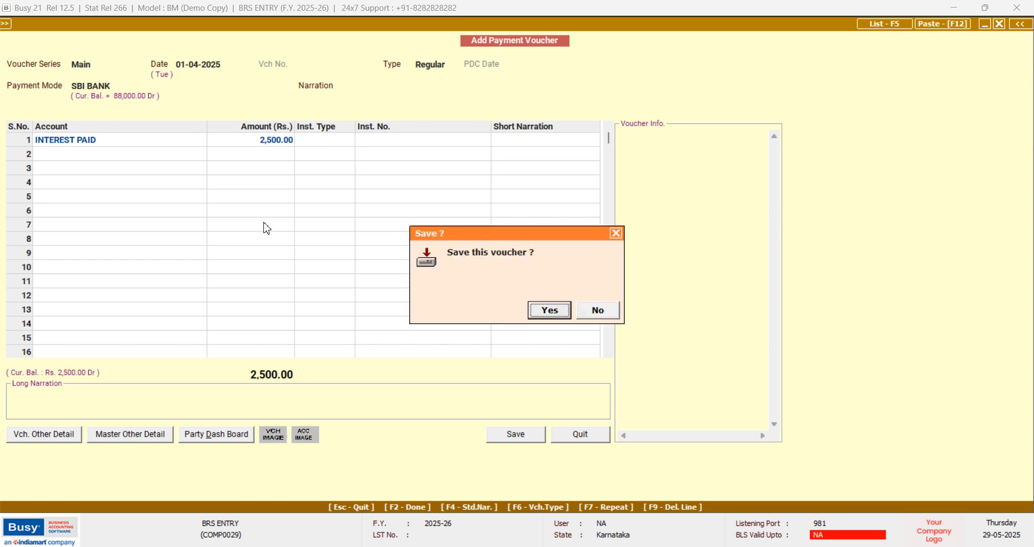
key("Return")
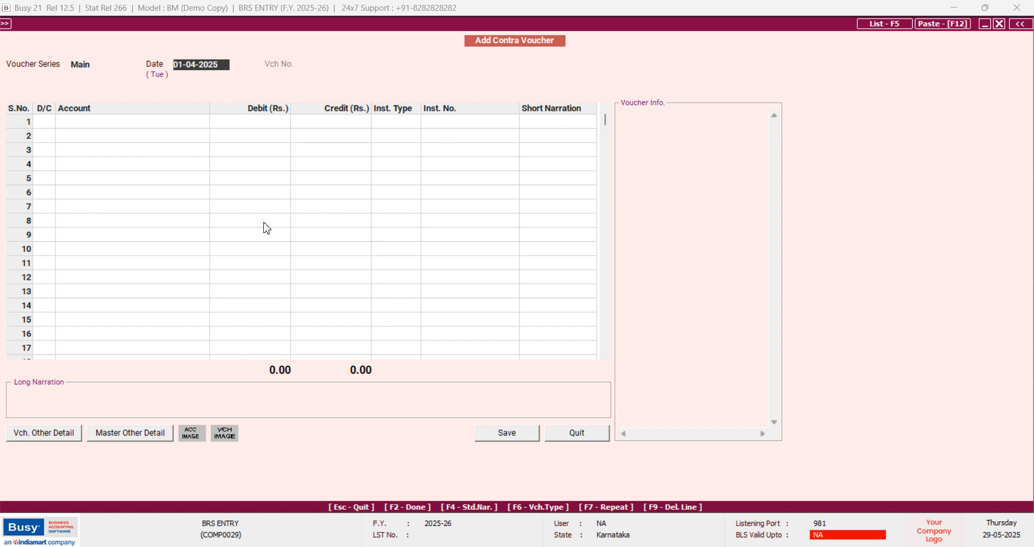
Step: Switch to a Regular receipt voucher dated 01-04-2025 with ANDRA BANK as receipt mode and no narration
key("F6")
key("Return")
key("Return")
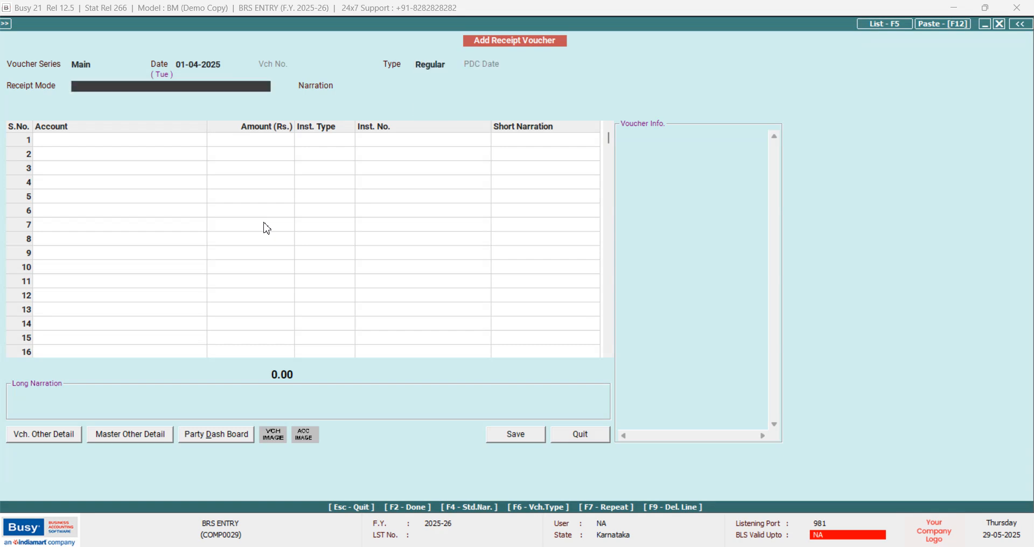
type("A")
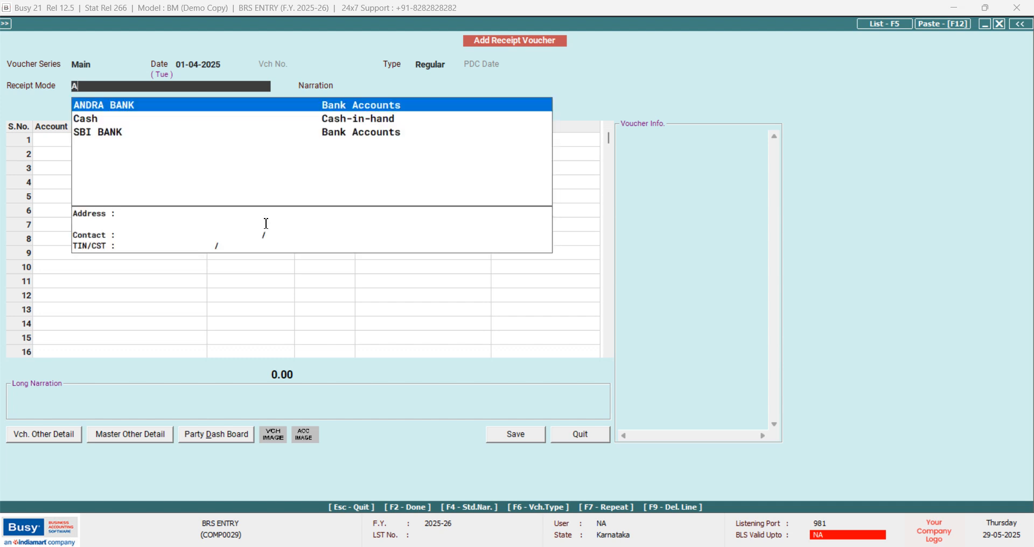
key("Return")
key("Return")
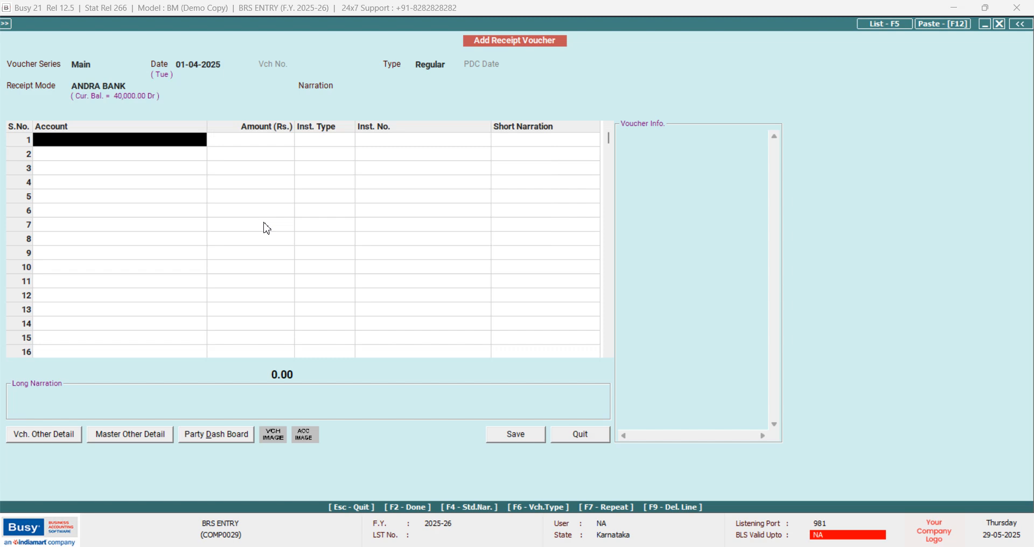
Step: Open a new account master from the receipt's first line and name it SURYA PIPES PVT.LTD without an alias
key("F3")
type("SURY")
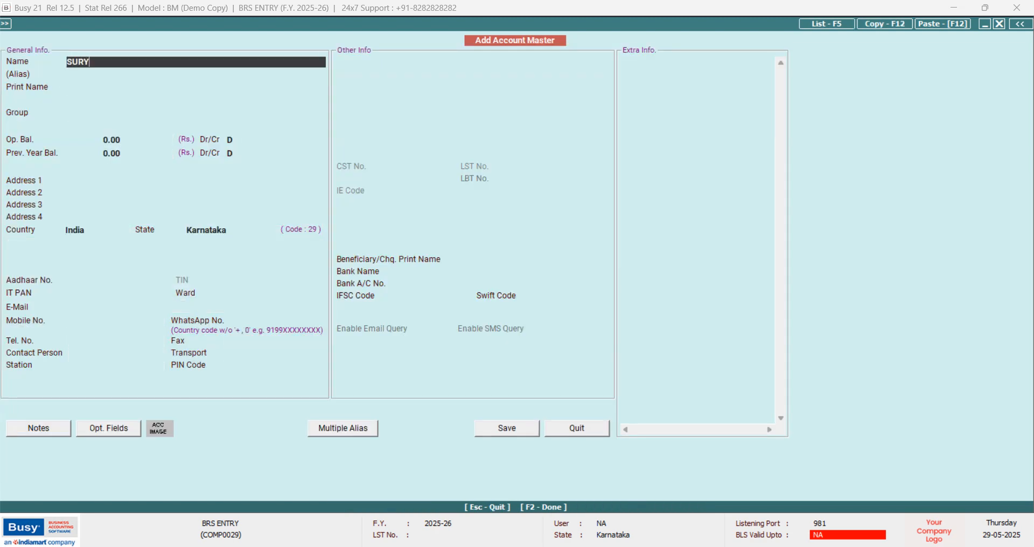
type("A PIPES PVT.LTD")
key("Return")
key("Return")
key("Return")
Step: Assign the SURYA PIPES PVT.LTD account to the Sundry Creditors group and save the account master
type("S")
key("Down")
key("Down")
key("Down")
key("Down")
key("Down")
key("Down")
key("Down")
key("Down")
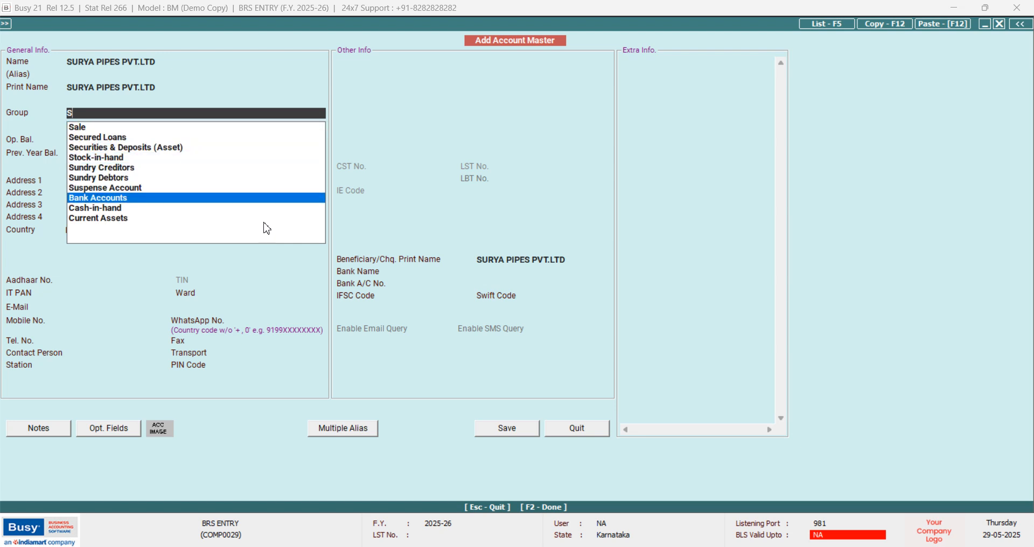
key("Up")
key("Up")
key("Up")
key("Up")
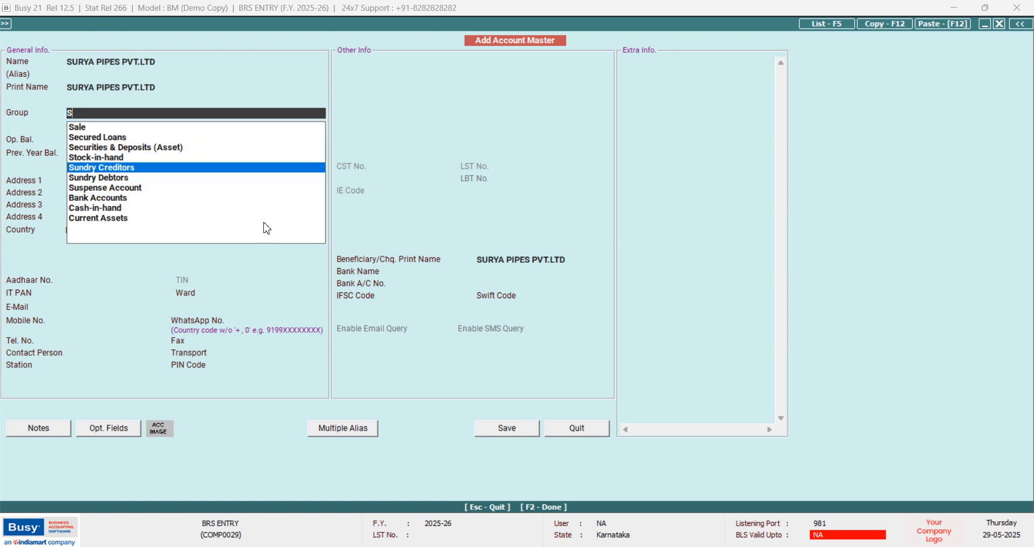
key("Return")
key("F2")
key("Return")
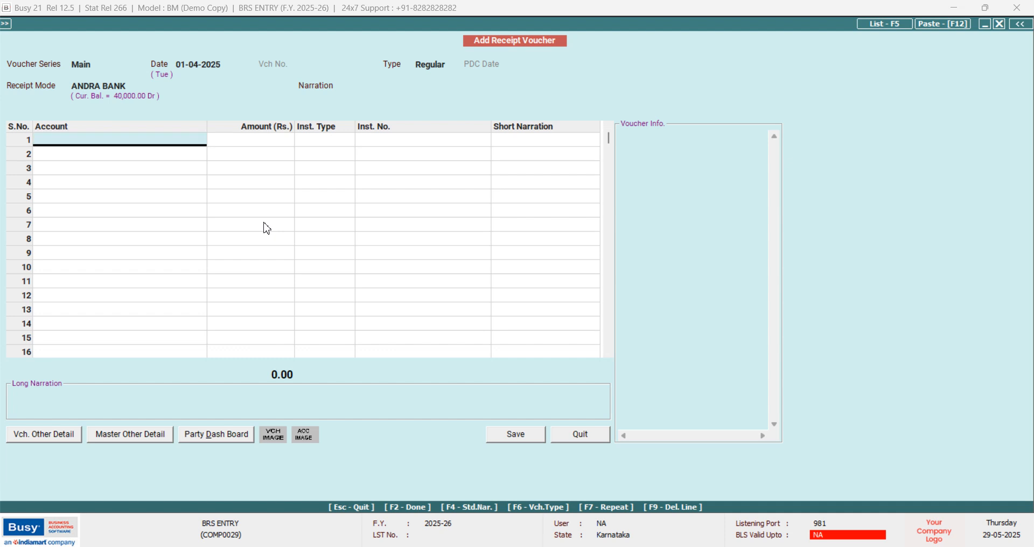
Step: Choose SURYA PIPES PVT.LTD as the account on the receipt voucher's first line
type("S")
key("Down")
key("Down")
key("Down")
key("Down")
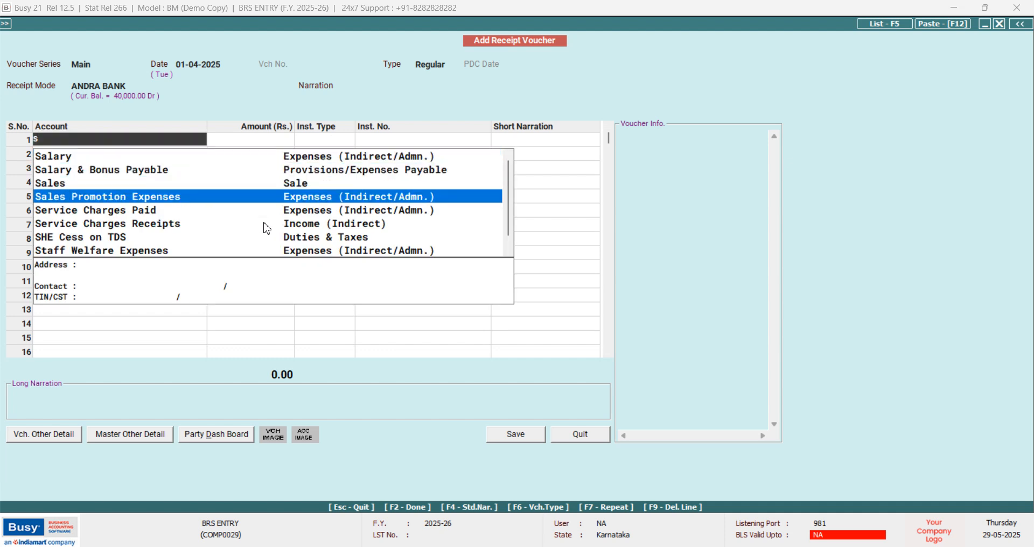
key("Down")
key("Down")
key("Down")
key("Down")
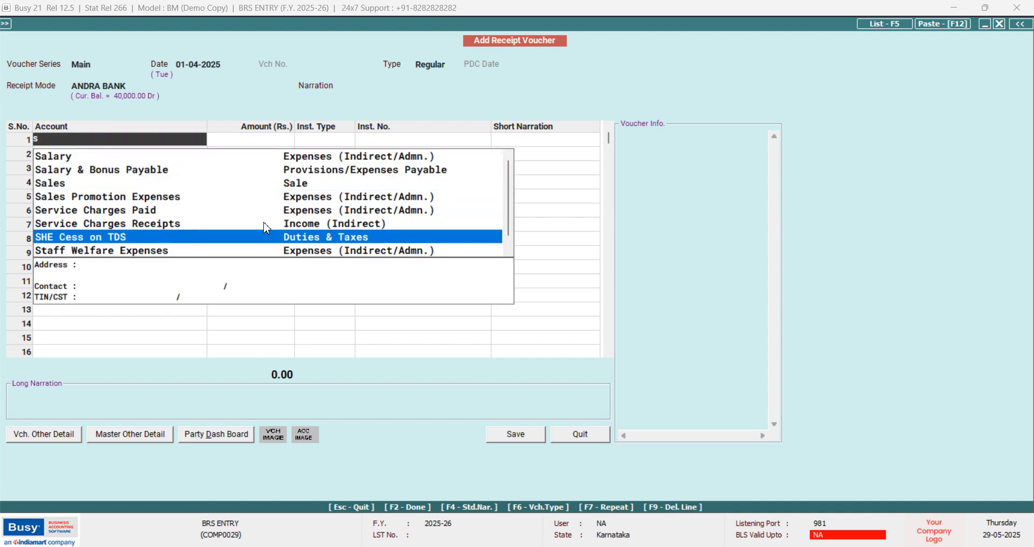
key("Up")
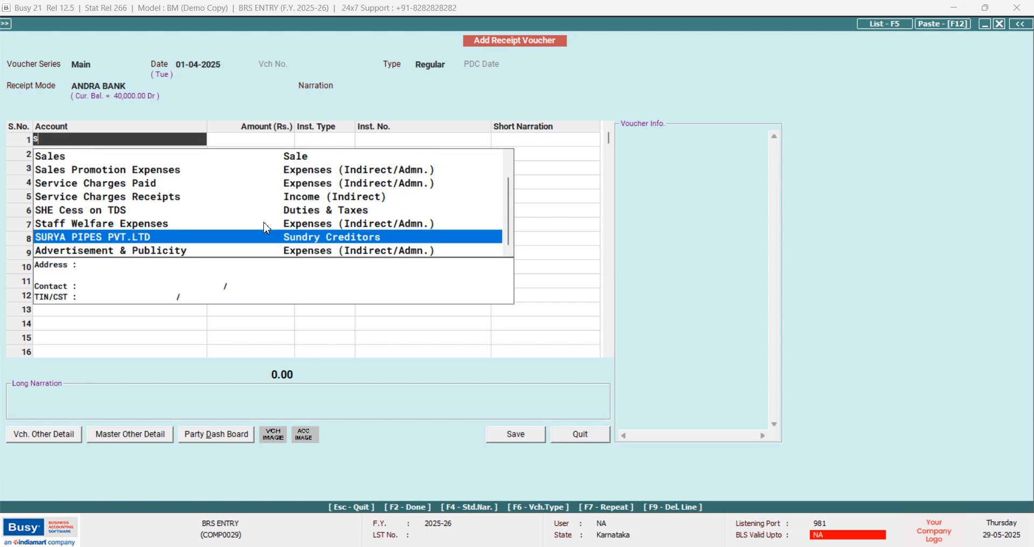
key("Return")
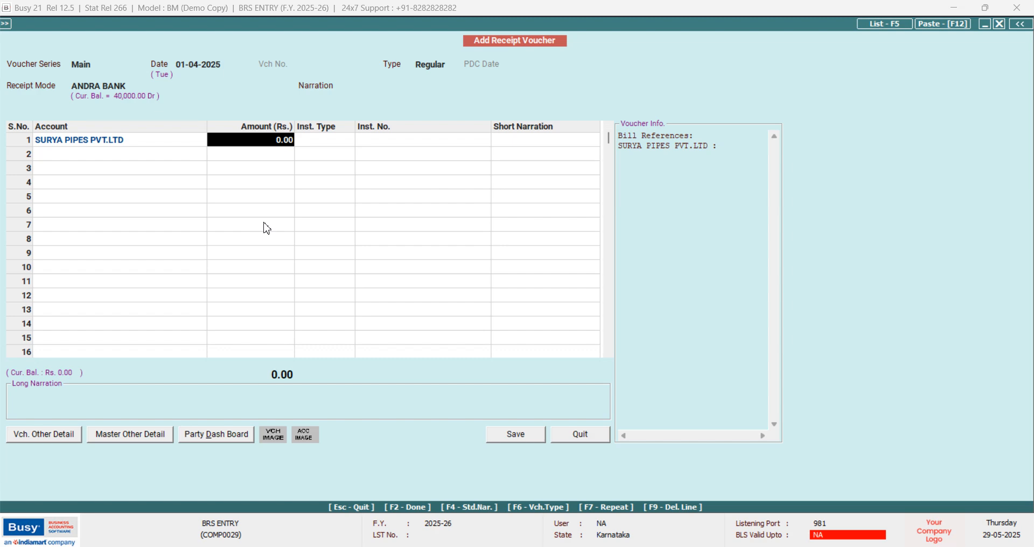
Step: Set the SURYA PIPES PVT.LTD amount to Rs. 25,000, complete its bill-by-bill adjustment and save the receipt voucher
type("25000")
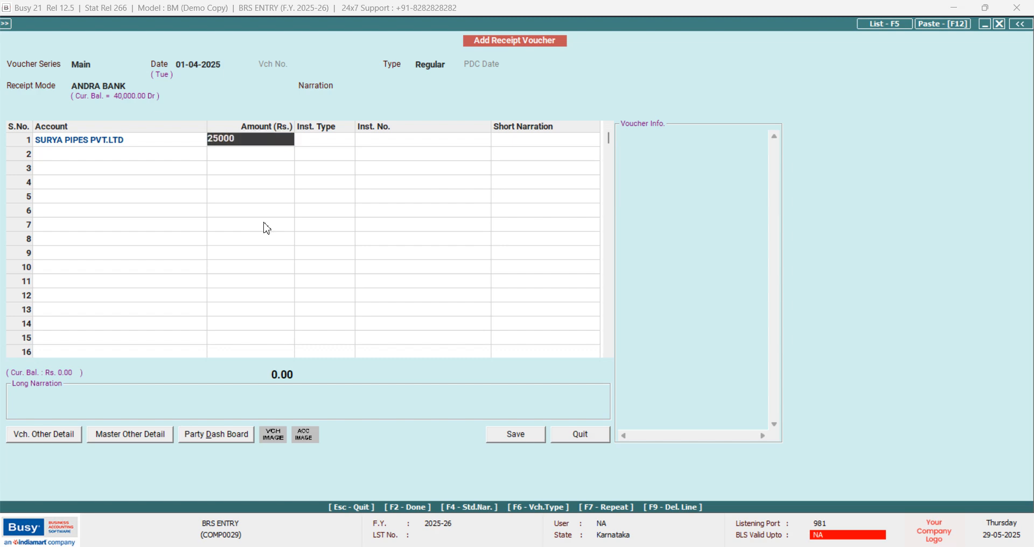
key("Return")
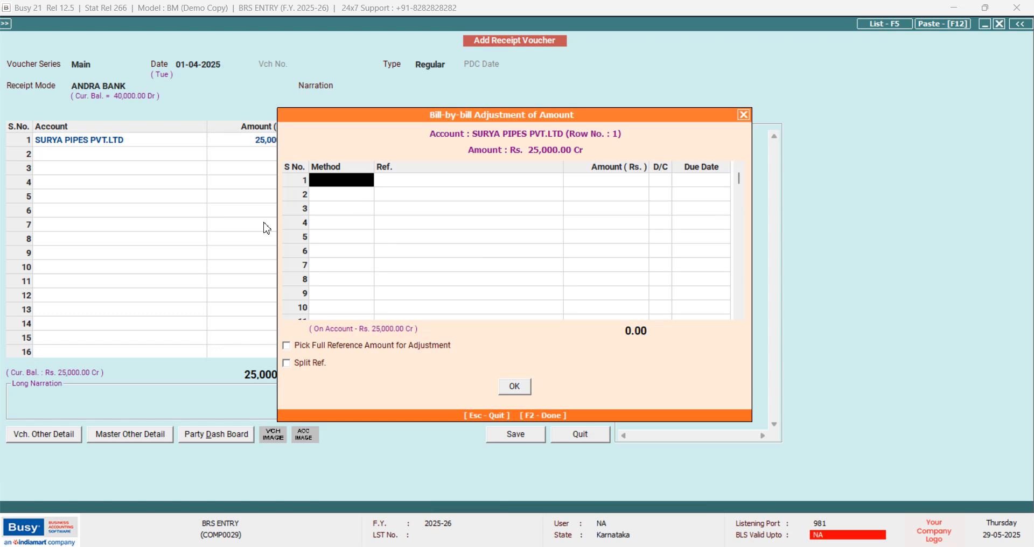
key("Return")
key("Return")
key("Return")
key("Return")
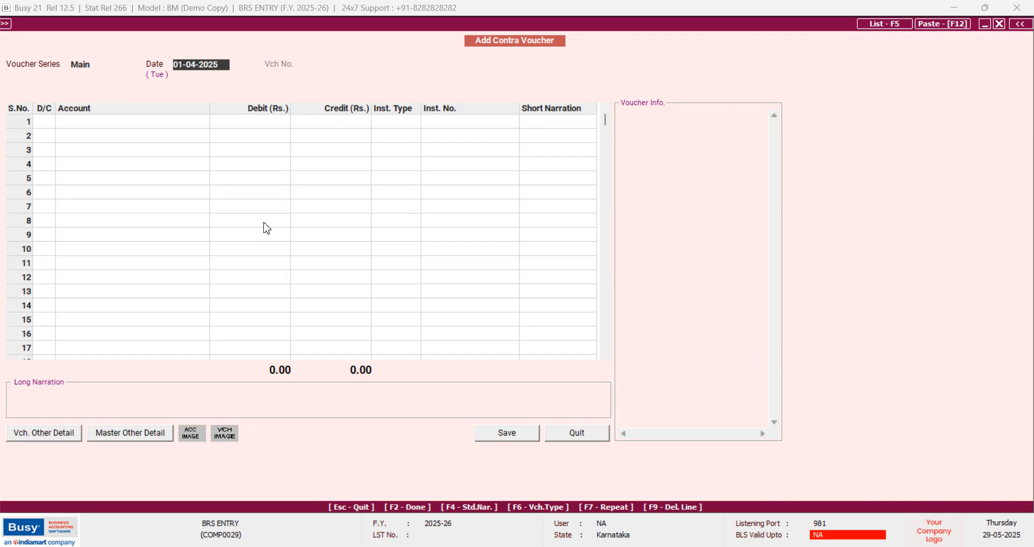
Step: Start a contra voucher dated 01-04-2025 and debit Cash with Rs. 6,000 on the first line
key("Return")
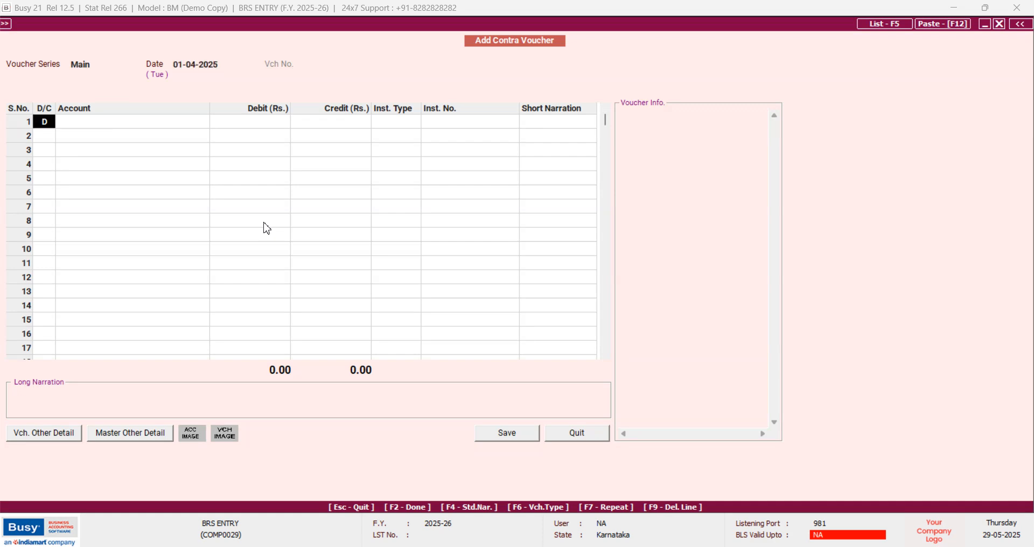
key("Return")
type("C")
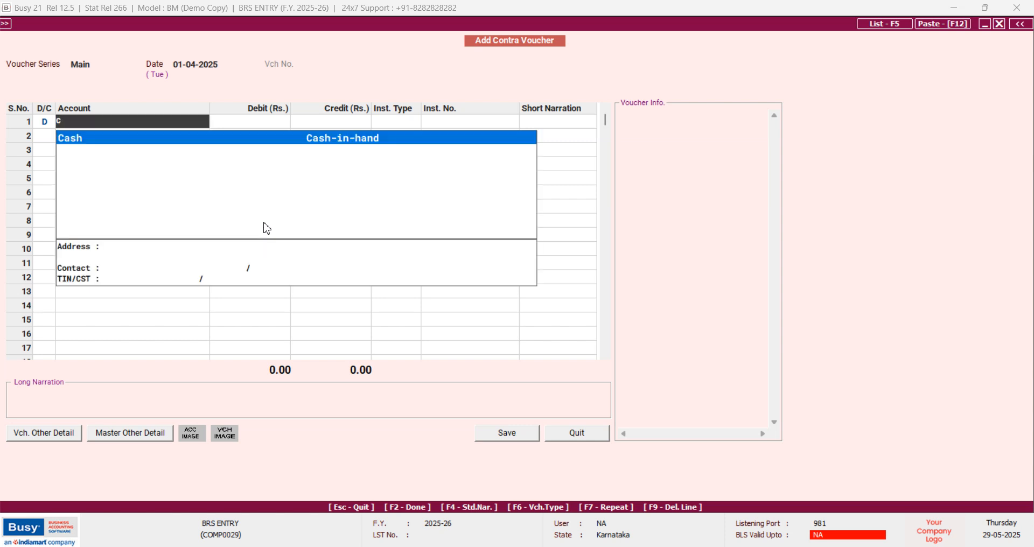
key("Return")
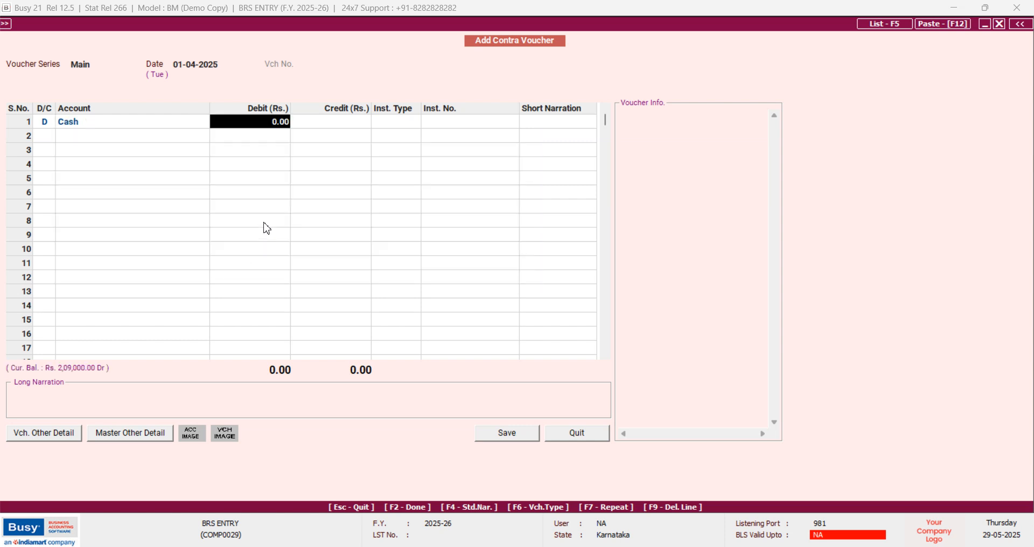
type("6000")
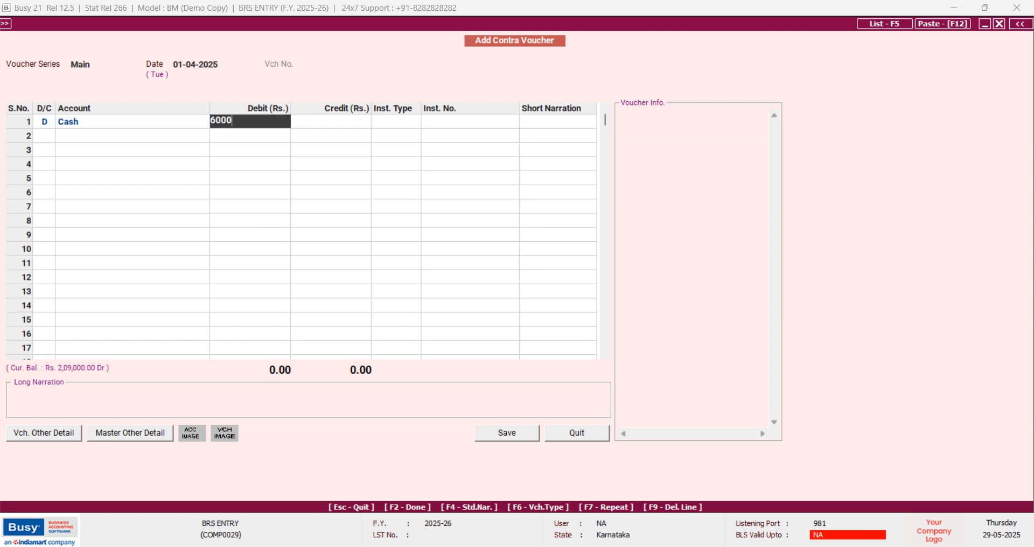
key("Return")
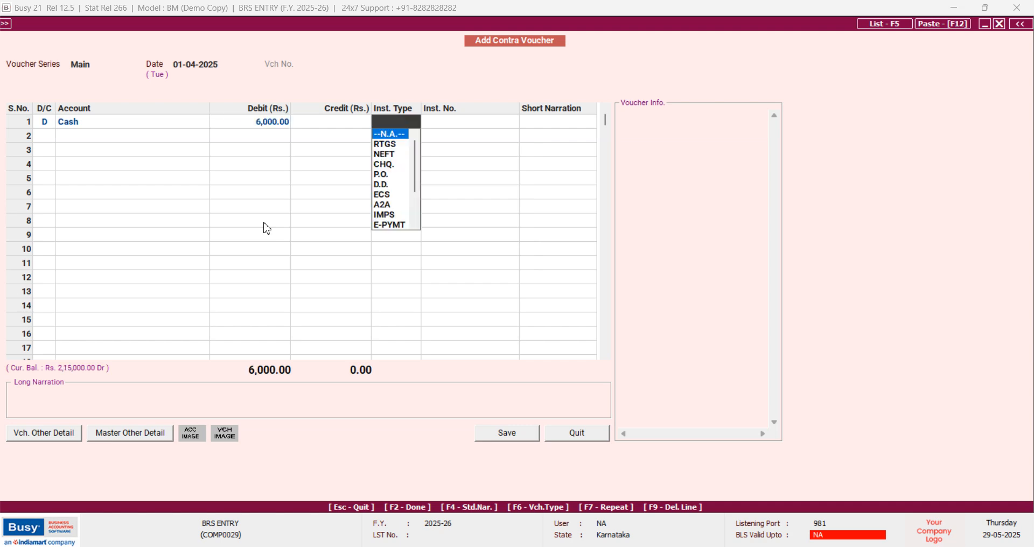
key("Down")
key("Down")
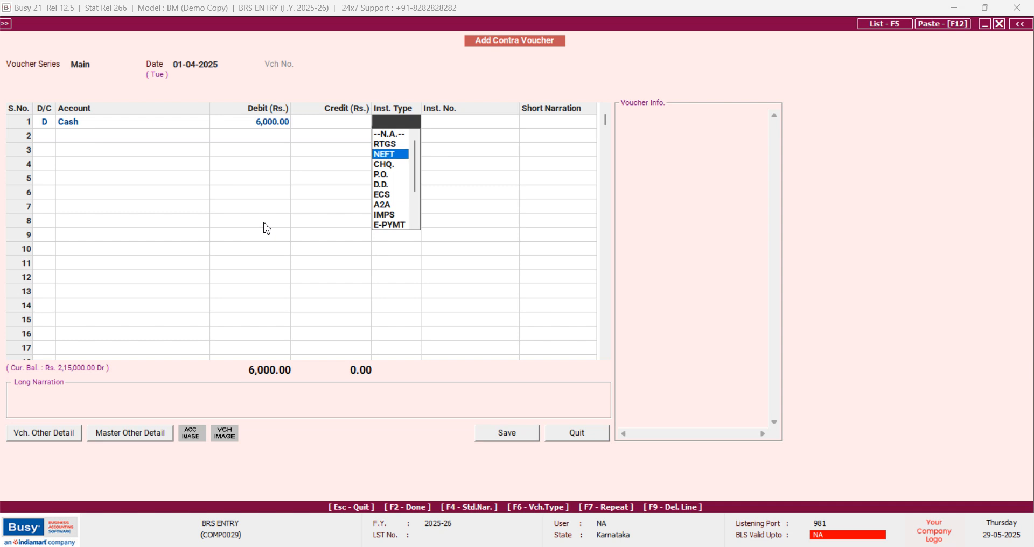
key("Return")
Step: Set the Cash line's instrument type to --N.A.-- and begin a credit entry on the contra voucher's second line
key("Return")
key("Up")
key("Up")
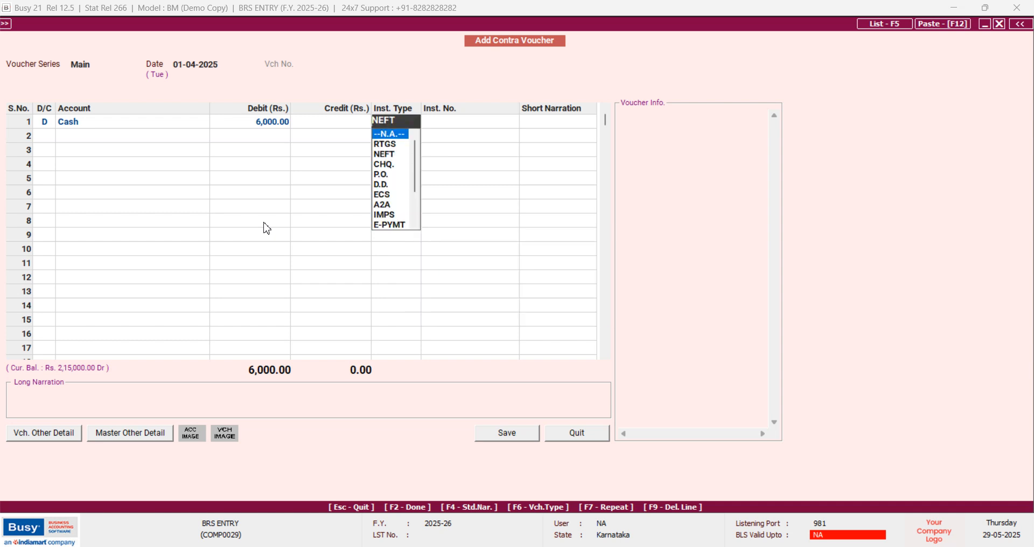
key("Return")
key("Return")
key("Return")
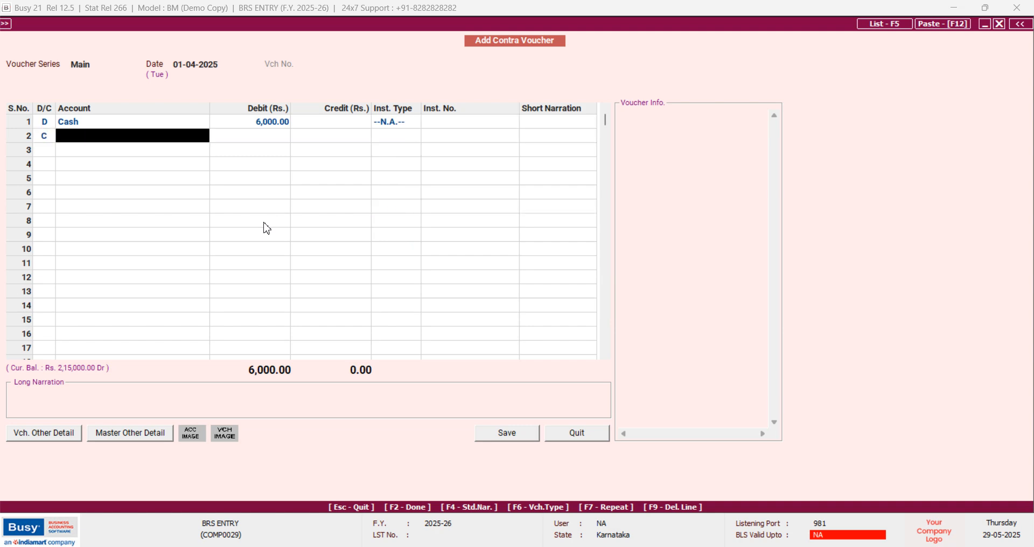
Step: Credit SBI BANK with Rs. 6,000 on the contra voucher's second line, save the voucher and leave voucher entry
type("S")
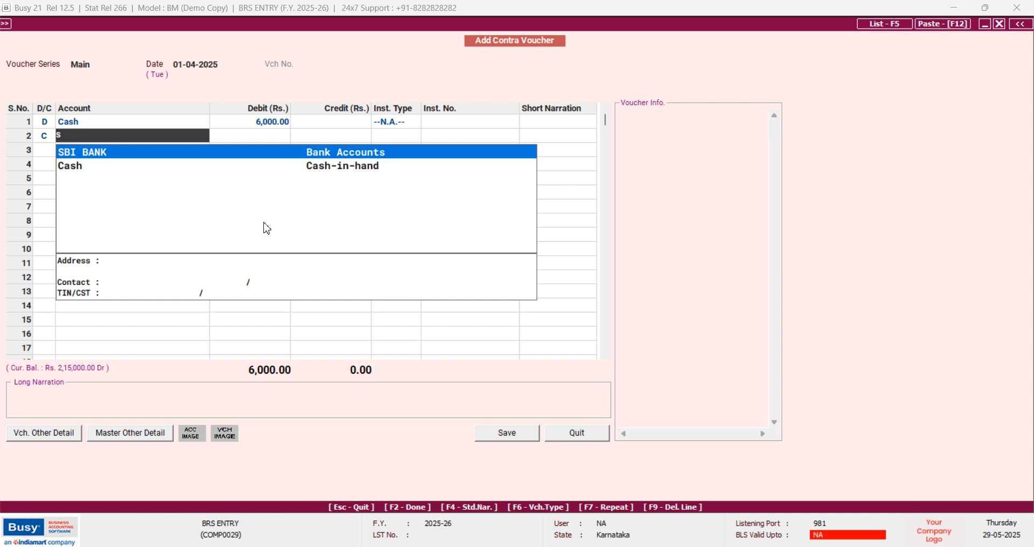
key("Return")
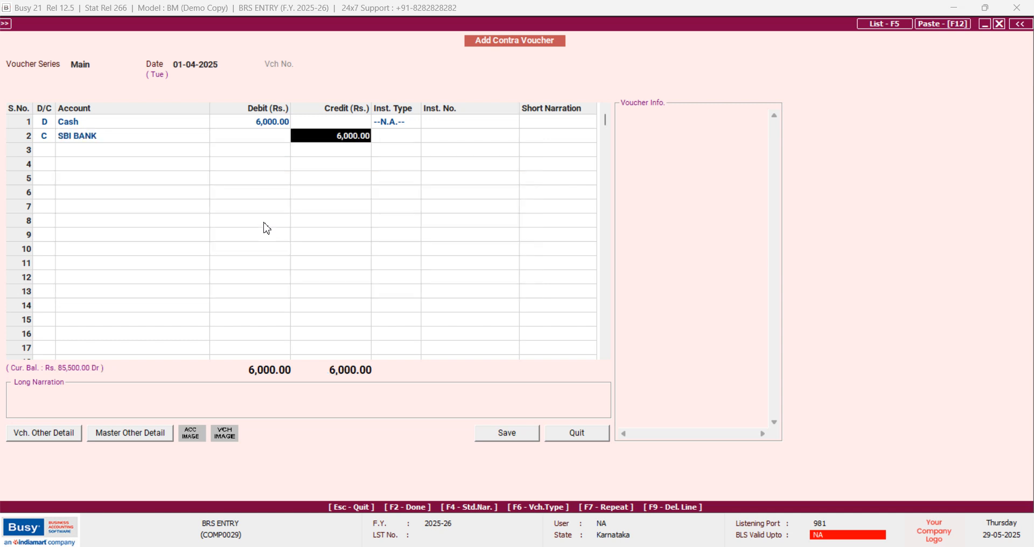
key("F6")
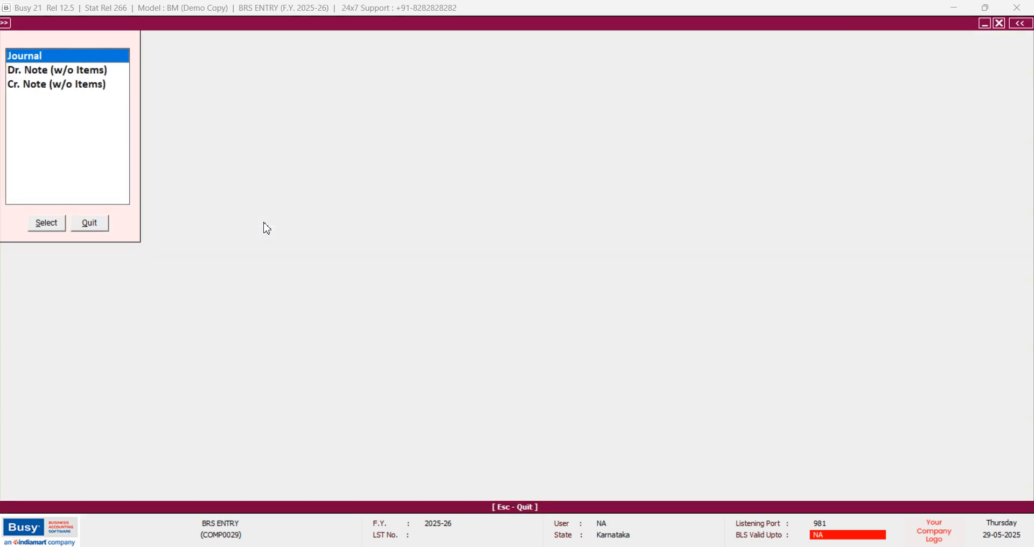
key("Escape")
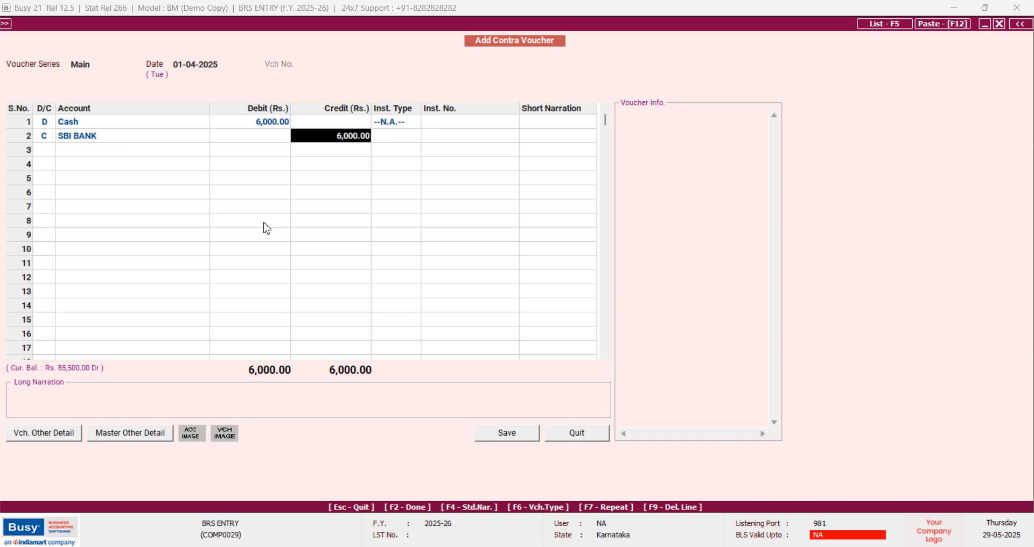
key("Return")
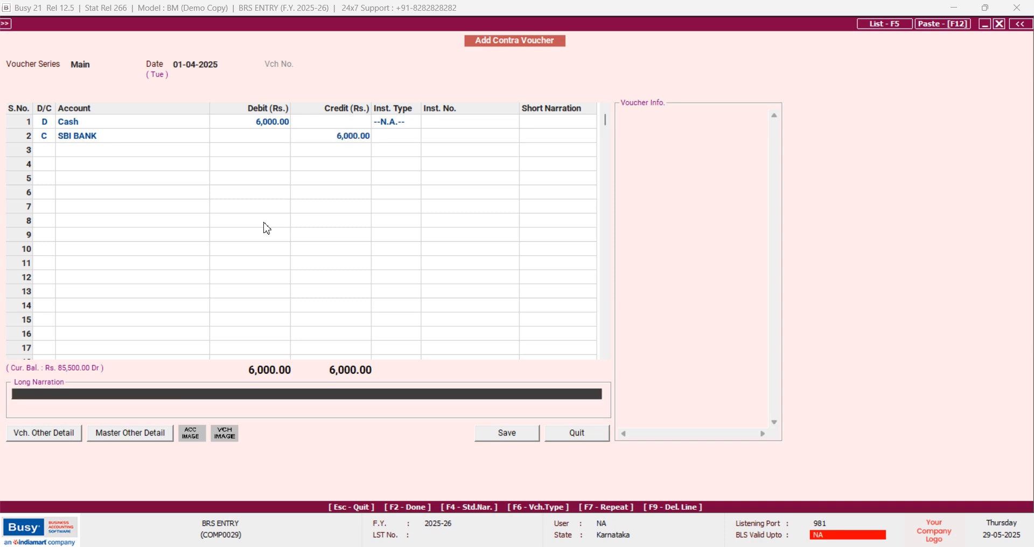
key("Return")
key("Return")
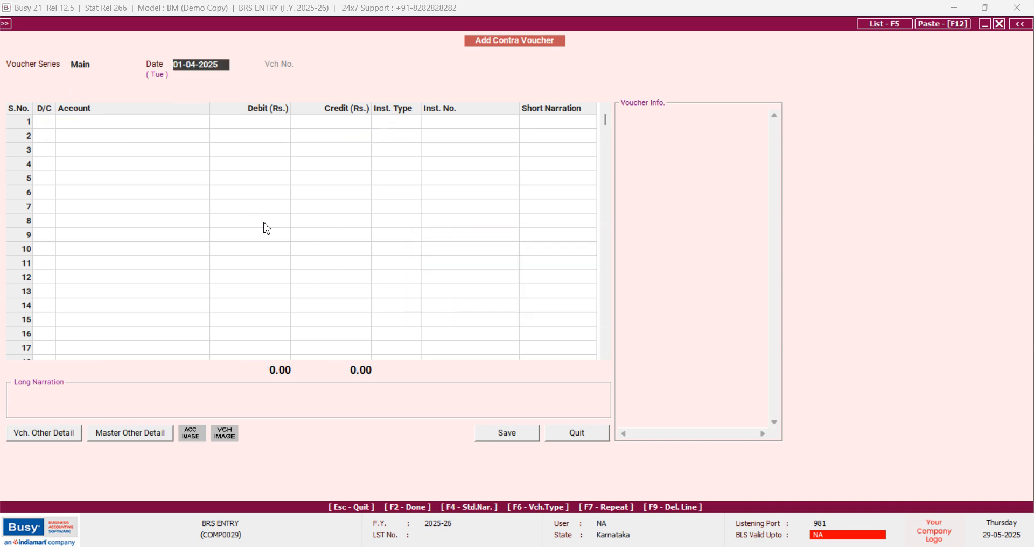
key("Escape")
key("Return")
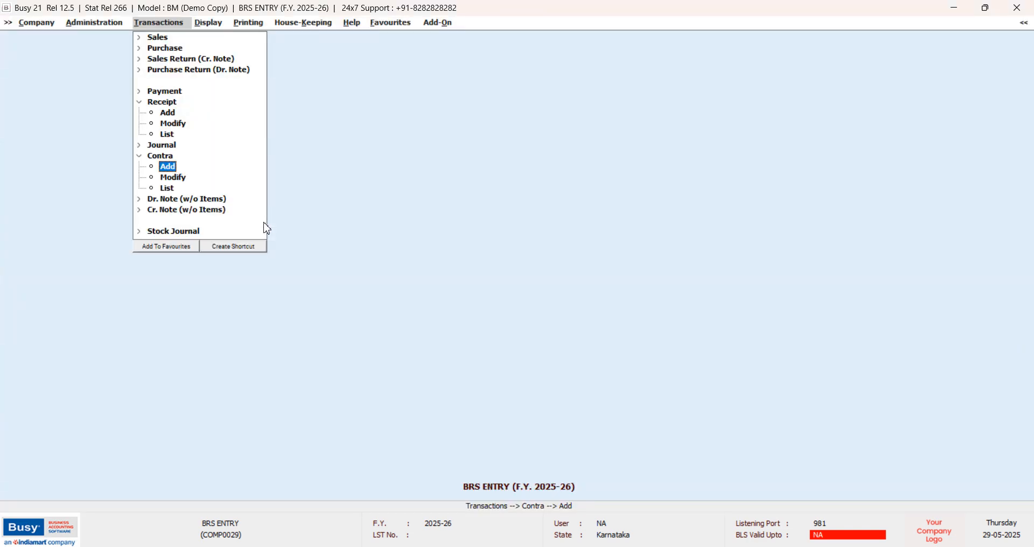
Step: Open the options for the standard Contra Register report in the account books
key("Right")
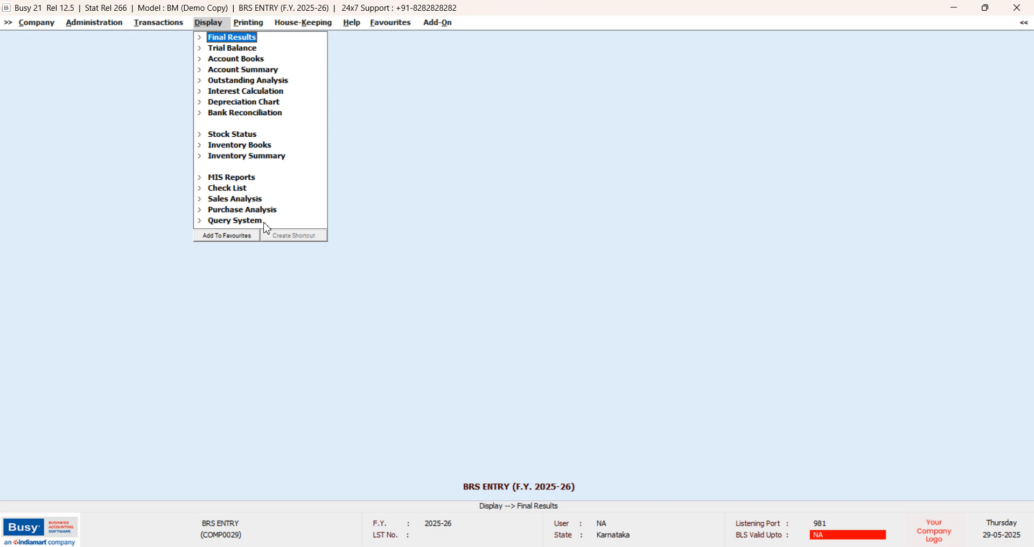
key("Down")
key("Down")
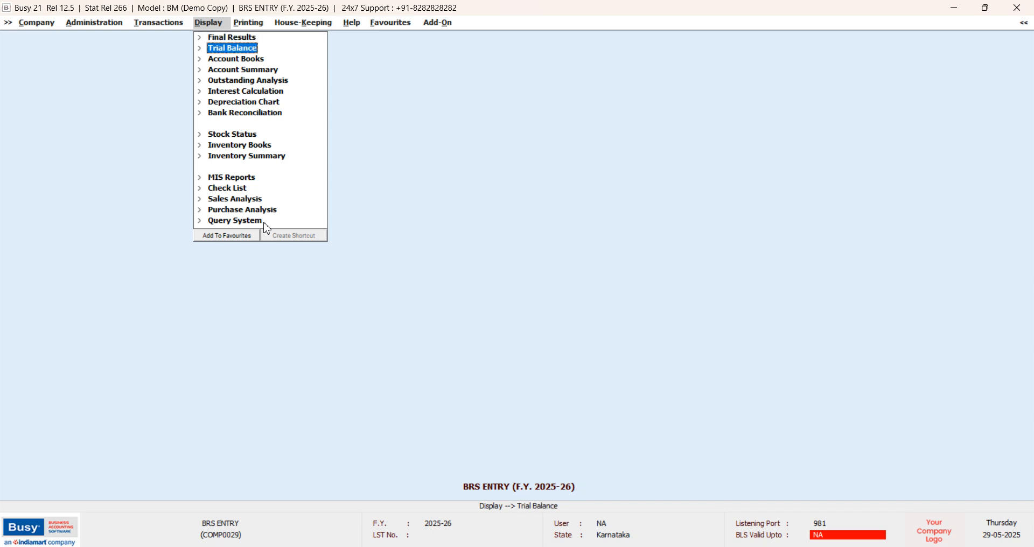
key("Return")
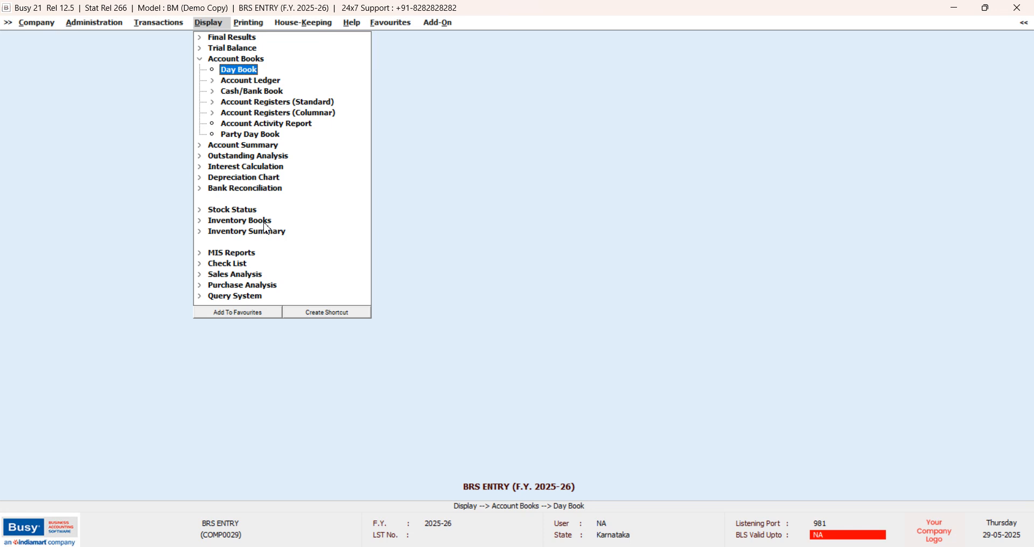
key("Down")
key("Down")
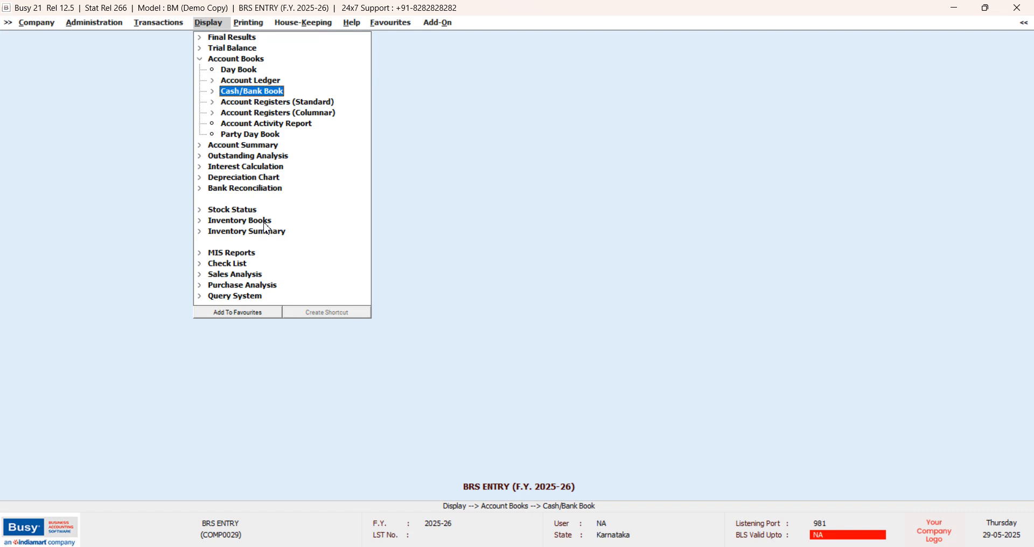
key("Down")
key("Return")
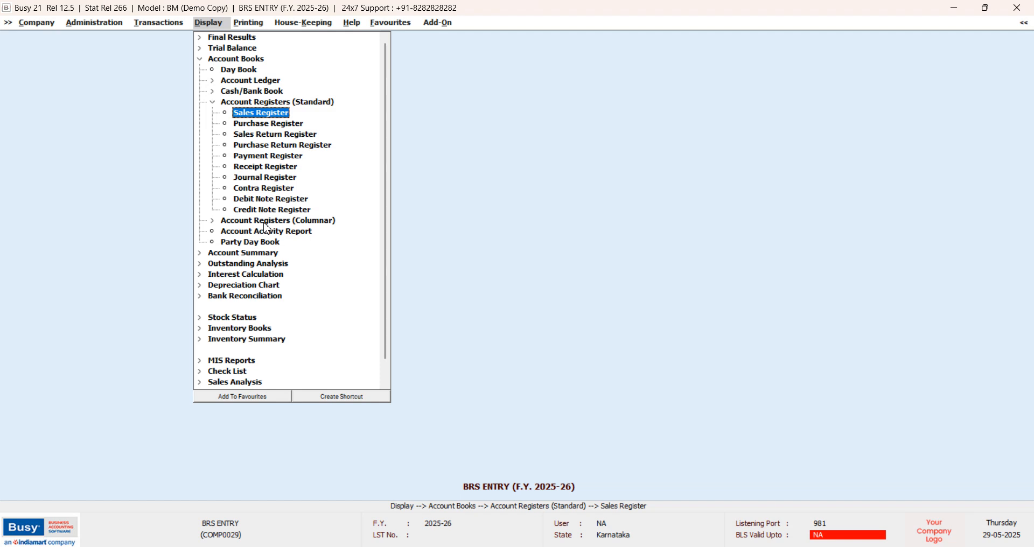
key("Down")
key("Down")
key("Down")
key("Down")
key("Down")
key("Down")
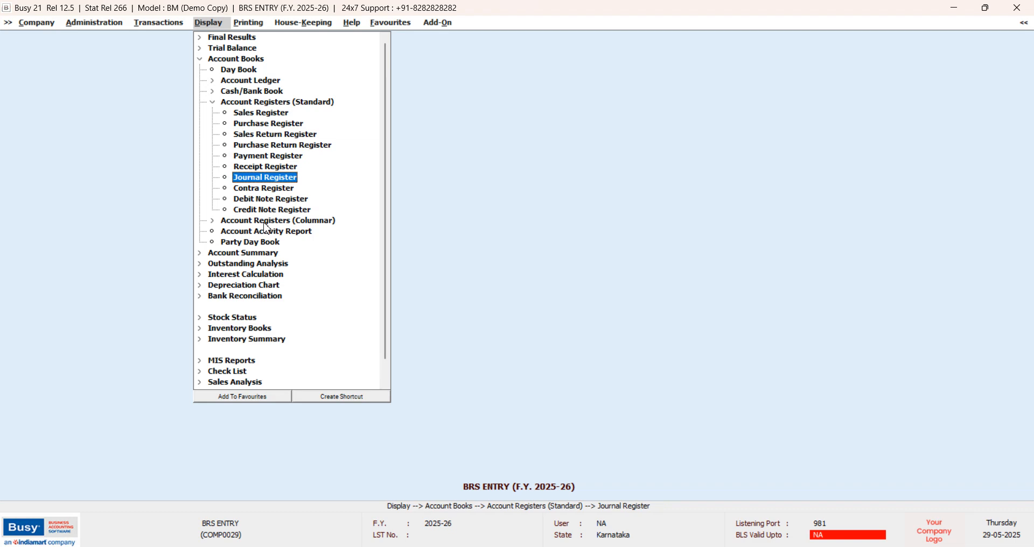
key("Down")
key("Return")
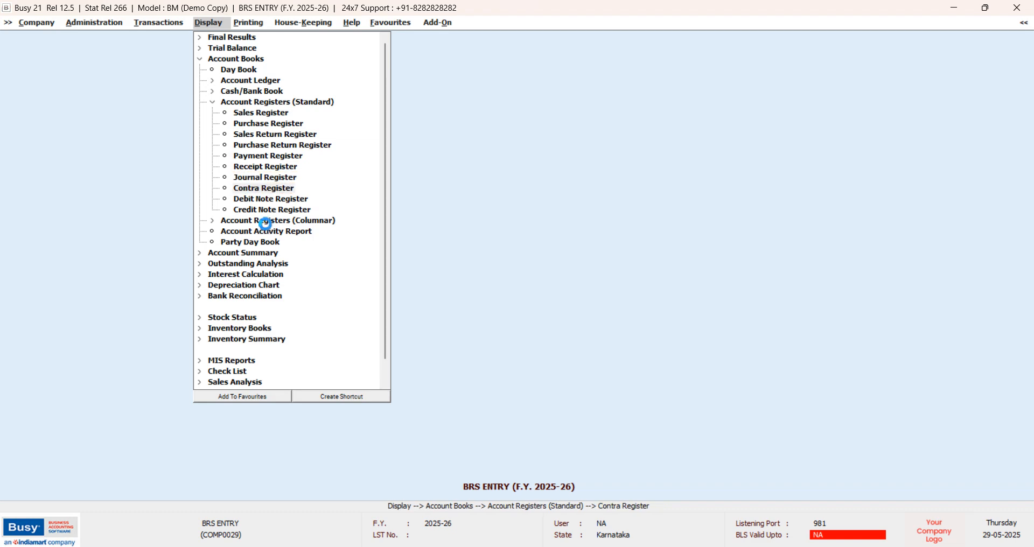
Step: Display the Contra Register for all voucher series on 01-04-2025, review its entries and close the report
key("Return")
key("Return")
key("Return")
key("Return")
key("Return")
key("Return")
key("Return")
key("Return")
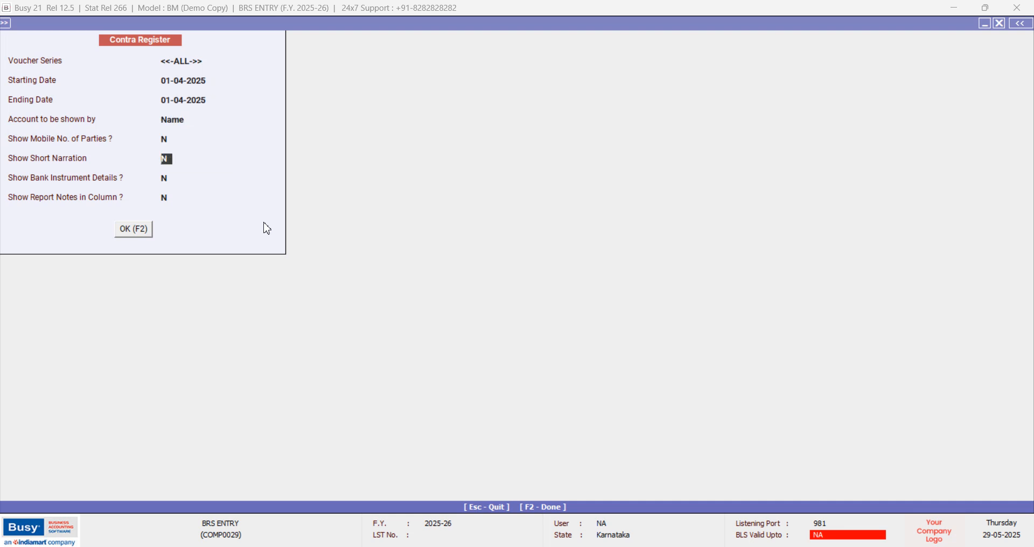
key("Return")
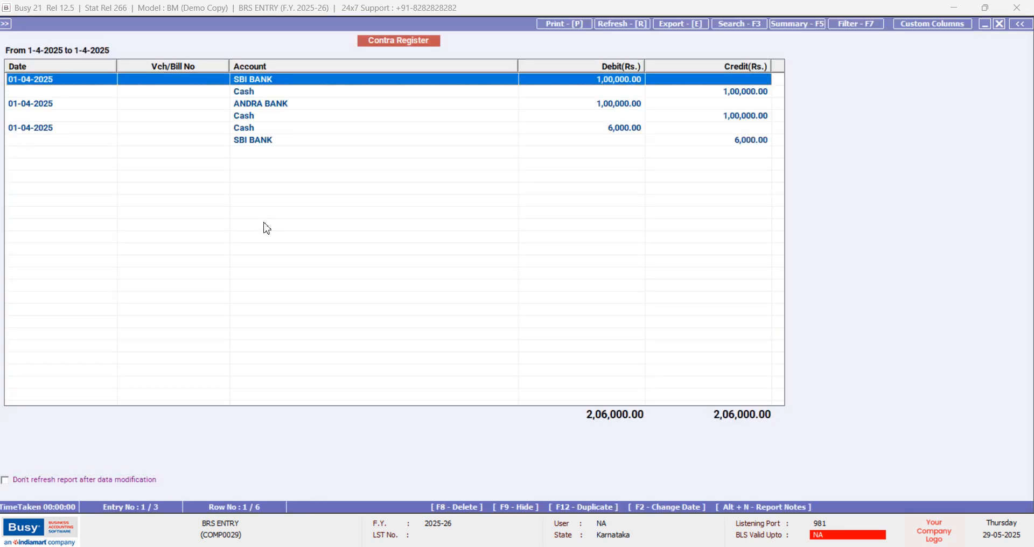
key("Escape")
key("Escape")
key("Escape")
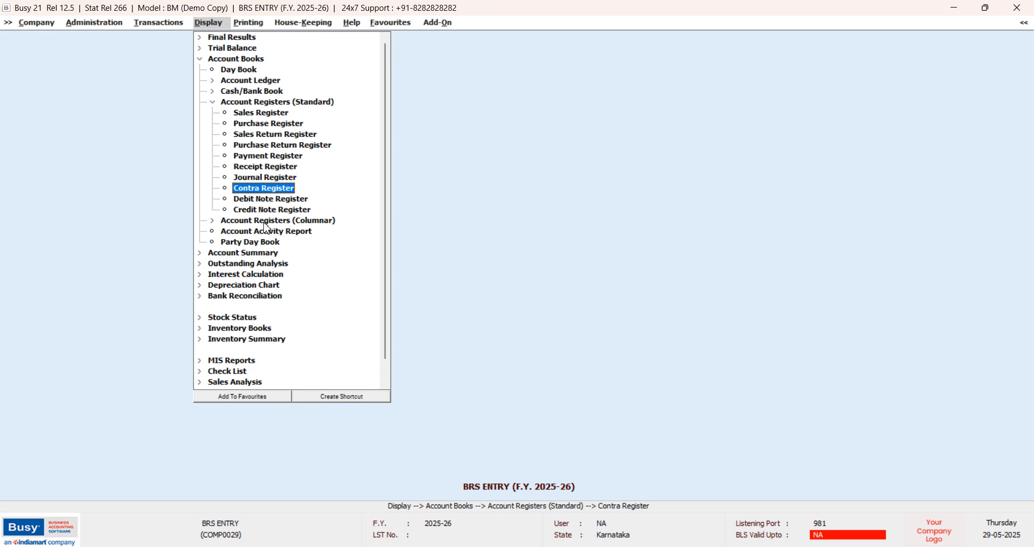
Step: Open the Bank Reconciliation report options for showing all entries
key("Down")
key("Down")
key("Down")
key("Down")
key("Down")
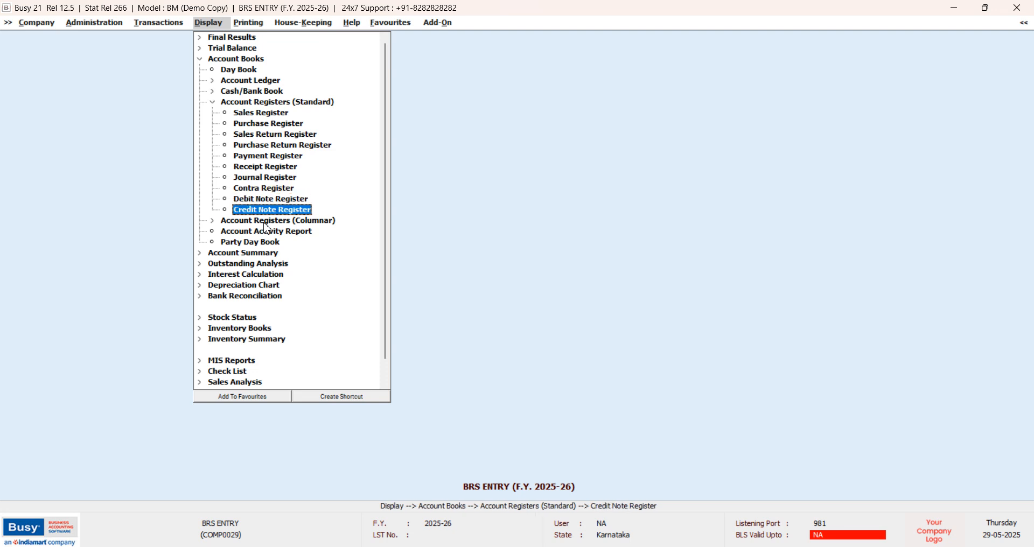
key("Down")
key("Down")
key("Down")
key("Down")
key("Down")
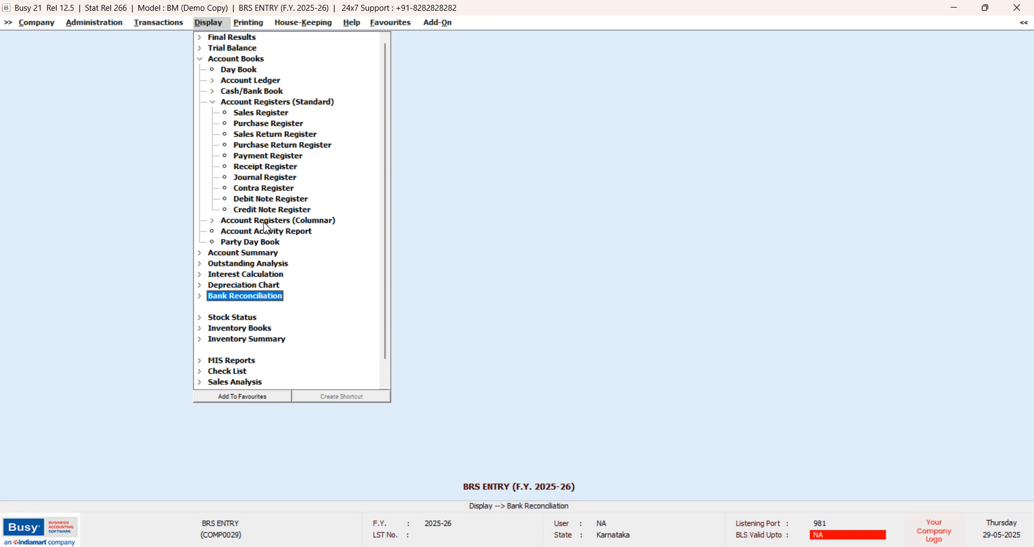
key("Return")
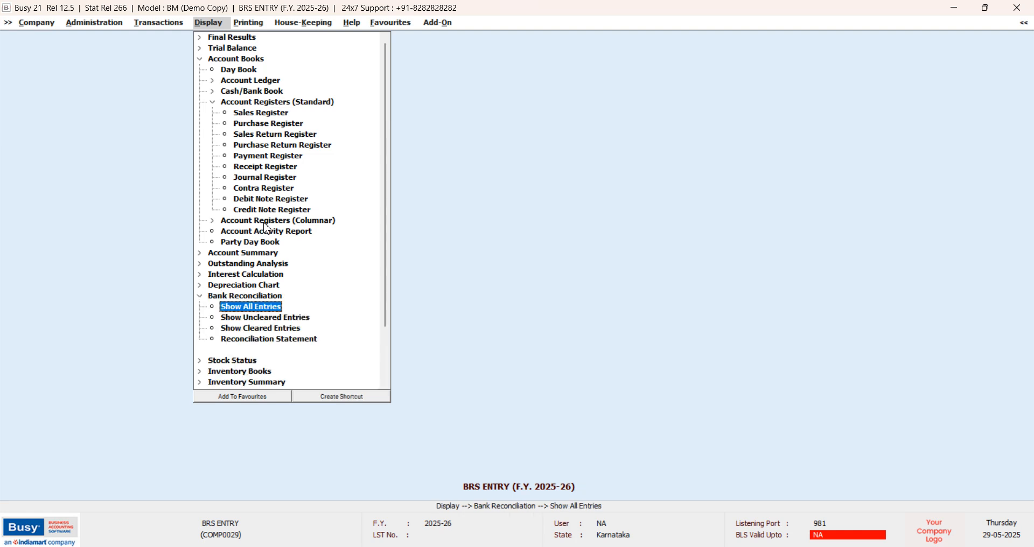
key("Return")
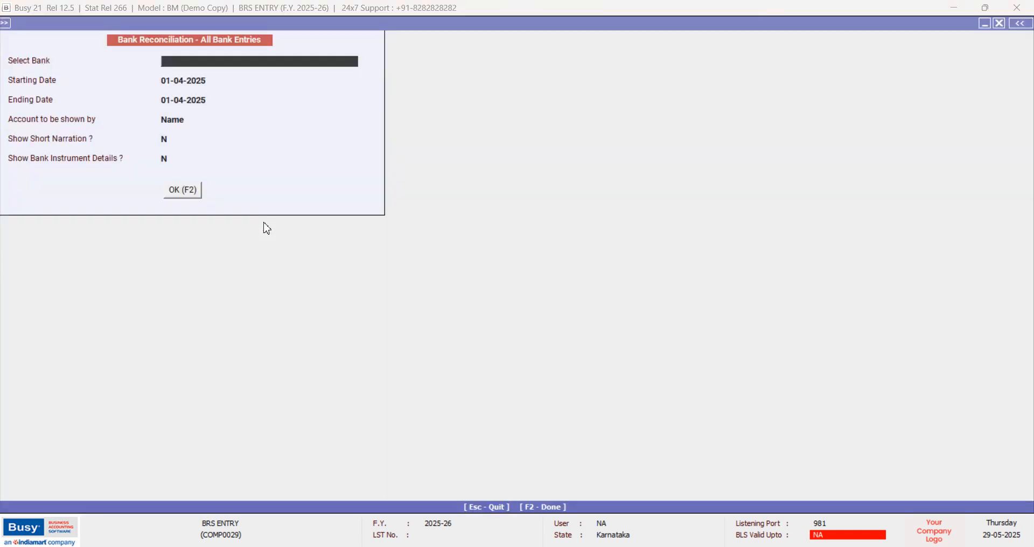
key("Return")
key("Return")
key("Return")
key("Return")
key("Return")
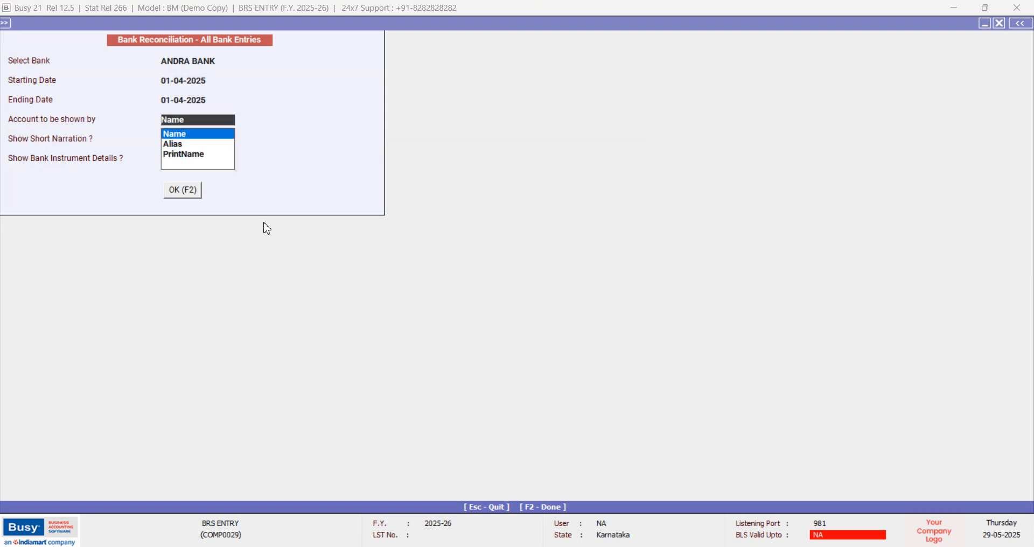
key("Up")
key("Up")
key("Up")
key("Up")
key("Up")
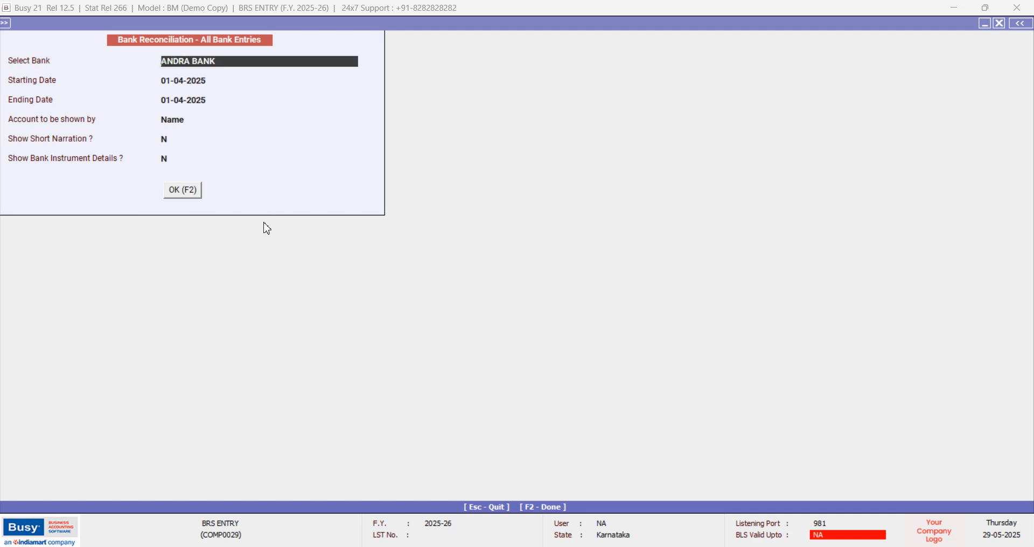
key("Delete")
key("Delete")
key("Delete")
key("Delete")
key("Delete")
key("Delete")
key("Delete")
key("Delete")
key("Delete")
key("Delete")
Step: Display all bank reconciliation entries of ANDRA BANK for 01-04-2025, with accounts shown by name
key("Return")
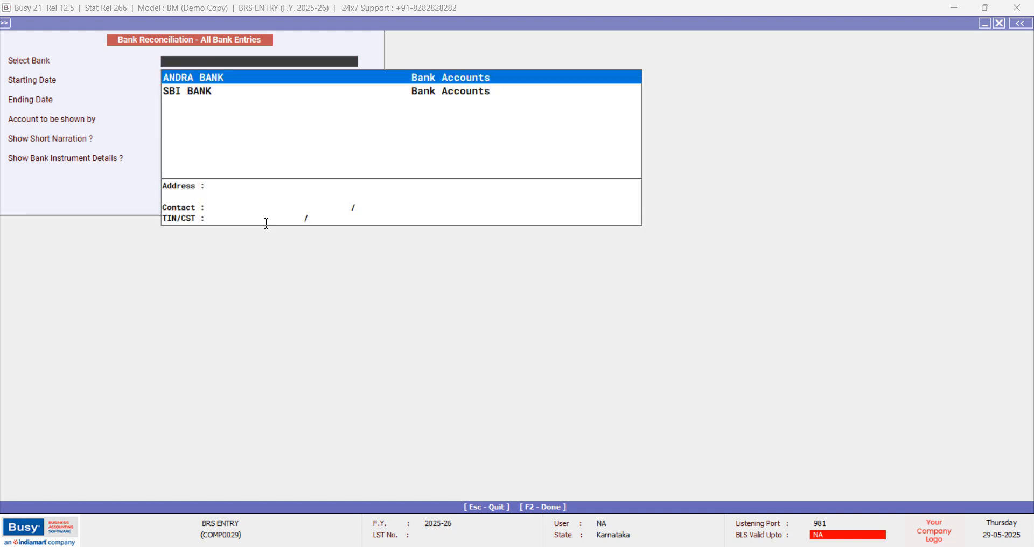
key("Return")
key("Return")
key("Return")
key("Return")
key("Return")
key("Return")
key("Return")
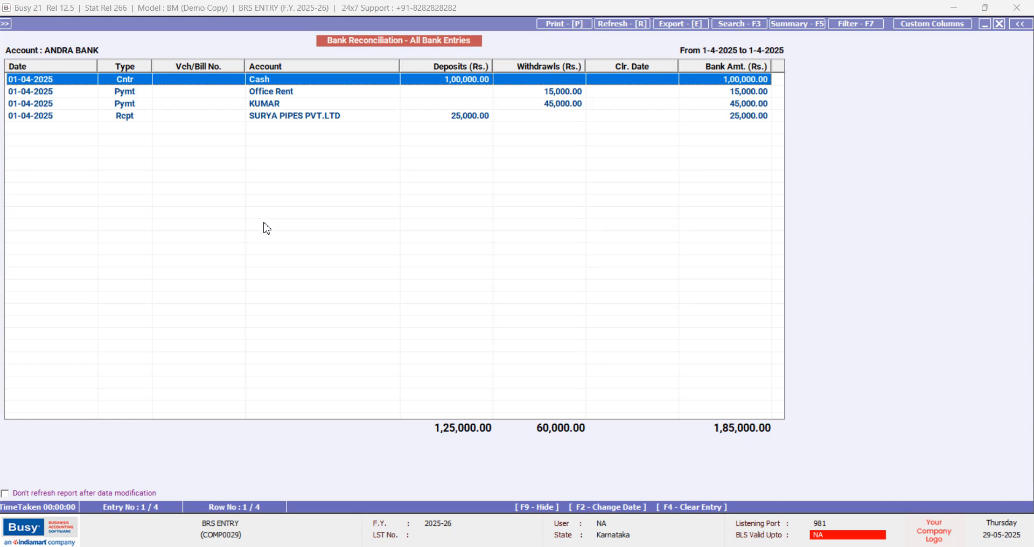
Step: Rerun the ANDRA BANK all-entries reconciliation report with the same date and options, review it and close it
key("Escape")
key("Return")
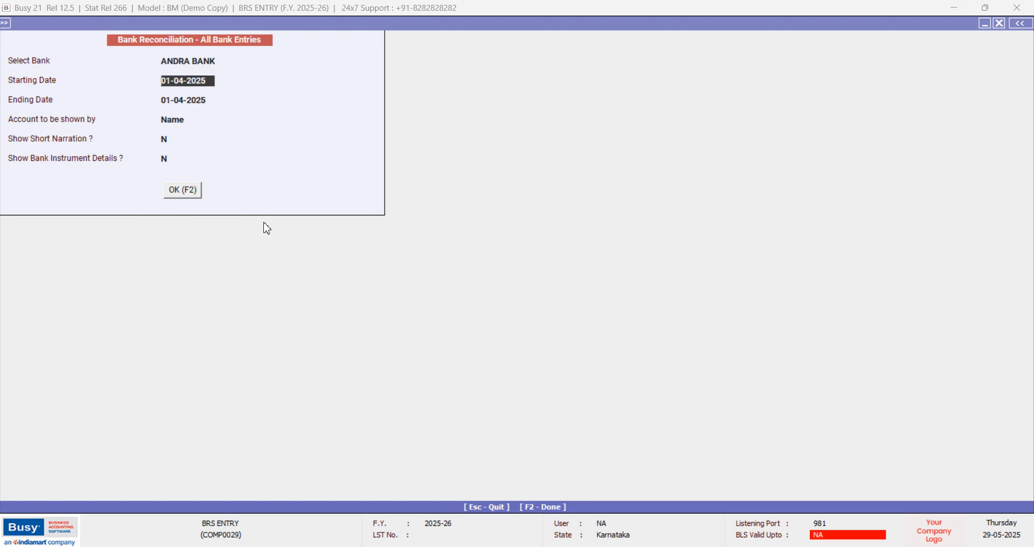
key("Return")
key("Return")
key("Return")
key("Return")
key("Return")
key("Return")
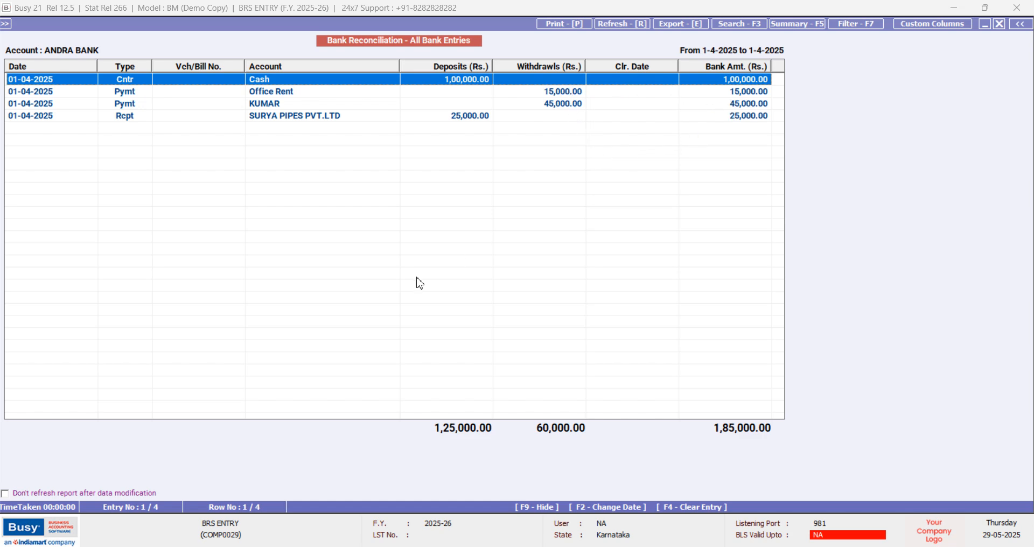
key("Escape")
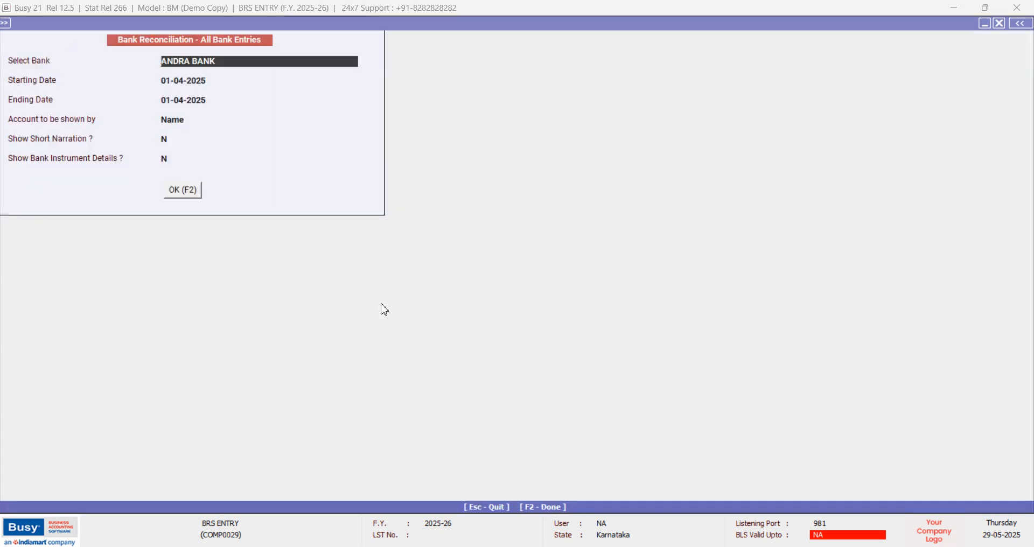
key("Escape")
Step: Display all bank reconciliation entries of SBI BANK for 01-04-2025, review them and close the report
key("Return")
key("BackSpace")
key("BackSpace")
key("BackSpace")
key("BackSpace")
key("BackSpace")
key("BackSpace")
key("BackSpace")
key("BackSpace")
key("BackSpace")
key("BackSpace")
key("space")
key("Down")
key("Return")
key("Return")
key("Return")
key("Return")
key("Return")
key("Return")
key("Return")
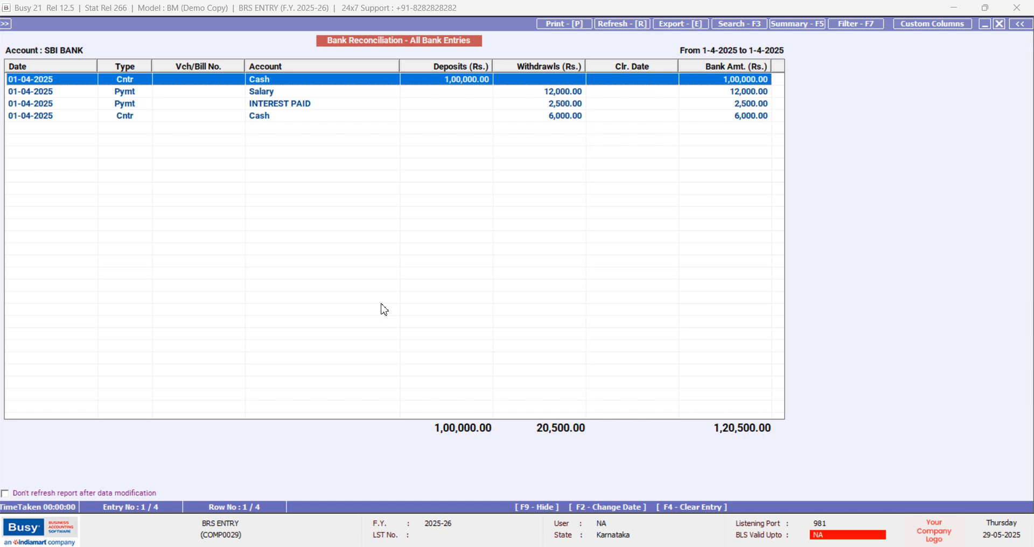
key("Escape")
key("Escape")
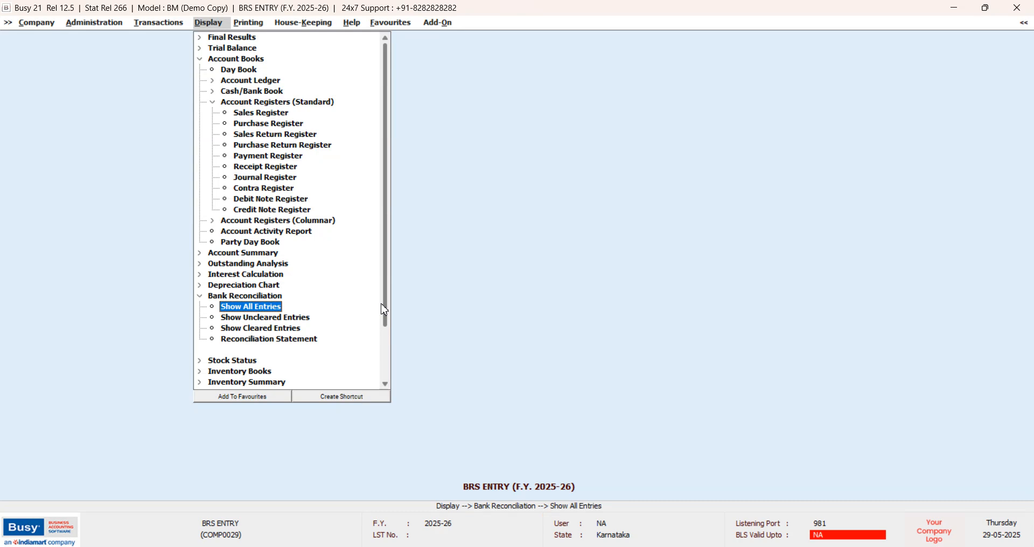
Step: Display the Bank Reconciliation Statement of ANDRA BANK for 01-04-2025, examine it and close it
key("Down")
key("Down")
key("Down")
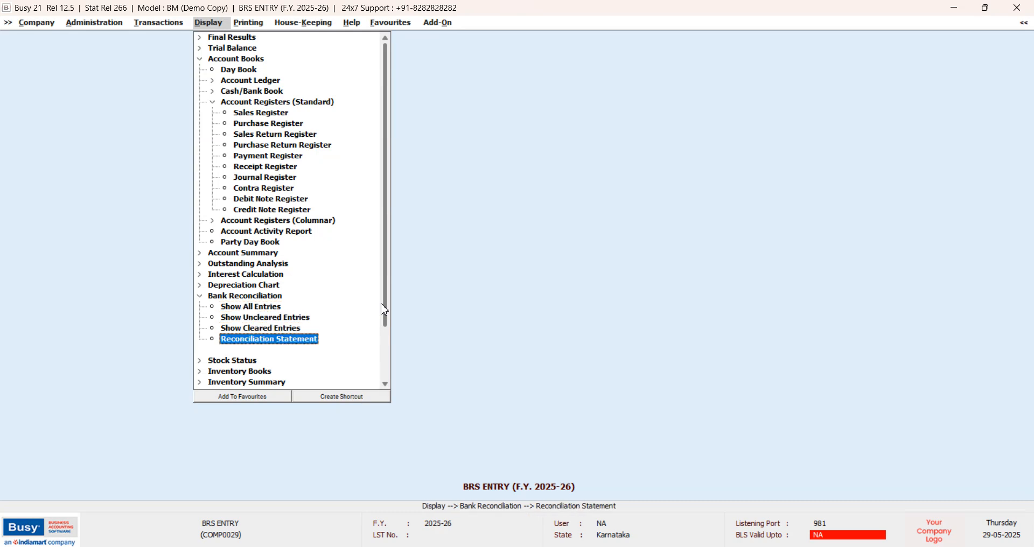
key("Return")
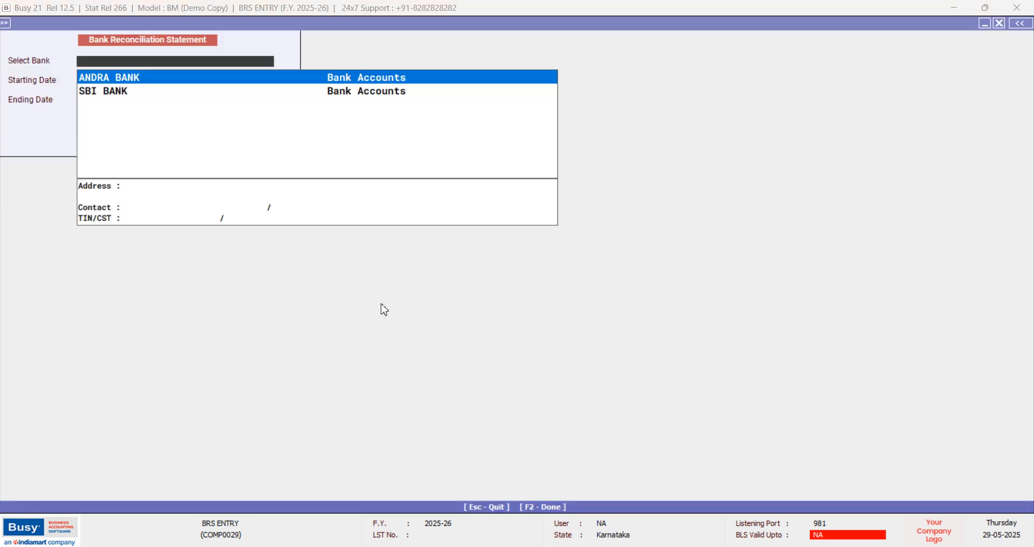
key("Return")
key("Return")
key("Return")
key("Return")
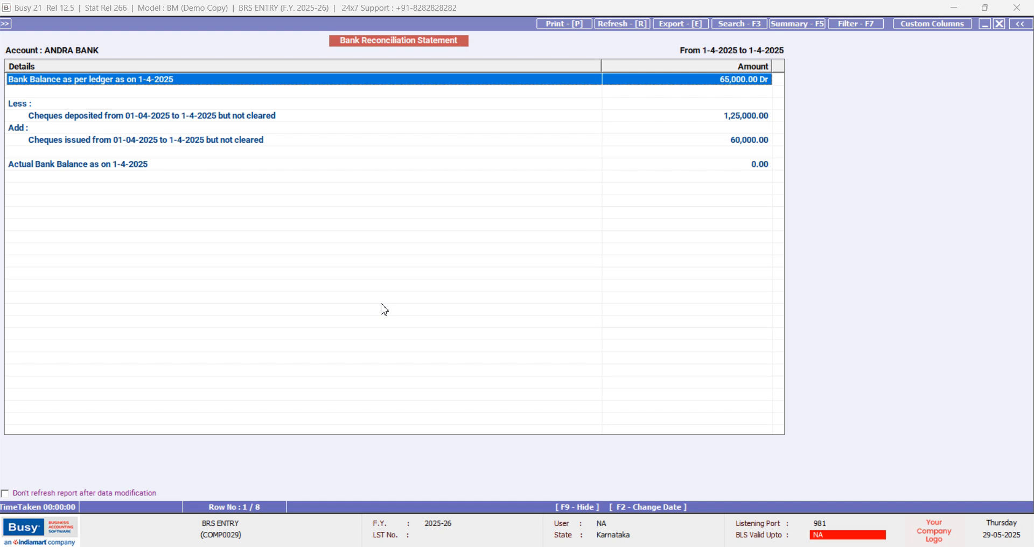
key("Escape")
key("Escape")
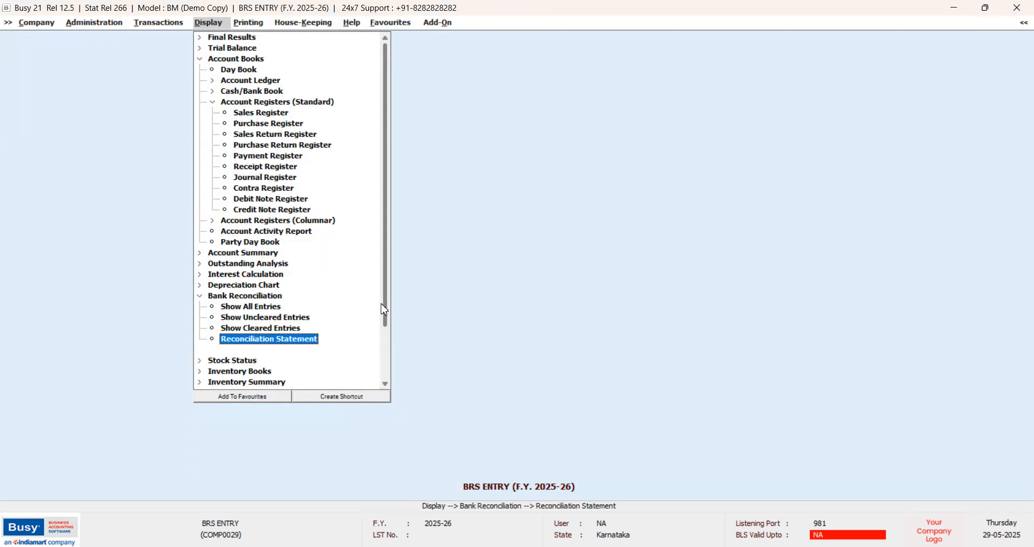